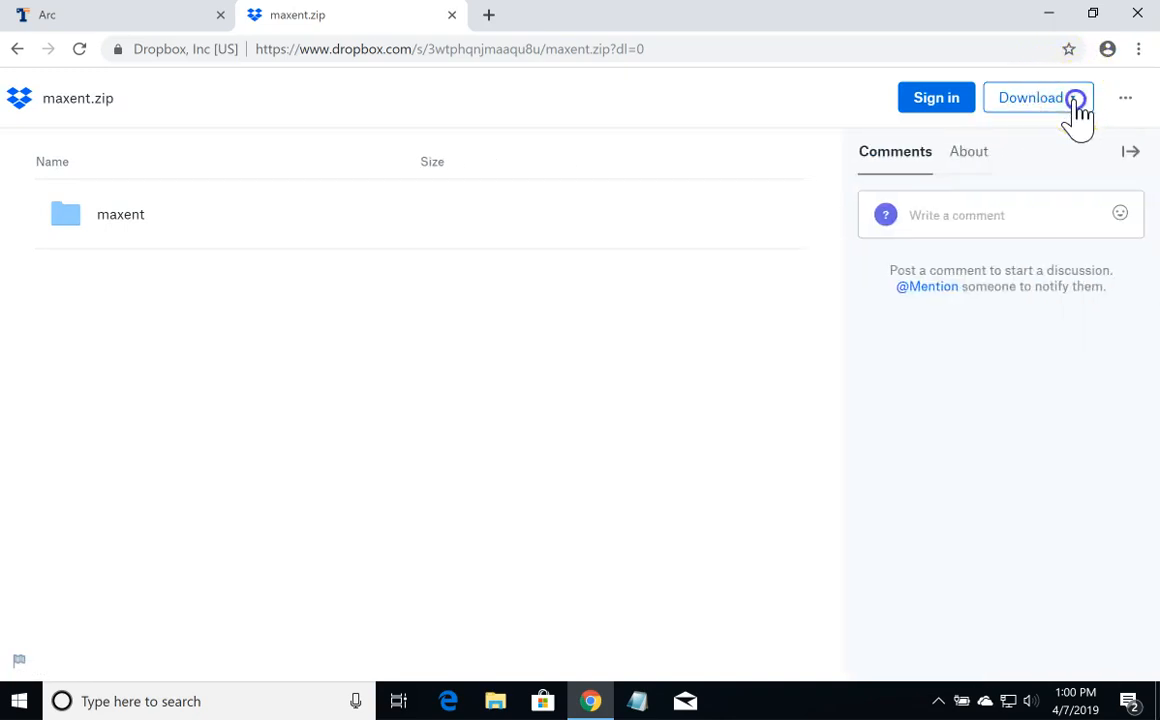
Step: Download the shared maxent.zip directly and open the archive from the Downloads folder in File Explorer
{"action": "left_click", "coordinate": [1078, 110]}
{"action": "left_click", "coordinate": [1028, 155]}
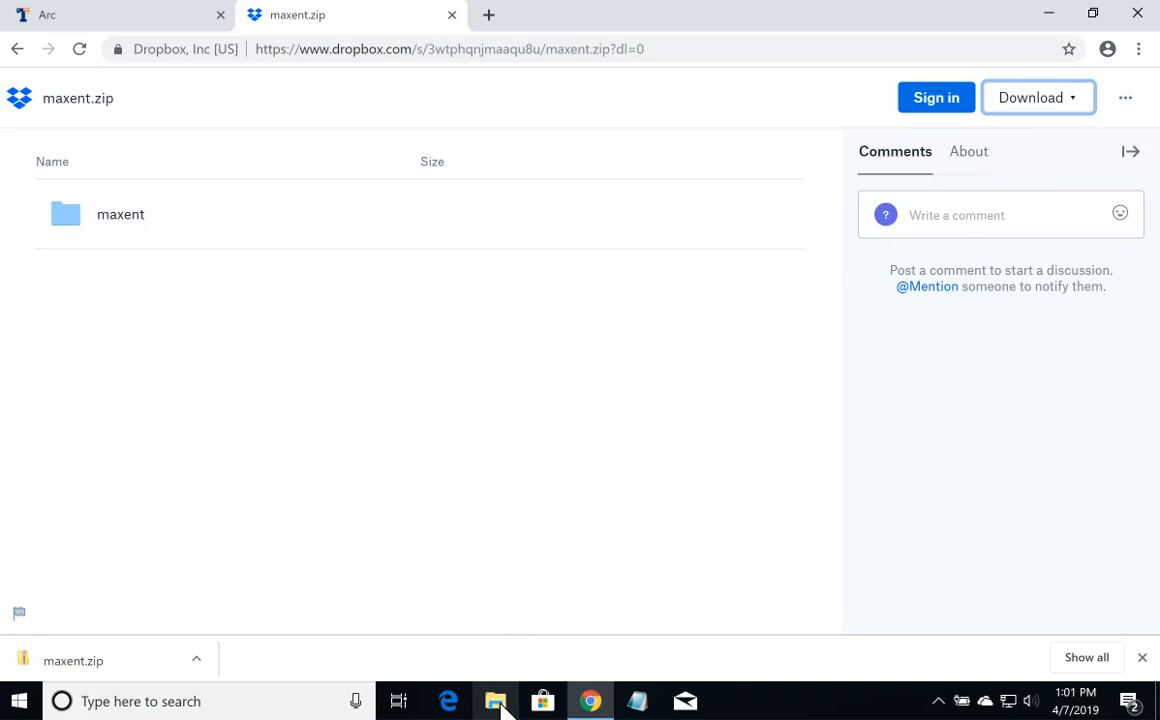
{"action": "left_click", "coordinate": [500, 703]}
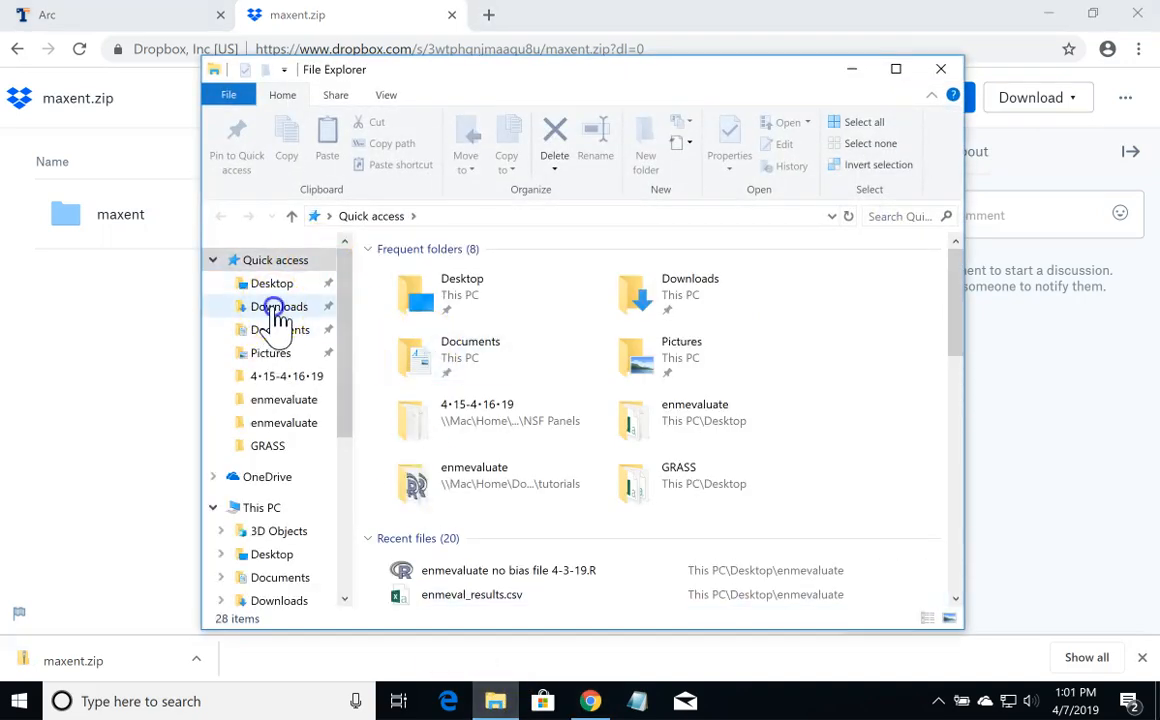
{"action": "left_click", "coordinate": [278, 307]}
{"action": "left_click_drag", "start_coordinate": [953, 318], "coordinate": [958, 440]}
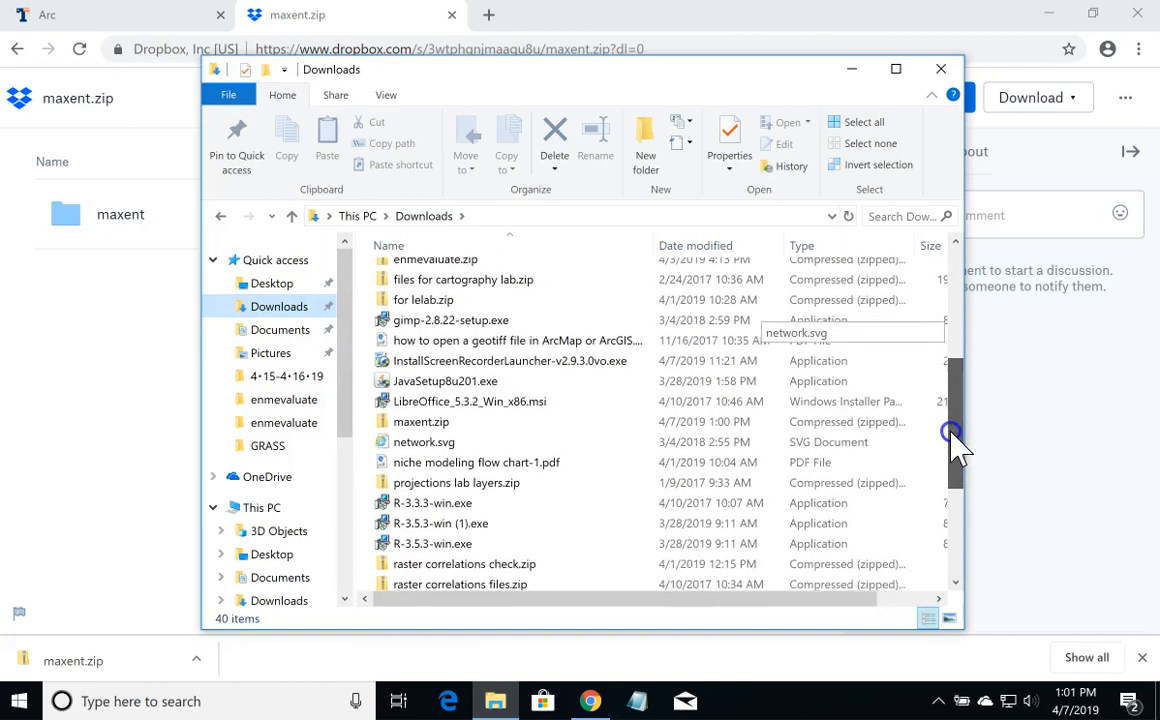
{"action": "double_click", "coordinate": [435, 422]}
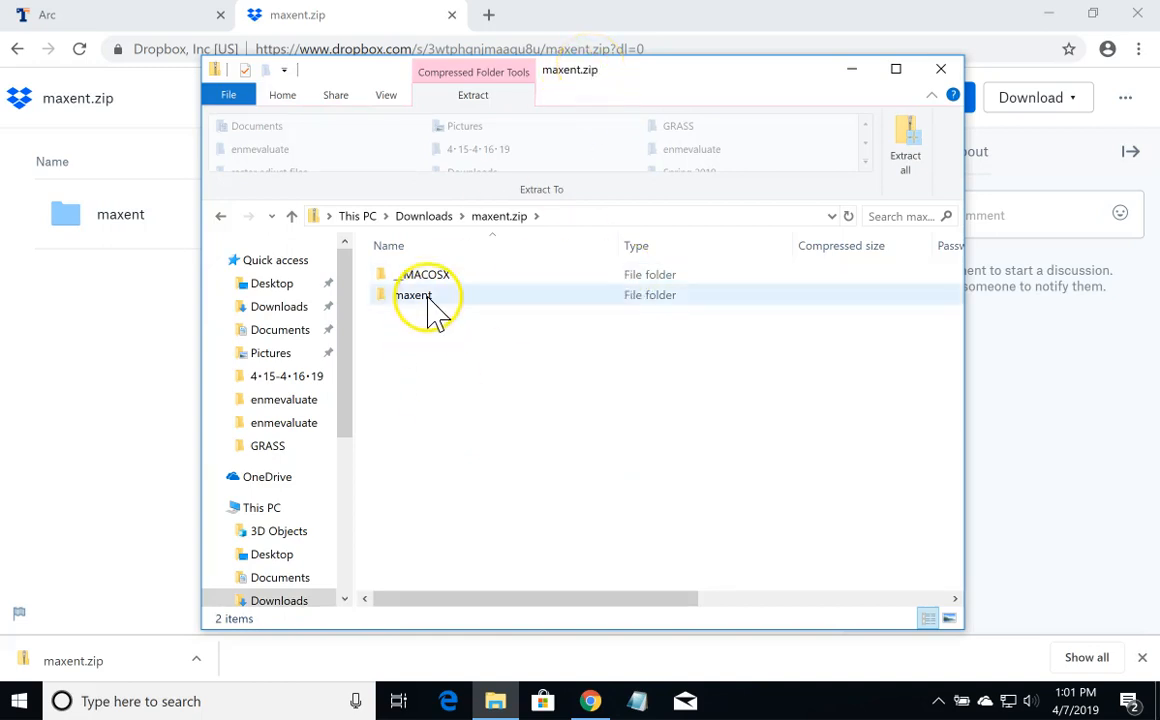
Step: Copy the maxent folder out of the archive to the Desktop and check that it is there
{"action": "left_click", "coordinate": [349, 308]}
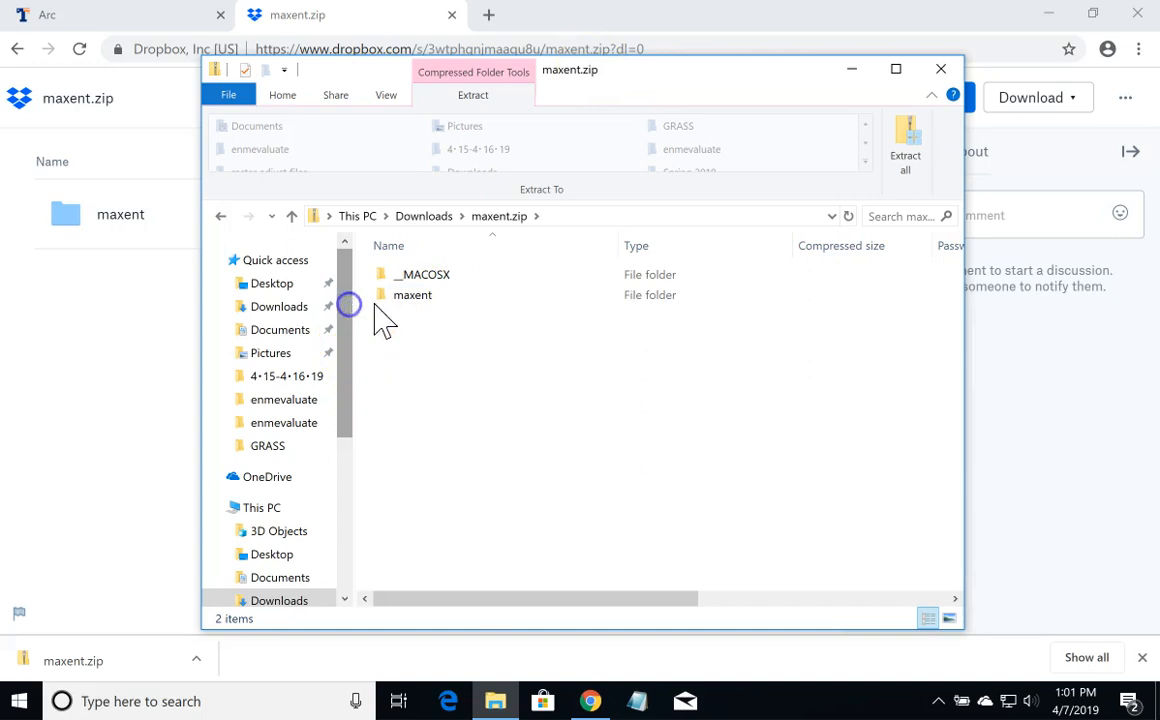
{"action": "left_click_drag", "start_coordinate": [407, 300], "coordinate": [271, 292]}
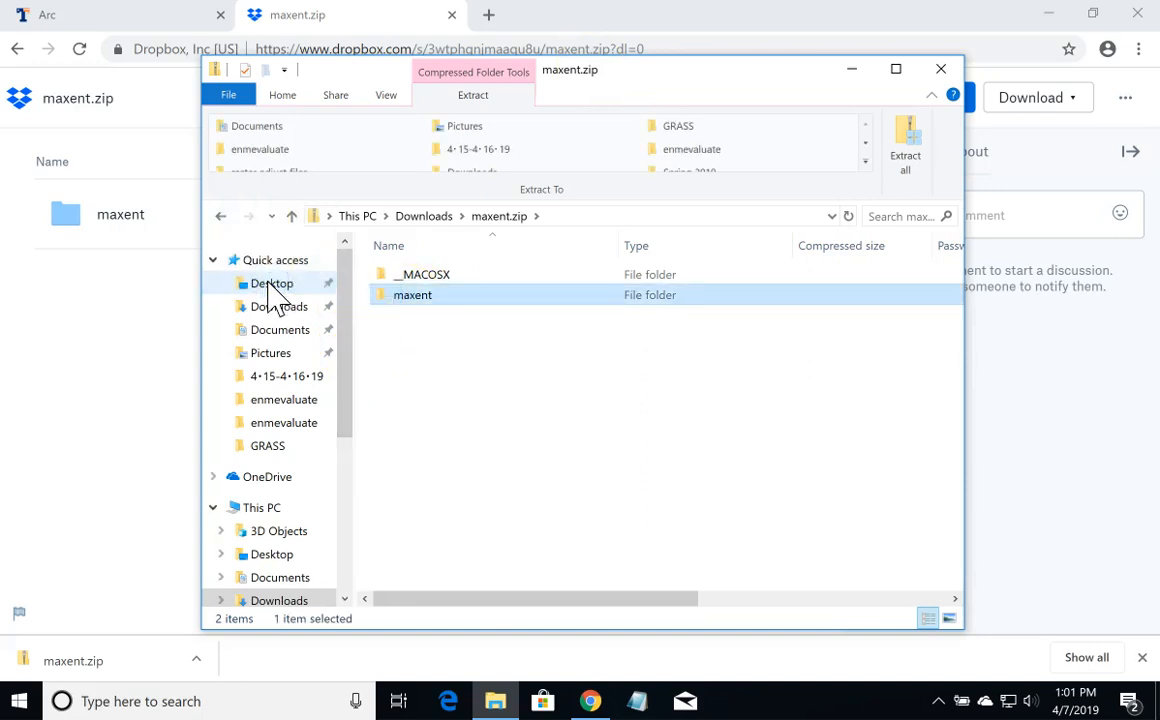
{"action": "left_click", "coordinate": [271, 290]}
{"action": "left_click", "coordinate": [953, 323]}
{"action": "mouse_move", "coordinate": [953, 323]}
{"action": "left_mouse_down"}
{"action": "mouse_move", "coordinate": [958, 451]}
{"action": "mouse_move", "coordinate": [958, 339]}
{"action": "left_mouse_up"}
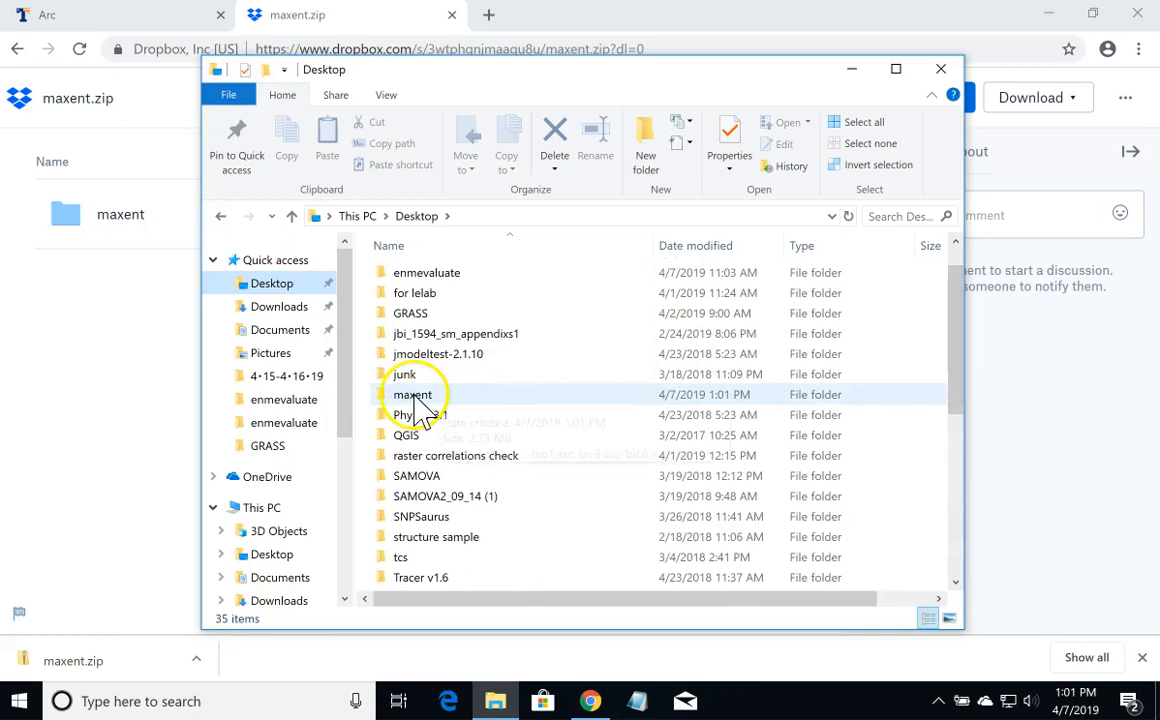
{"action": "left_click", "coordinate": [272, 285]}
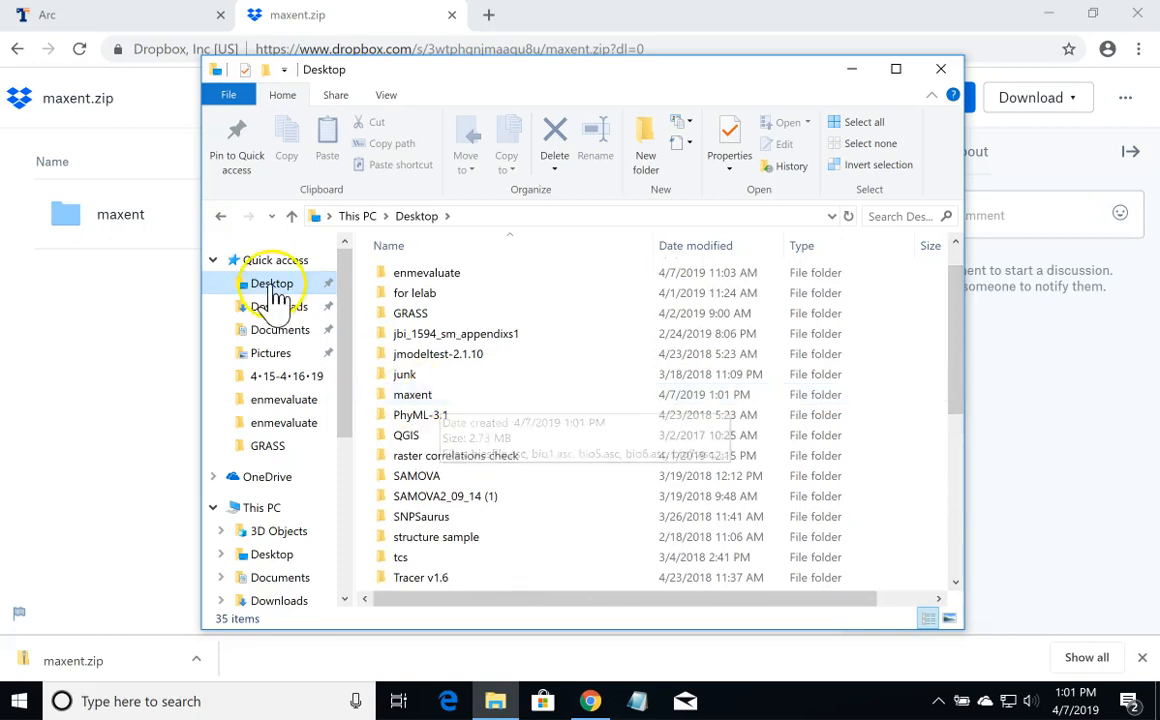
{"action": "left_click", "coordinate": [414, 394]}
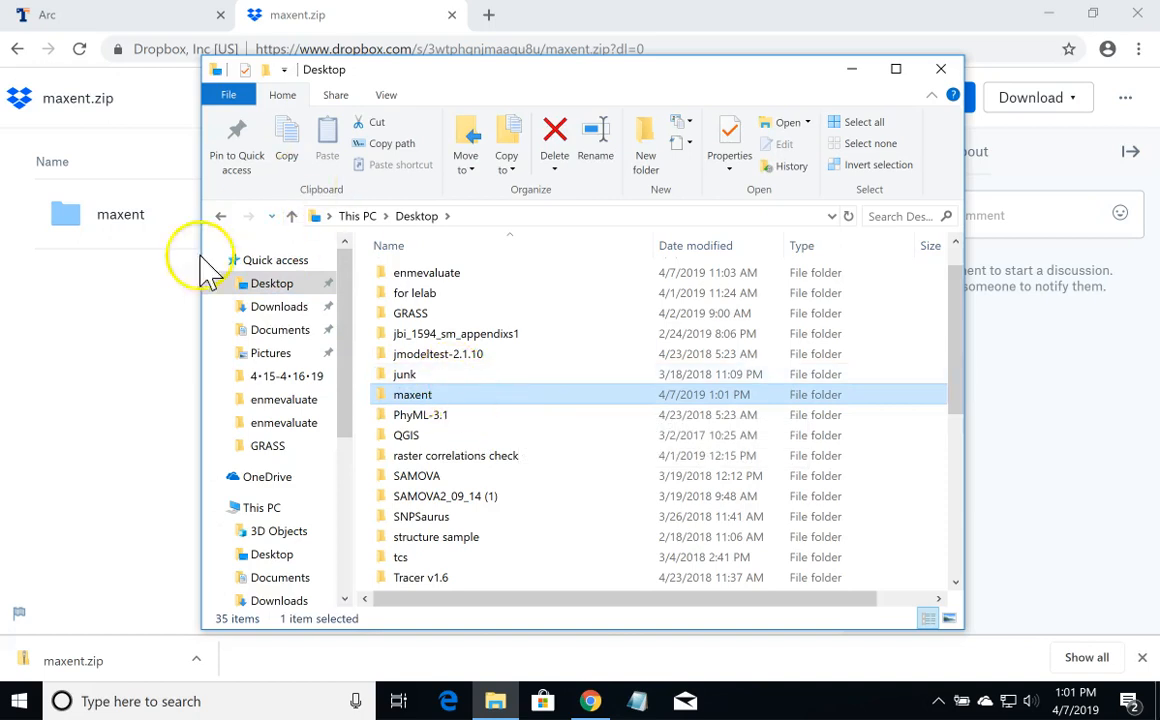
Step: Switch to Chrome, go back to the tutorials page and follow the Maxent download link for species distribution modeling
{"action": "left_click", "coordinate": [133, 342]}
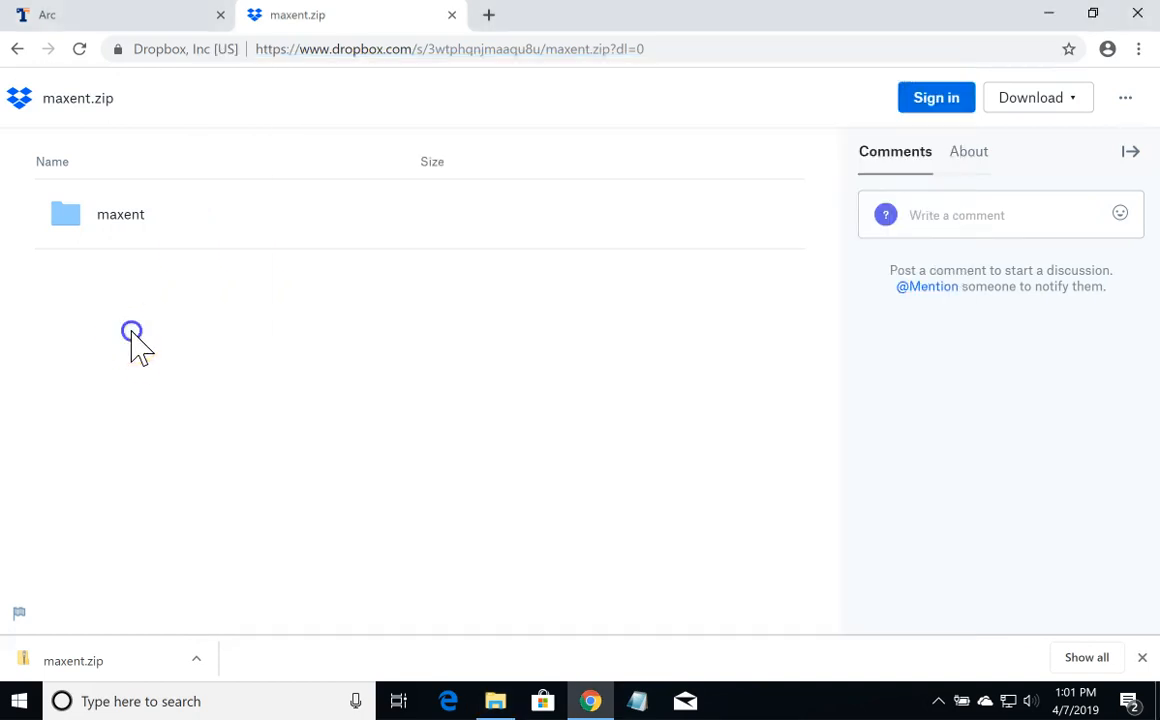
{"action": "left_click", "coordinate": [17, 50]}
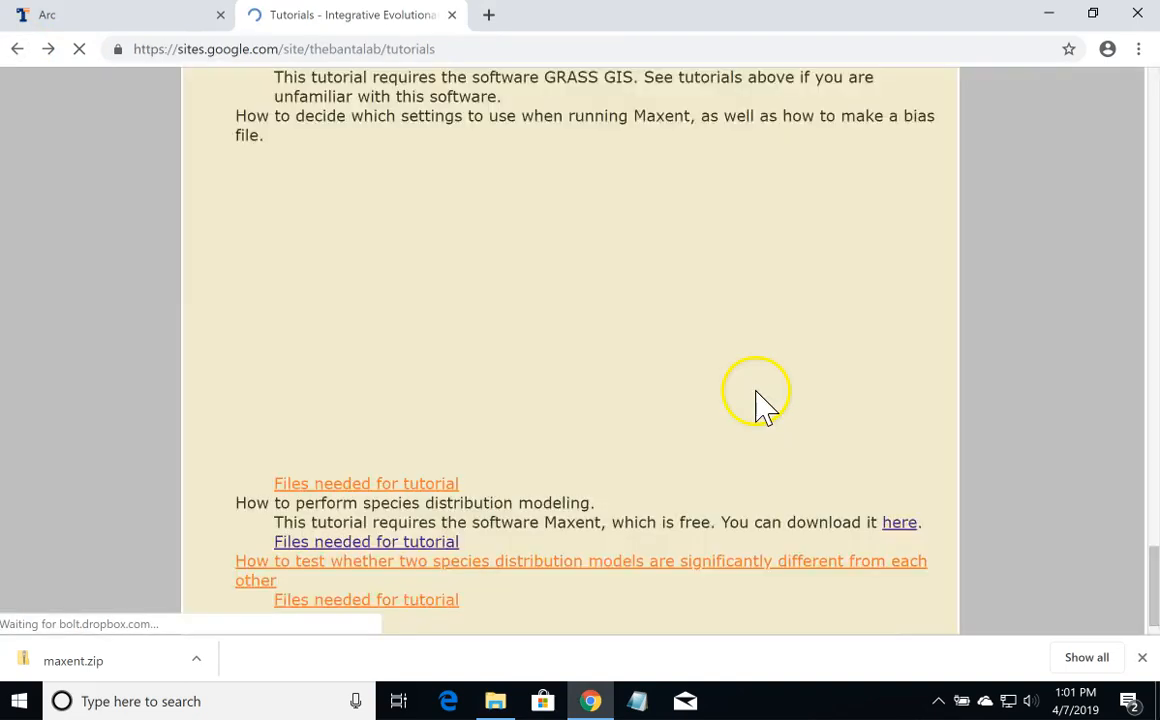
{"action": "scroll", "coordinate": [1027, 285], "scroll_direction": "down", "scroll_amount": 1}
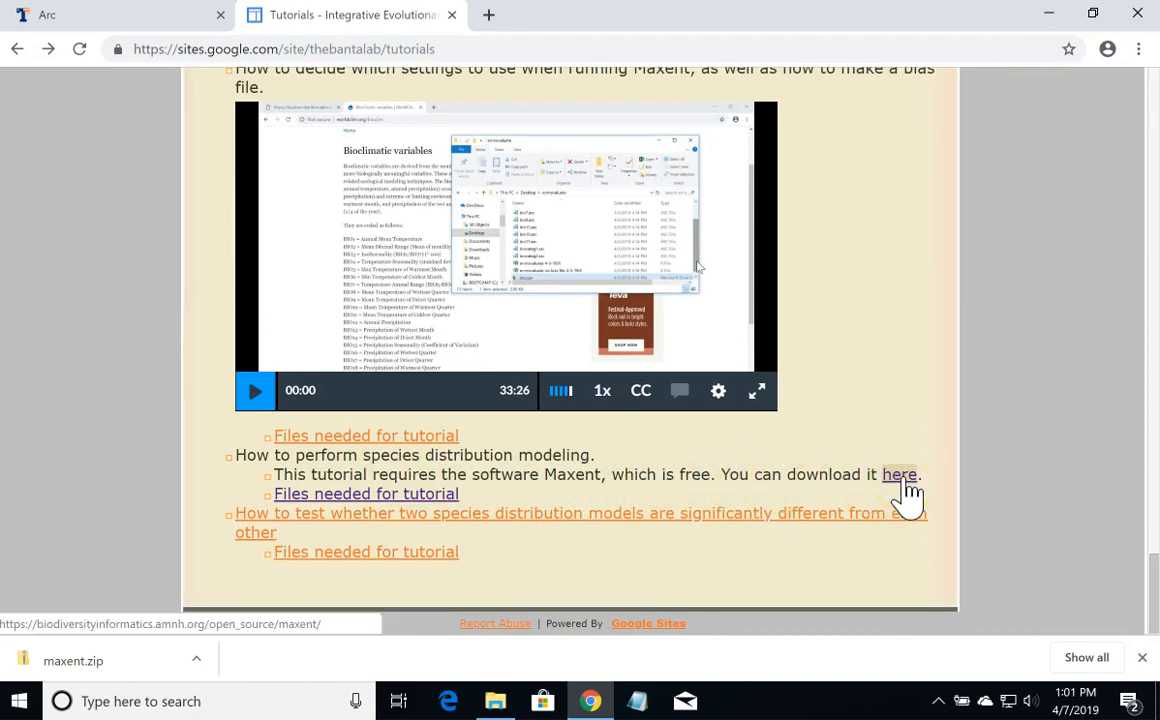
{"action": "left_click", "coordinate": [907, 478]}
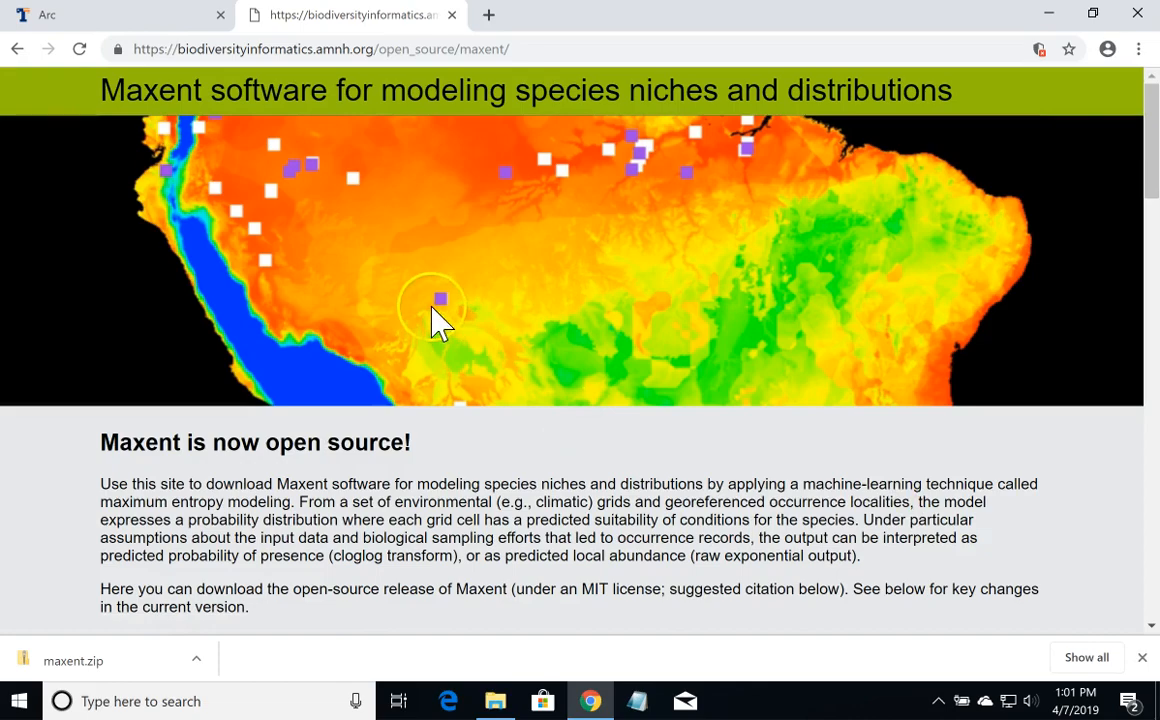
Step: Download Maxent version 3.4.1 without providing personal information
{"action": "scroll", "coordinate": [622, 336], "scroll_direction": "down", "scroll_amount": 12}
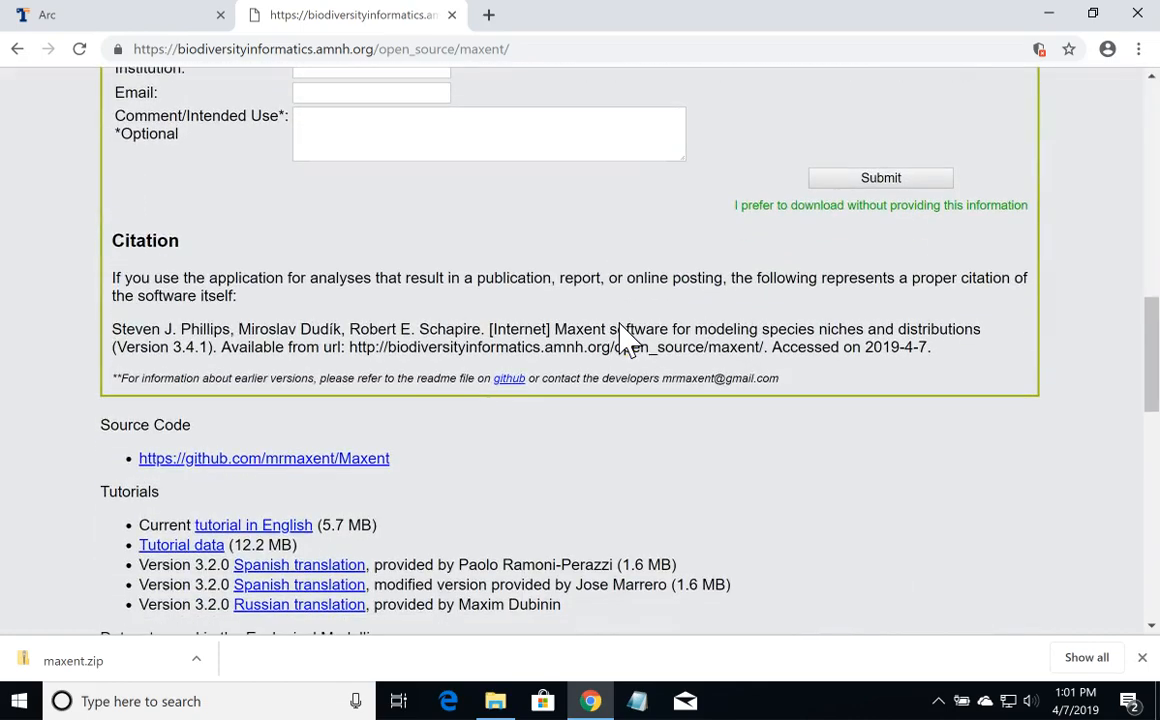
{"action": "left_click", "coordinate": [853, 206]}
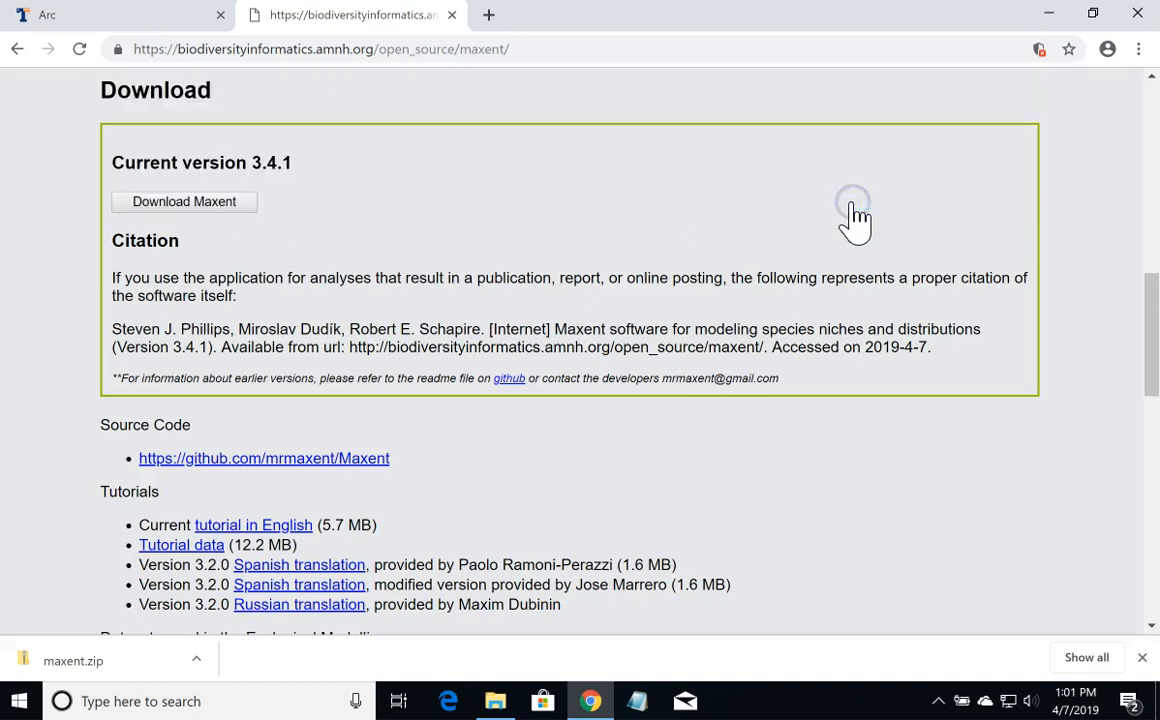
{"action": "left_click", "coordinate": [174, 202]}
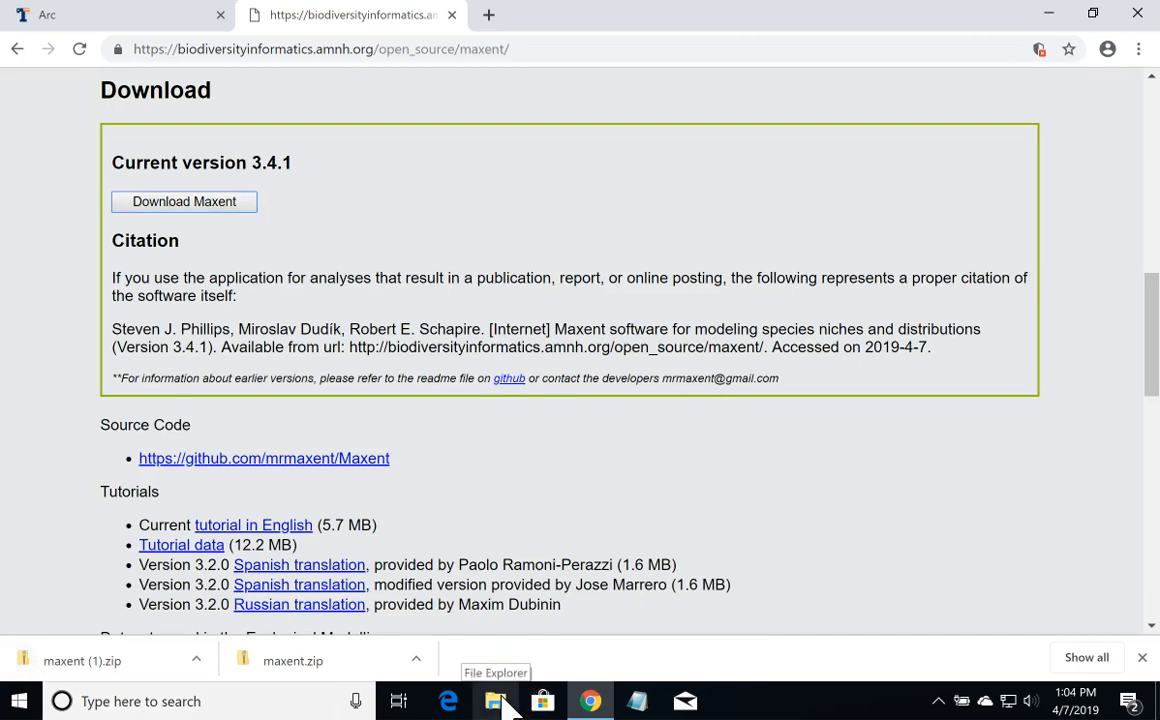
Step: Switch to File Explorer and open the downloaded maxent (1).zip archive in the Downloads folder
{"action": "left_click", "coordinate": [495, 701]}
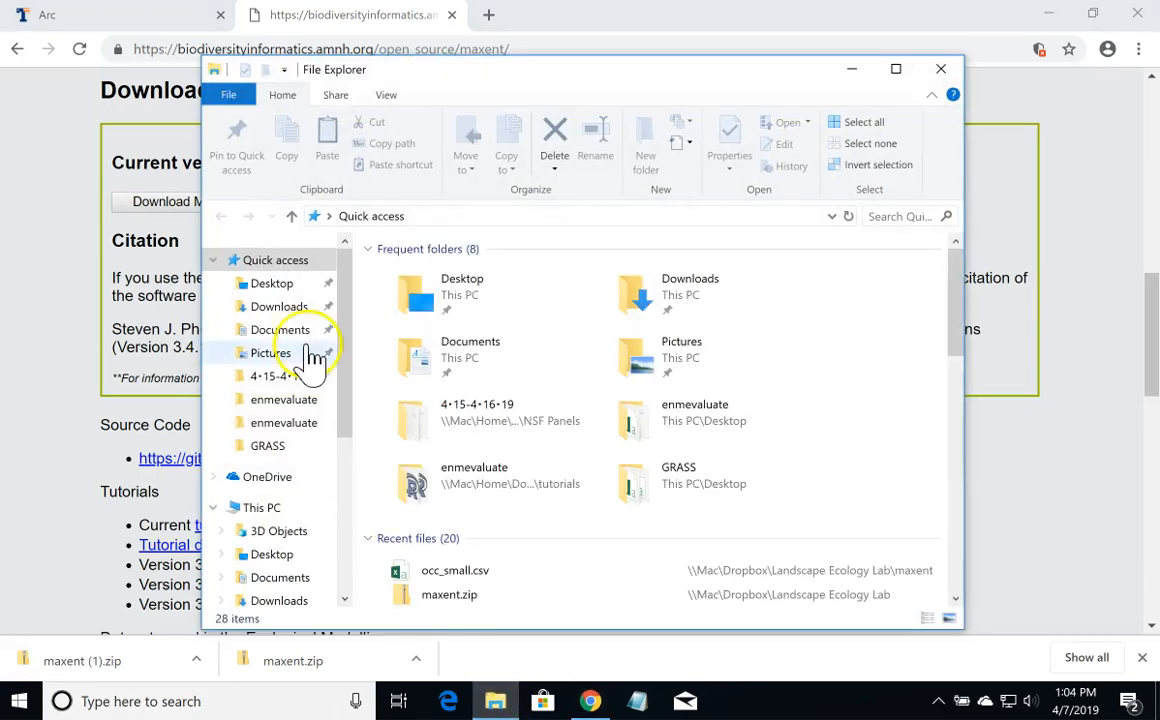
{"action": "left_click", "coordinate": [281, 308]}
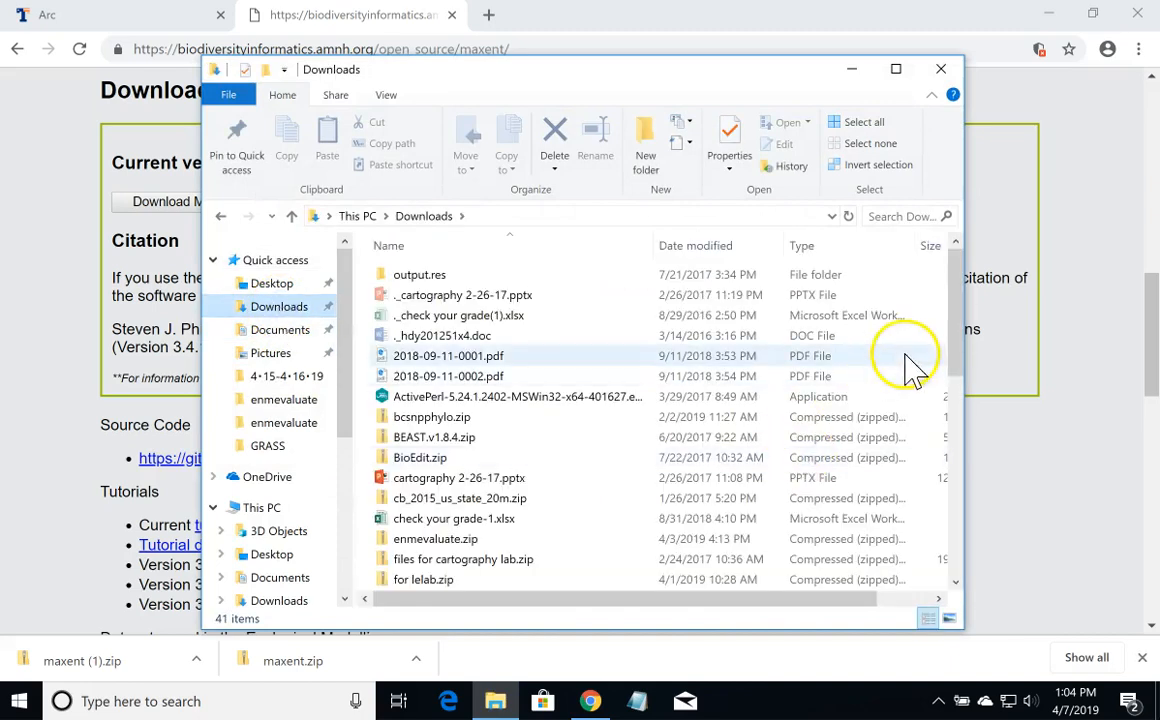
{"action": "left_click_drag", "start_coordinate": [952, 303], "coordinate": [957, 412]}
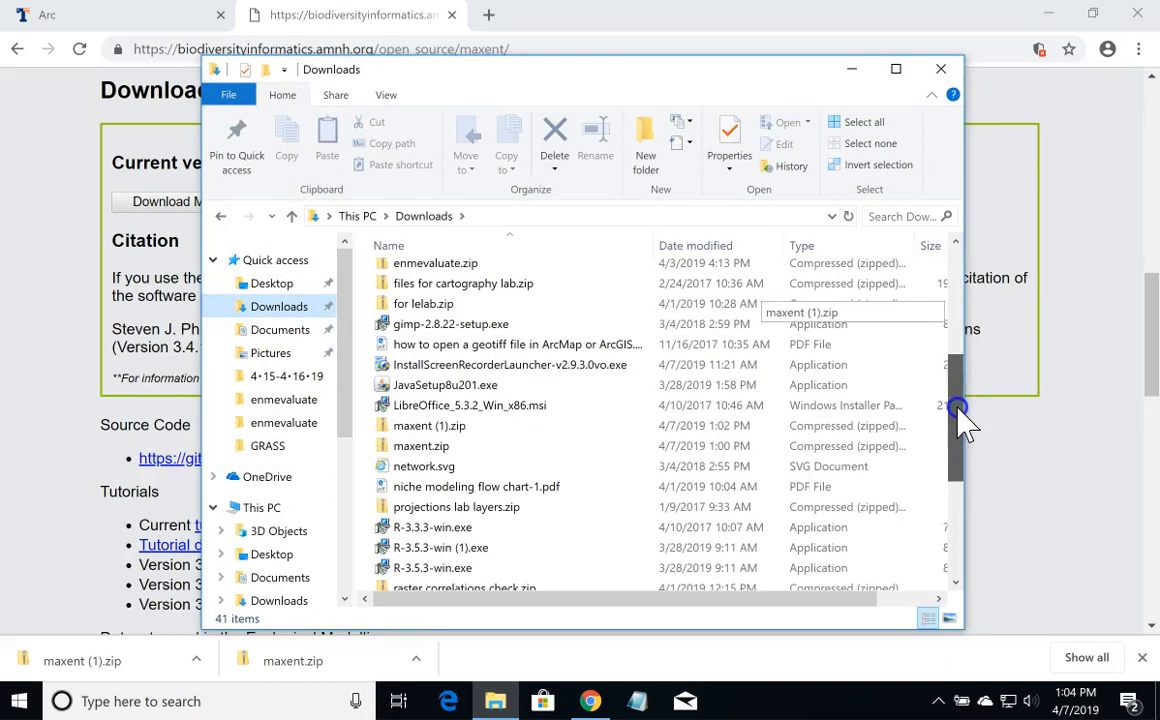
{"action": "left_click", "coordinate": [424, 428]}
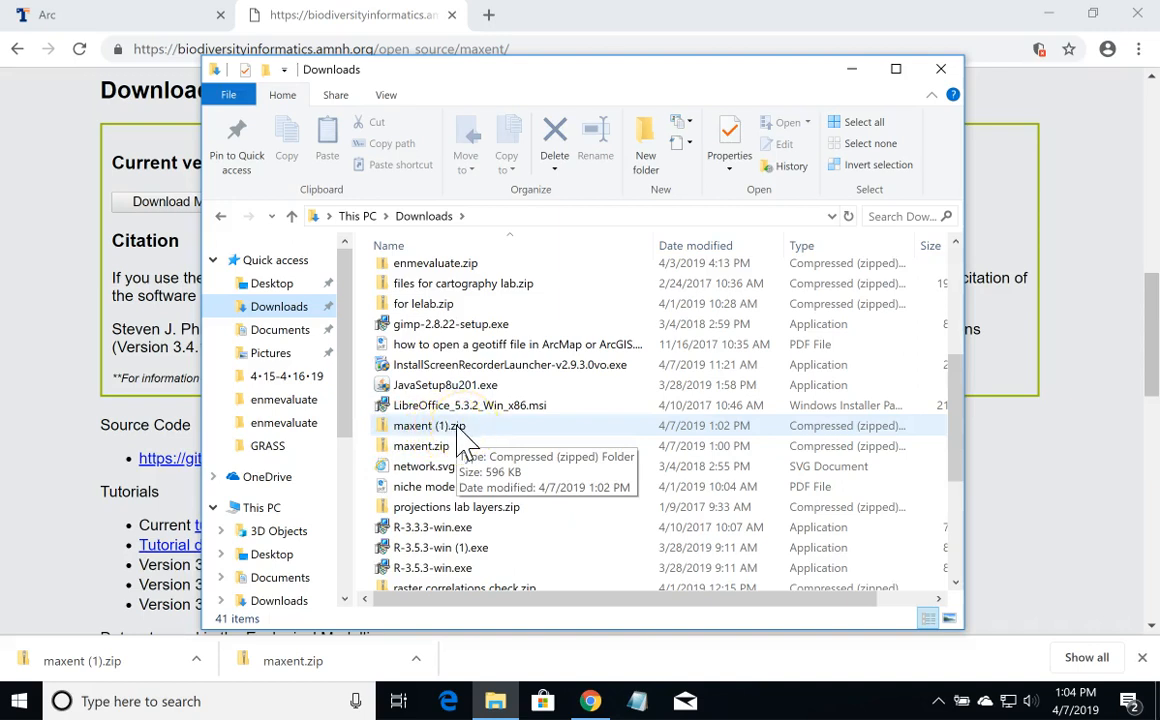
{"action": "double_click", "coordinate": [500, 428]}
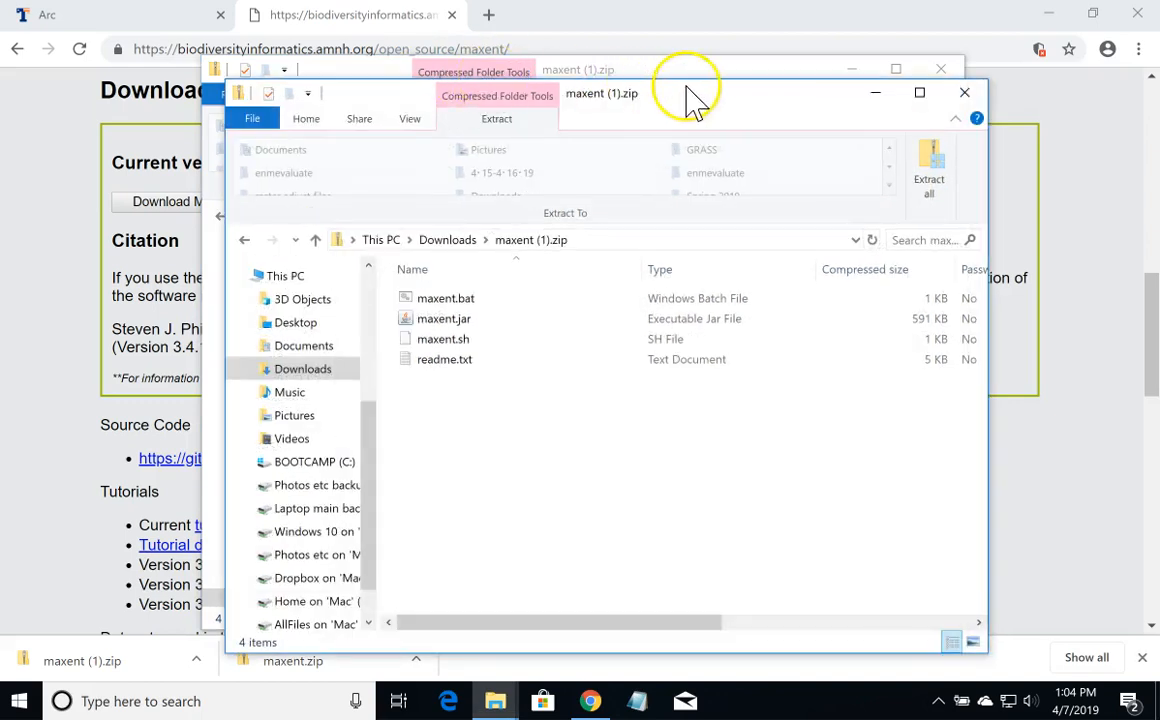
Step: Open the Desktop's maxent folder in a second File Explorer window, keeping the archive window open
{"action": "left_click_drag", "start_coordinate": [695, 100], "coordinate": [577, 108]}
{"action": "left_click", "coordinate": [179, 333]}
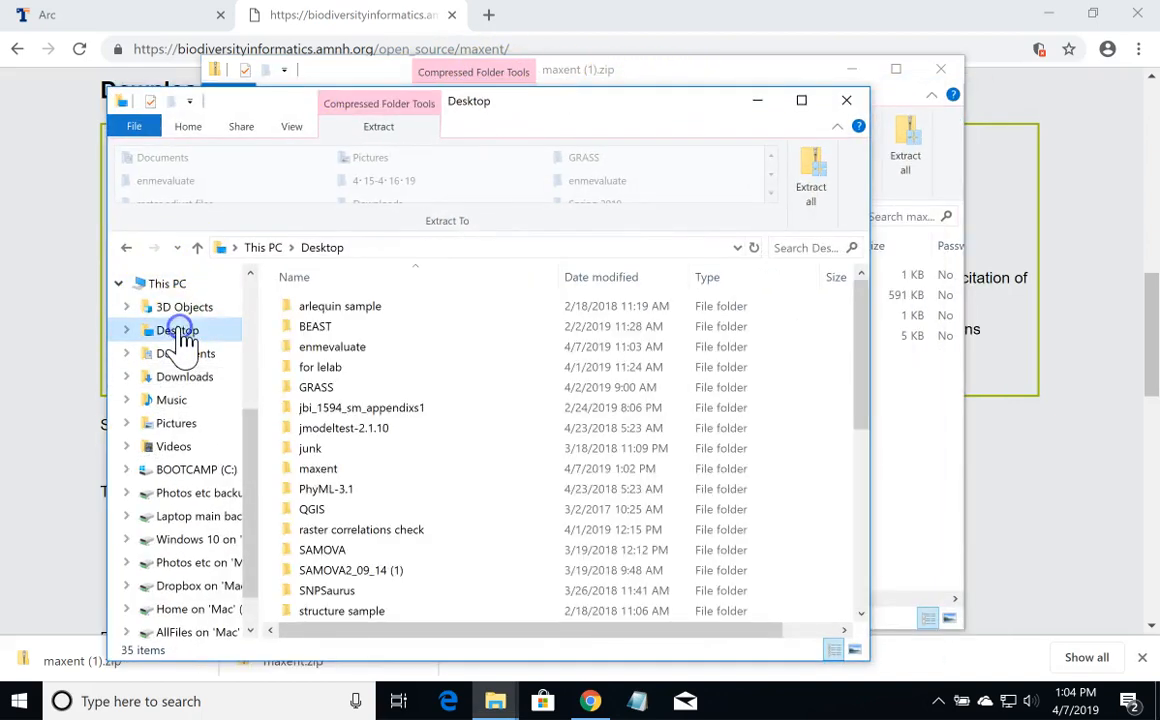
{"action": "left_click", "coordinate": [335, 466]}
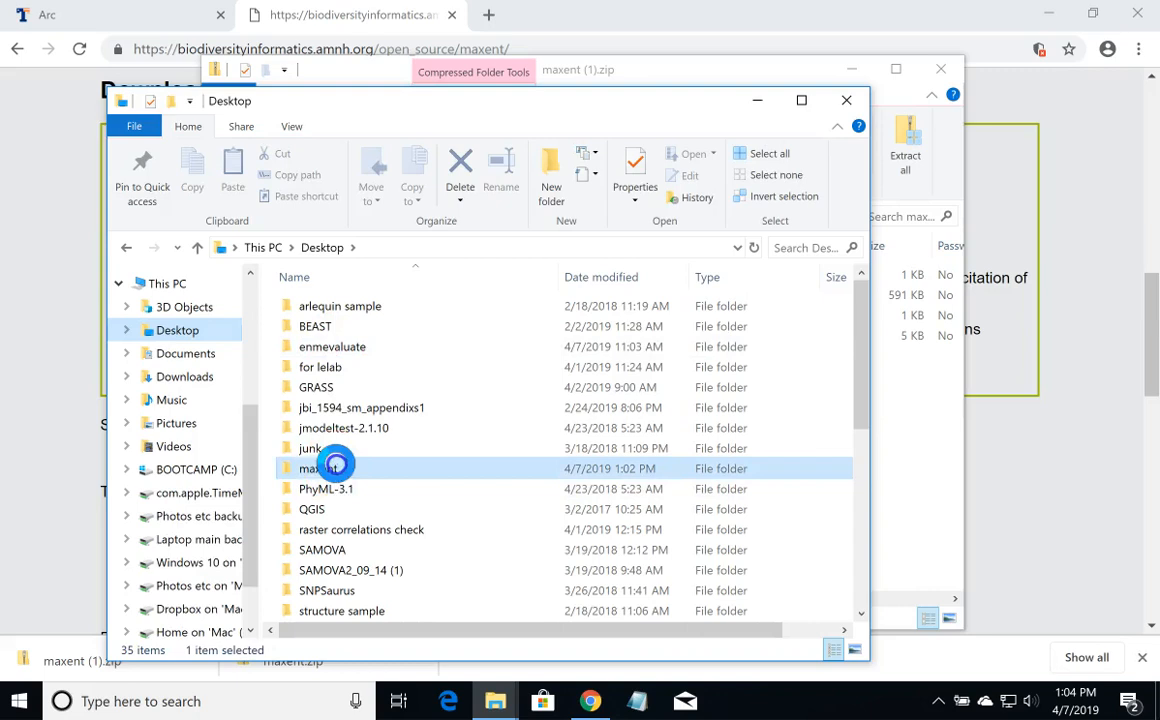
{"action": "double_click", "coordinate": [335, 466]}
Step: Copy maxent.jar from the maxent (1).zip archive into the Desktop's maxent folder and close the archive window
{"action": "left_click_drag", "start_coordinate": [712, 83], "coordinate": [1119, 110]}
{"action": "left_click", "coordinate": [820, 329]}
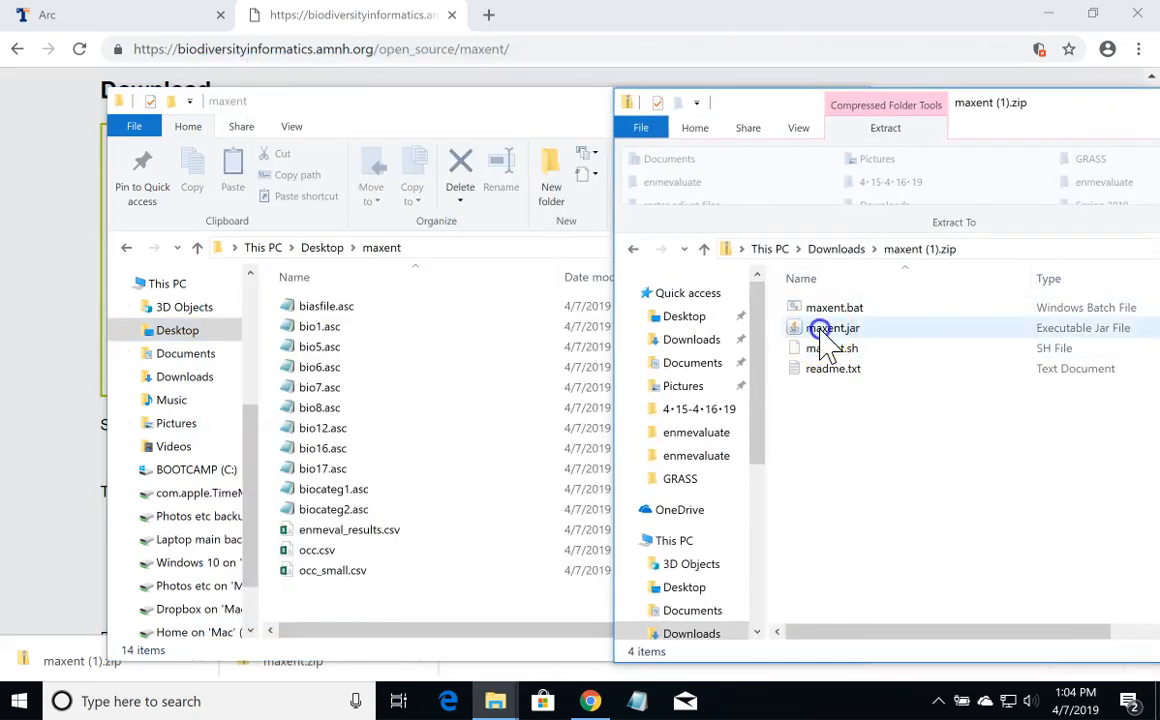
{"action": "left_click_drag", "start_coordinate": [791, 333], "coordinate": [378, 483]}
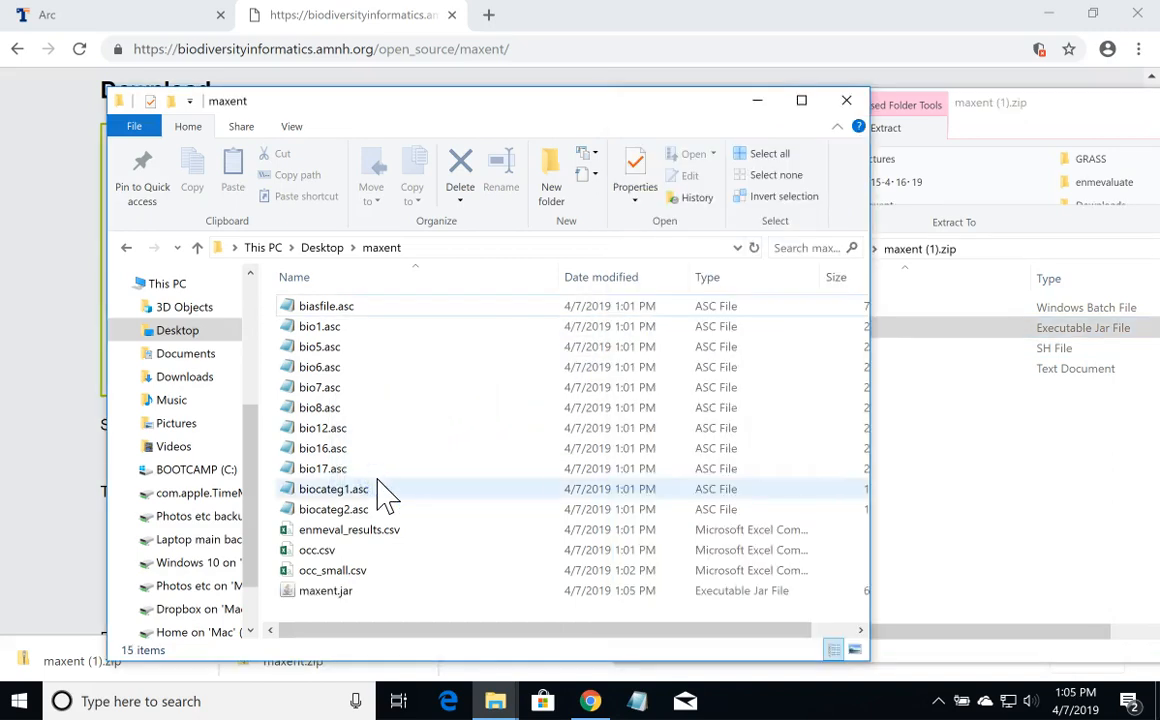
{"action": "left_click", "coordinate": [1030, 103]}
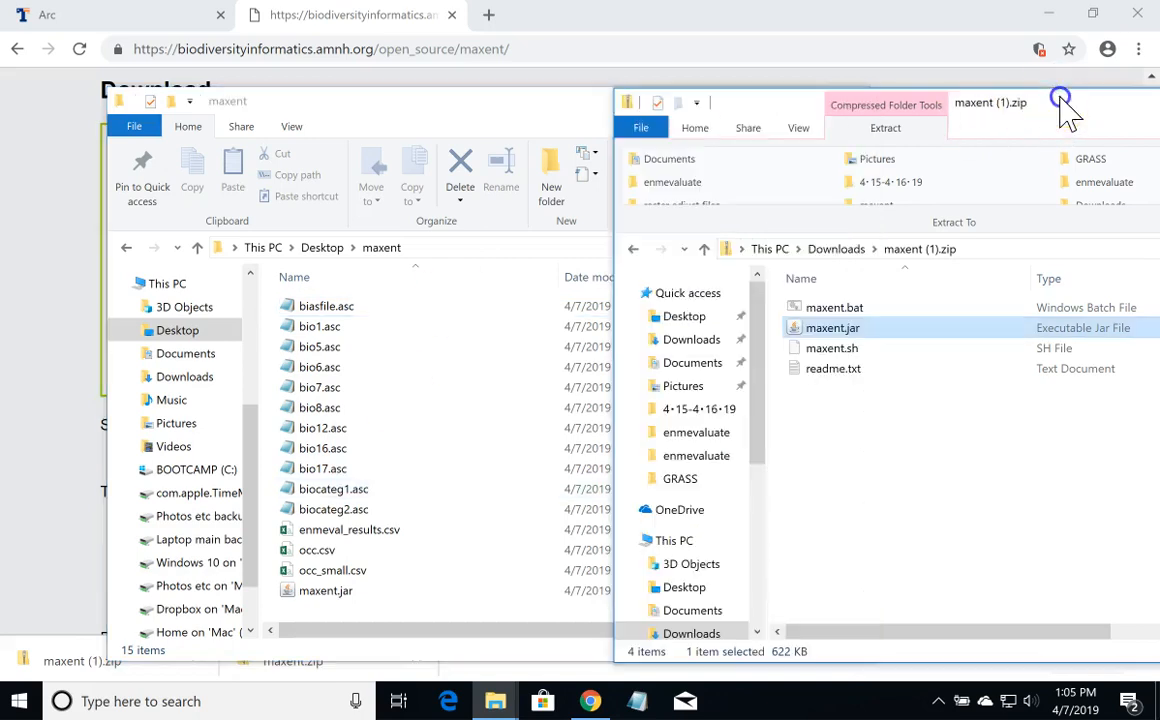
{"action": "left_click_drag", "start_coordinate": [1031, 106], "coordinate": [666, 111]}
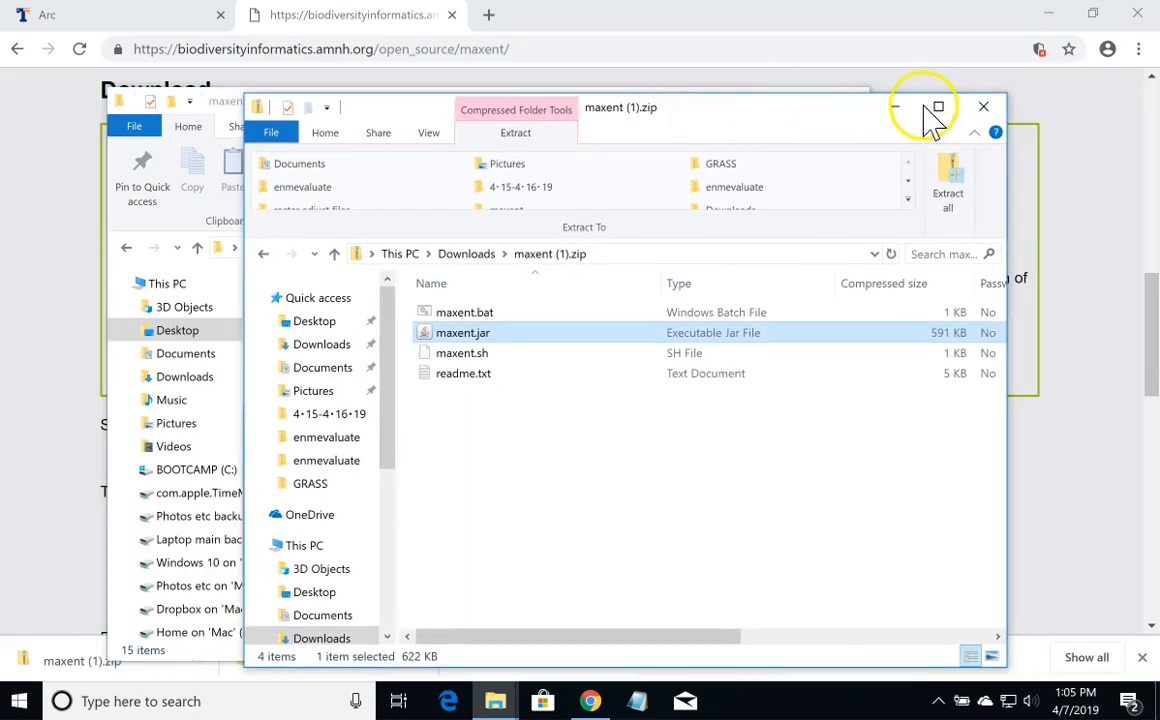
{"action": "left_click", "coordinate": [988, 110]}
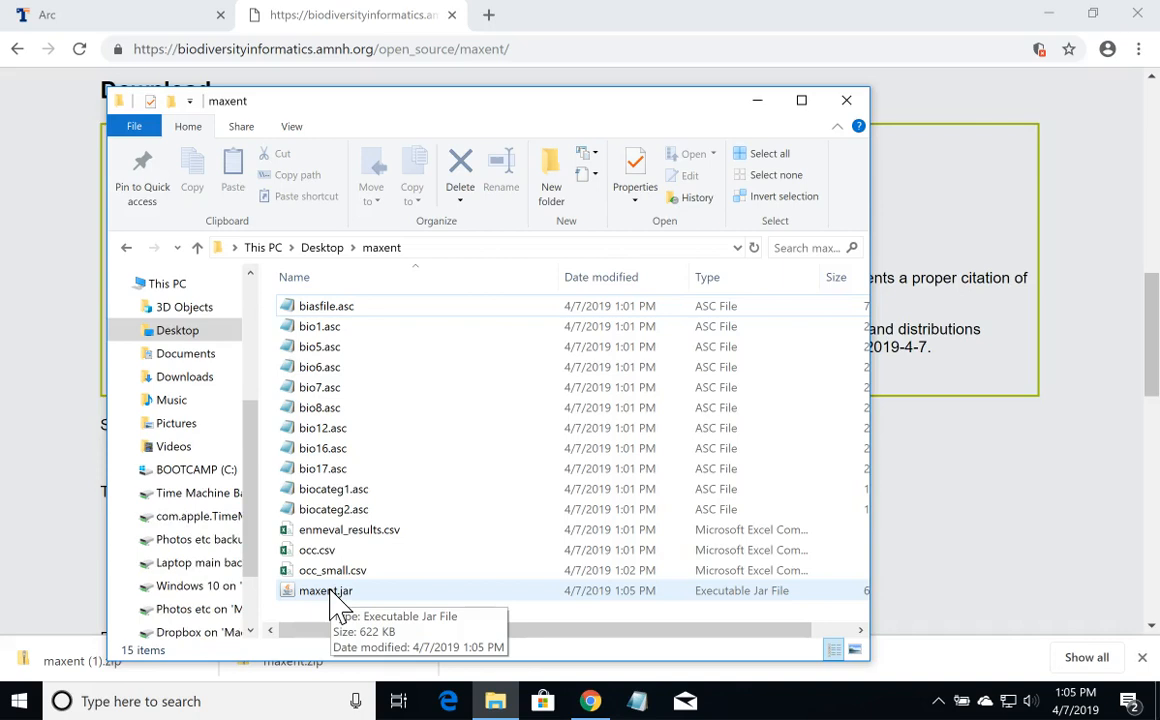
Step: Launch Maxent from maxent.jar in the Desktop's maxent folder and maximize its window
{"action": "left_click", "coordinate": [330, 590]}
{"action": "double_click", "coordinate": [330, 590]}
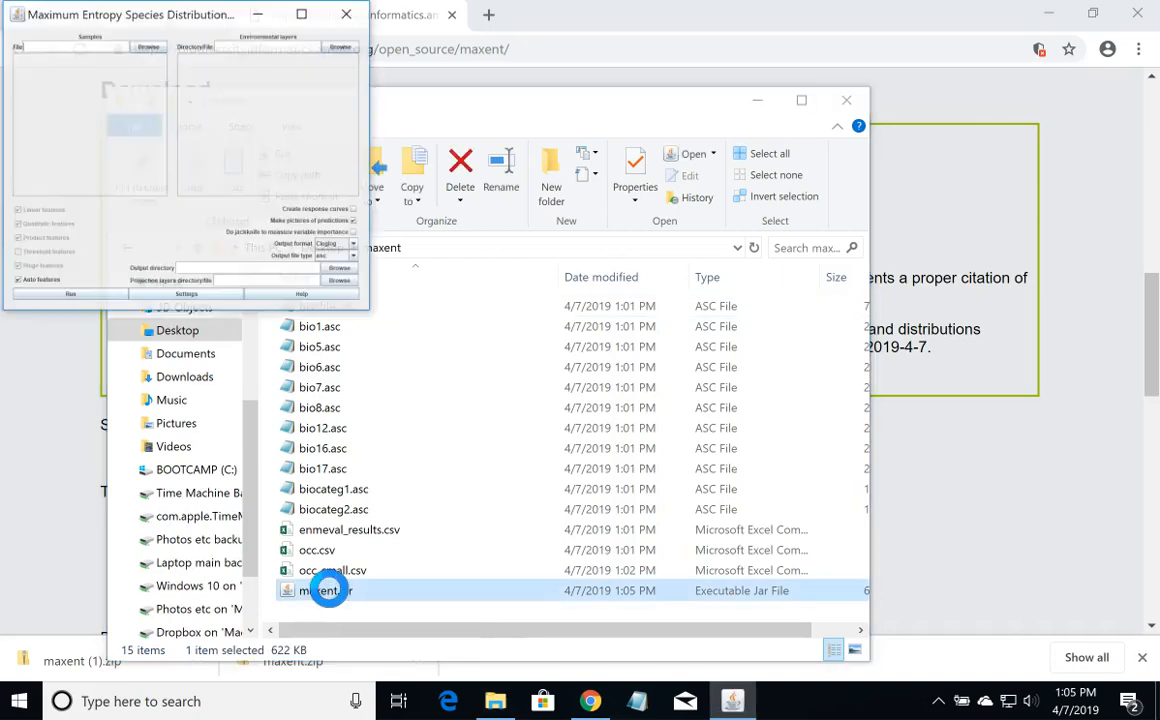
{"action": "left_click", "coordinate": [303, 12]}
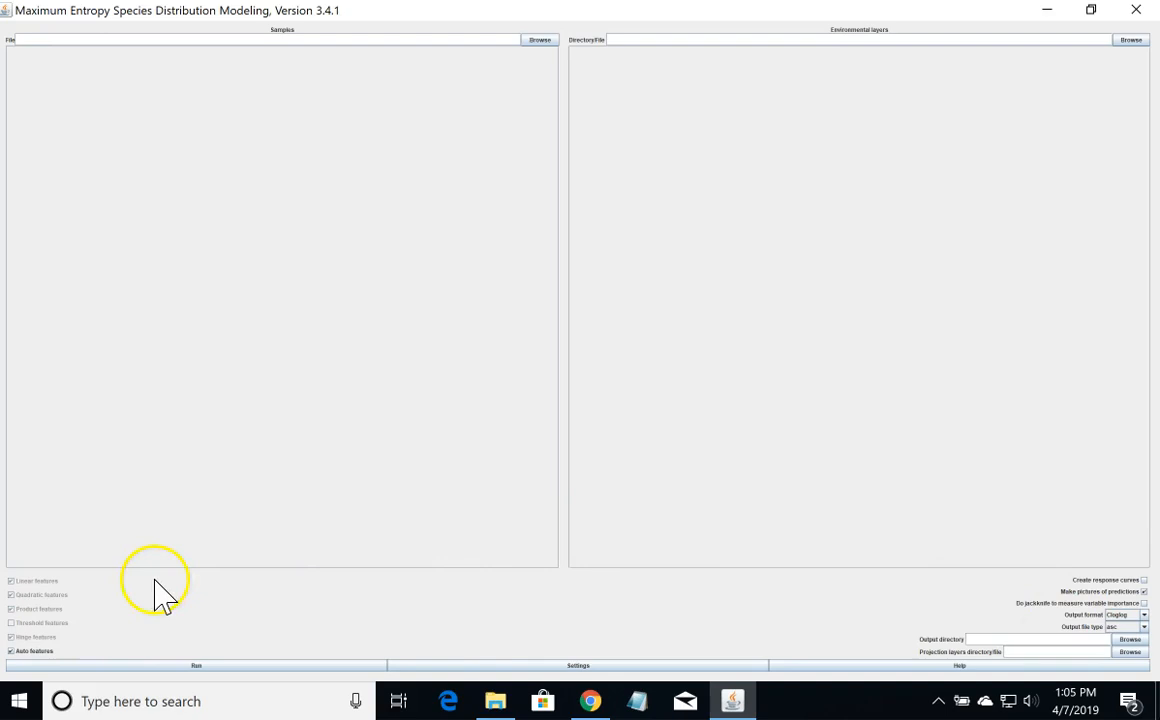
Step: Turn off Auto features and enable both response curves and the jackknife measure of variable importance
{"action": "left_click", "coordinate": [11, 651]}
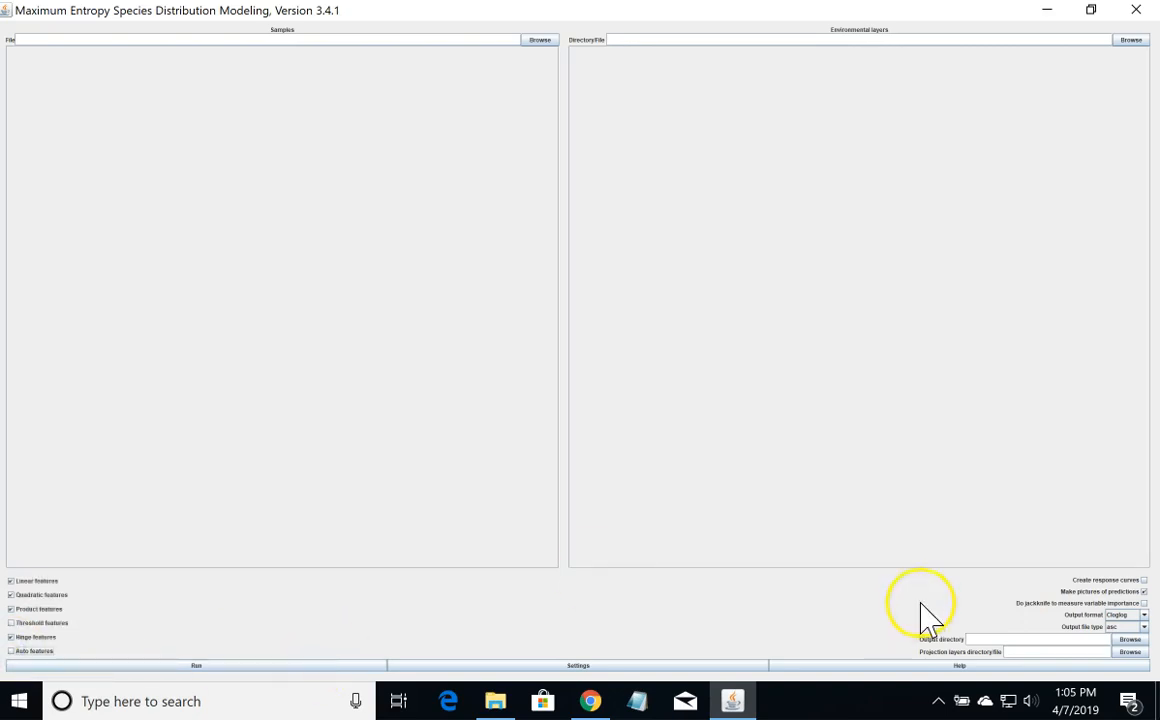
{"action": "left_click", "coordinate": [1144, 580]}
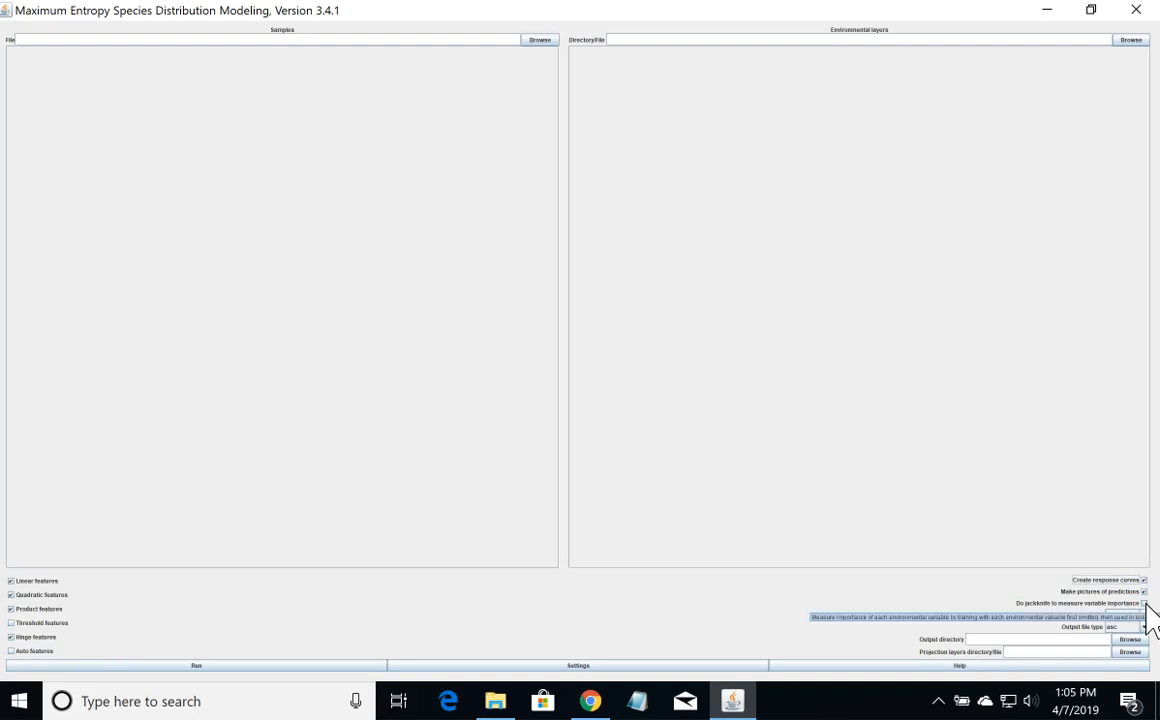
{"action": "left_click", "coordinate": [1144, 604]}
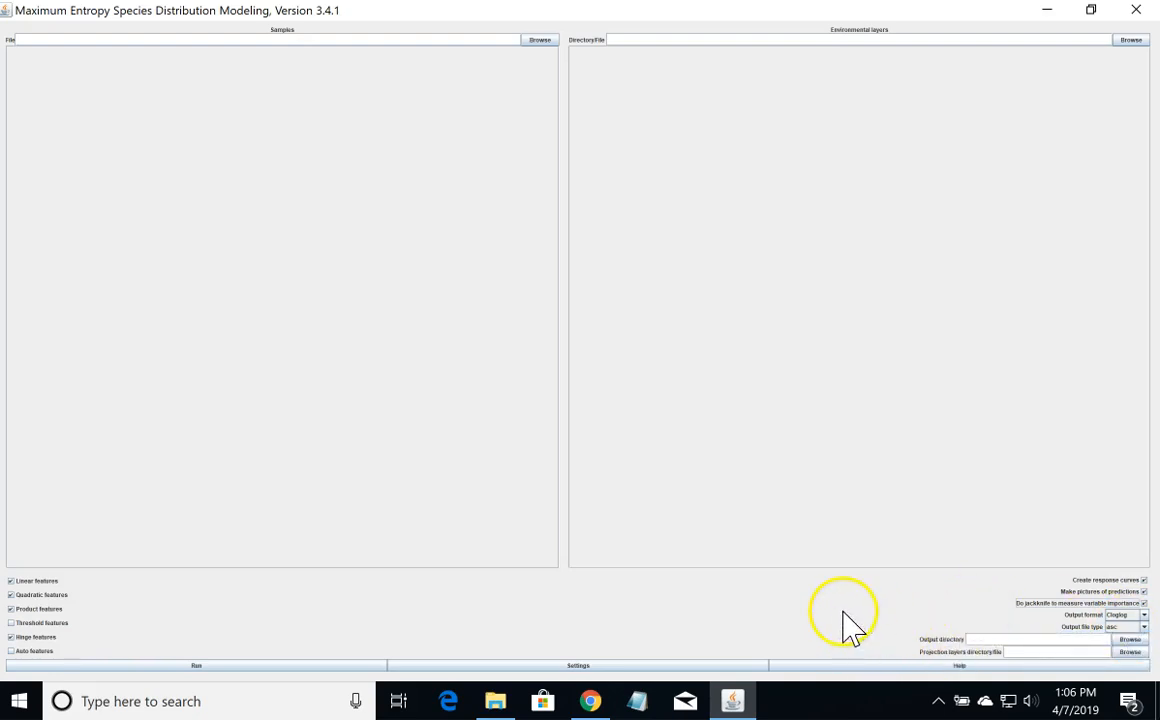
Step: Open enmeval_results.csv from the Desktop's maxent folder in Excel
{"action": "left_click", "coordinate": [497, 706]}
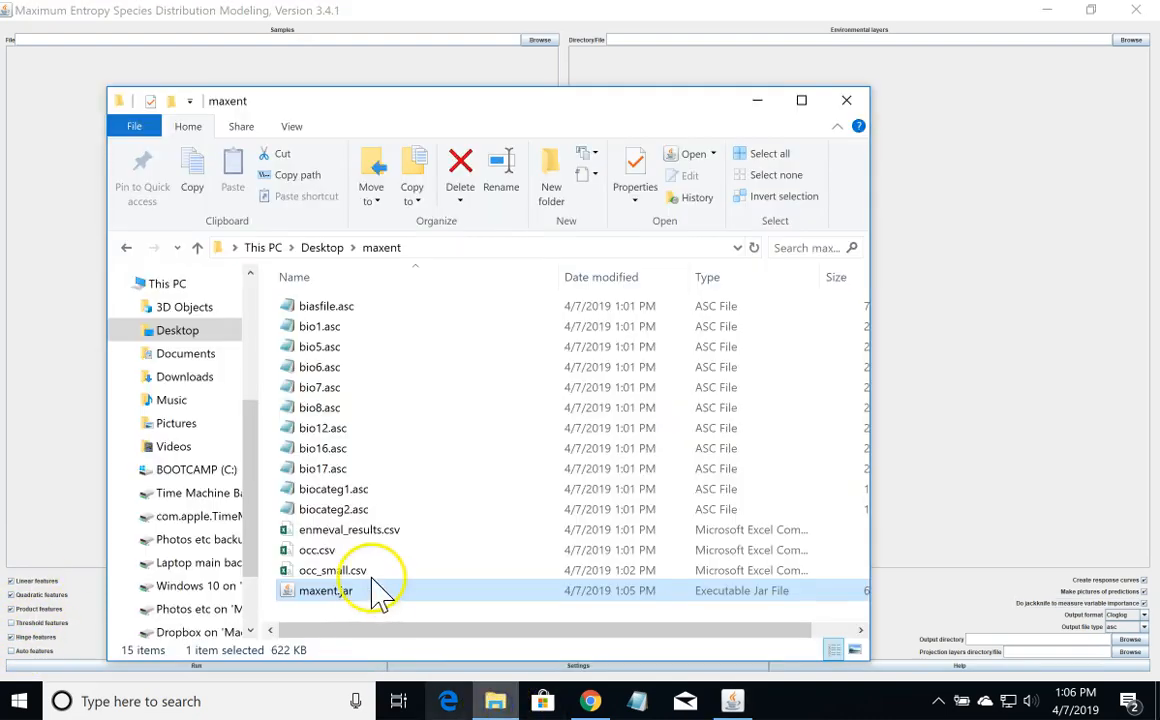
{"action": "left_click", "coordinate": [360, 528]}
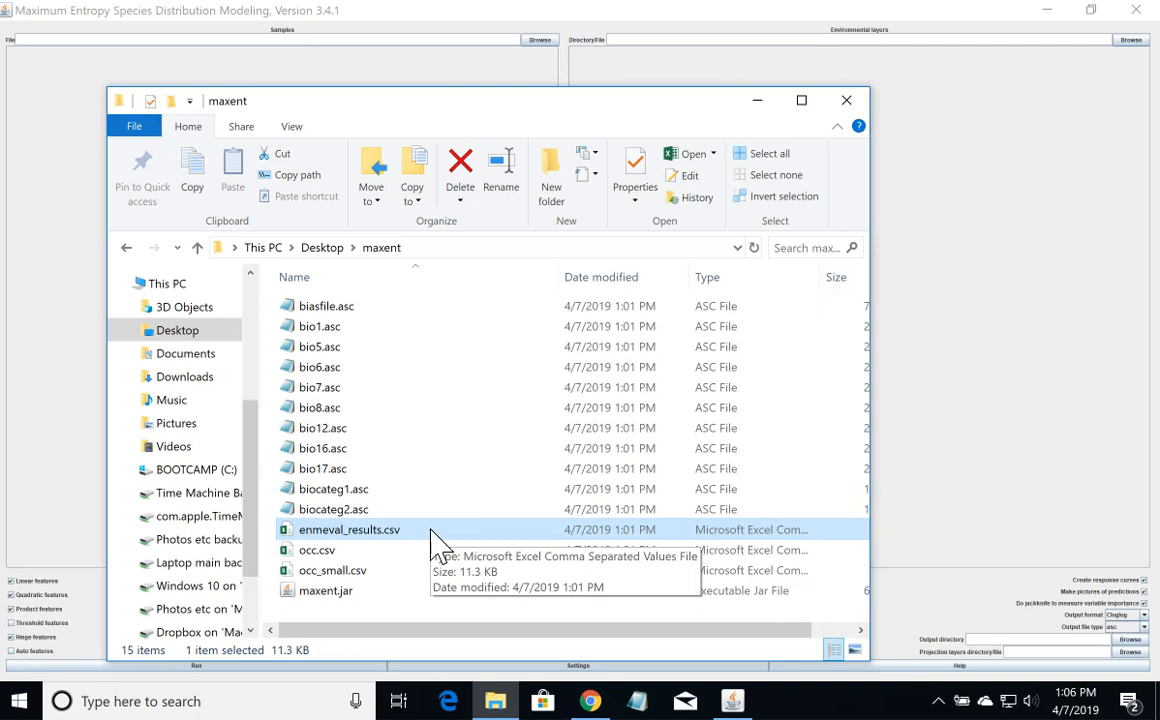
{"action": "double_click", "coordinate": [430, 530]}
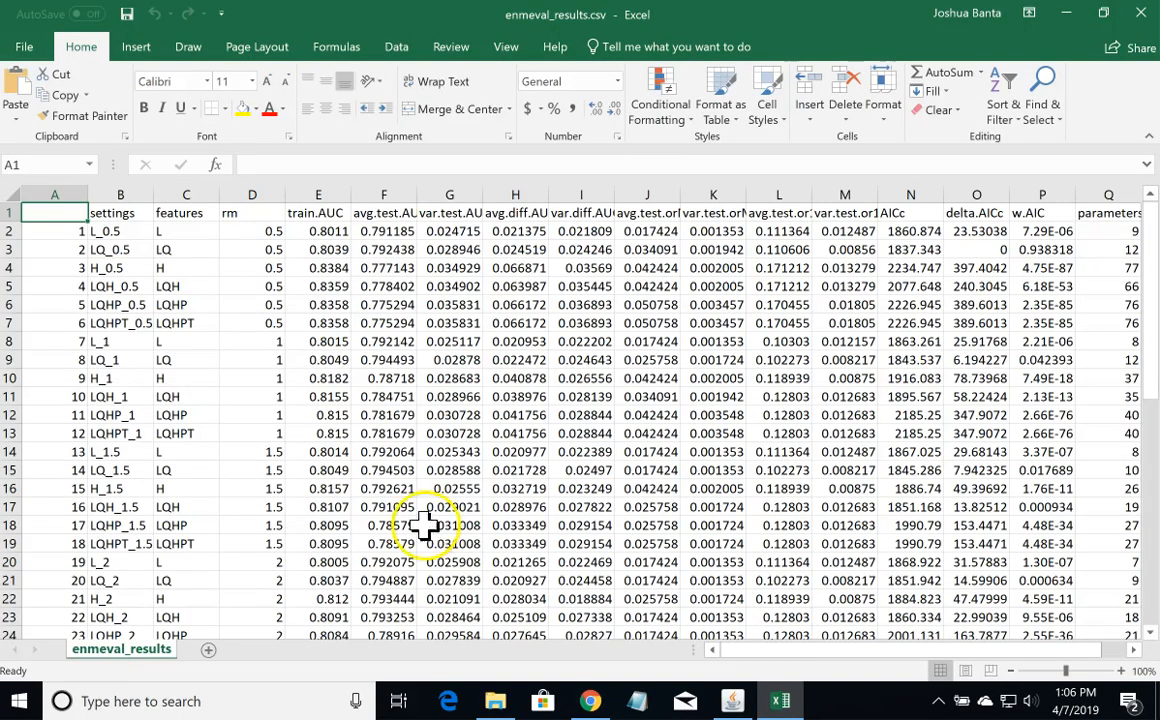
Step: Locate the model whose delta.AICc is 0 and trace its row back to the features and rm columns
{"action": "left_click", "coordinate": [990, 250]}
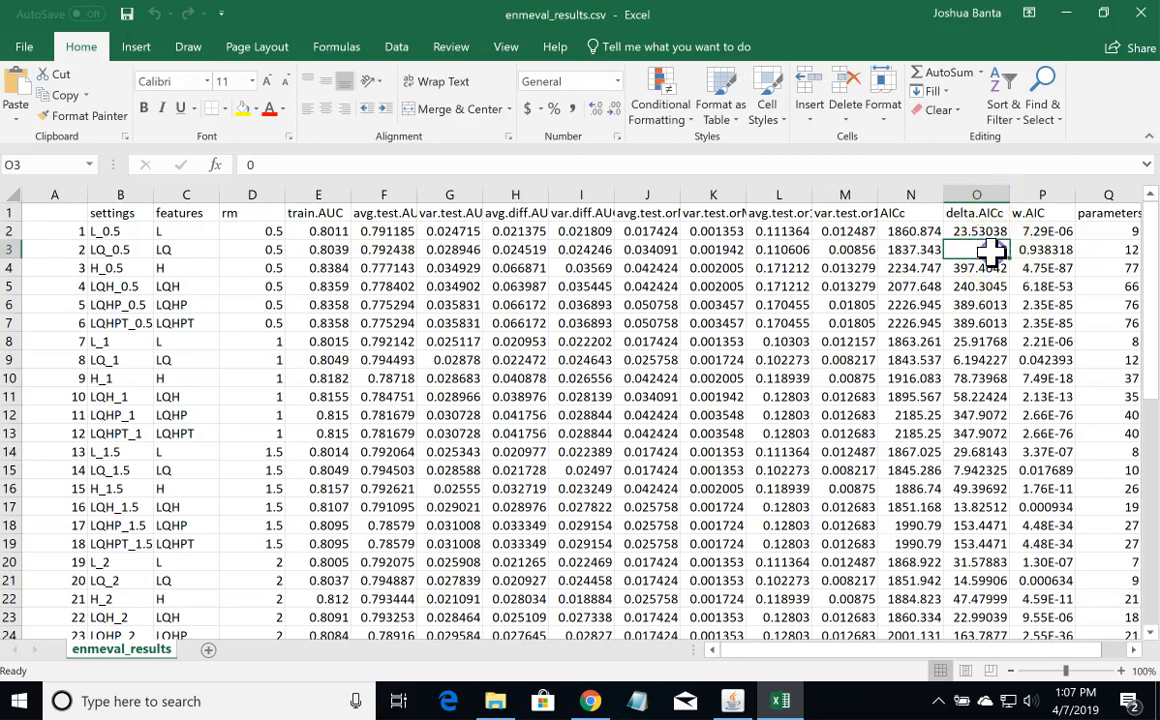
{"action": "key", "text": "Left"}
{"action": "key", "text": "Left"}
{"action": "key", "text": "Left"}
{"action": "key", "text": "Left"}
{"action": "key", "text": "Left"}
{"action": "key", "text": "Left"}
{"action": "key", "text": "Left"}
{"action": "key", "text": "Left"}
{"action": "key", "text": "Left"}
{"action": "key", "text": "Left"}
{"action": "key", "text": "Left"}
{"action": "key", "text": "Left"}
{"action": "key", "text": "Left"}
{"action": "key", "text": "Left"}
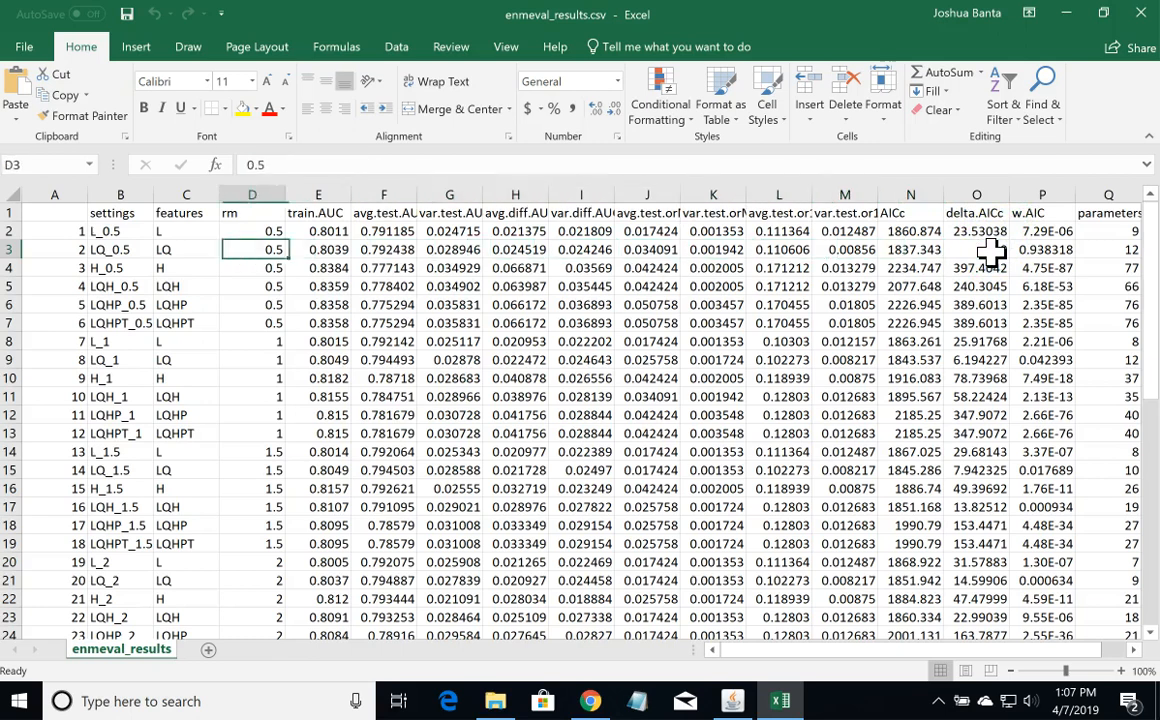
{"action": "key", "text": "Right"}
{"action": "key", "text": "Right"}
{"action": "key", "text": "Right"}
{"action": "key", "text": "Left"}
{"action": "key", "text": "Left"}
{"action": "key", "text": "Left"}
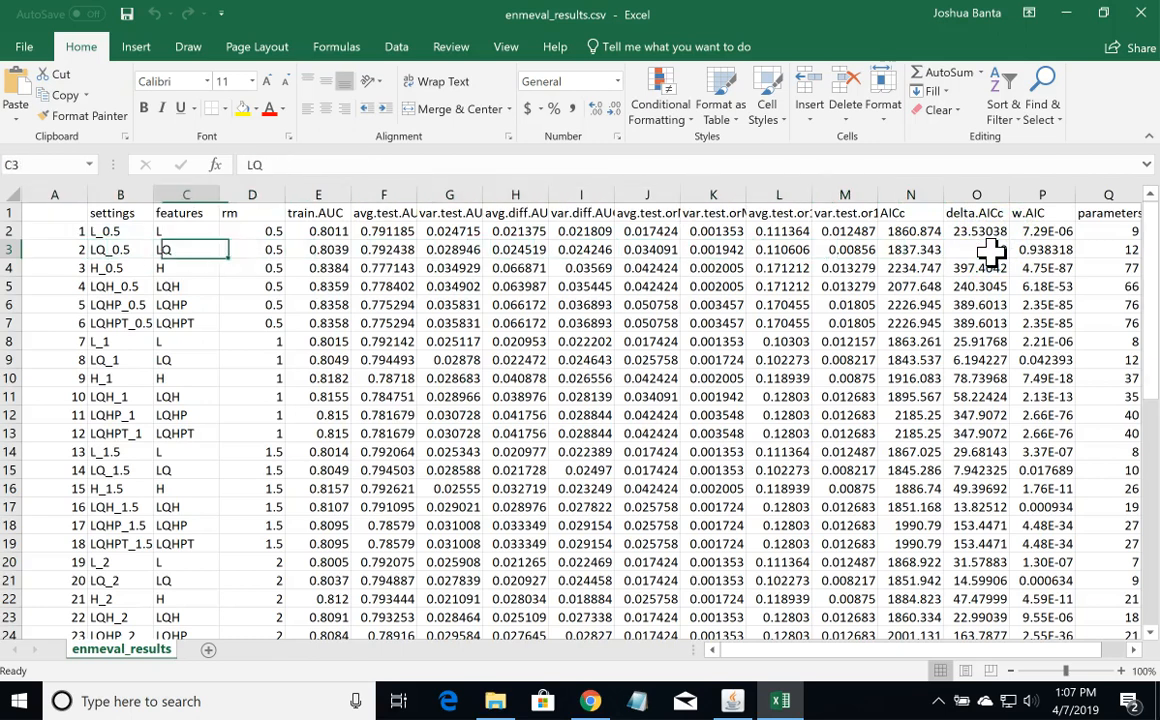
{"action": "key", "text": "Right"}
{"action": "key", "text": "Right"}
Step: Go through the feature combinations listed in the features column for the models with rm 0.5
{"action": "key", "text": "Up"}
{"action": "key", "text": "Down"}
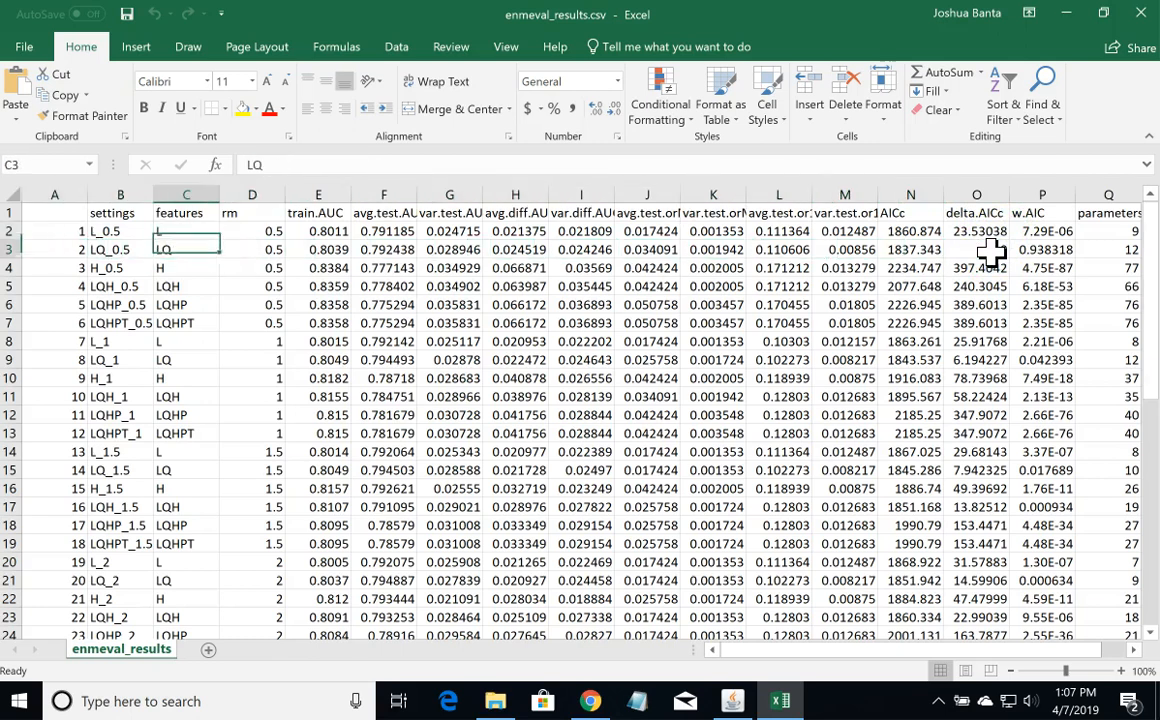
{"action": "key", "text": "Down"}
{"action": "key", "text": "Down"}
{"action": "key", "text": "Down"}
{"action": "key", "text": "Down"}
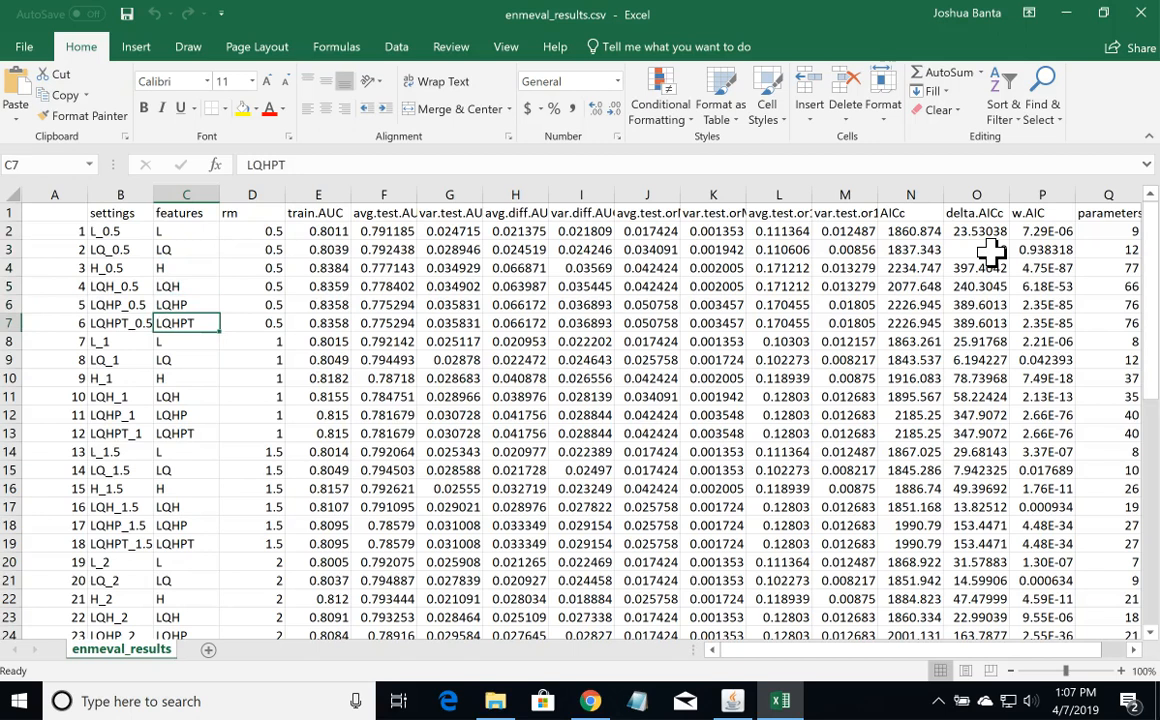
{"action": "key", "text": "Up"}
{"action": "key", "text": "Up"}
{"action": "key", "text": "Up"}
{"action": "key", "text": "Up"}
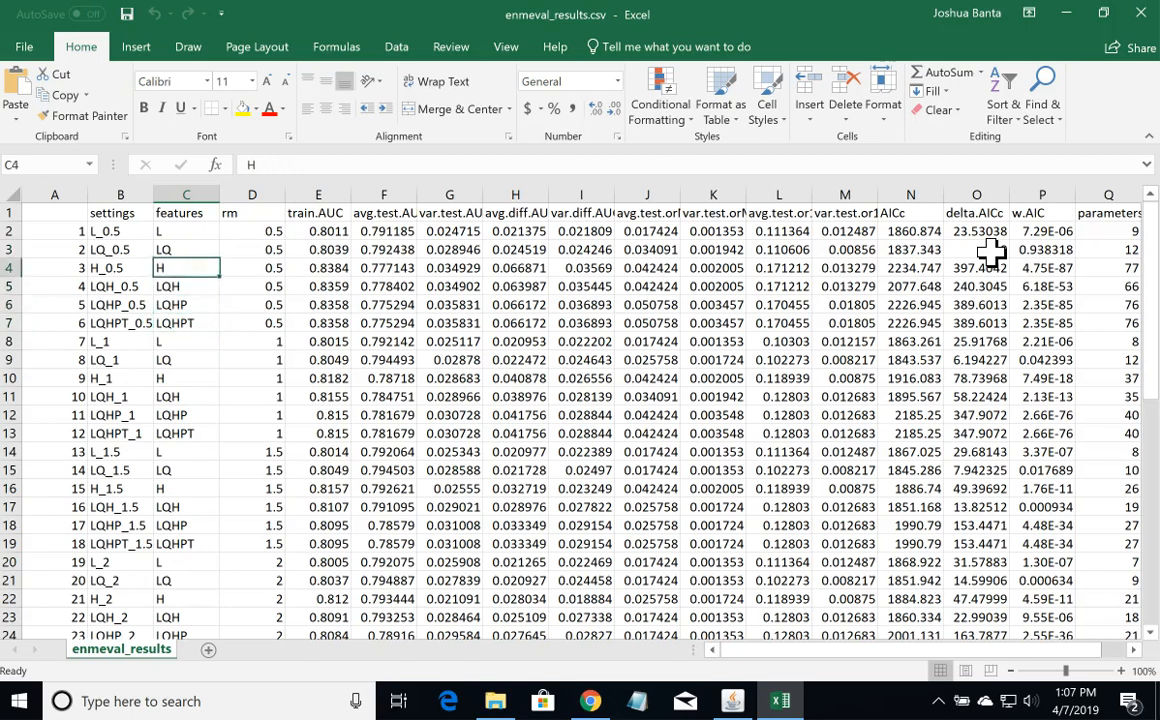
Step: Read the settings name, features and regularization multiplier (rm) of the model with the lowest AICc
{"action": "key", "text": "Left"}
{"action": "key", "text": "Left"}
{"action": "key", "text": "Right"}
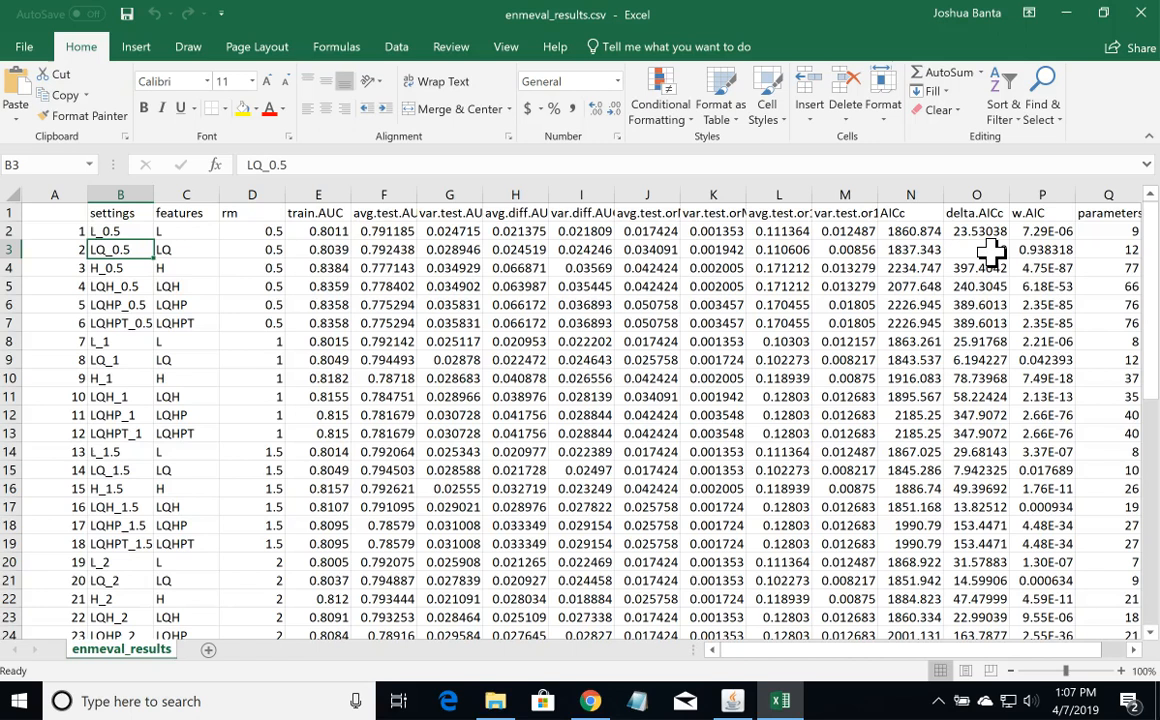
{"action": "key", "text": "Right"}
{"action": "key", "text": "Right"}
{"action": "key", "text": "Right"}
{"action": "key", "text": "Left"}
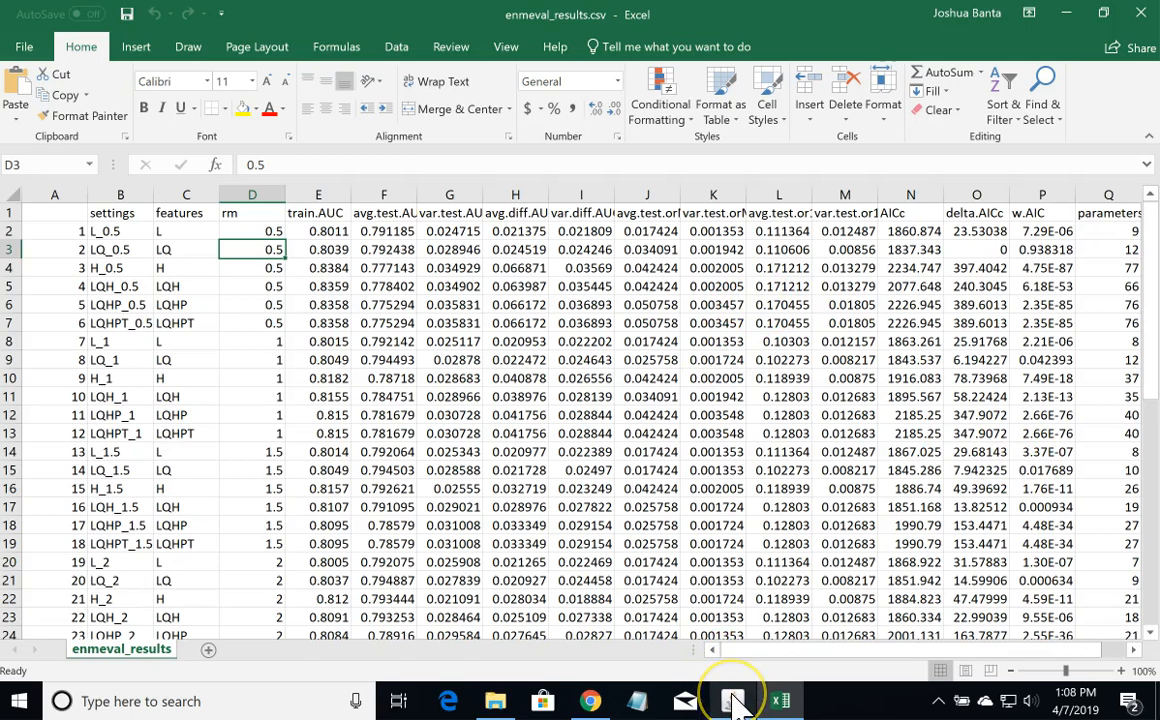
Step: Switch to Maxent and turn off Hinge and Product features, keeping only Linear and Quadratic features enabled
{"action": "mouse_move", "coordinate": [734, 703]}
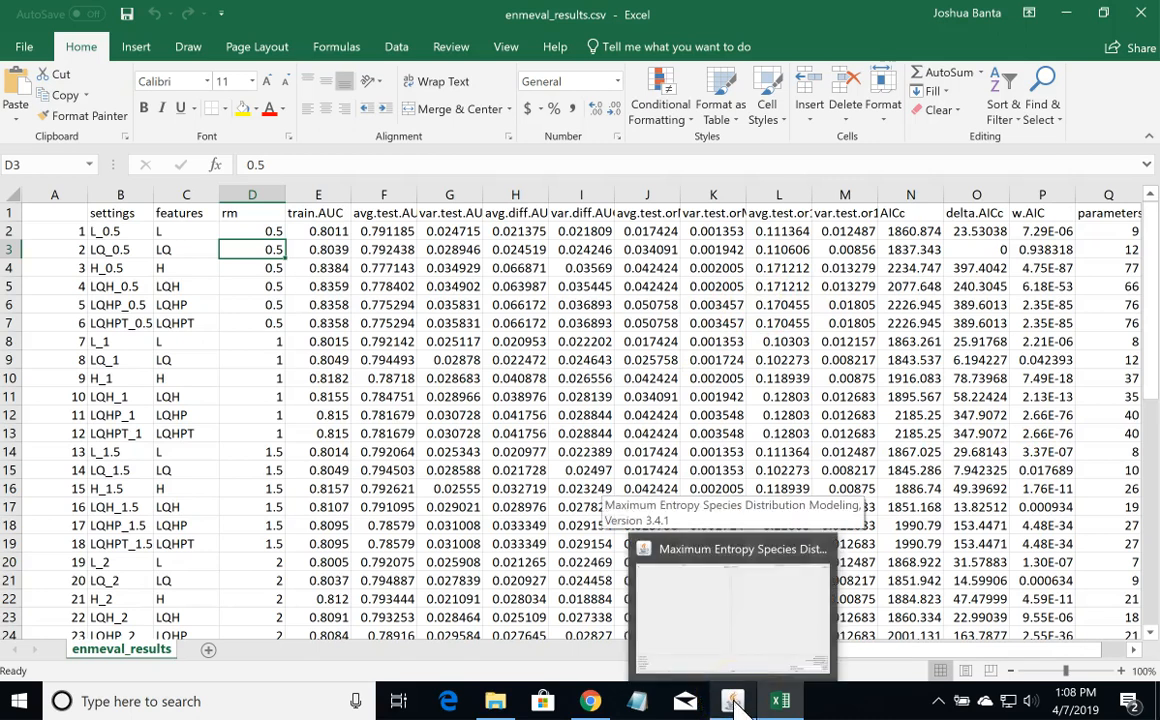
{"action": "left_click", "coordinate": [734, 700]}
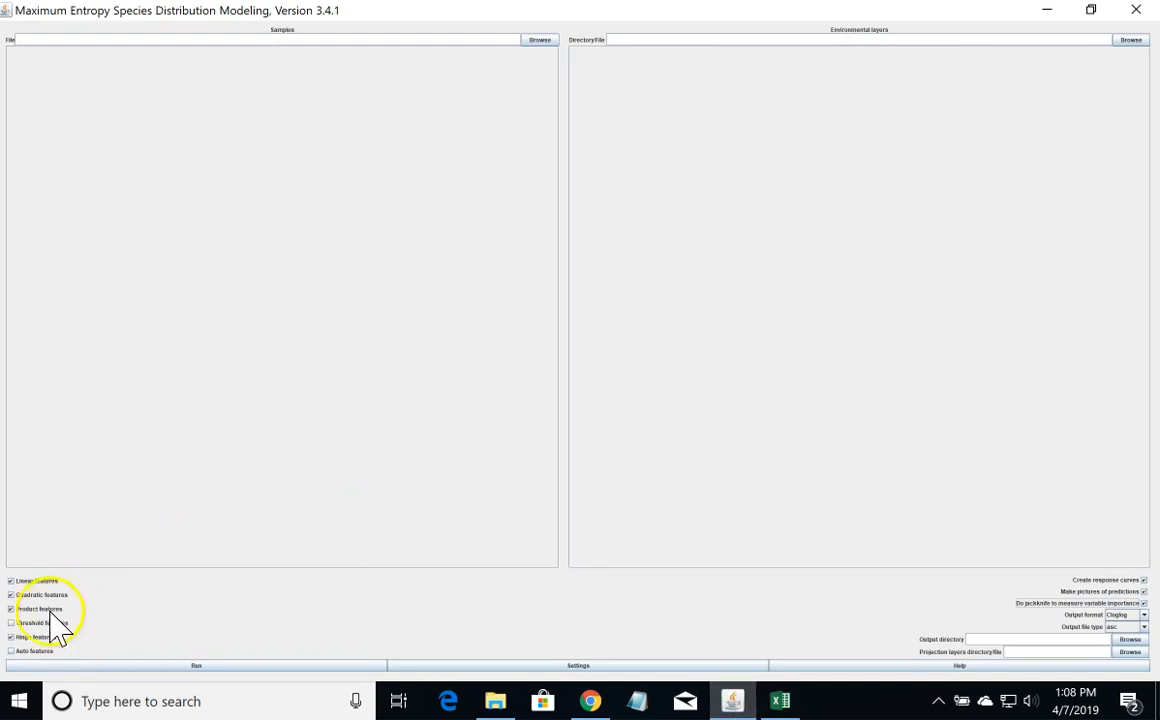
{"action": "left_click", "coordinate": [11, 637]}
{"action": "left_click", "coordinate": [11, 609]}
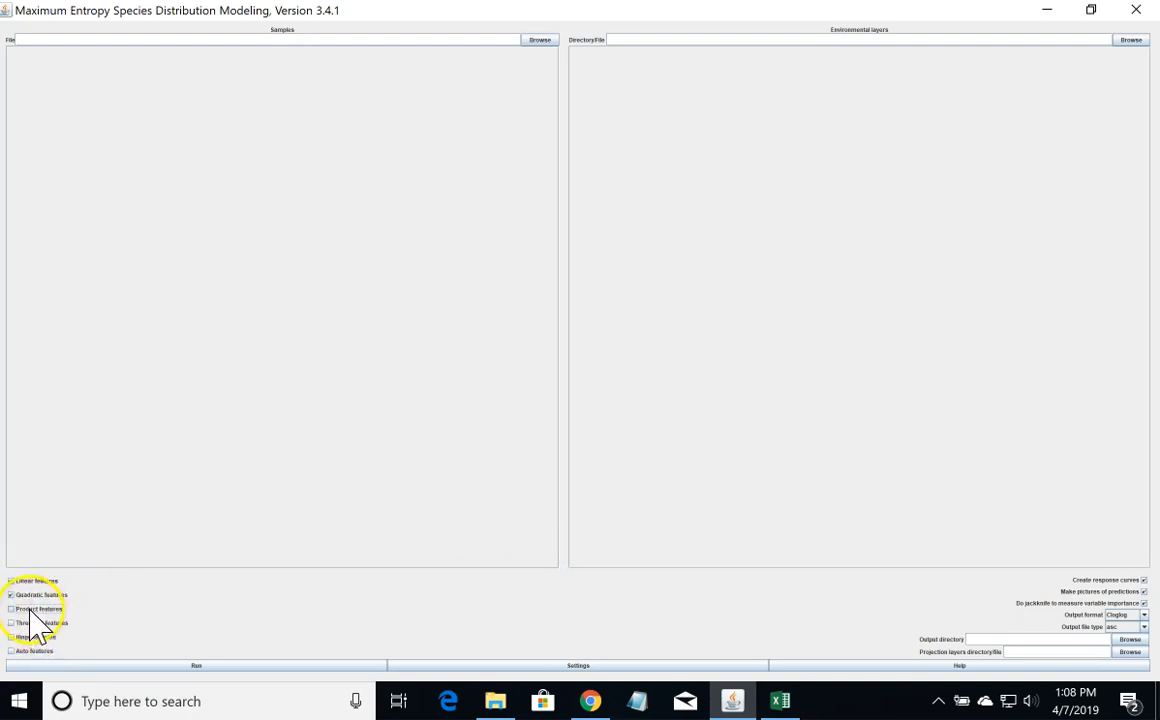
{"action": "left_click", "coordinate": [20, 581]}
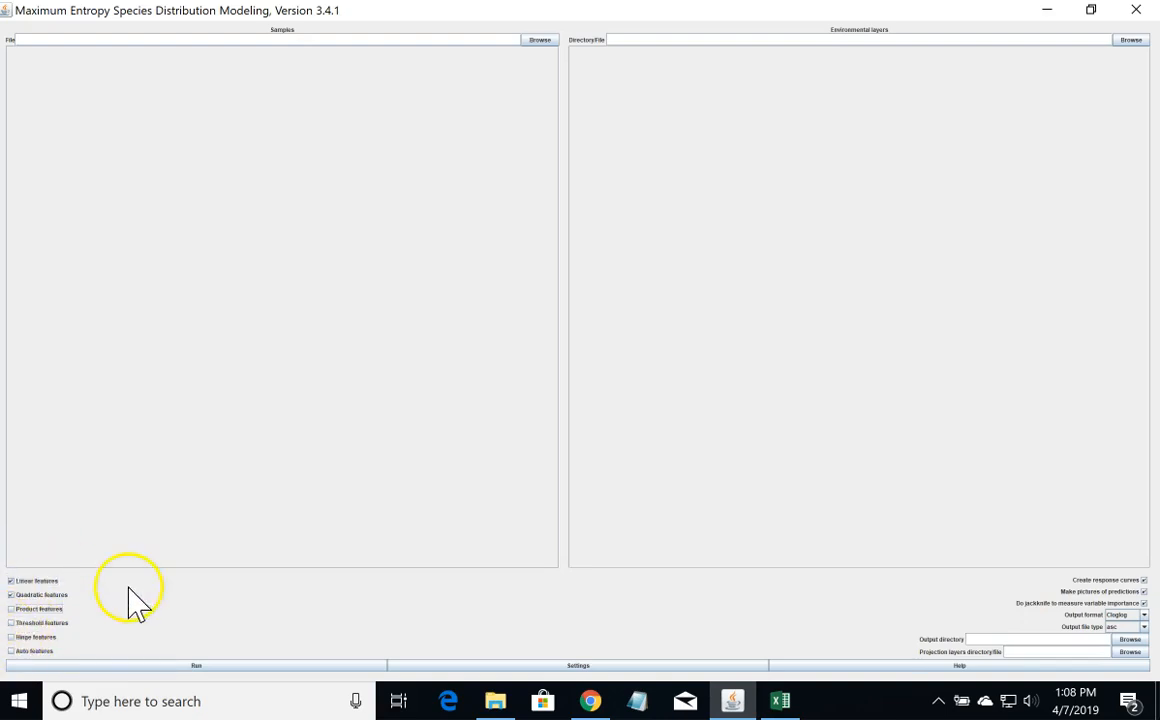
Step: Start choosing Maxent's output directory and go to the maxent folder on the Desktop
{"action": "left_click", "coordinate": [1128, 639]}
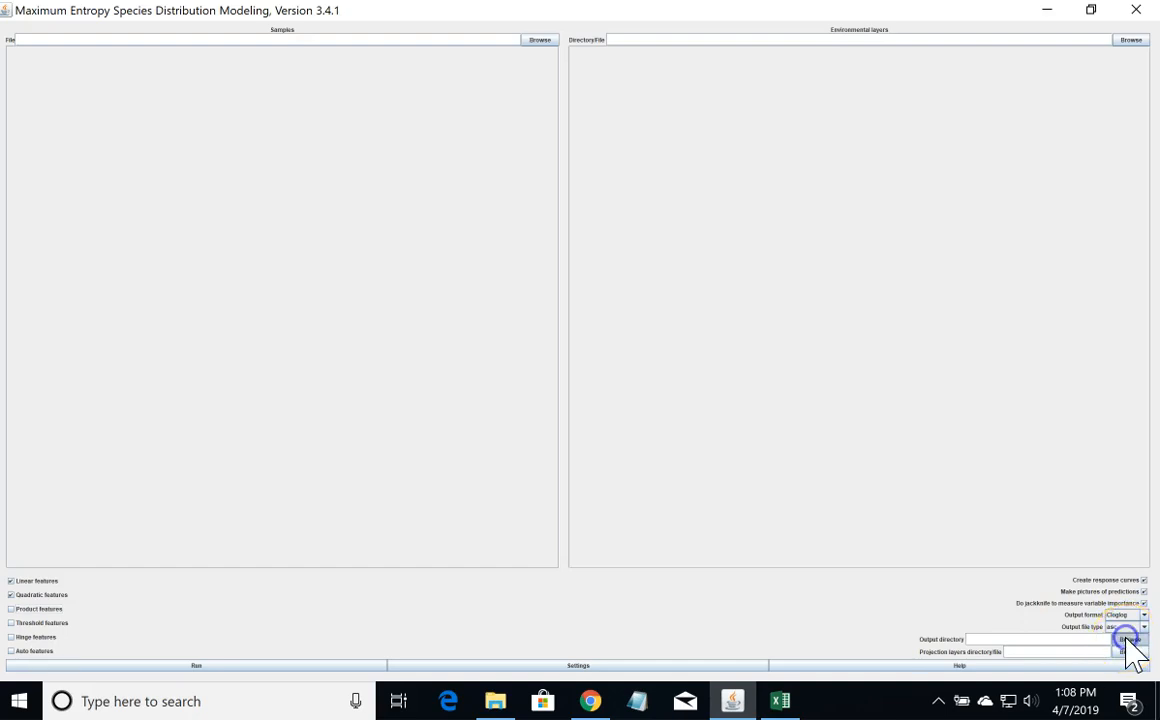
{"action": "left_click_drag", "start_coordinate": [810, 545], "coordinate": [492, 224]}
{"action": "left_click", "coordinate": [513, 246]}
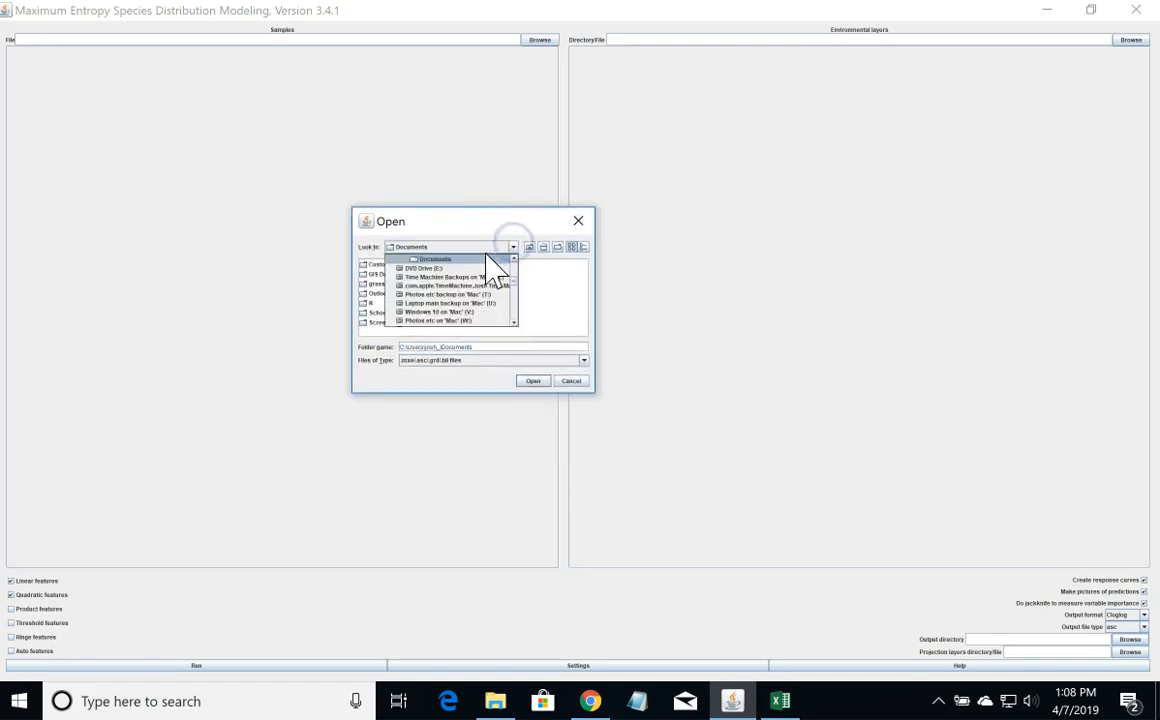
{"action": "left_click", "coordinate": [513, 281]}
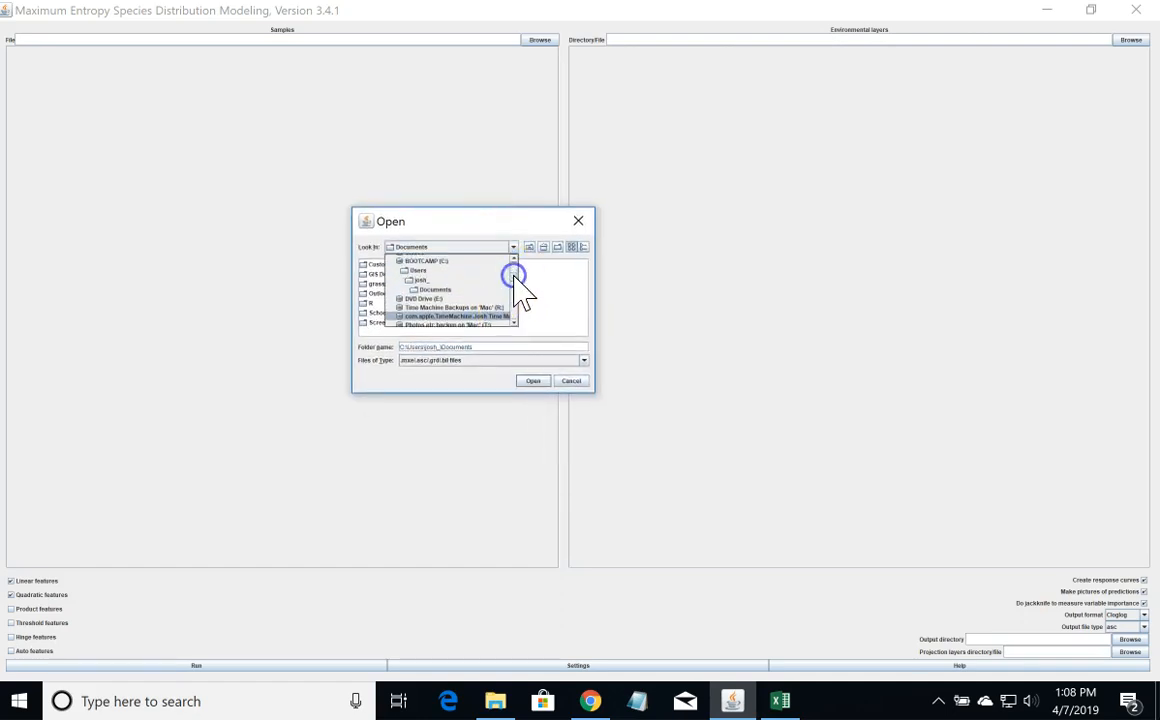
{"action": "left_click", "coordinate": [438, 278]}
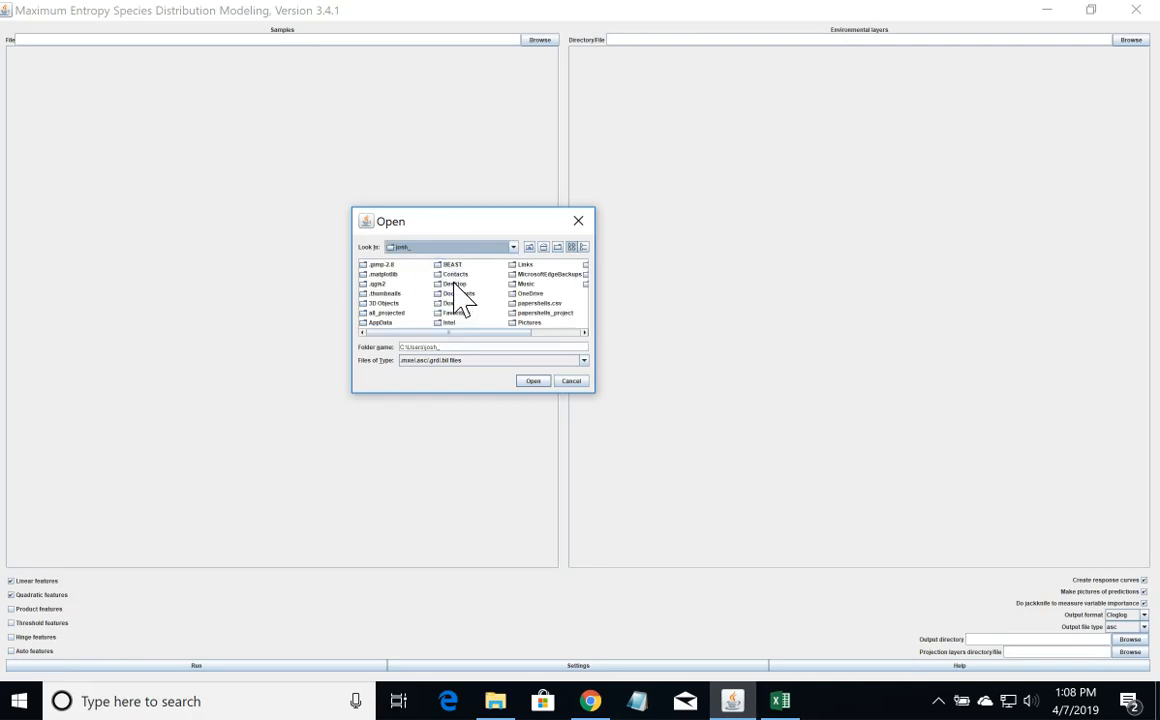
{"action": "double_click", "coordinate": [455, 284]}
{"action": "left_click", "coordinate": [461, 273]}
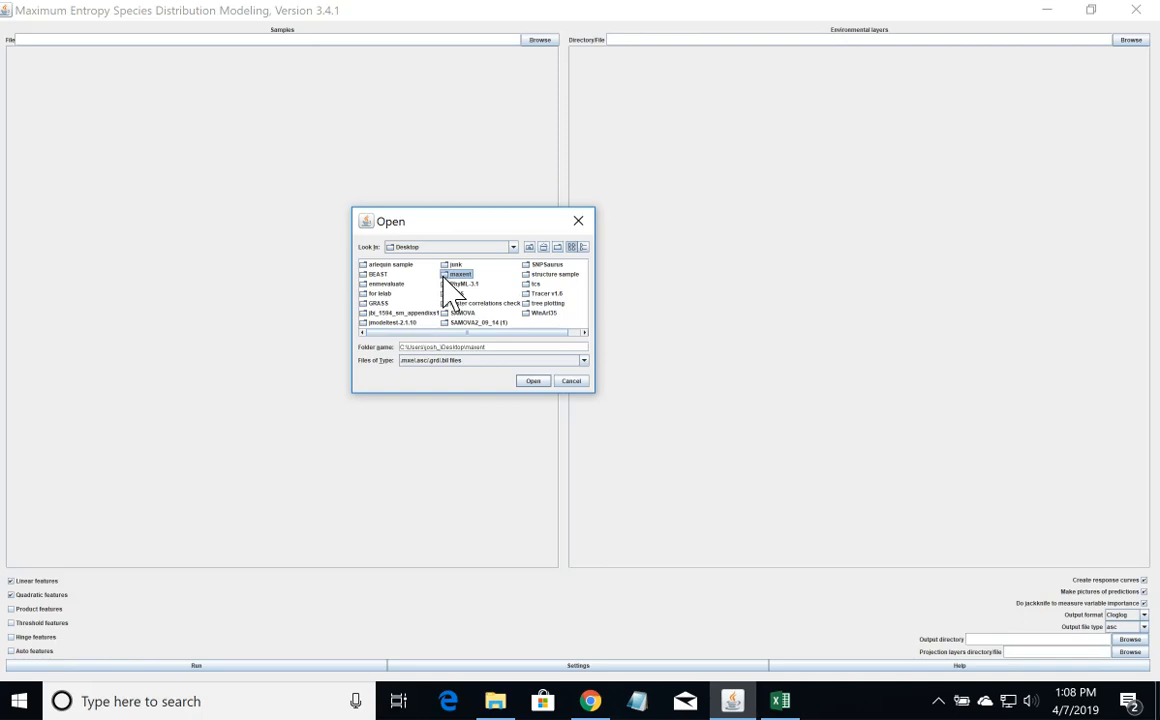
{"action": "double_click", "coordinate": [446, 273]}
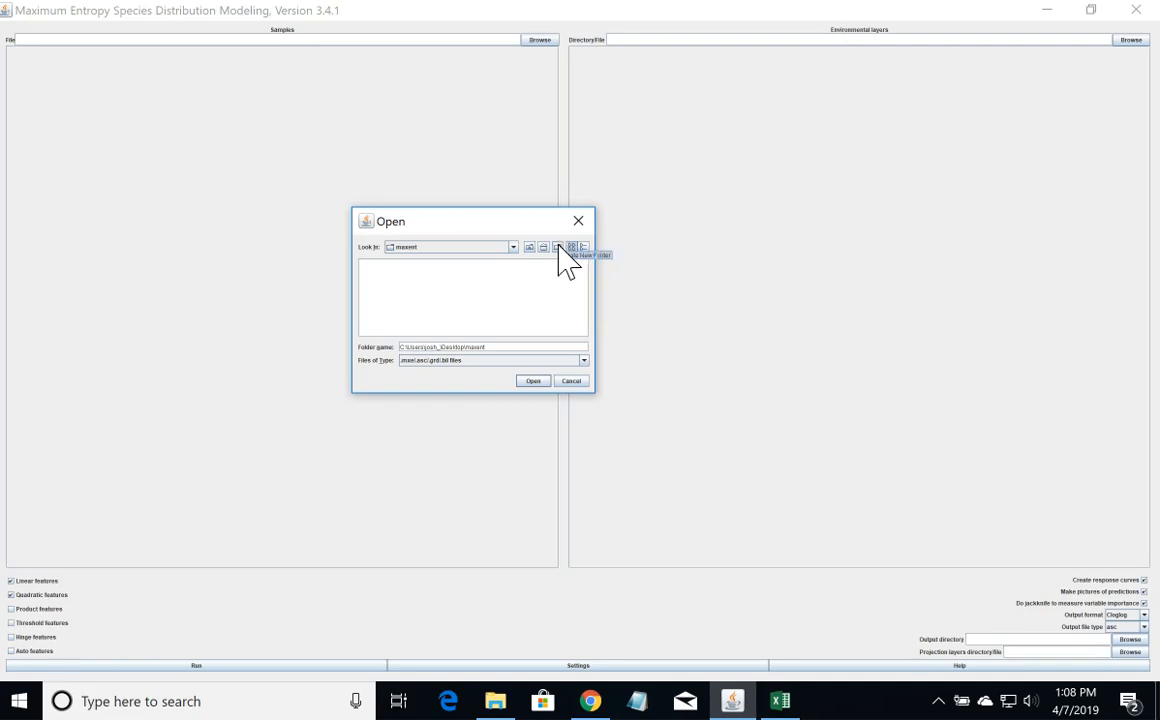
Step: Create a folder named results inside the maxent folder and choose it as the output directory
{"action": "left_click", "coordinate": [558, 247]}
{"action": "type", "text": "results"}
{"action": "left_click", "coordinate": [364, 265]}
{"action": "left_click", "coordinate": [364, 266]}
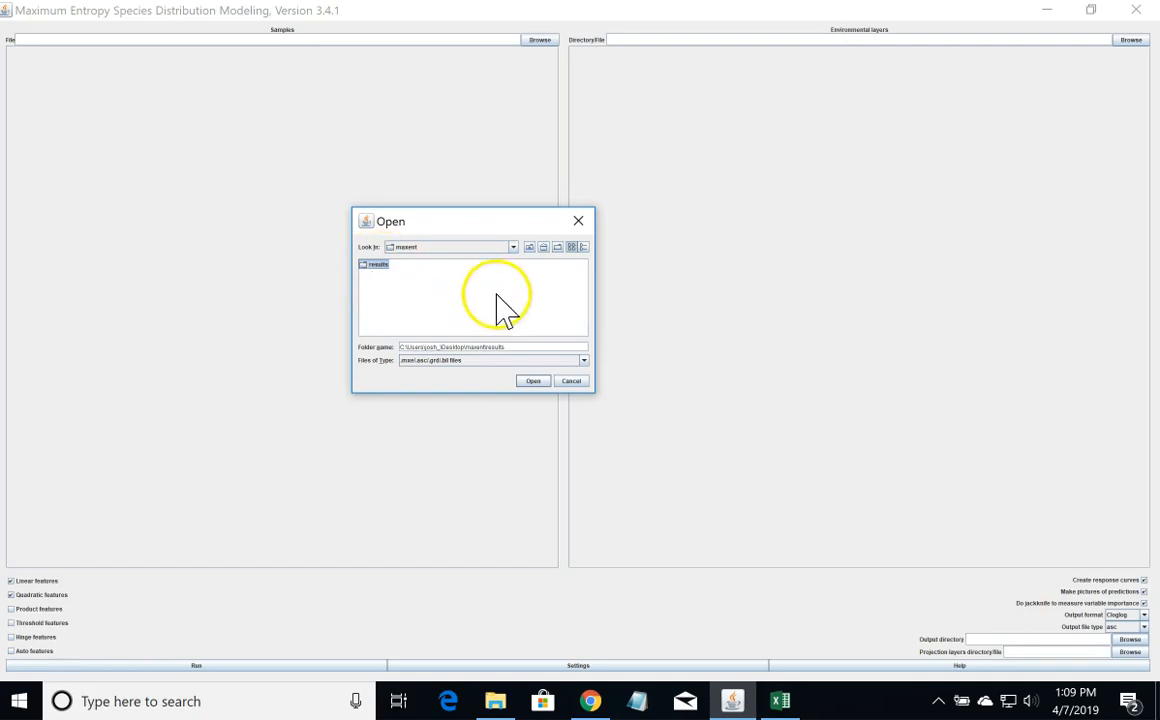
{"action": "left_click_drag", "start_coordinate": [507, 346], "coordinate": [399, 348]}
{"action": "left_click", "coordinate": [507, 347]}
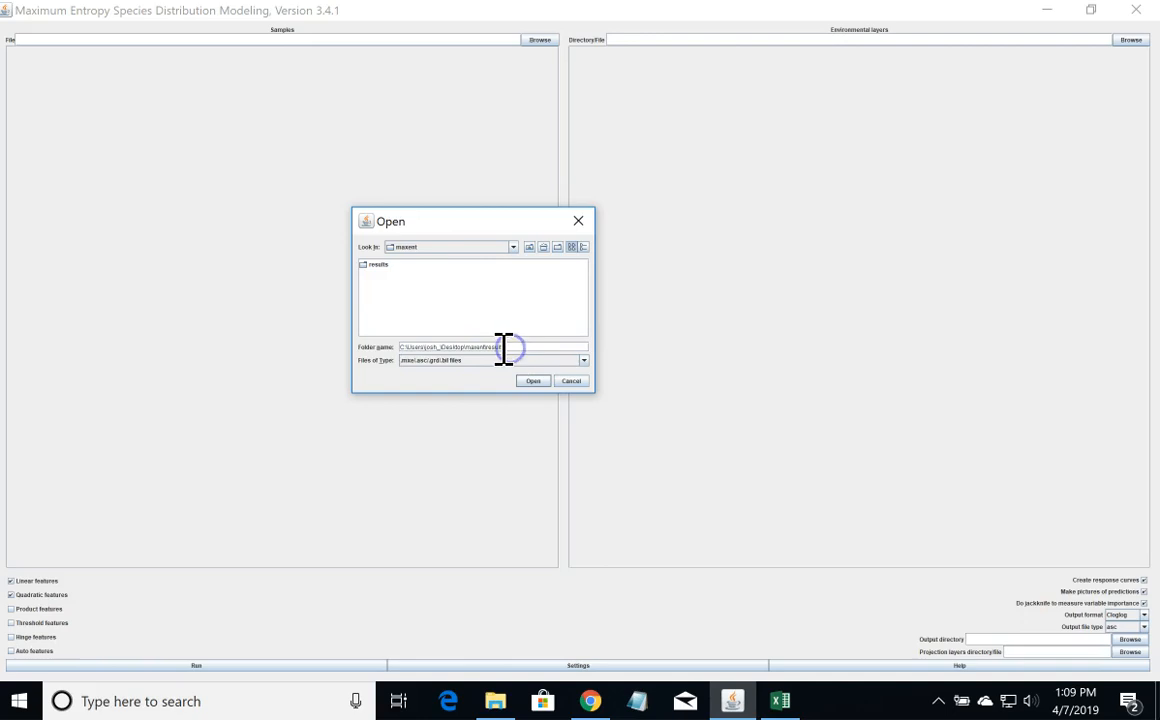
{"action": "left_click_drag", "start_coordinate": [513, 348], "coordinate": [488, 348]}
{"action": "left_click", "coordinate": [535, 384]}
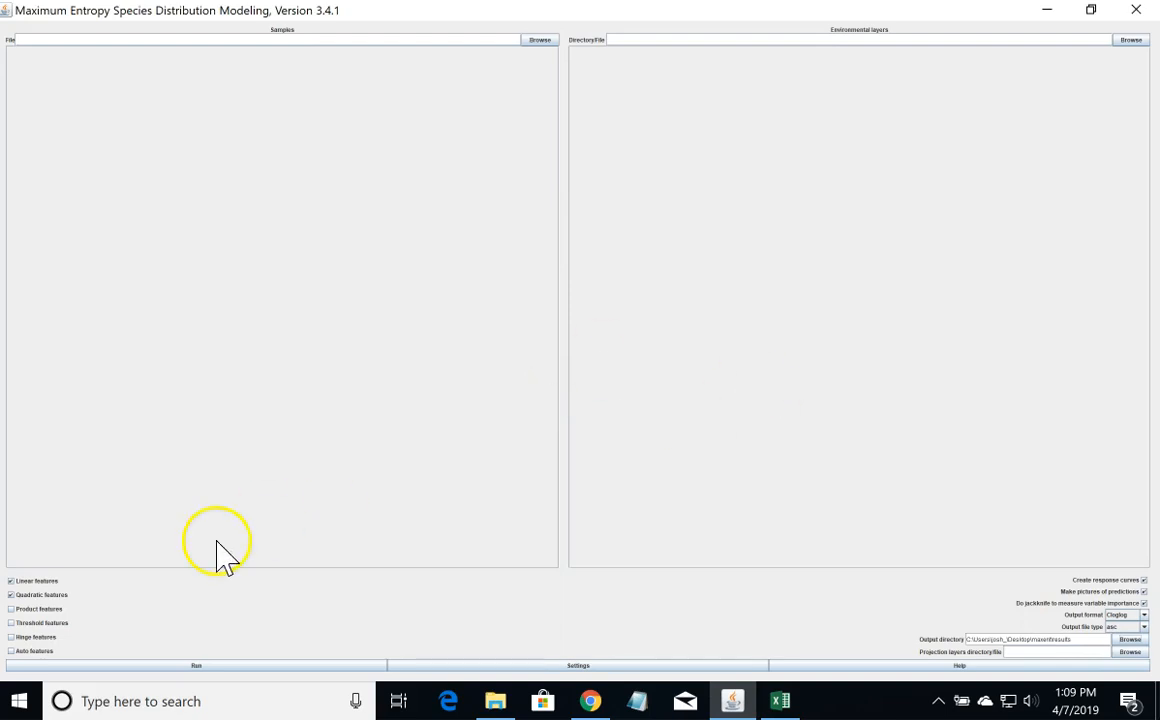
Step: Open Maxent's settings and enable Write plot data and Write background predictions
{"action": "left_click", "coordinate": [600, 665]}
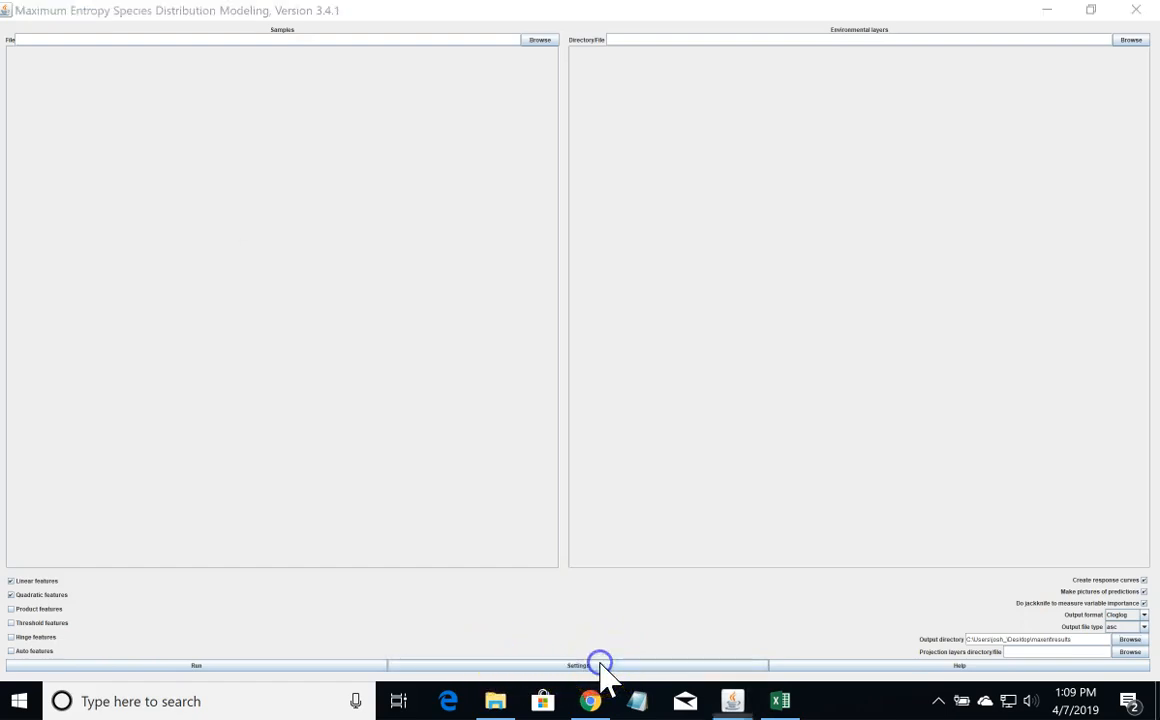
{"action": "left_click_drag", "start_coordinate": [105, 25], "coordinate": [515, 241]}
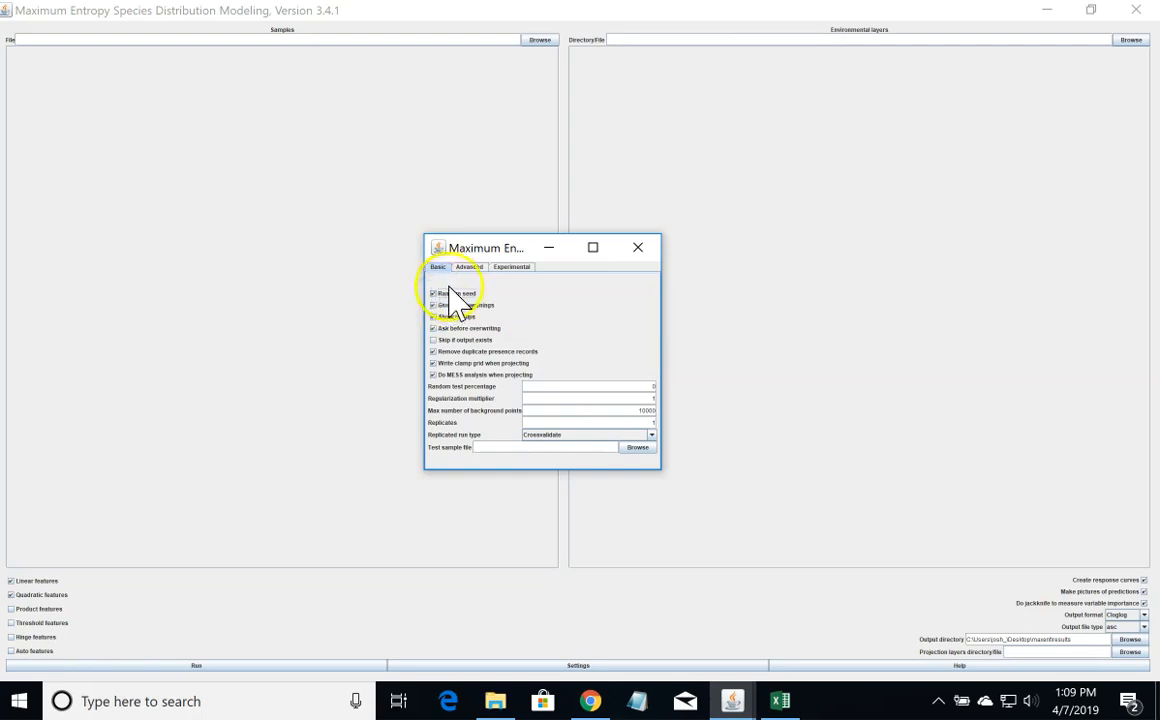
{"action": "left_click", "coordinate": [470, 267]}
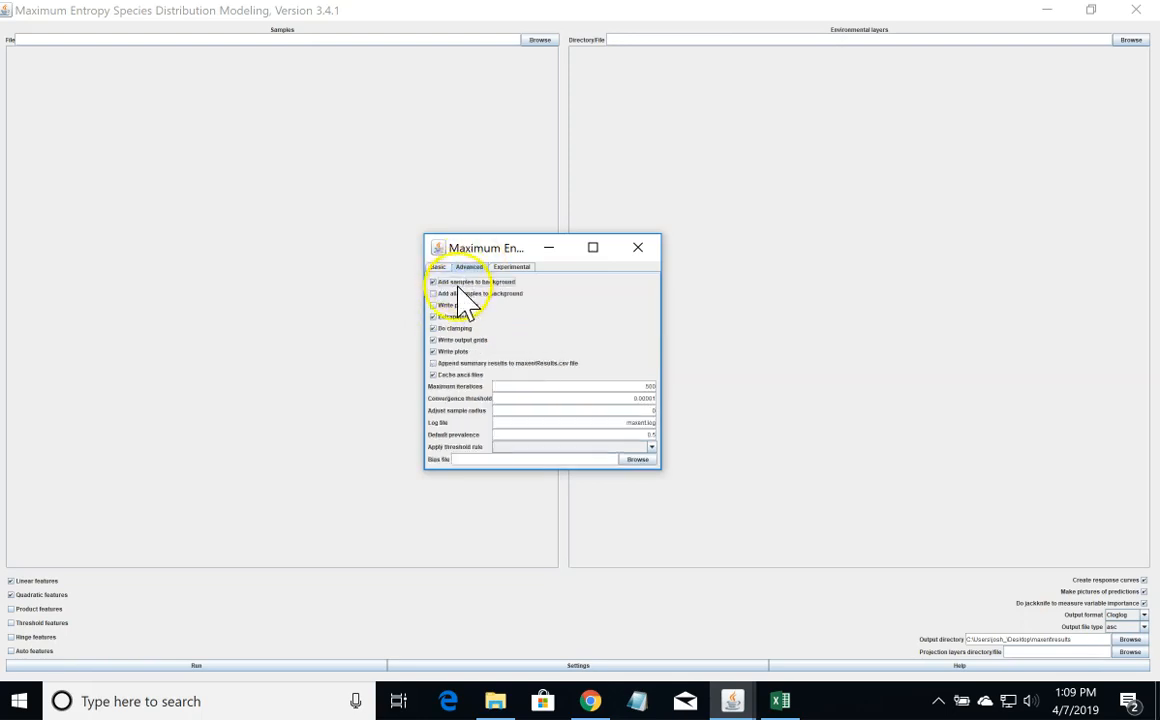
{"action": "left_click", "coordinate": [434, 305]}
{"action": "left_click", "coordinate": [516, 266]}
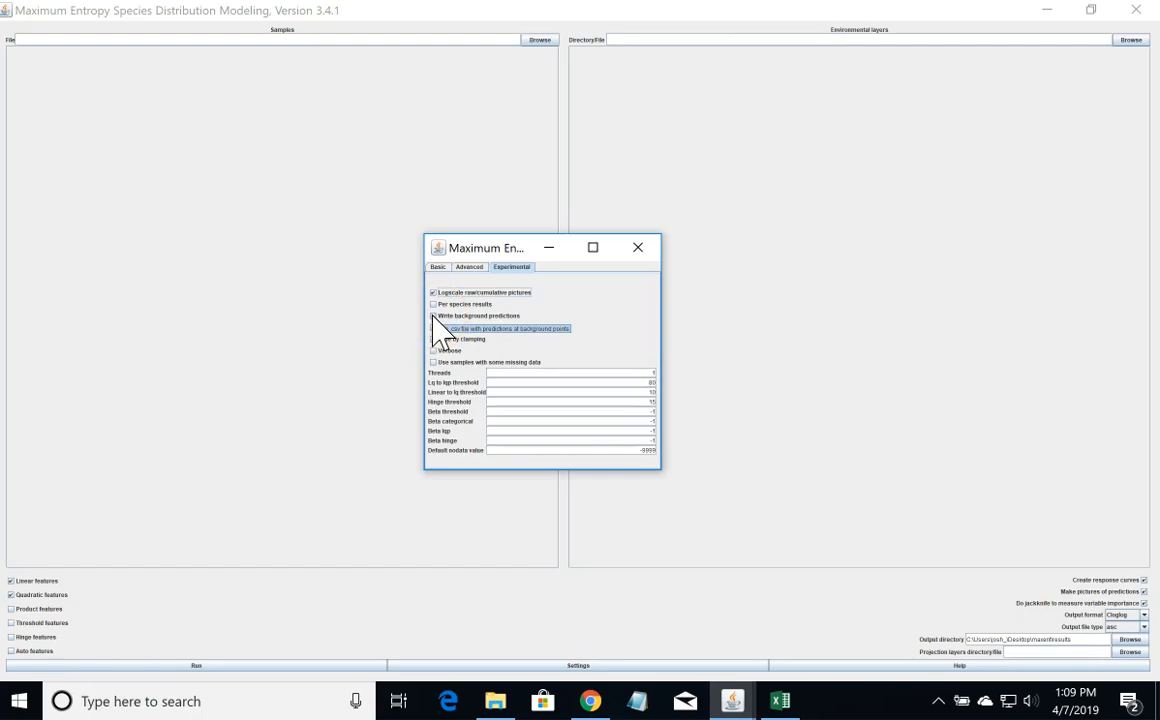
Step: Review the basic, advanced and experimental Maxent settings, ending at the basic ones
{"action": "left_click", "coordinate": [438, 266]}
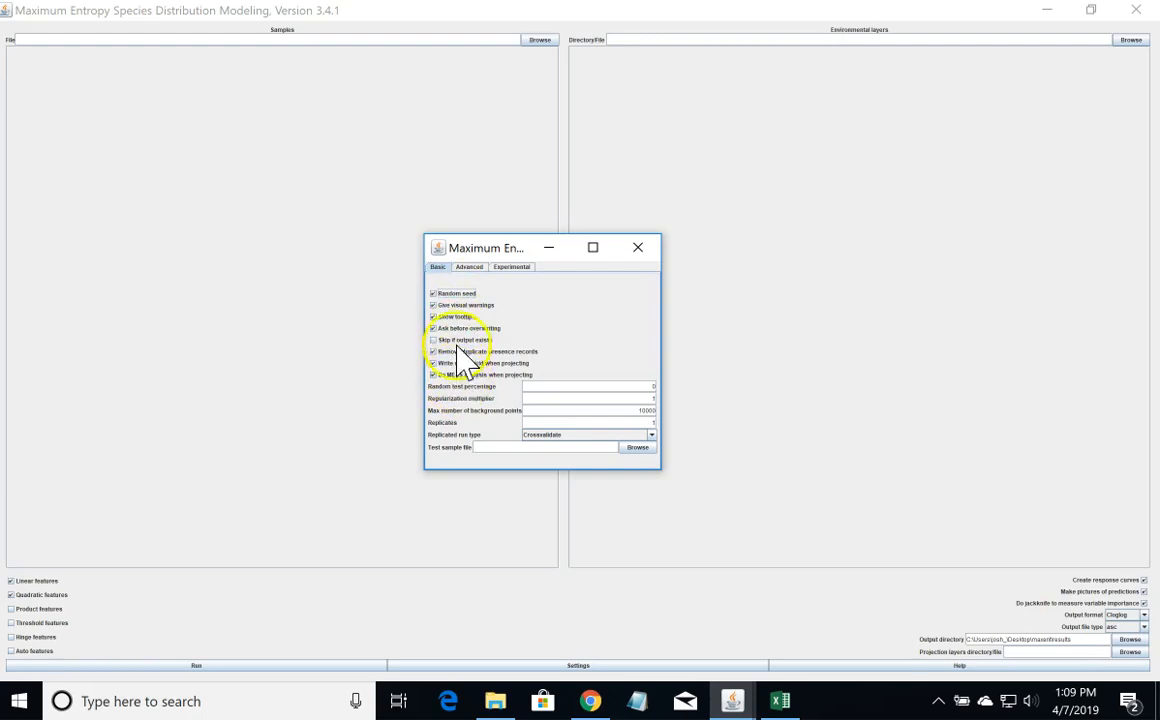
{"action": "left_click", "coordinate": [469, 267]}
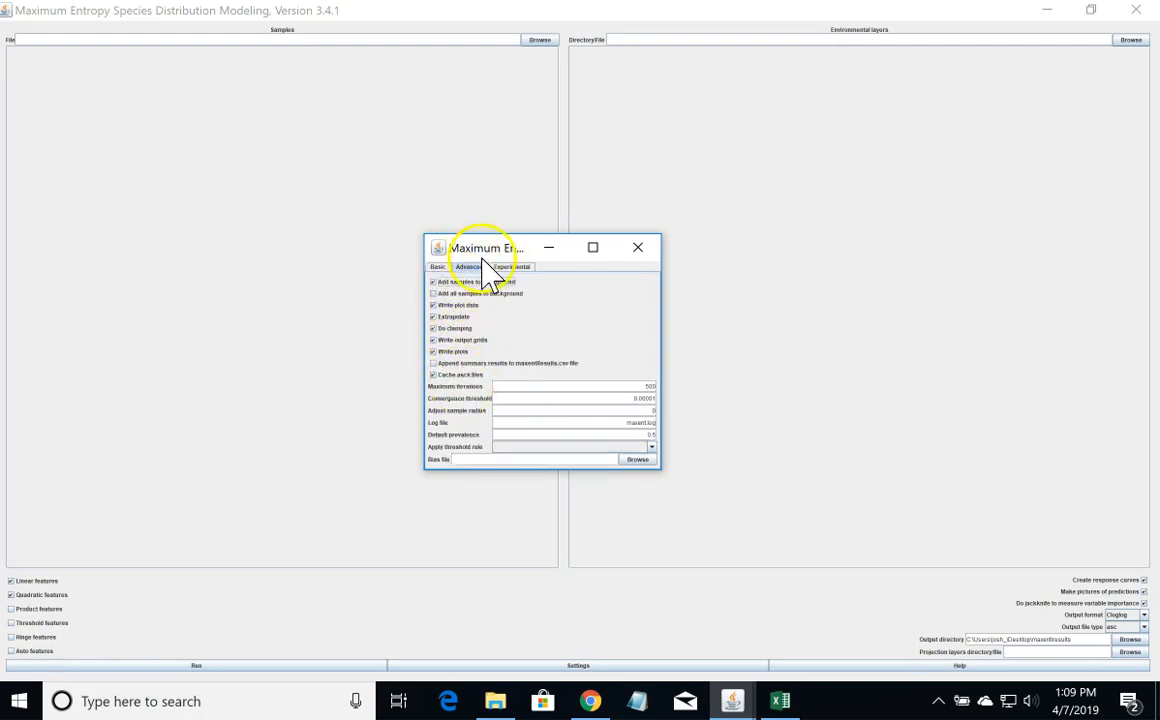
{"action": "left_click", "coordinate": [512, 267]}
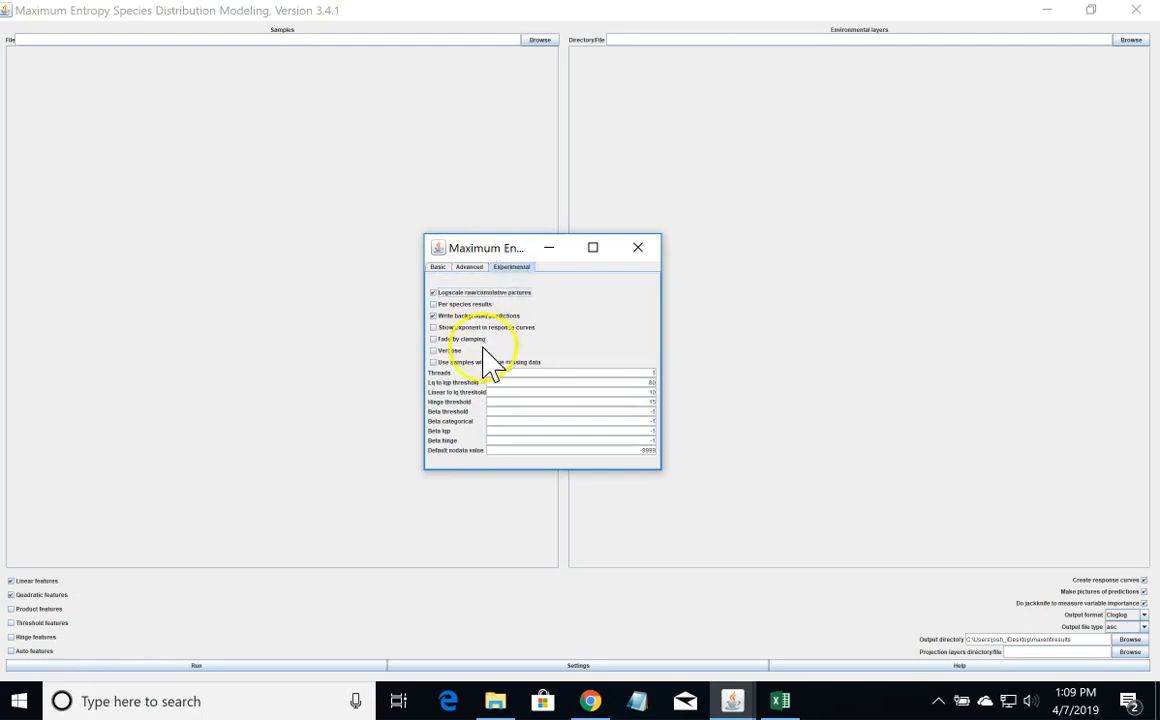
{"action": "left_click", "coordinate": [438, 266]}
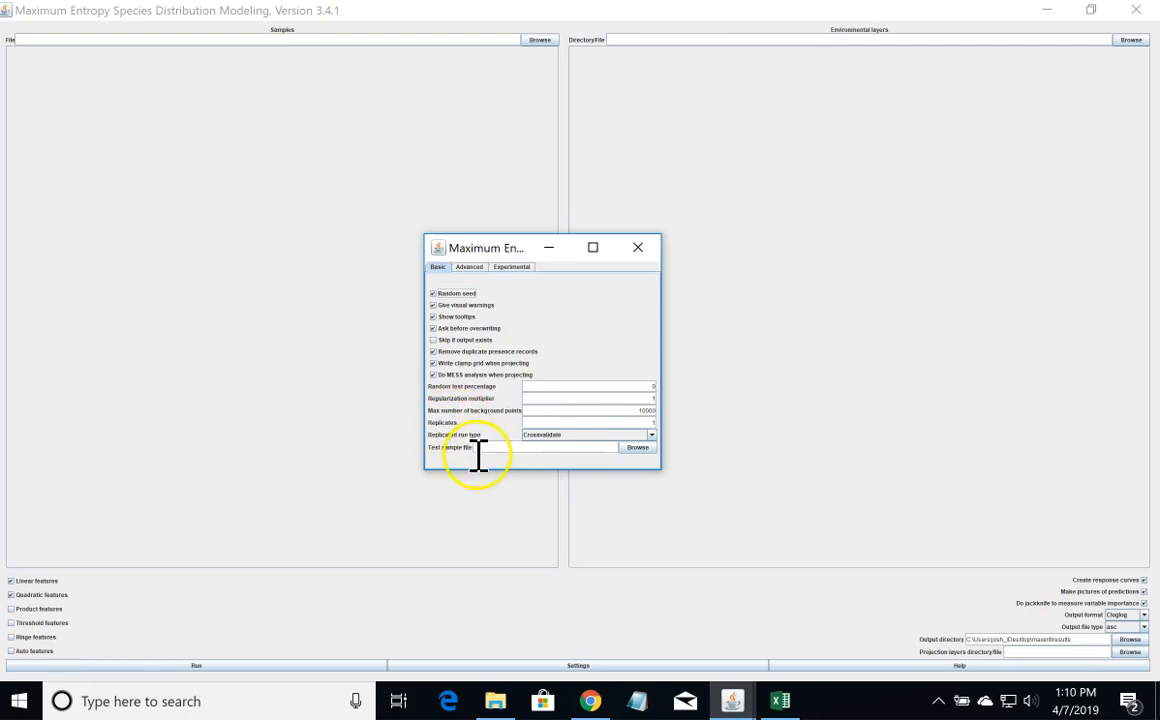
Step: Switch to Chrome, return to the lab's Tutorials page and find the Species Distribution Modeling section
{"action": "left_click", "coordinate": [590, 701]}
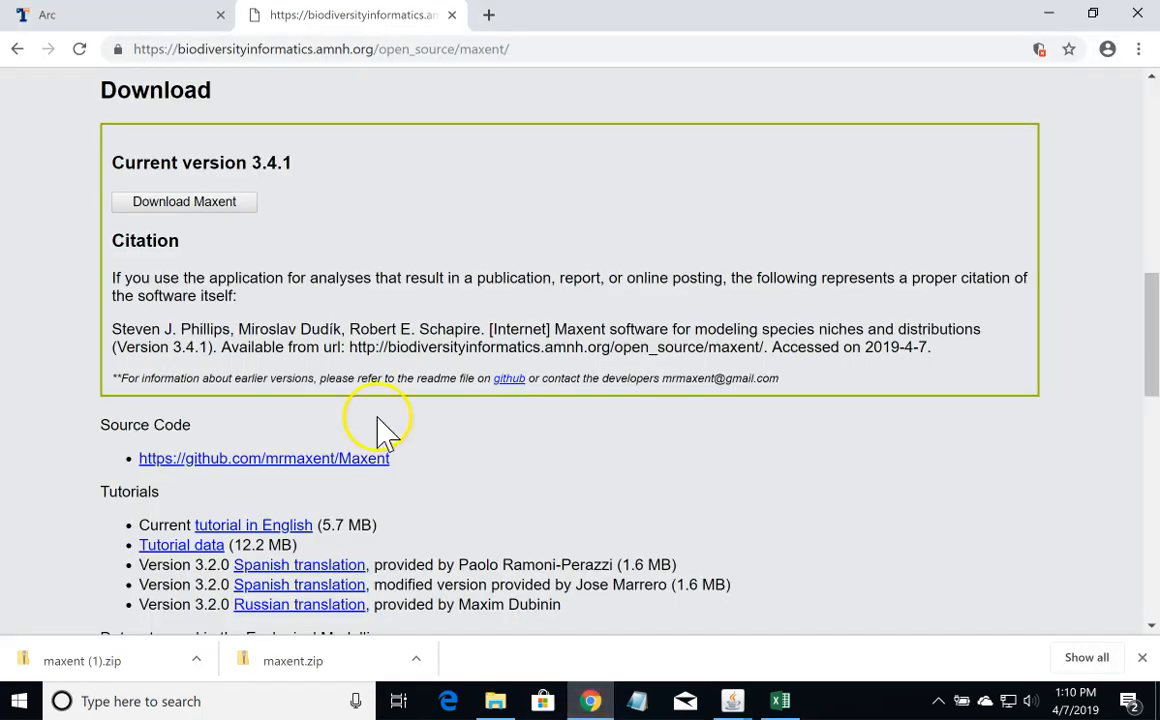
{"action": "left_click", "coordinate": [19, 51]}
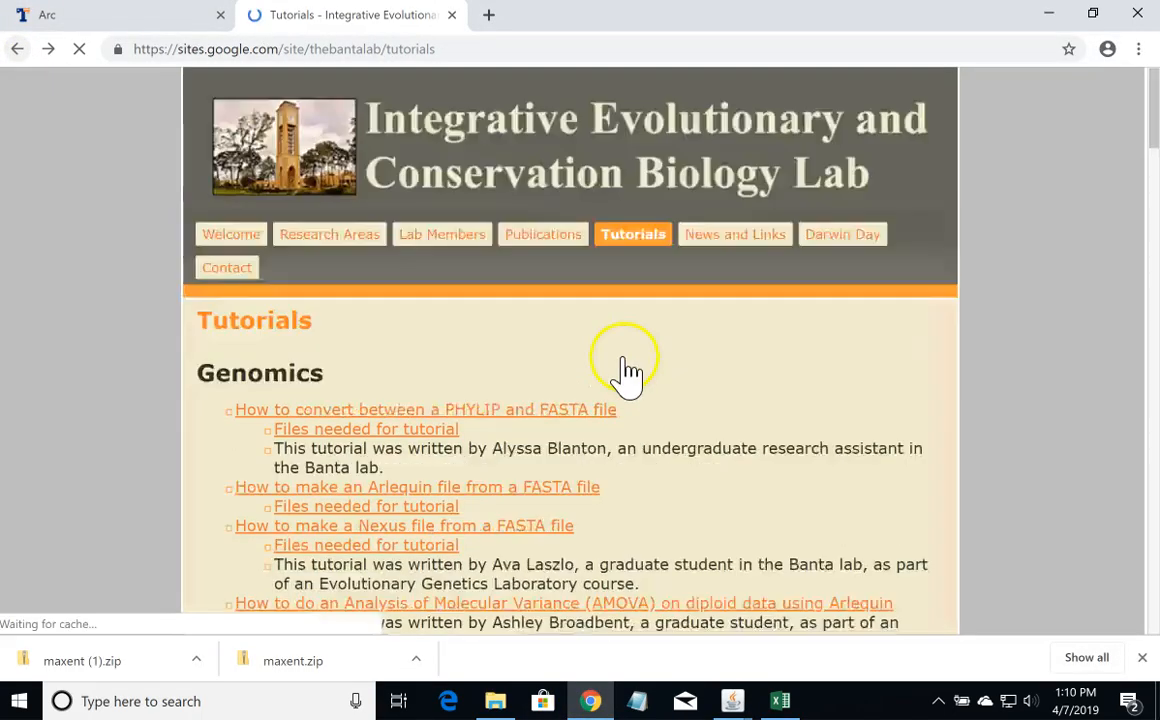
{"action": "scroll", "coordinate": [690, 325], "scroll_direction": "up", "scroll_amount": 5}
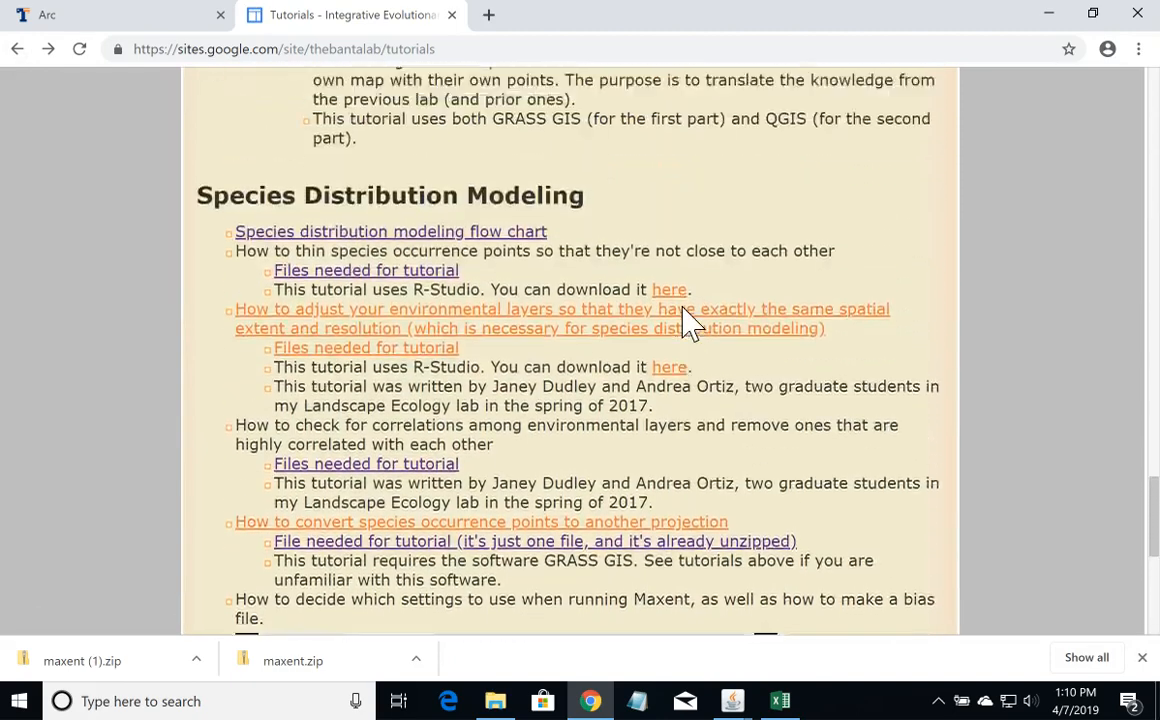
Step: Open the species distribution modeling flow chart and examine its validation options for fewer than 50 and 50 or more occurrence points
{"action": "left_click", "coordinate": [474, 412]}
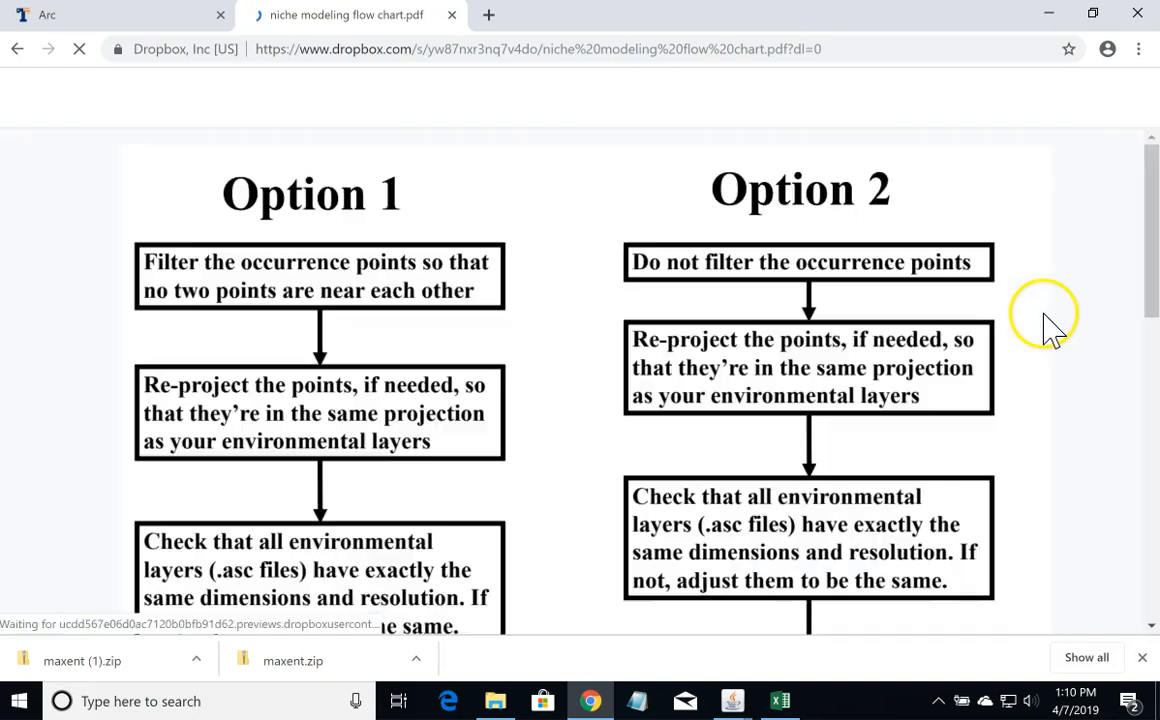
{"action": "scroll", "coordinate": [1108, 228], "scroll_direction": "down", "scroll_amount": 2}
{"action": "scroll", "coordinate": [1108, 228], "scroll_direction": "down", "scroll_amount": 3}
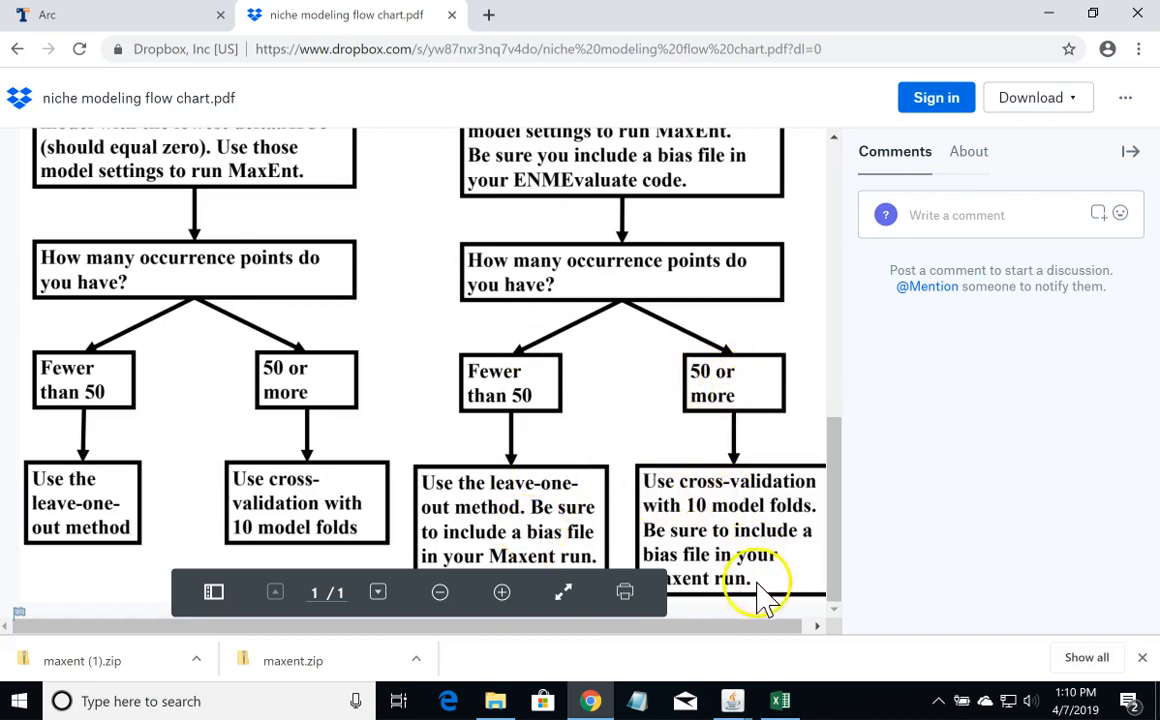
Step: Open occ.csv from the maxent folder and examine its species, longitude and latitude column headers
{"action": "left_click", "coordinate": [495, 699]}
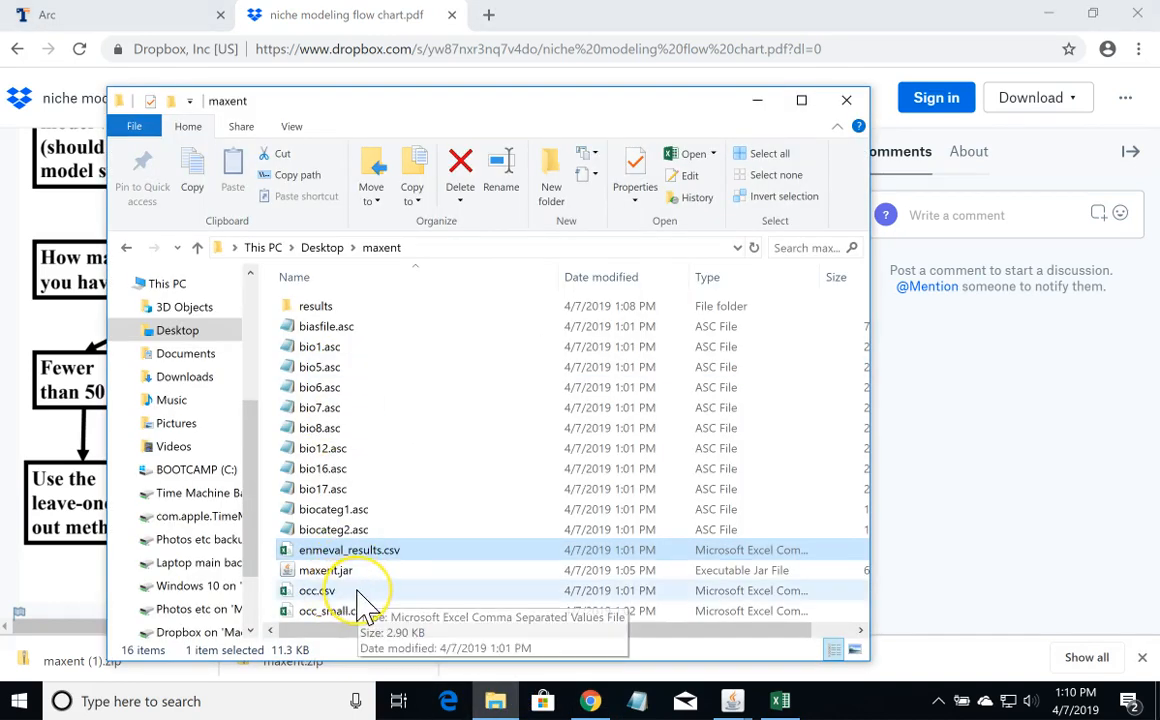
{"action": "double_click", "coordinate": [358, 592]}
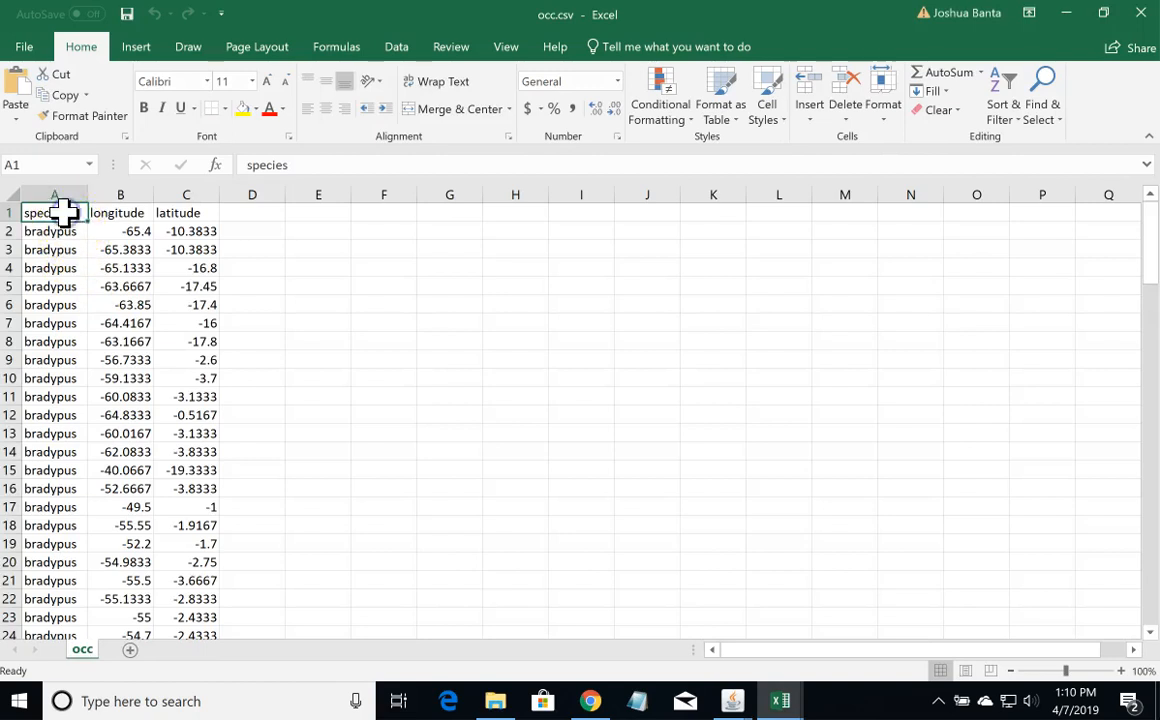
{"action": "key", "text": "Right"}
{"action": "key", "text": "Right"}
{"action": "key", "text": "Left"}
{"action": "key", "text": "Left"}
{"action": "key", "text": "Right"}
{"action": "key", "text": "Right"}
{"action": "key", "text": "Left"}
{"action": "key", "text": "Left"}
{"action": "key", "text": "Right"}
{"action": "key", "text": "Right"}
{"action": "key", "text": "Left"}
{"action": "key", "text": "Left"}
{"action": "key", "text": "Right"}
{"action": "key", "text": "Right"}
{"action": "key", "text": "Right"}
{"action": "key", "text": "Left"}
{"action": "key", "text": "Left"}
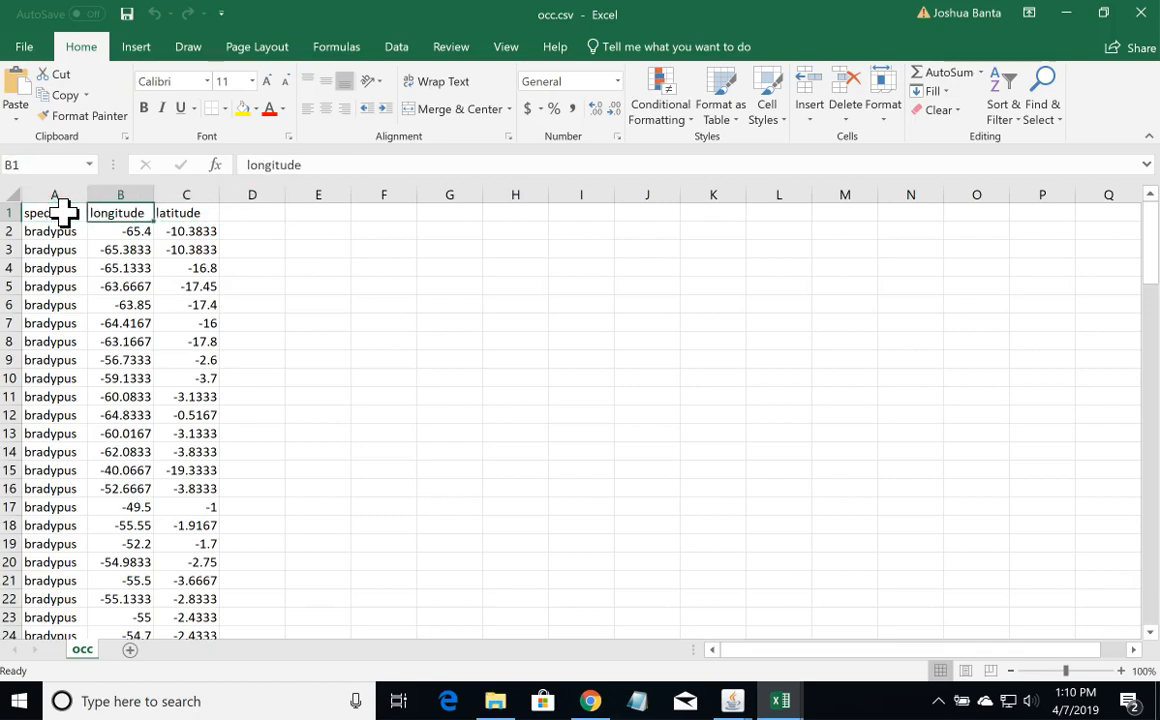
Step: Check the species name entries in the first column of occ.csv, starting from the header row
{"action": "key", "text": "Left"}
{"action": "key", "text": "Down"}
{"action": "key", "text": "Down"}
{"action": "key", "text": "Up"}
{"action": "key", "text": "Down"}
{"action": "key", "text": "Down"}
{"action": "key", "text": "Down"}
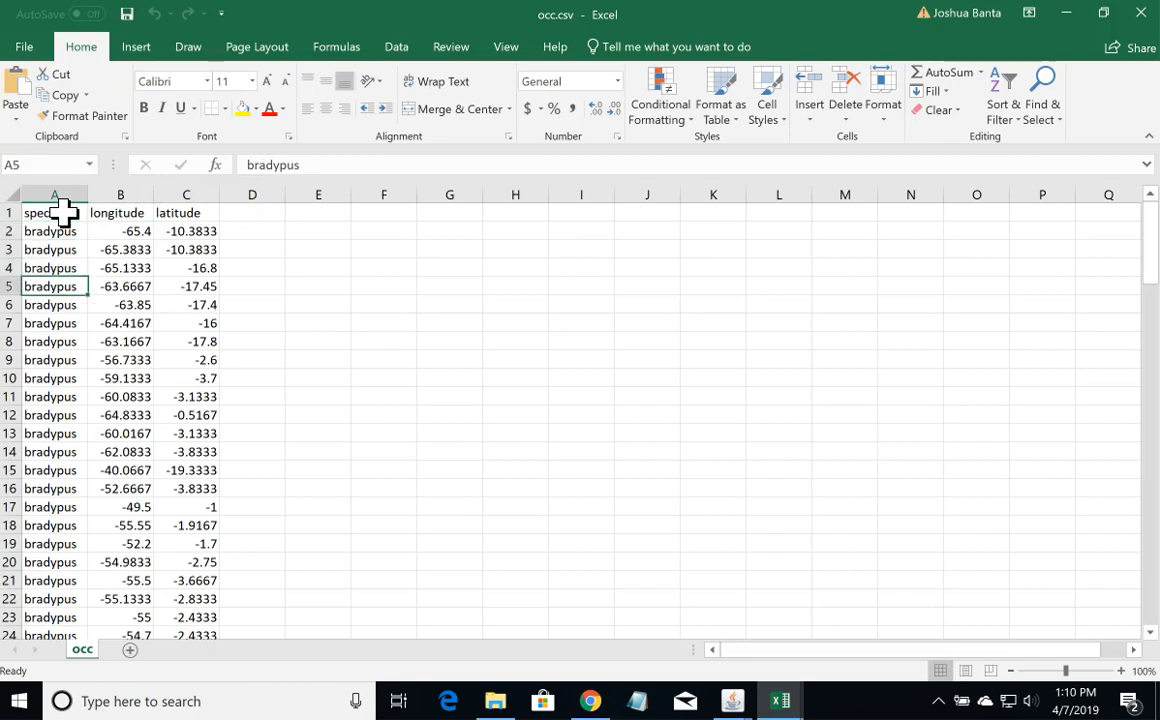
{"action": "key", "text": "Up"}
{"action": "key", "text": "Up"}
{"action": "key", "text": "Up"}
{"action": "key", "text": "Down"}
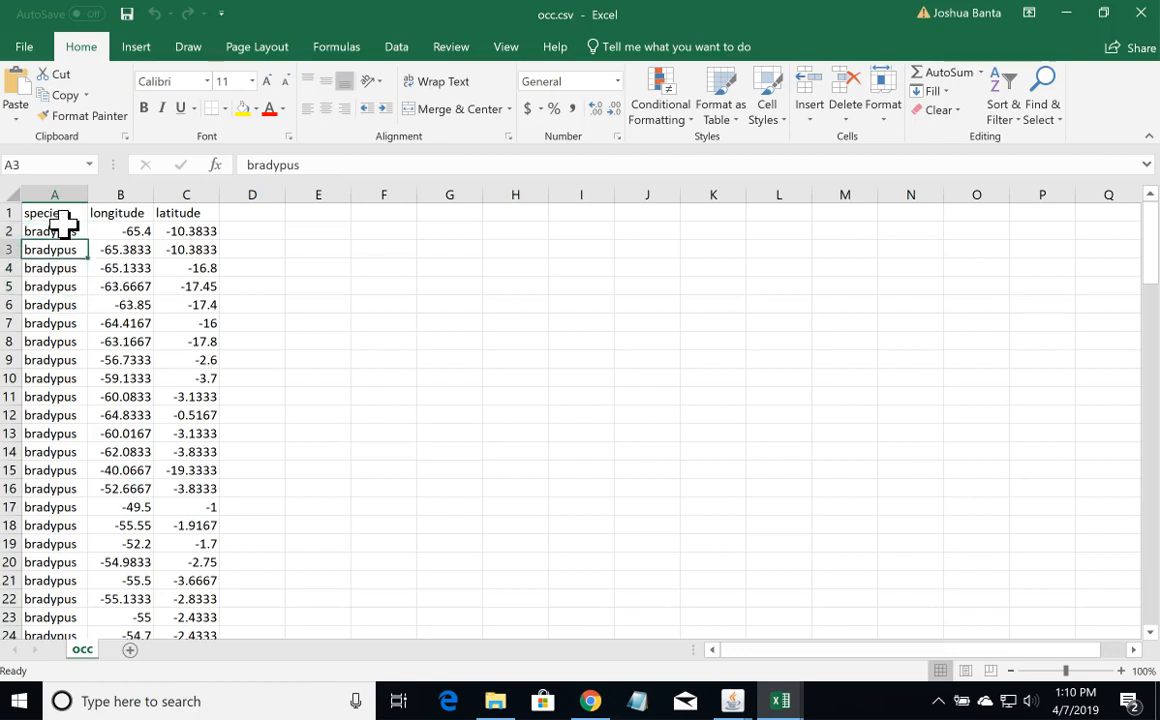
{"action": "key", "text": "Up"}
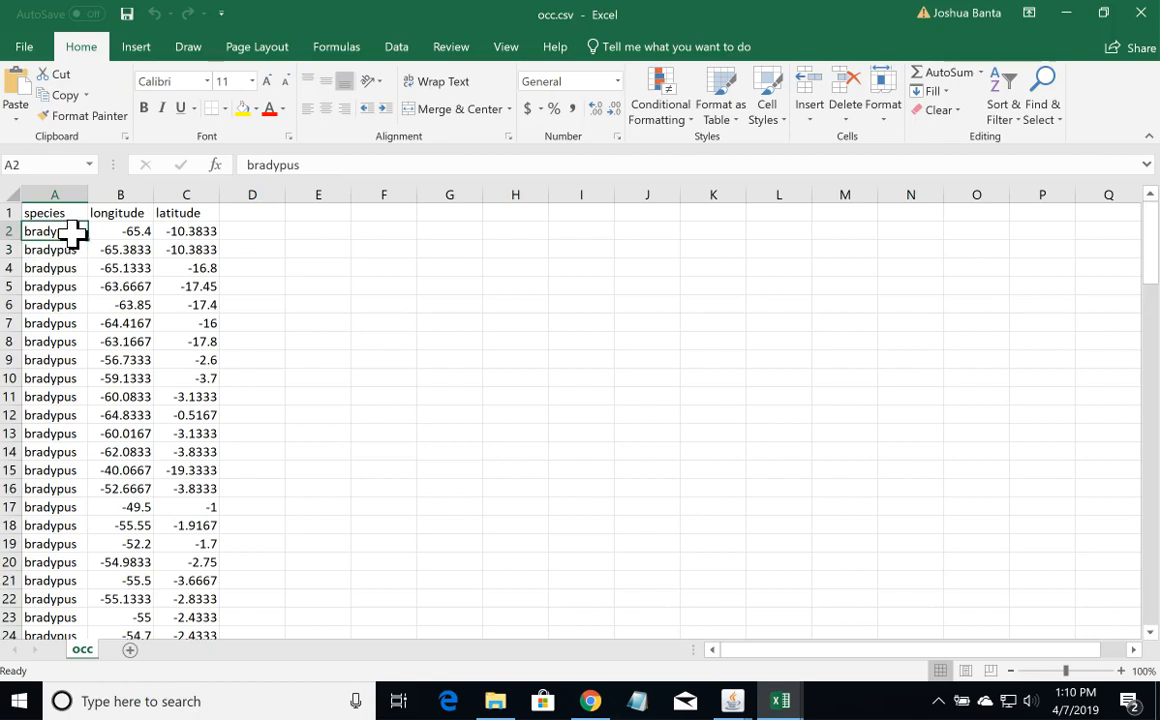
{"action": "key", "text": "Down"}
{"action": "key", "text": "Up"}
{"action": "key", "text": "Down"}
{"action": "key", "text": "Down"}
{"action": "key", "text": "Down"}
{"action": "key", "text": "Down"}
{"action": "key", "text": "Down"}
{"action": "key", "text": "Down"}
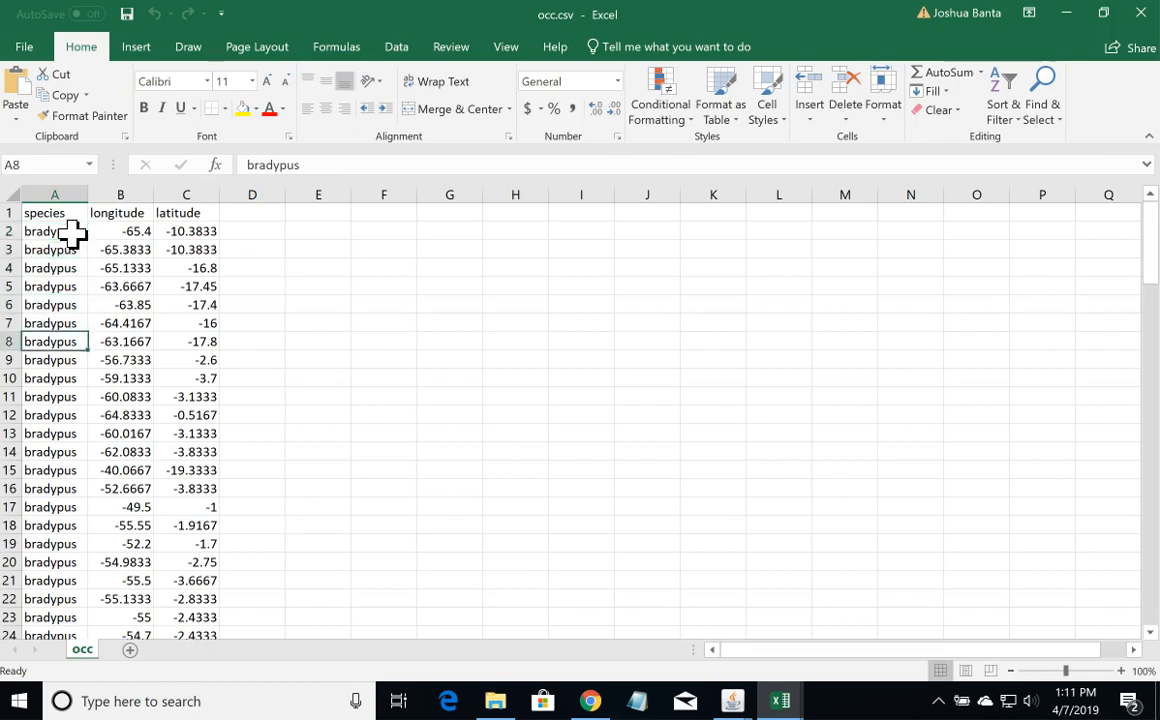
Step: Look through all occurrence records in occ.csv to judge their number, and compare with the flow chart in Chrome
{"action": "scroll", "coordinate": [72, 233], "scroll_direction": "down", "scroll_amount": 4}
{"action": "scroll", "coordinate": [72, 233], "scroll_direction": "down", "scroll_amount": 18}
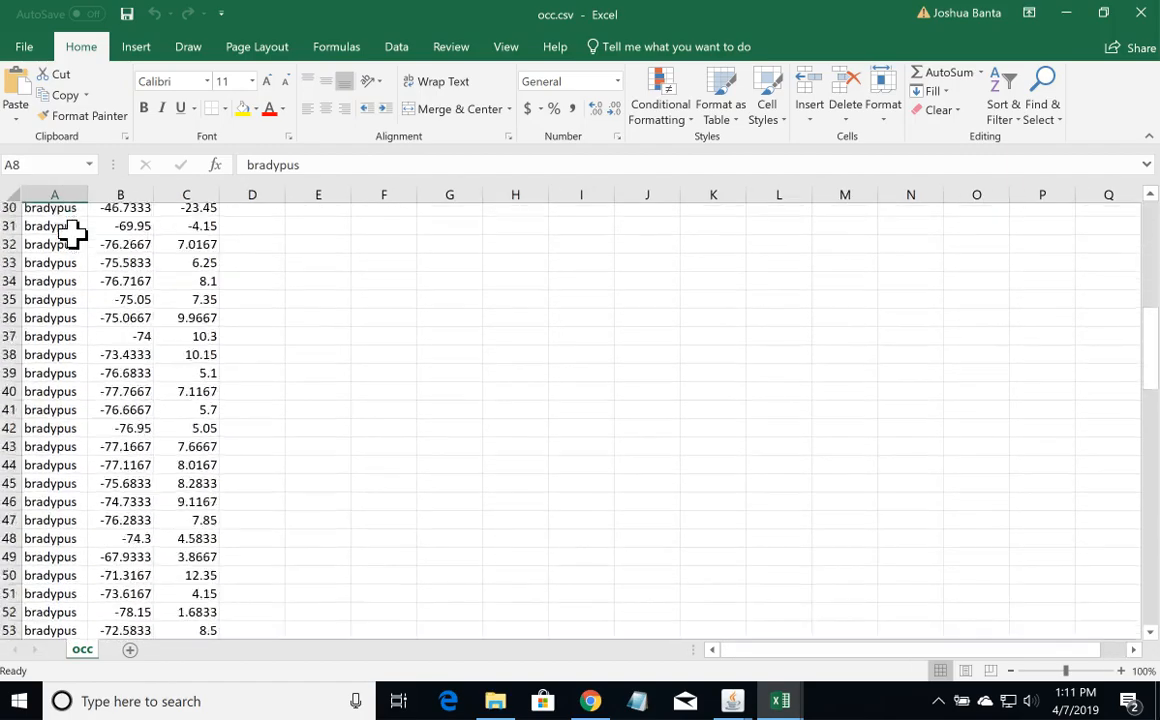
{"action": "scroll", "coordinate": [72, 233], "scroll_direction": "down", "scroll_amount": 14}
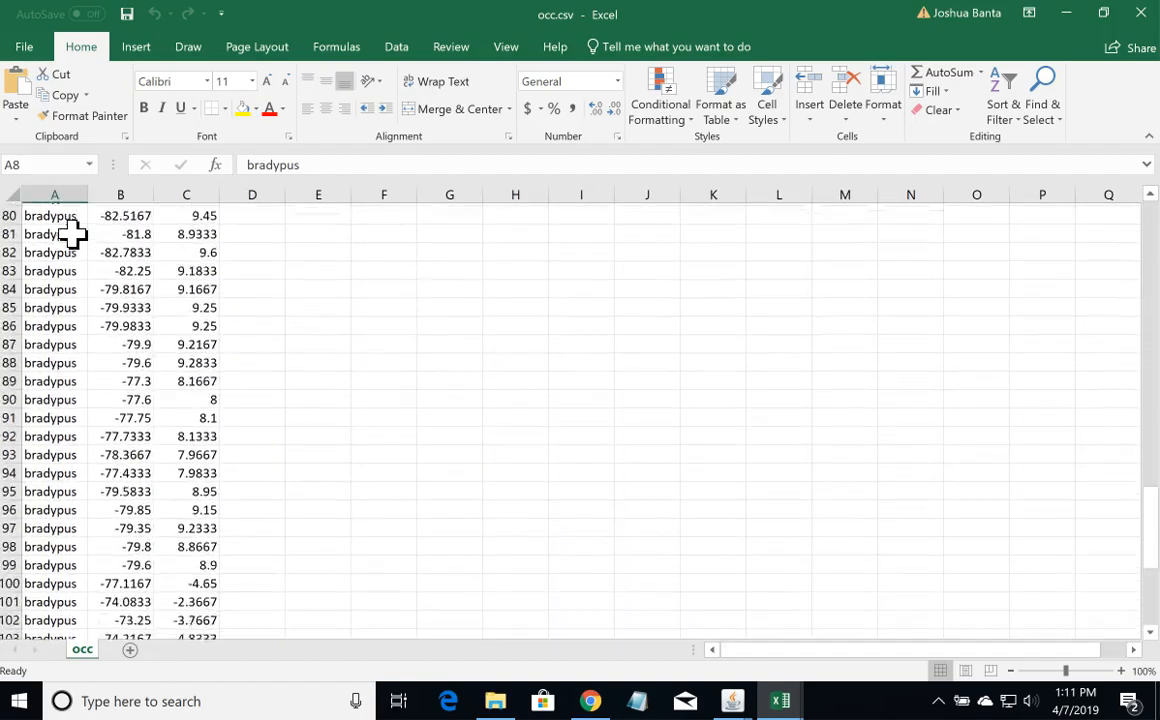
{"action": "scroll", "coordinate": [72, 233], "scroll_direction": "up", "scroll_amount": 2}
{"action": "scroll", "coordinate": [72, 233], "scroll_direction": "up", "scroll_amount": 20}
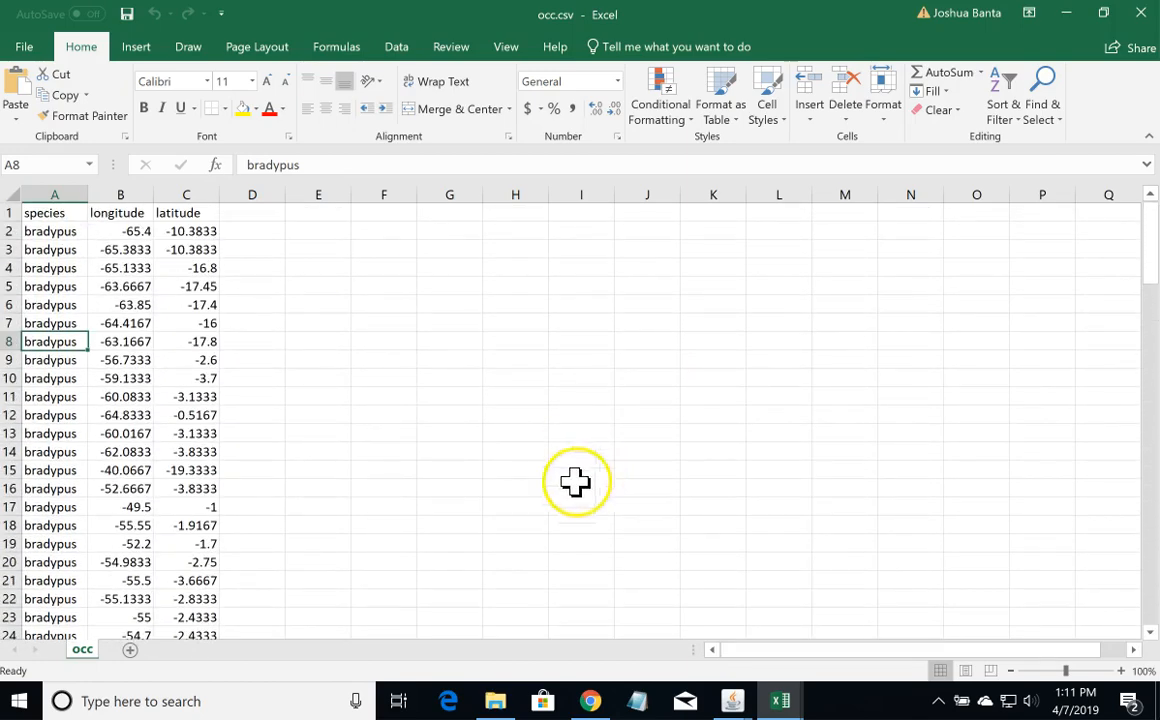
{"action": "scroll", "coordinate": [107, 412], "scroll_direction": "down", "scroll_amount": 11}
{"action": "scroll", "coordinate": [107, 412], "scroll_direction": "down", "scroll_amount": 14}
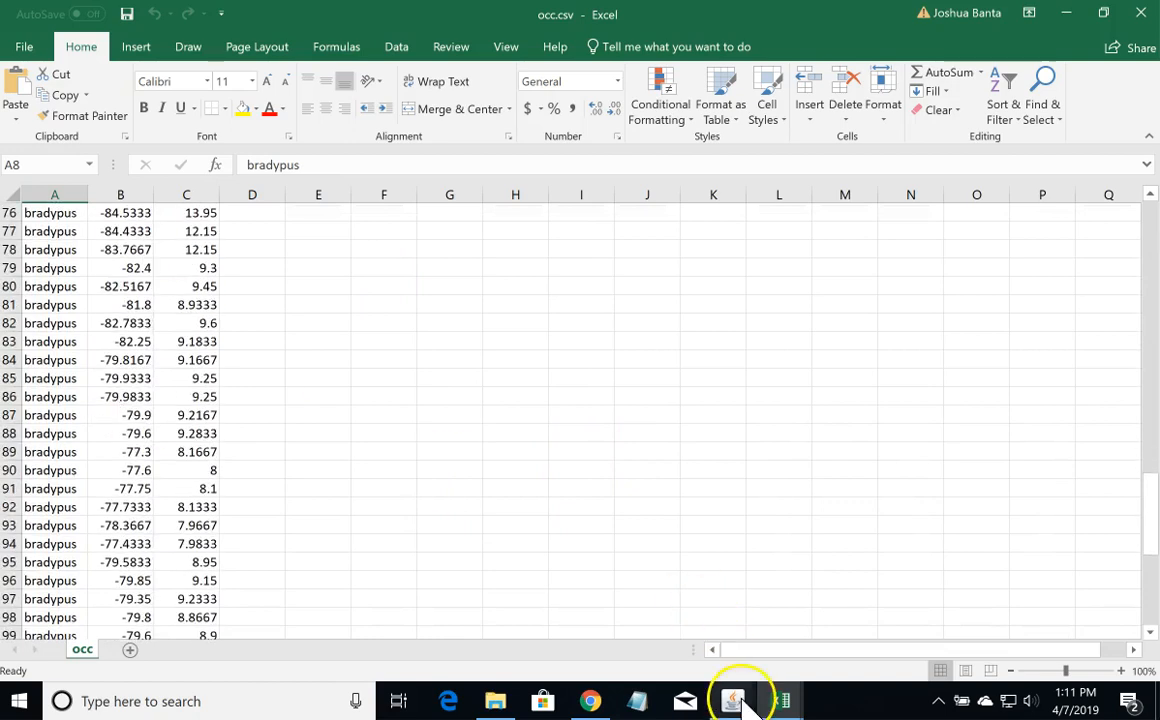
{"action": "left_click", "coordinate": [592, 701]}
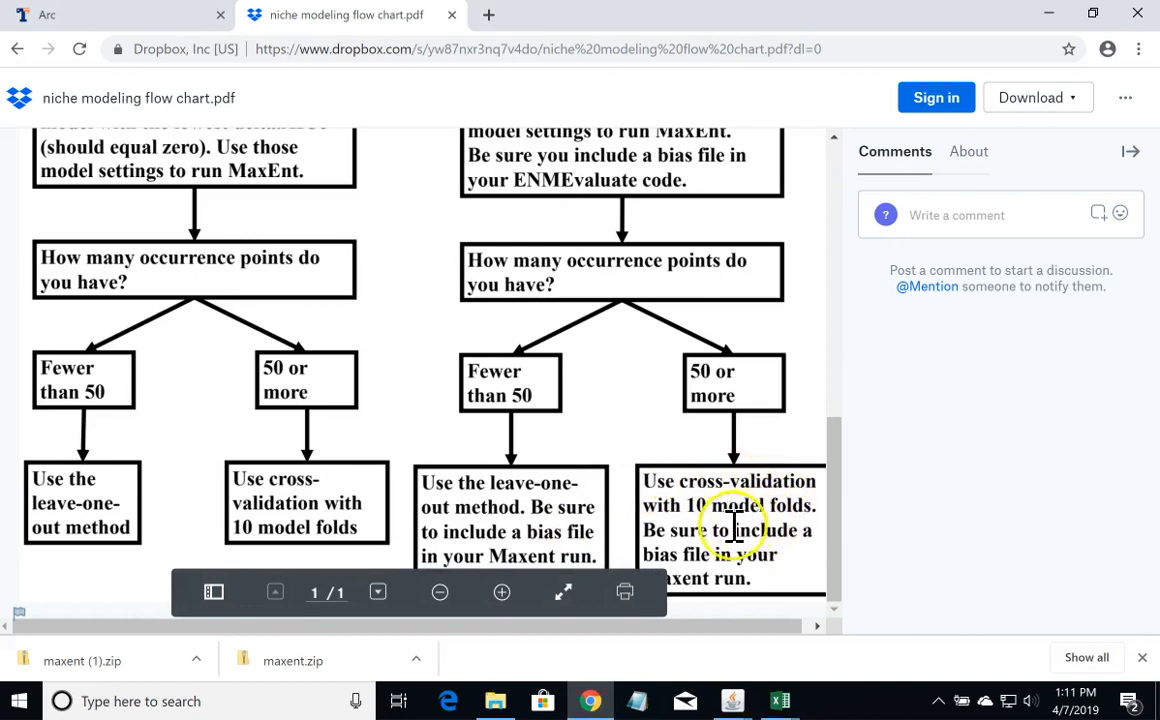
Step: Return to Maxent's basic settings and set Replicates to 10 and Max number of background points to 5000
{"action": "left_click", "coordinate": [735, 703]}
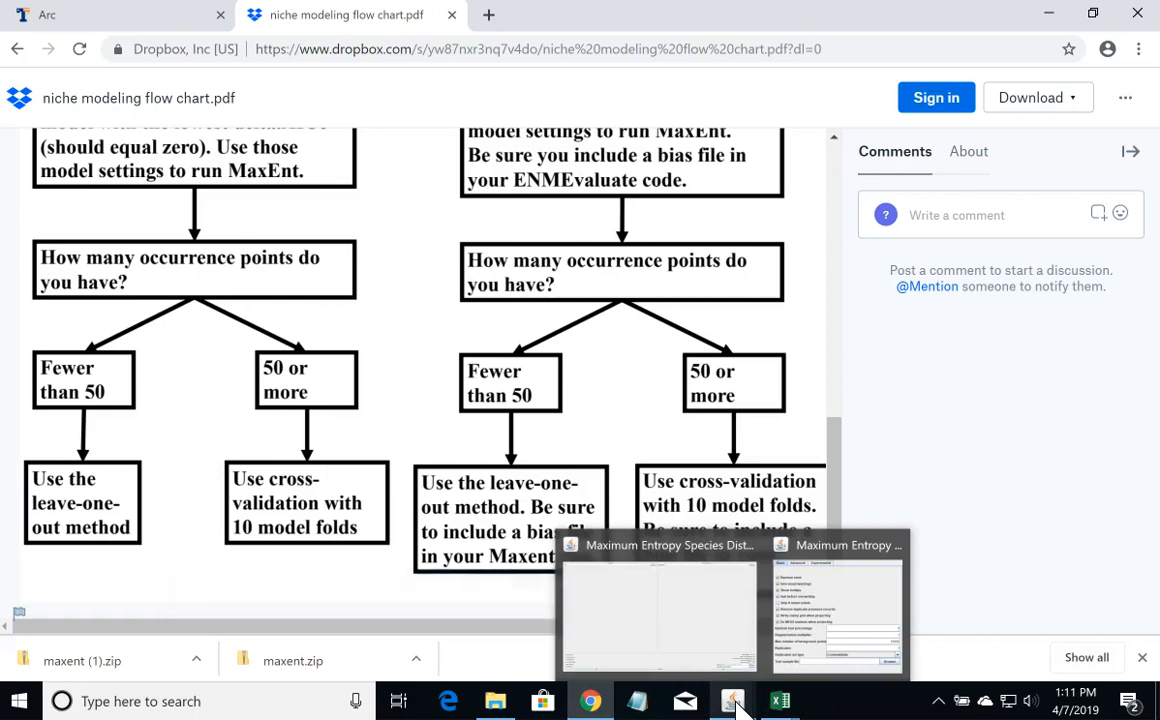
{"action": "left_click", "coordinate": [684, 638]}
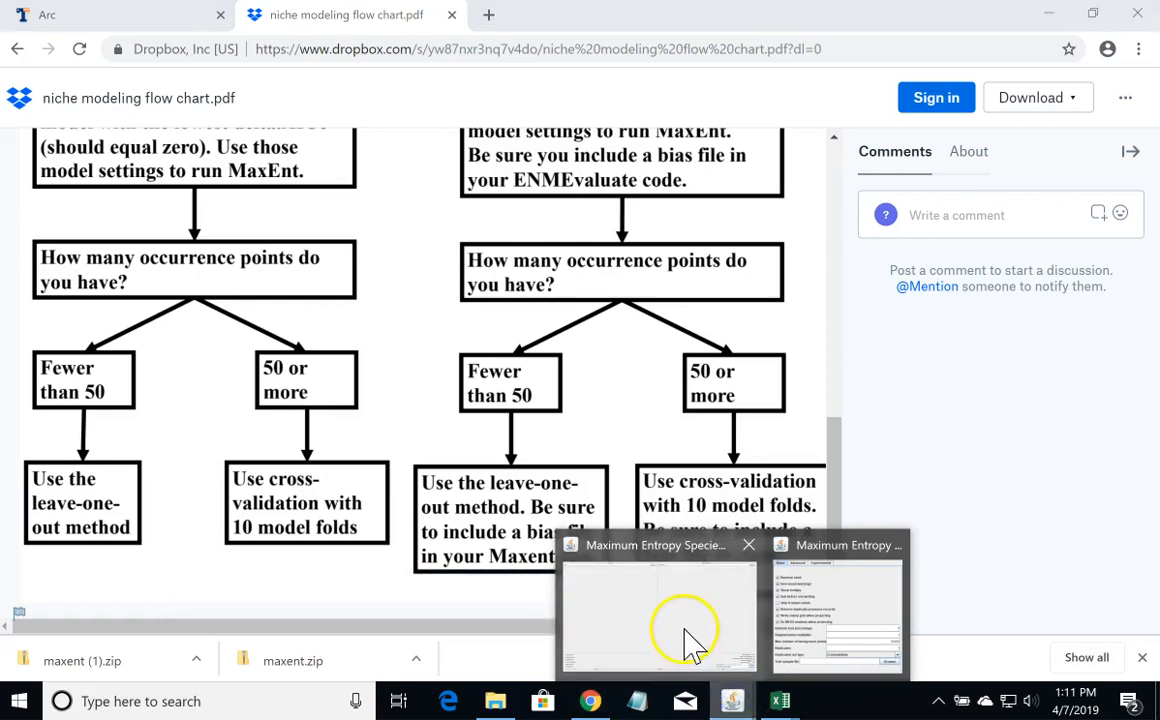
{"action": "left_click", "coordinate": [733, 702]}
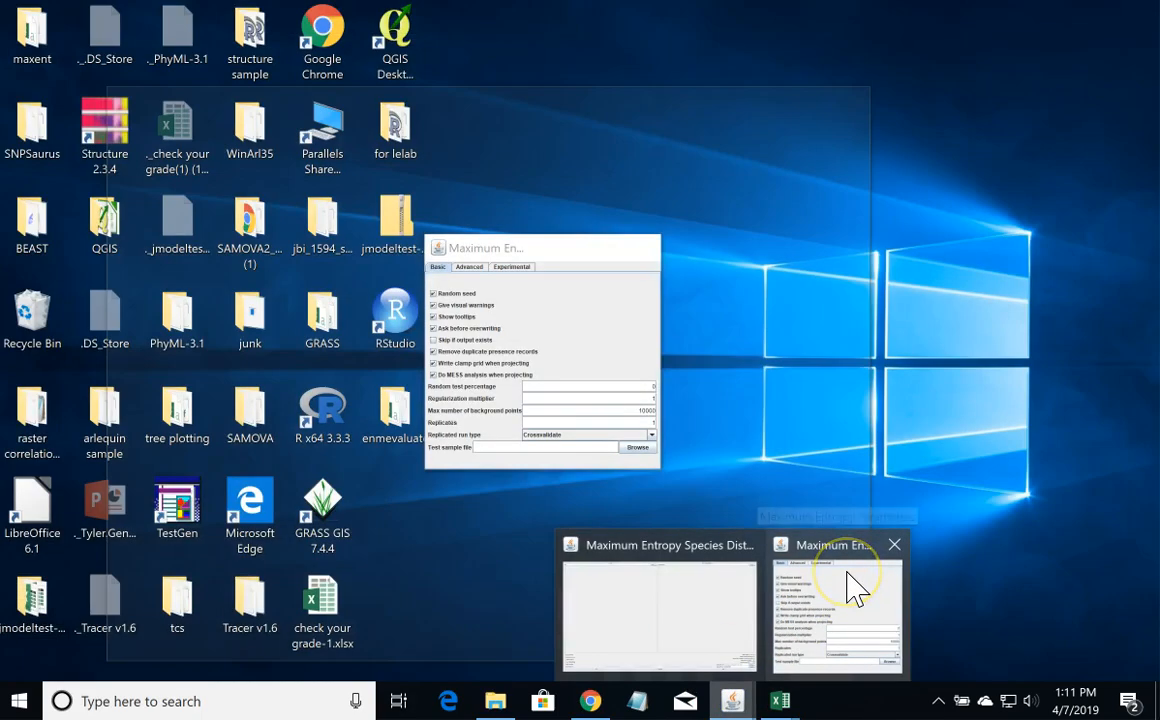
{"action": "left_click", "coordinate": [852, 590]}
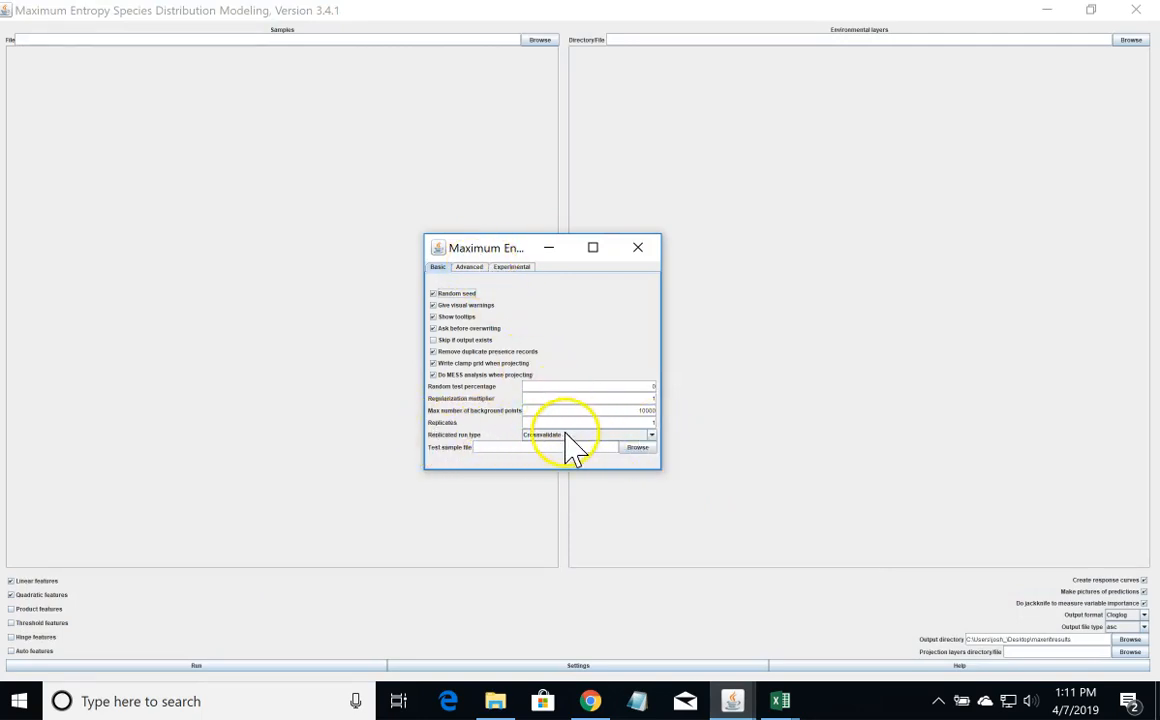
{"action": "left_click", "coordinate": [650, 422]}
{"action": "double_click", "coordinate": [645, 411]}
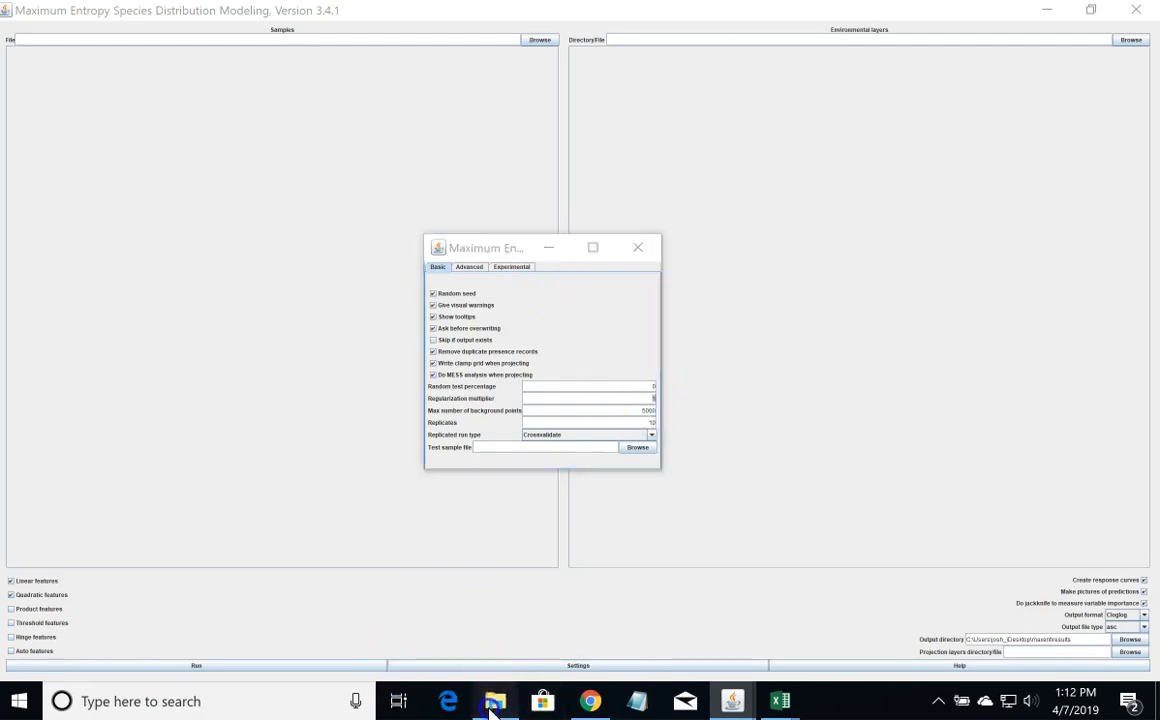
Step: Switch to enmeval_results.csv in Excel and check the rm value in the LQ_0.5 model's row for the regularization multiplier
{"action": "left_click", "coordinate": [495, 701]}
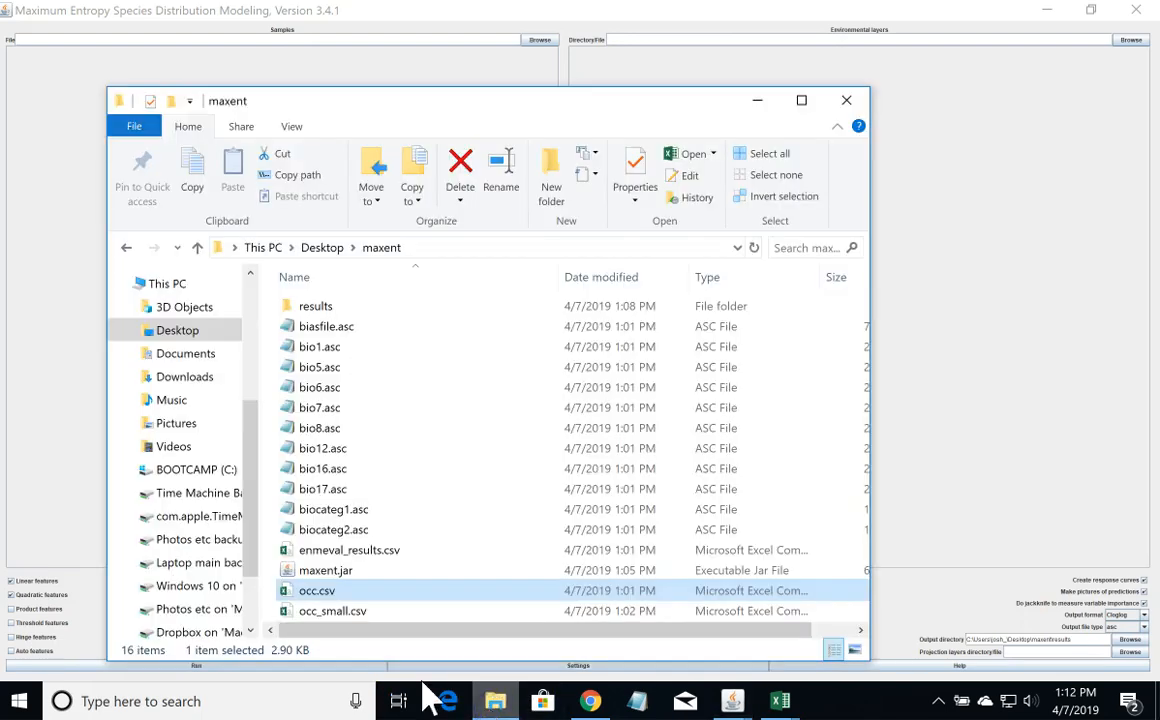
{"action": "left_click", "coordinate": [352, 550]}
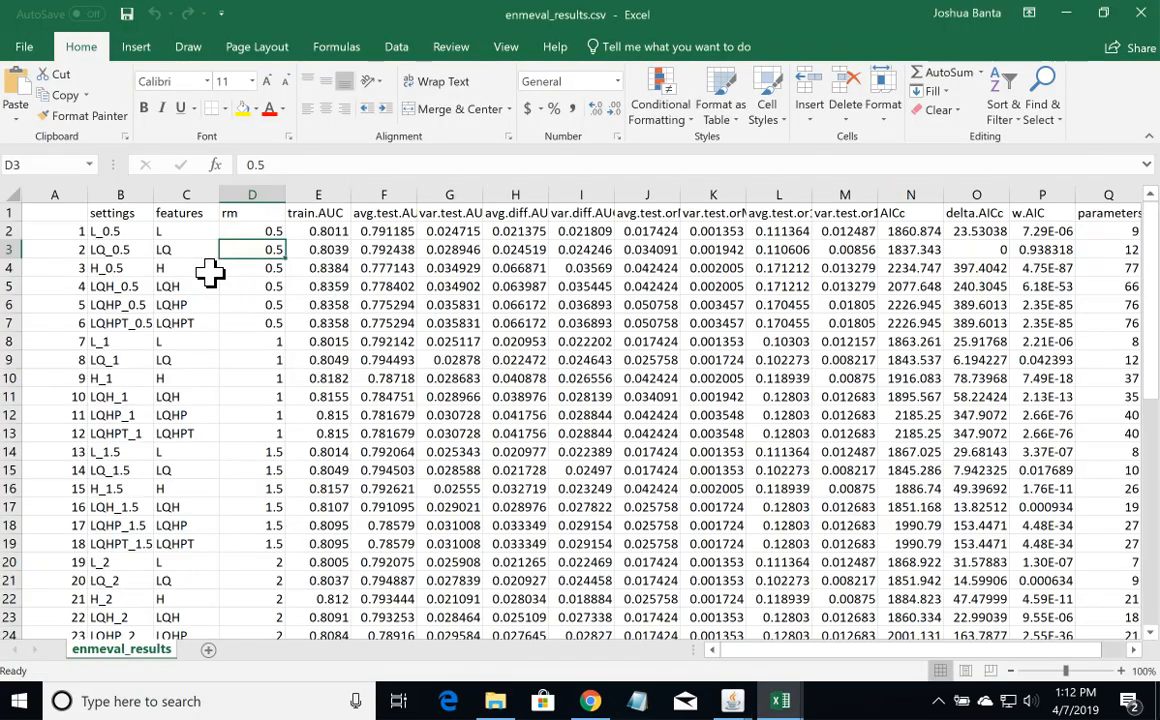
{"action": "left_click", "coordinate": [345, 255]}
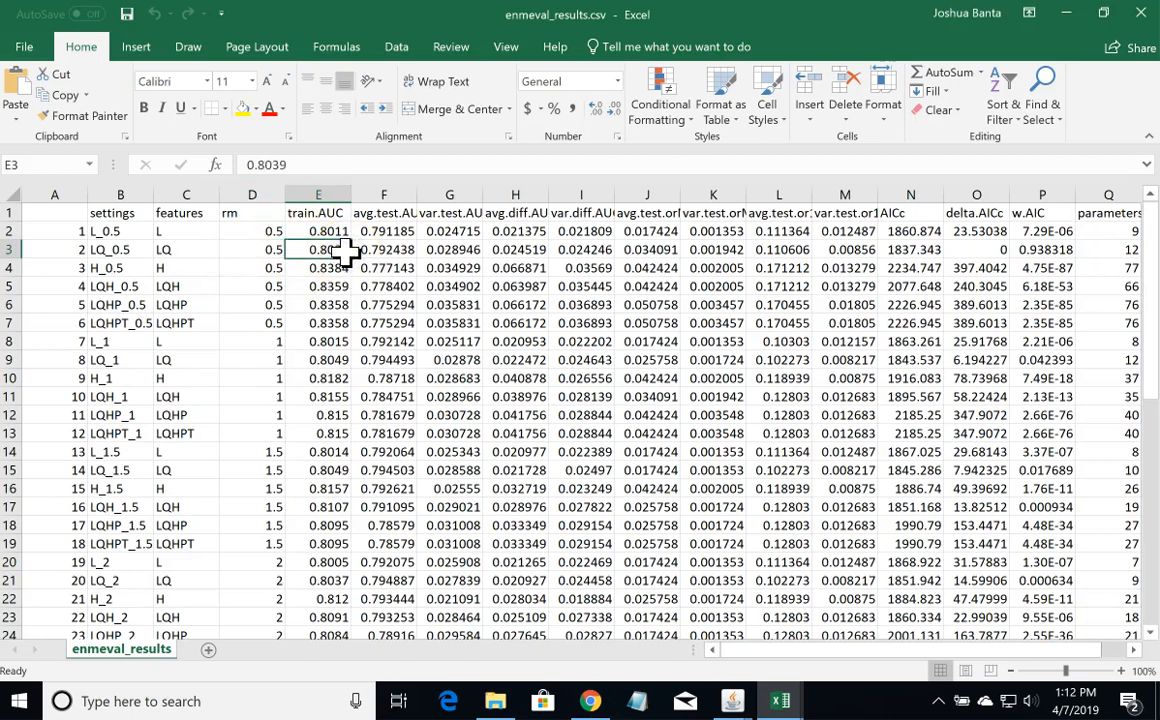
{"action": "key", "text": "Right"}
{"action": "key", "text": "Right"}
{"action": "key", "text": "Right"}
{"action": "key", "text": "Right"}
{"action": "key", "text": "Right"}
{"action": "key", "text": "Left"}
{"action": "key", "text": "Left"}
{"action": "key", "text": "Left"}
{"action": "key", "text": "Left"}
{"action": "key", "text": "Left"}
{"action": "key", "text": "Left"}
{"action": "key", "text": "Left"}
{"action": "key", "text": "Left"}
{"action": "key", "text": "Right"}
{"action": "key", "text": "Right"}
{"action": "key", "text": "Right"}
{"action": "key", "text": "Right"}
{"action": "key", "text": "Right"}
{"action": "key", "text": "Left"}
{"action": "key", "text": "Left"}
{"action": "key", "text": "Left"}
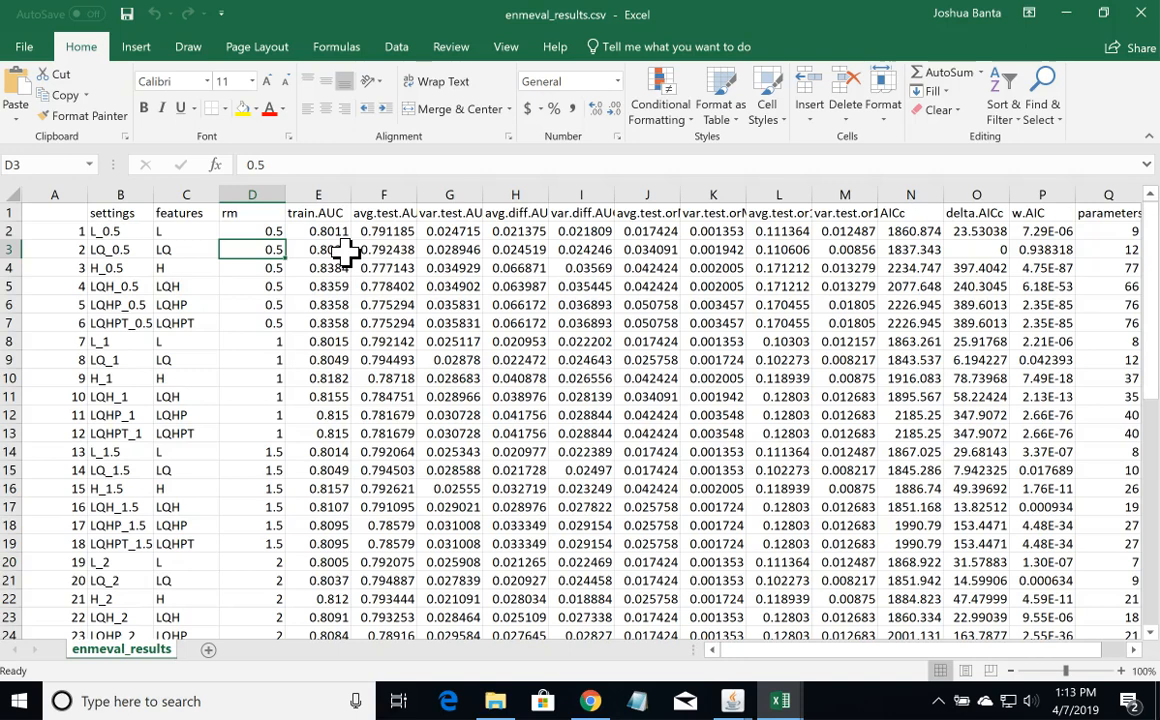
Step: Return to Maxent's settings, choose biasfile.asc from the maxent folder as the bias file, and close the settings
{"action": "left_click", "coordinate": [733, 698]}
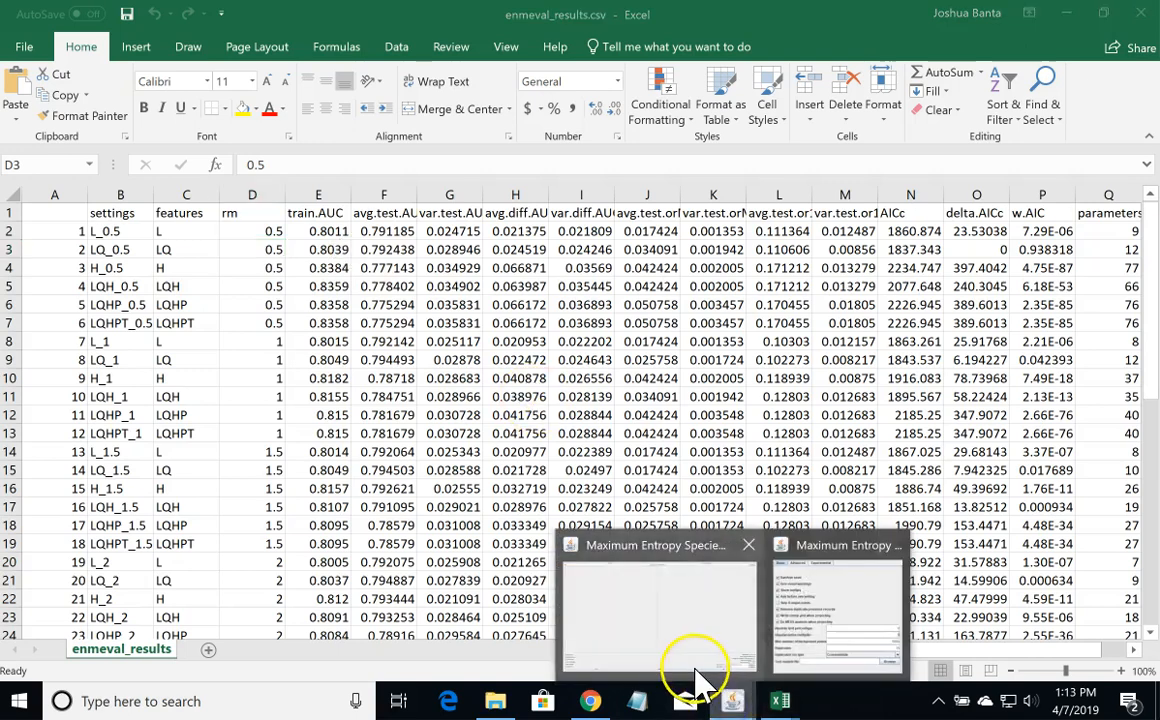
{"action": "left_click", "coordinate": [695, 672]}
{"action": "left_click", "coordinate": [733, 698]}
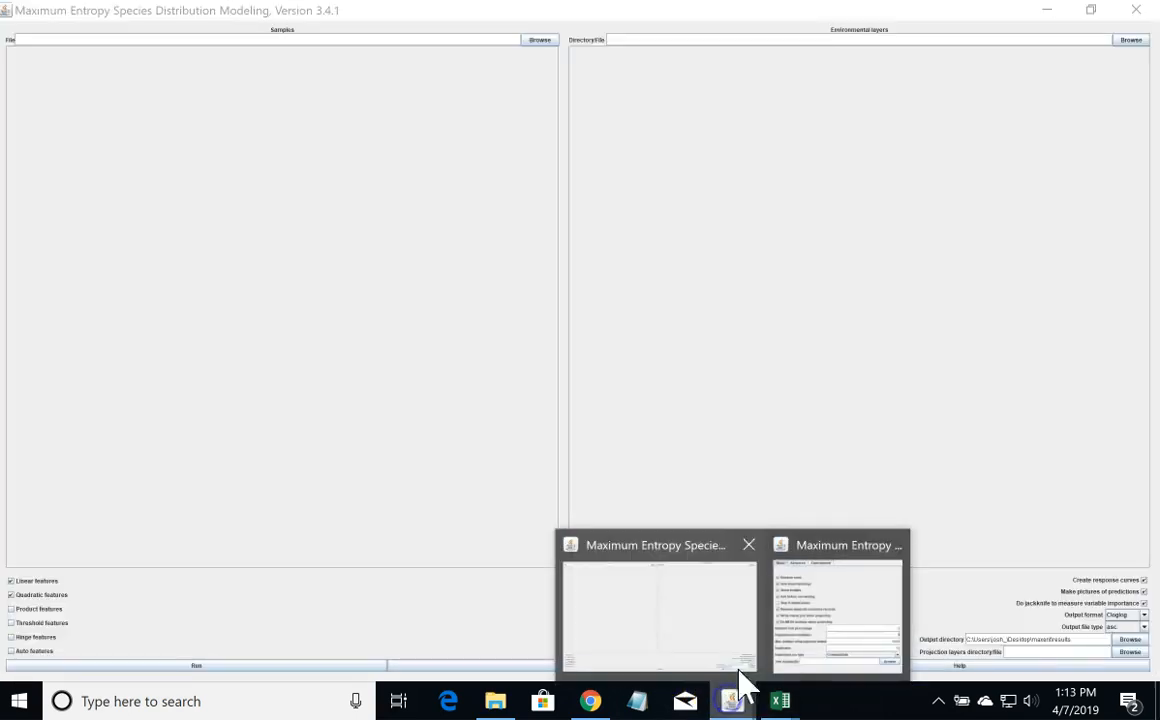
{"action": "left_click", "coordinate": [815, 630]}
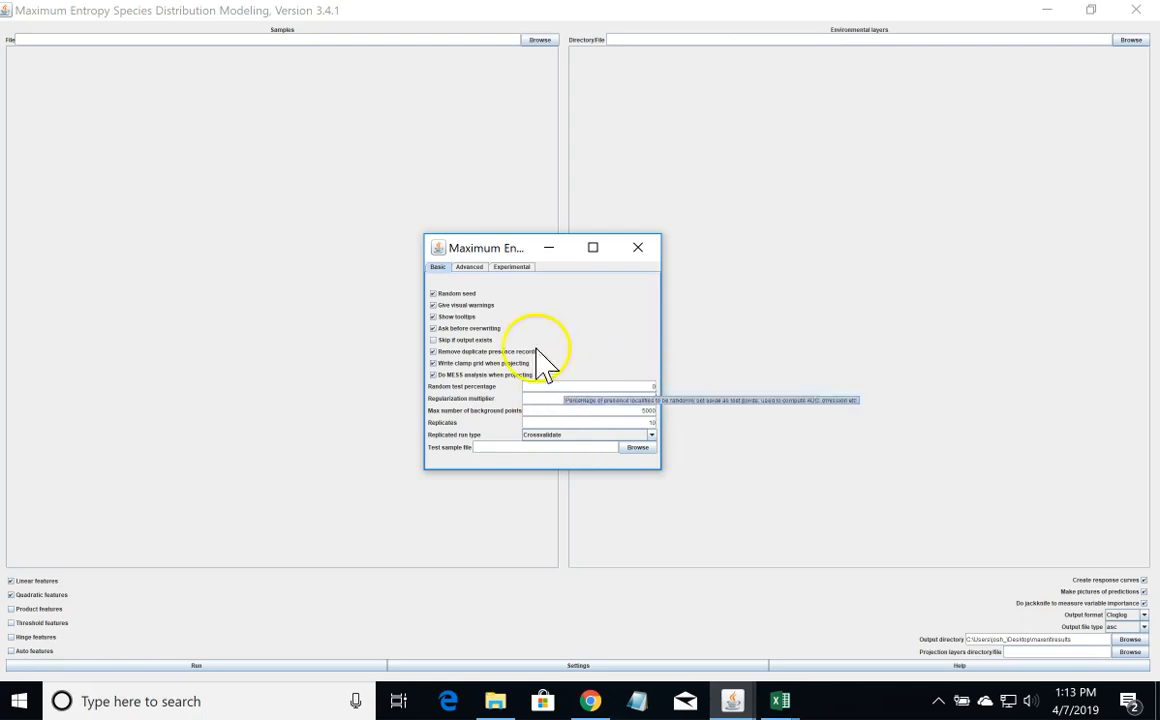
{"action": "left_click", "coordinate": [470, 268]}
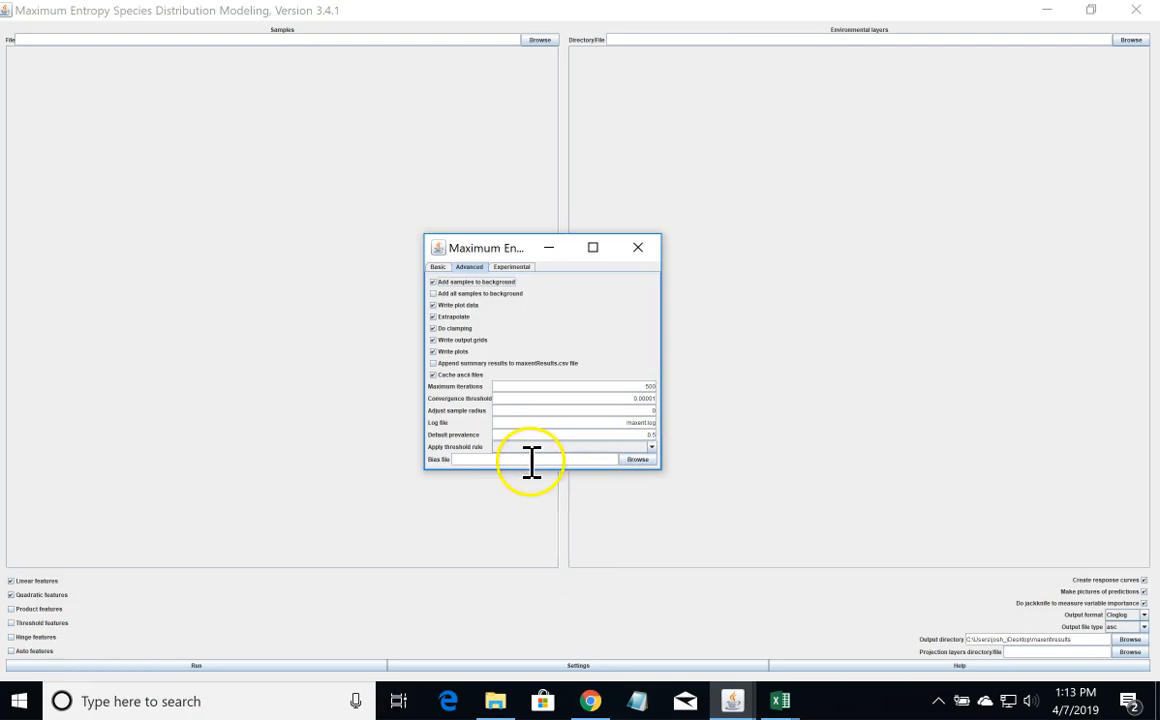
{"action": "left_click", "coordinate": [637, 459]}
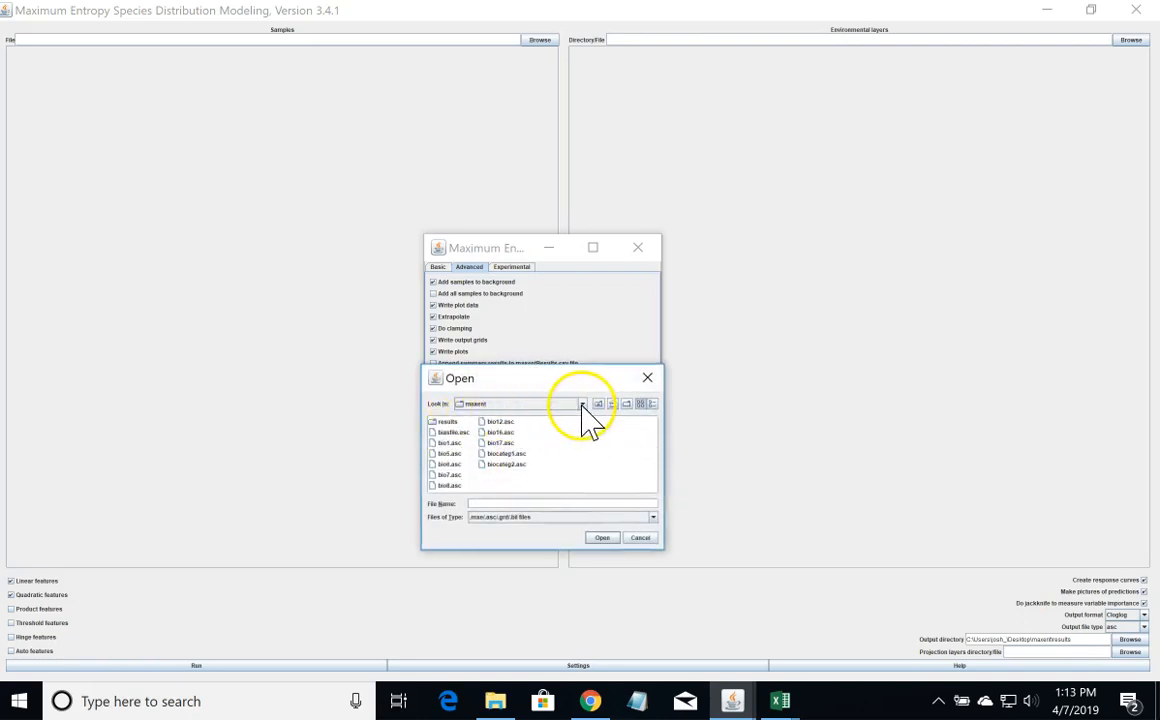
{"action": "left_click", "coordinate": [455, 432]}
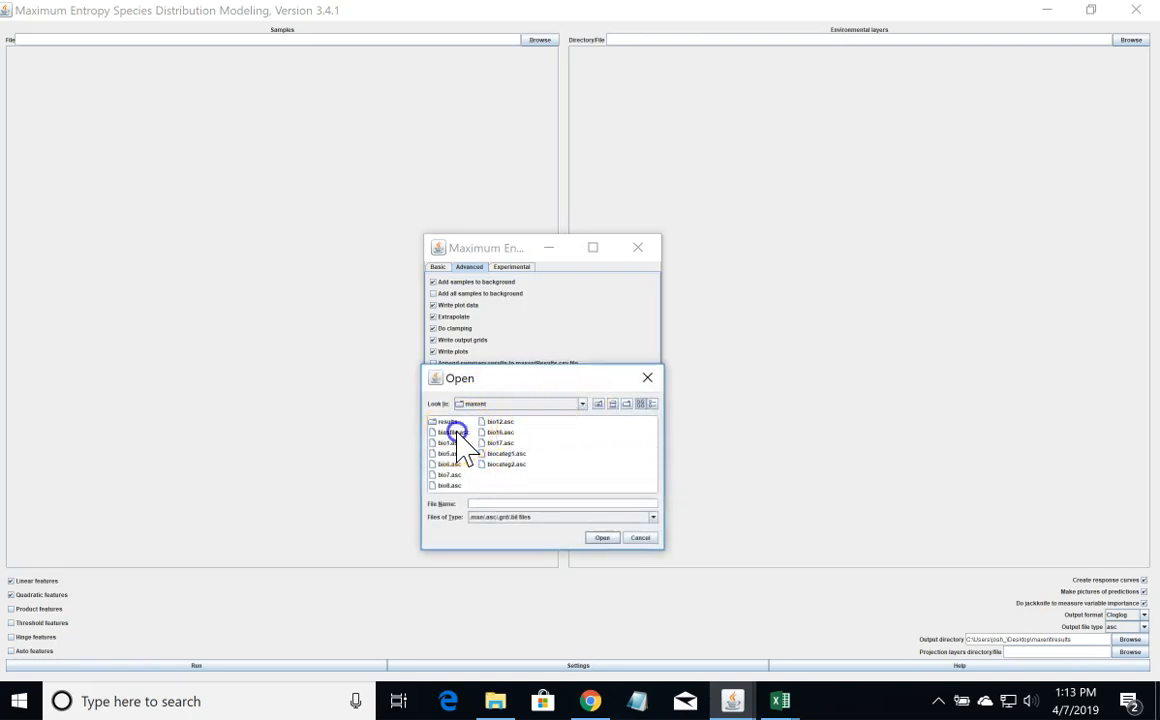
{"action": "left_click", "coordinate": [604, 538]}
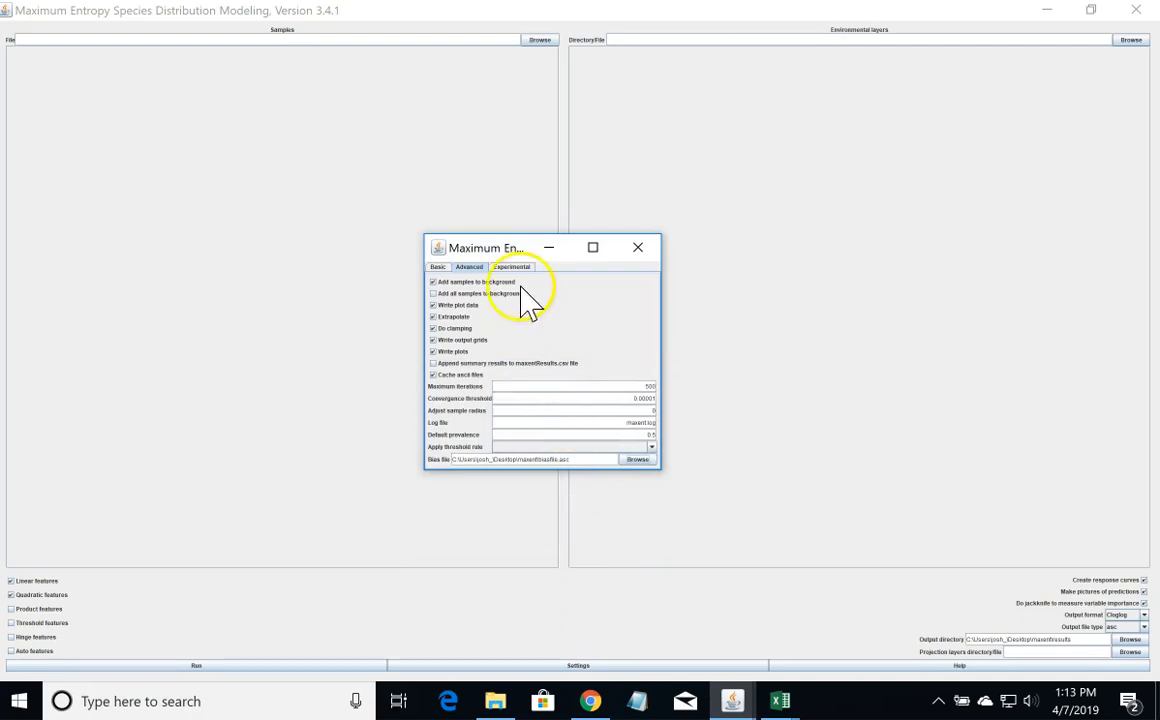
{"action": "left_click", "coordinate": [637, 248]}
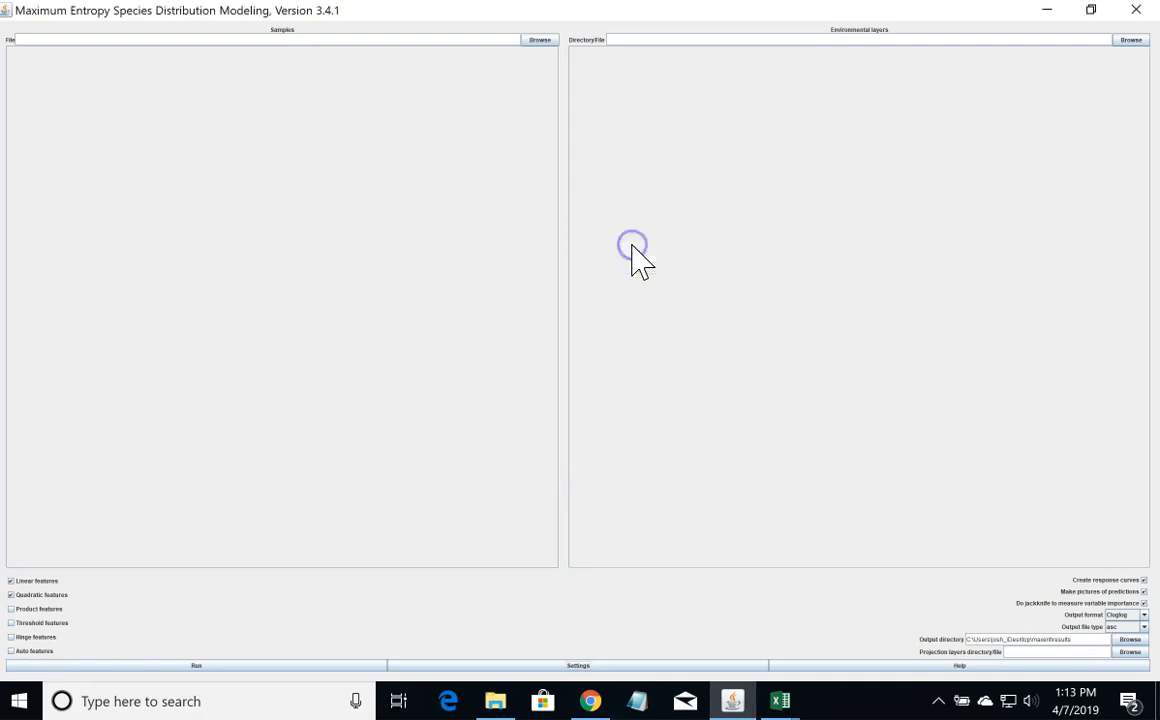
Step: Load occ.csv from the maxent folder as the samples file
{"action": "left_click", "coordinate": [540, 40]}
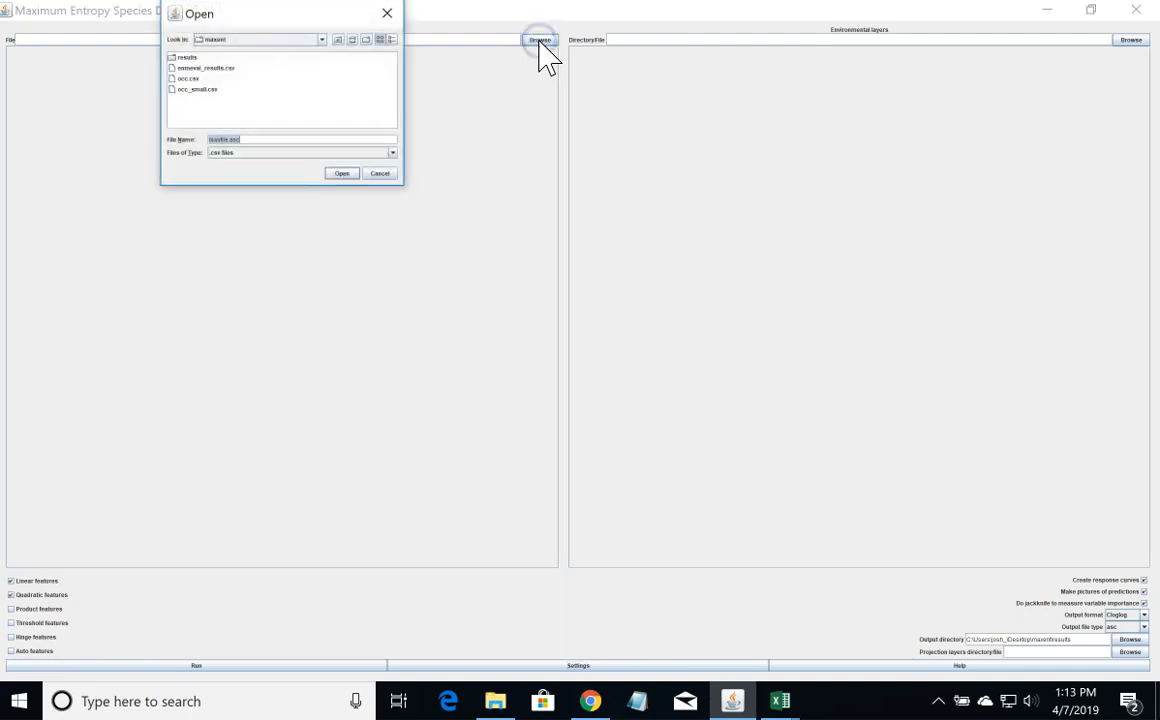
{"action": "left_click", "coordinate": [182, 78]}
{"action": "left_click", "coordinate": [342, 174]}
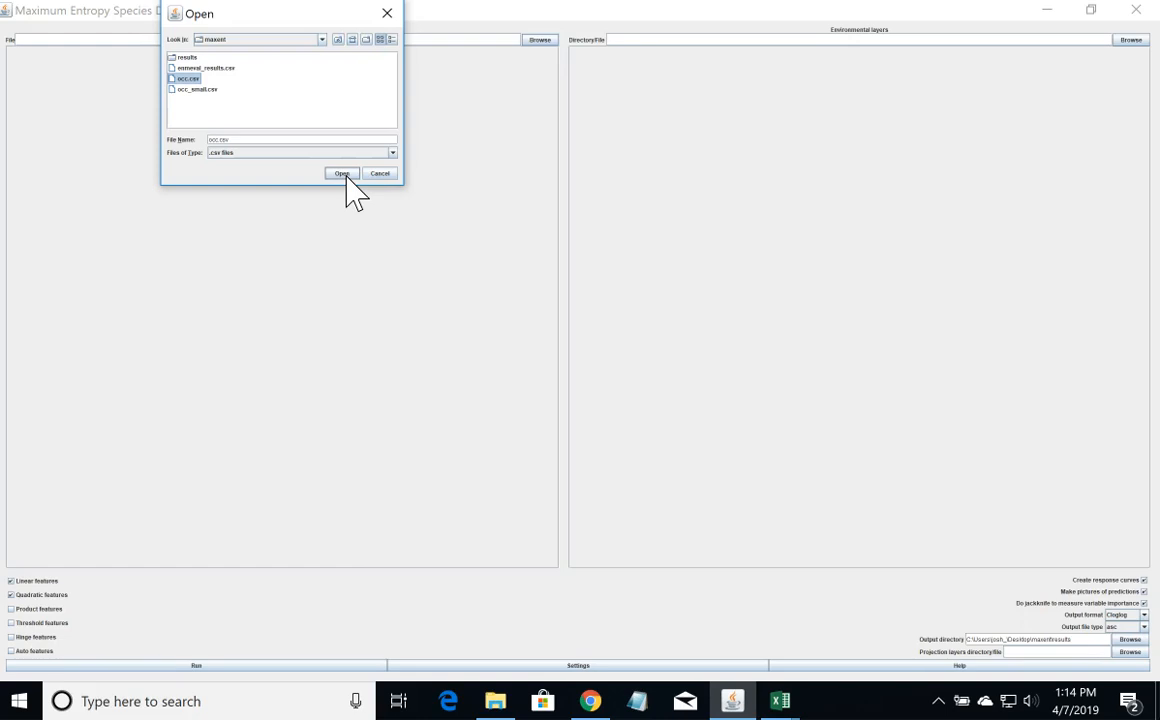
{"action": "left_click", "coordinate": [343, 174]}
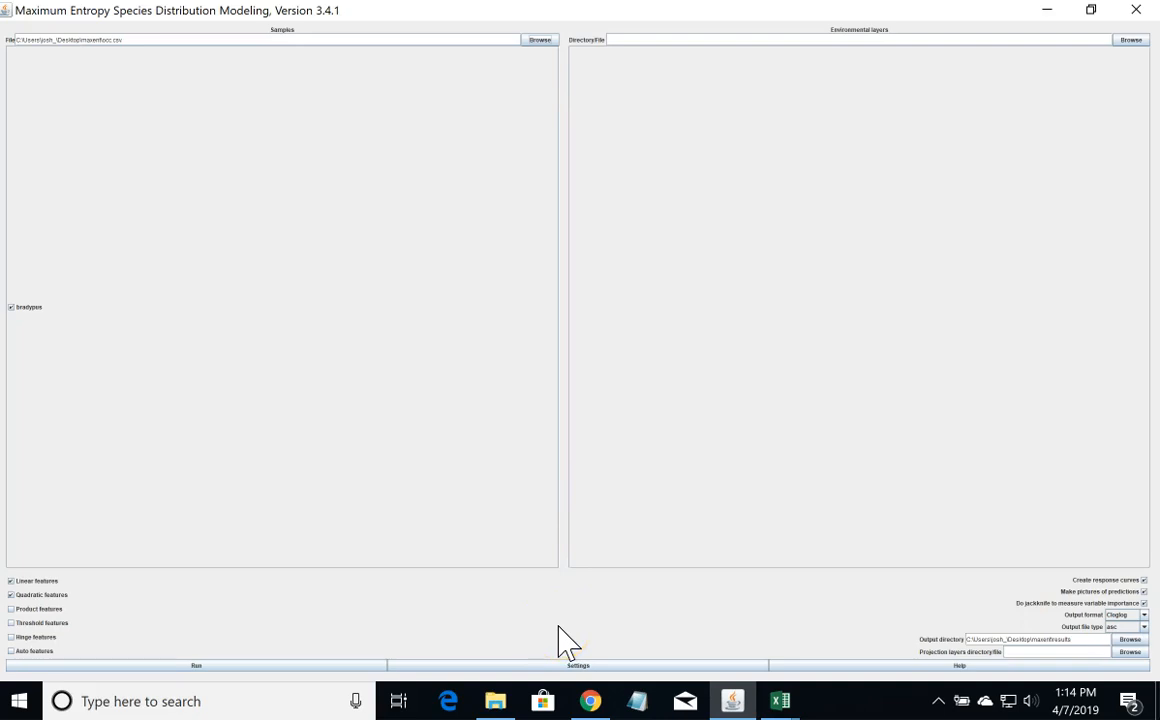
{"action": "mouse_move", "coordinate": [497, 703]}
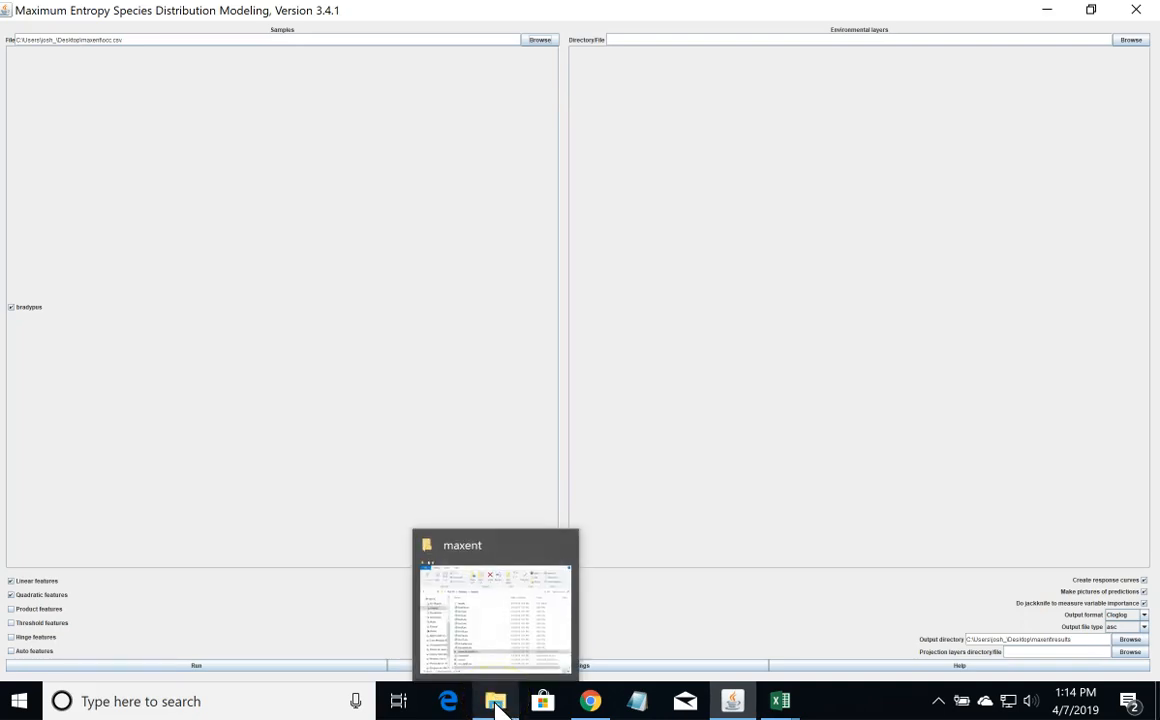
Step: Switch to the maxent folder in File Explorer and create a new folder named layers
{"action": "left_click", "coordinate": [497, 705]}
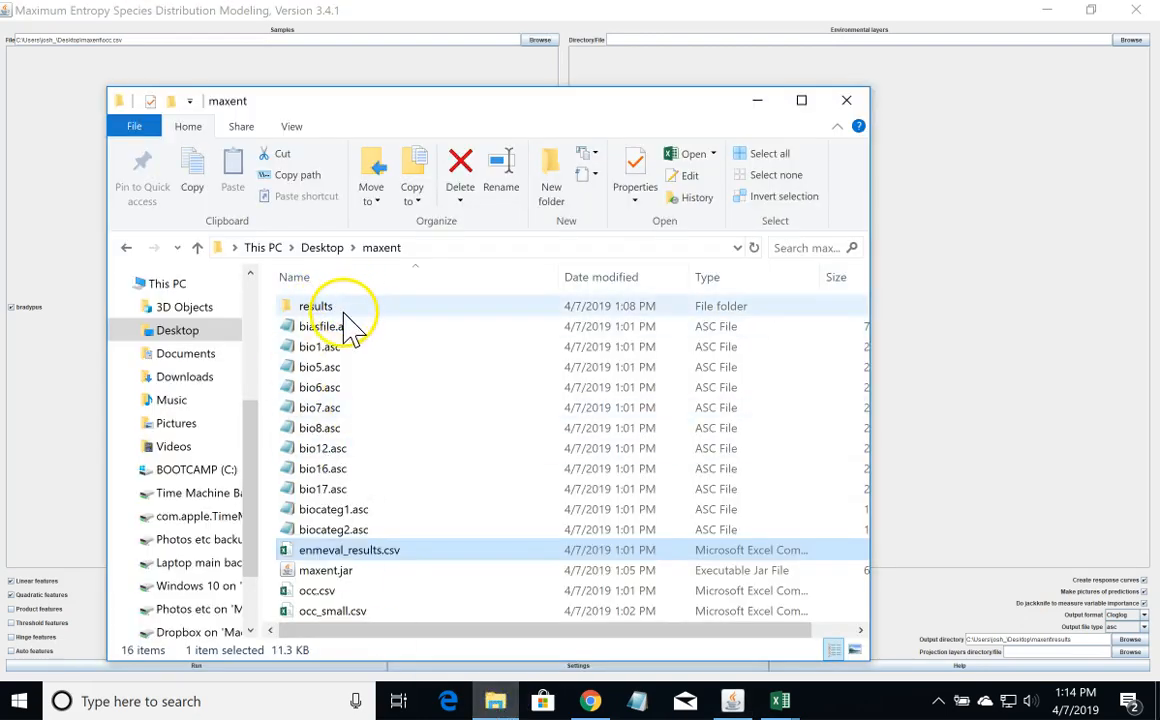
{"action": "left_click", "coordinate": [553, 176]}
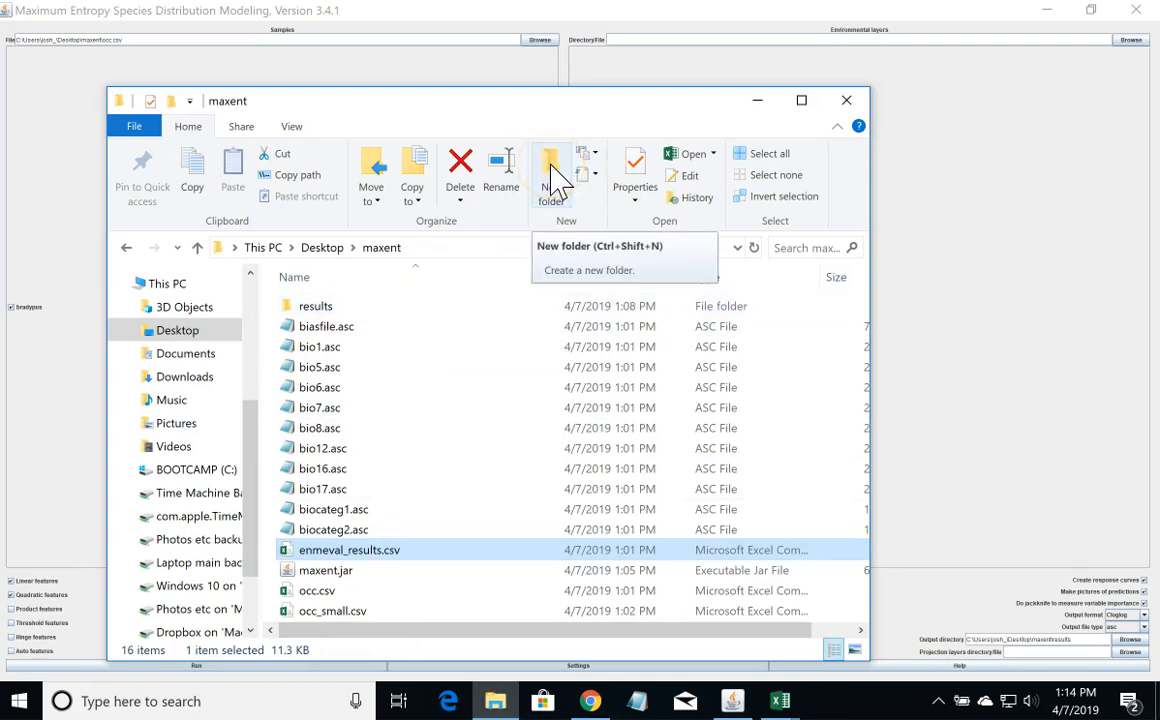
{"action": "left_click", "coordinate": [553, 178]}
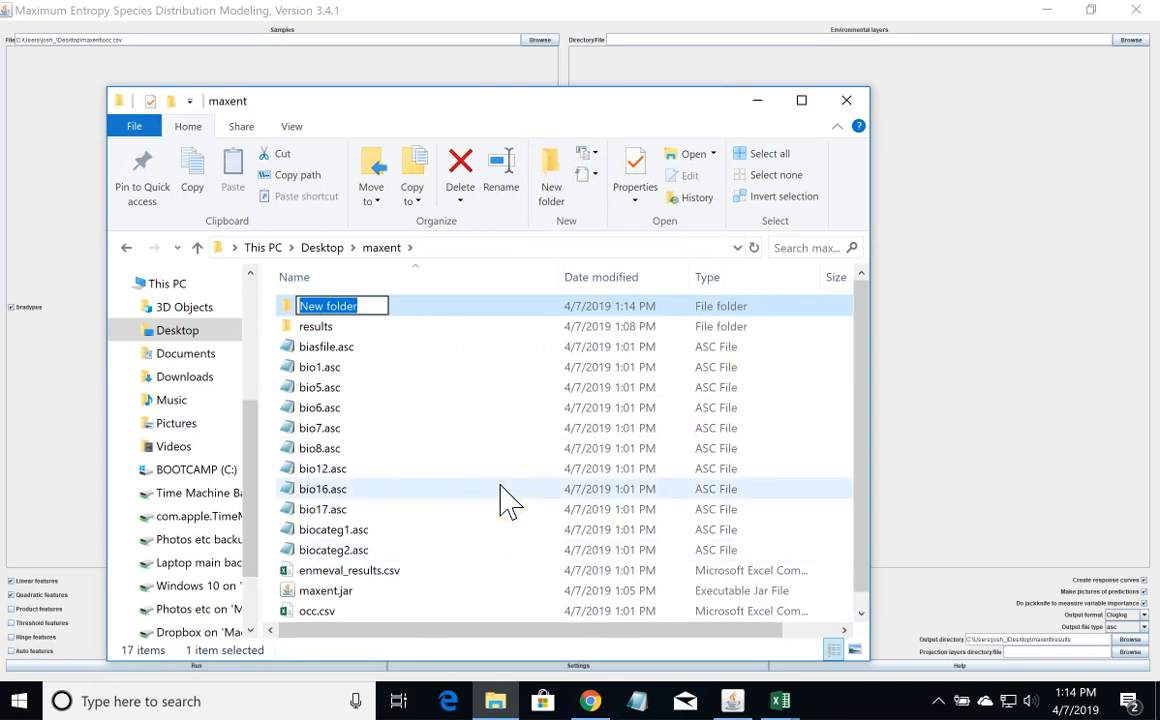
{"action": "type", "text": "layers"}
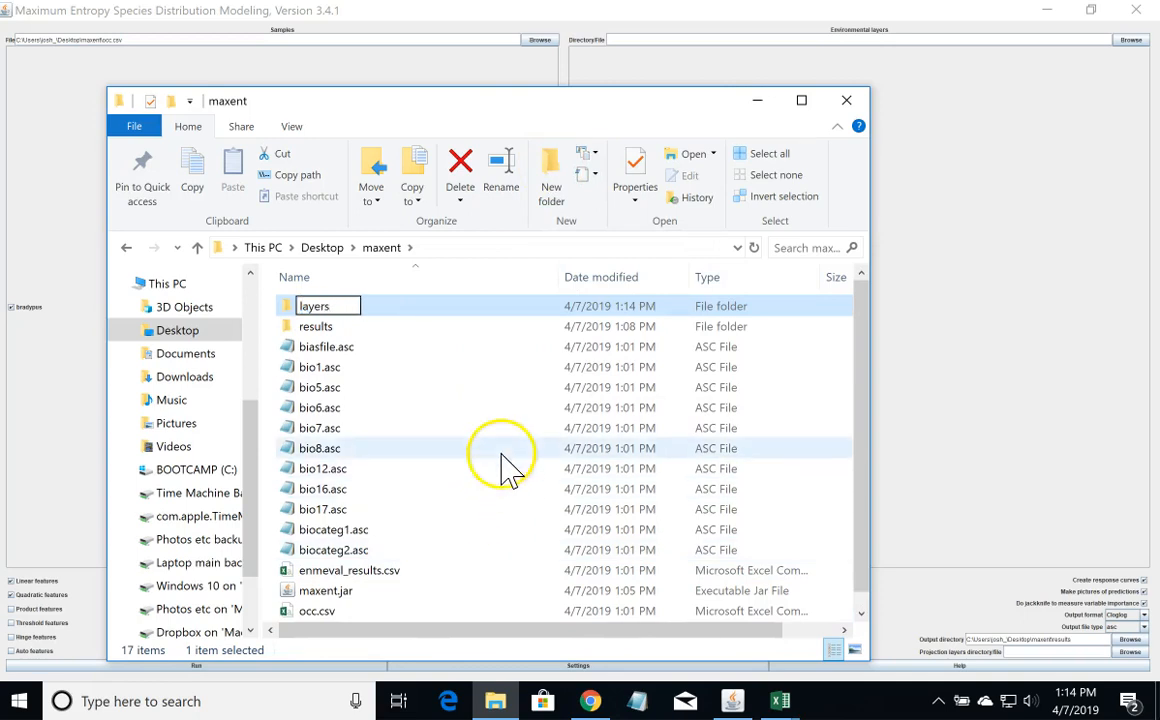
{"action": "left_click", "coordinate": [389, 305]}
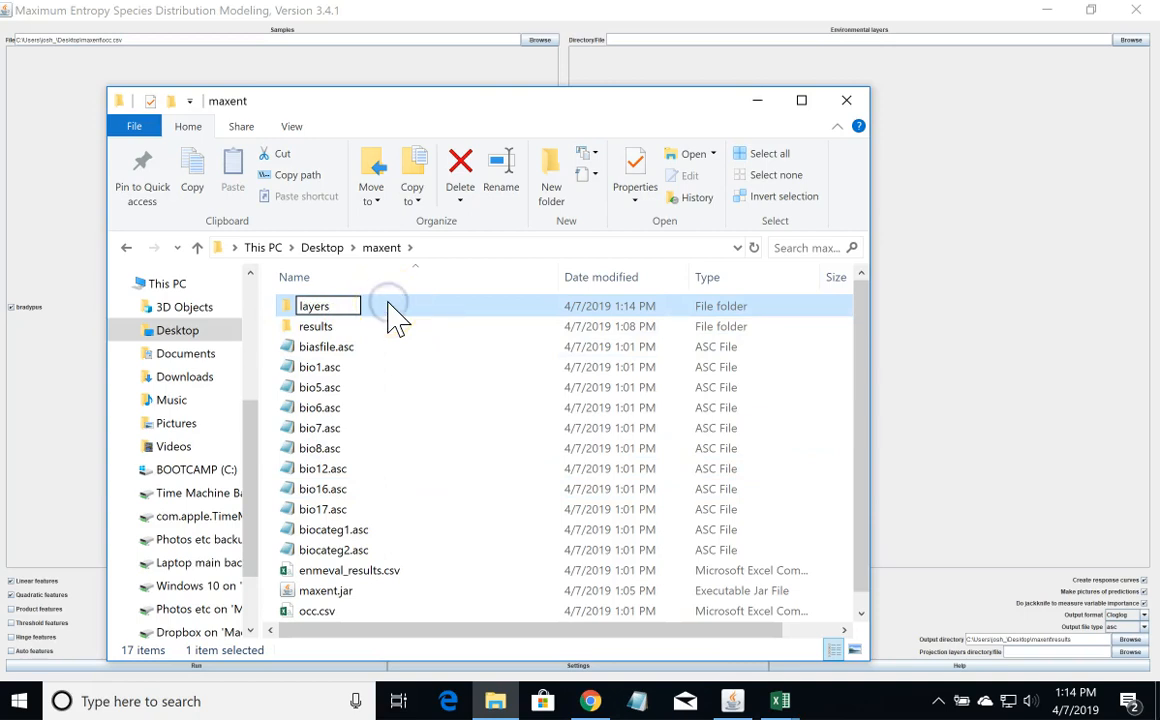
Step: Move bio1.asc, the other bio rasters, biocateg1.asc and biocateg2.asc into the layers folder, leaving biasfile.asc out, and open that folder
{"action": "left_click", "coordinate": [312, 368]}
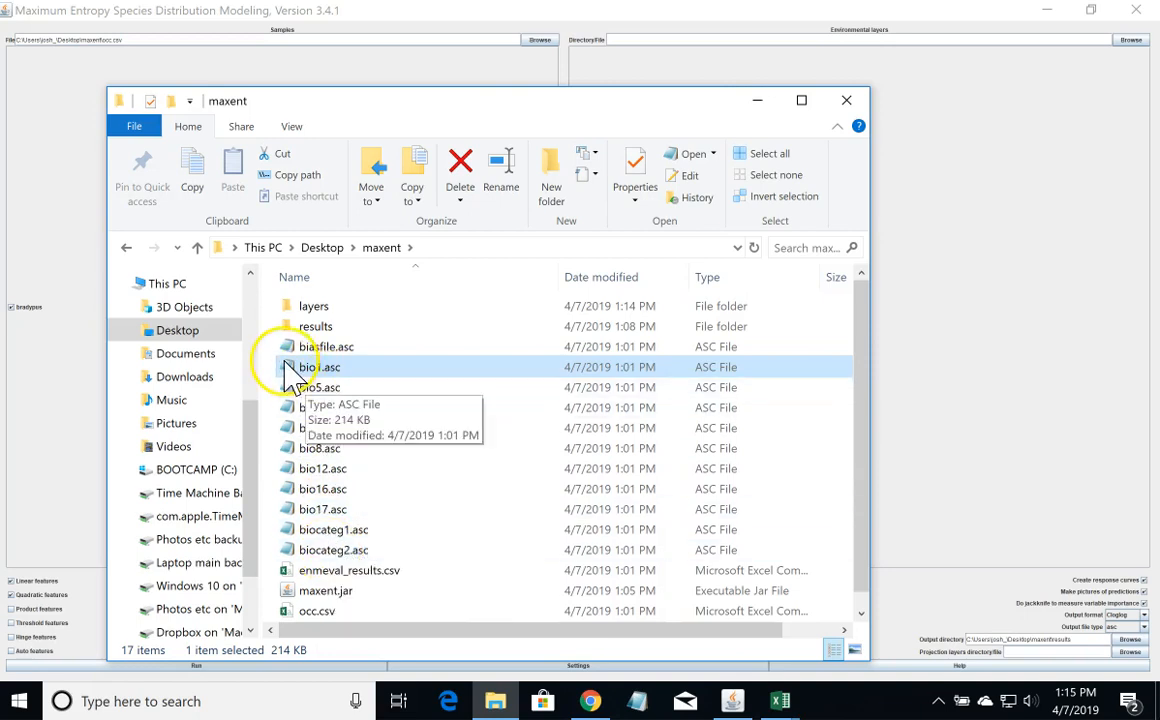
{"action": "left_click_drag", "start_coordinate": [291, 372], "coordinate": [318, 308]}
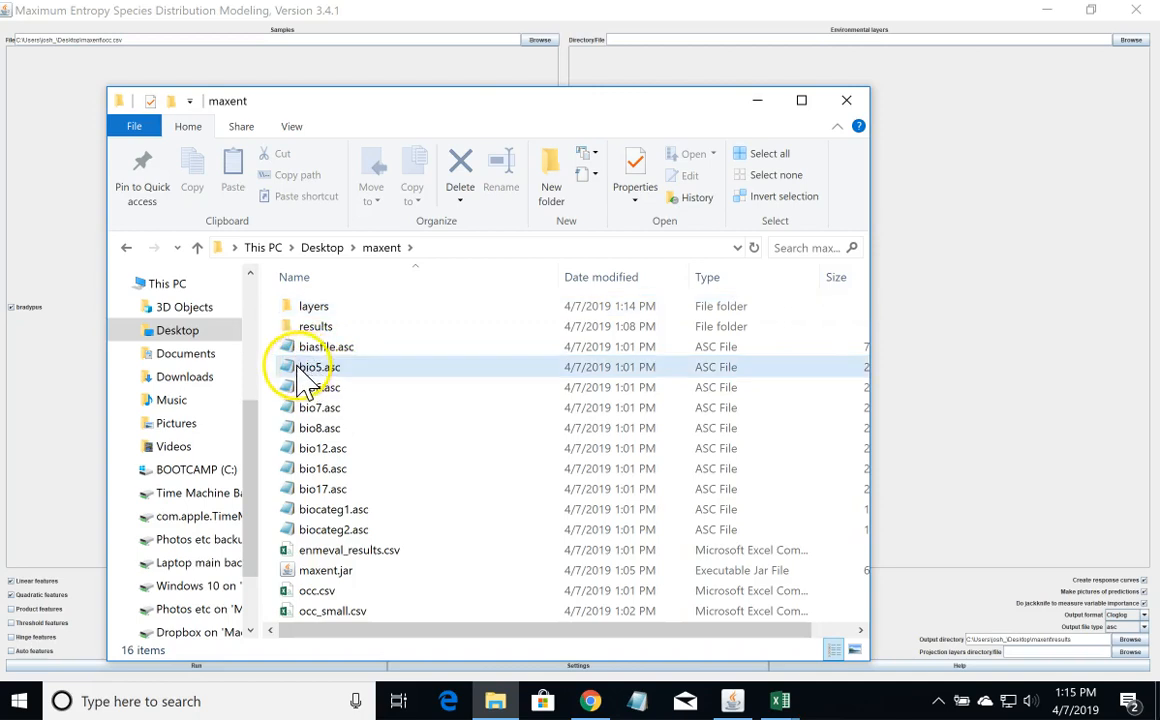
{"action": "left_click", "coordinate": [289, 368]}
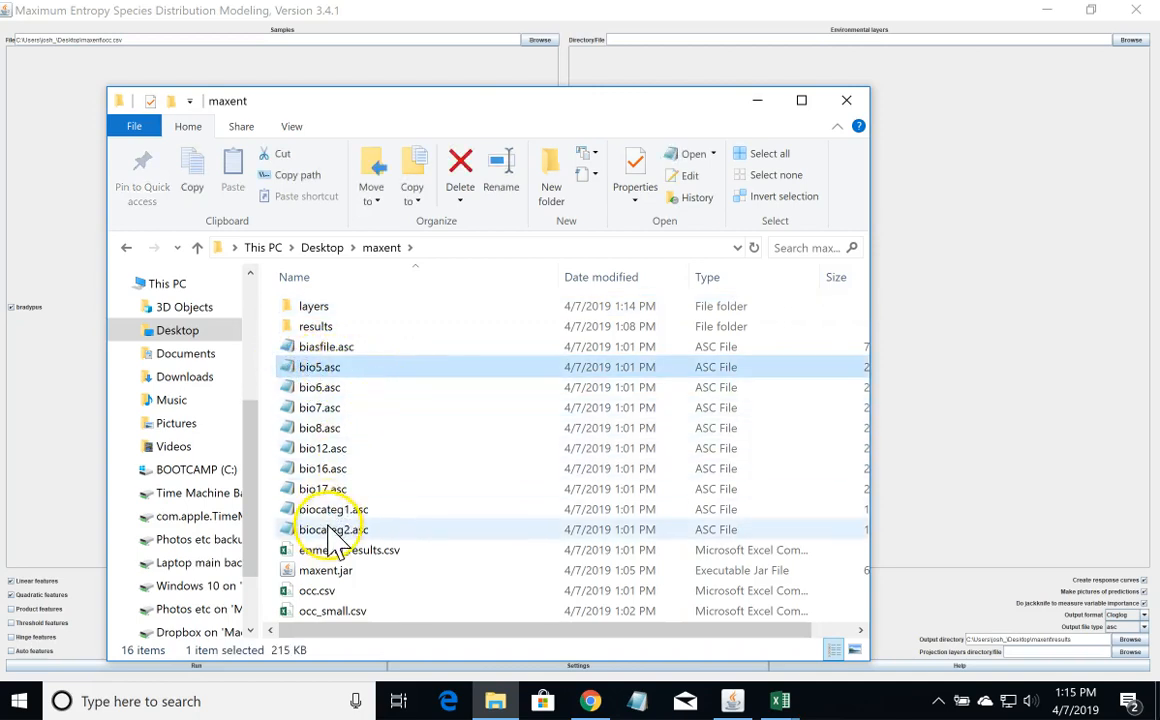
{"action": "left_click", "coordinate": [330, 531], "text": "shift"}
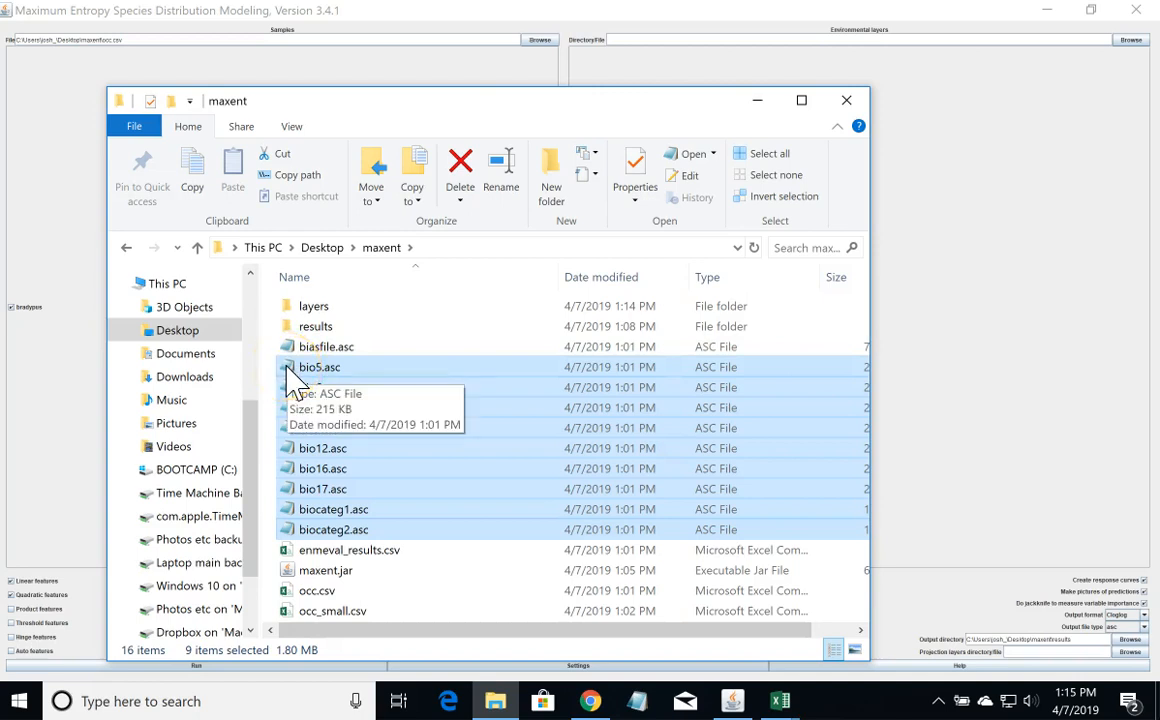
{"action": "right_click", "coordinate": [286, 367]}
{"action": "left_click_drag", "start_coordinate": [288, 370], "coordinate": [338, 312]}
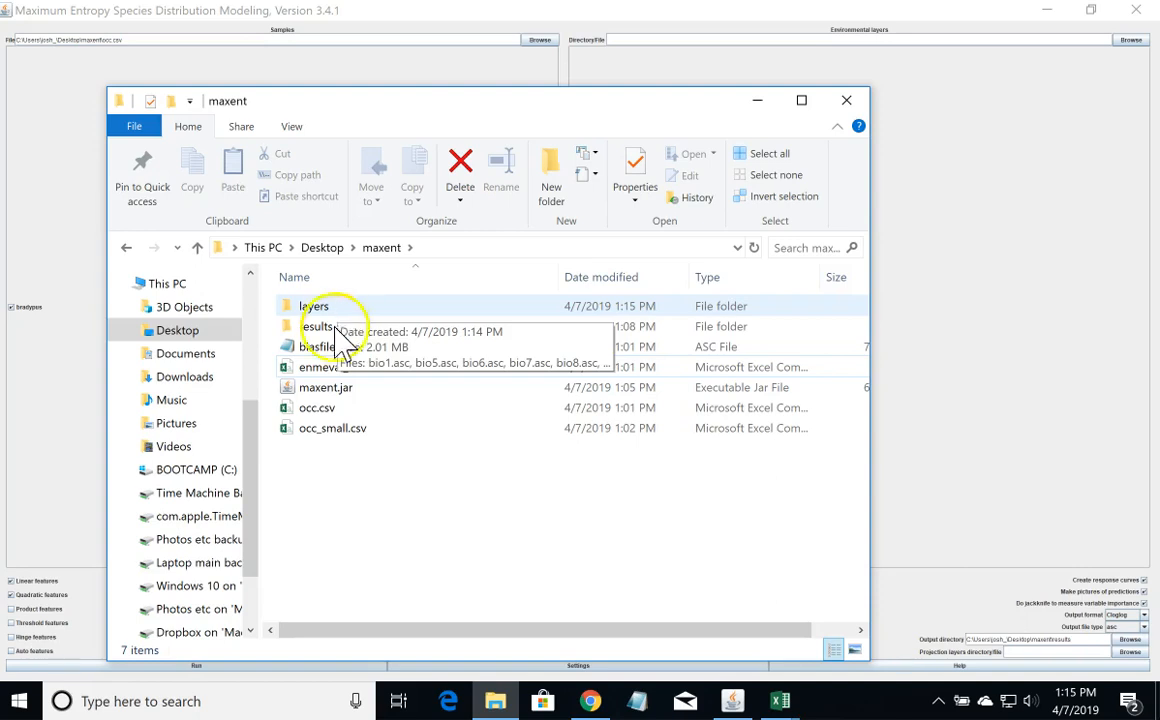
{"action": "left_click", "coordinate": [338, 350]}
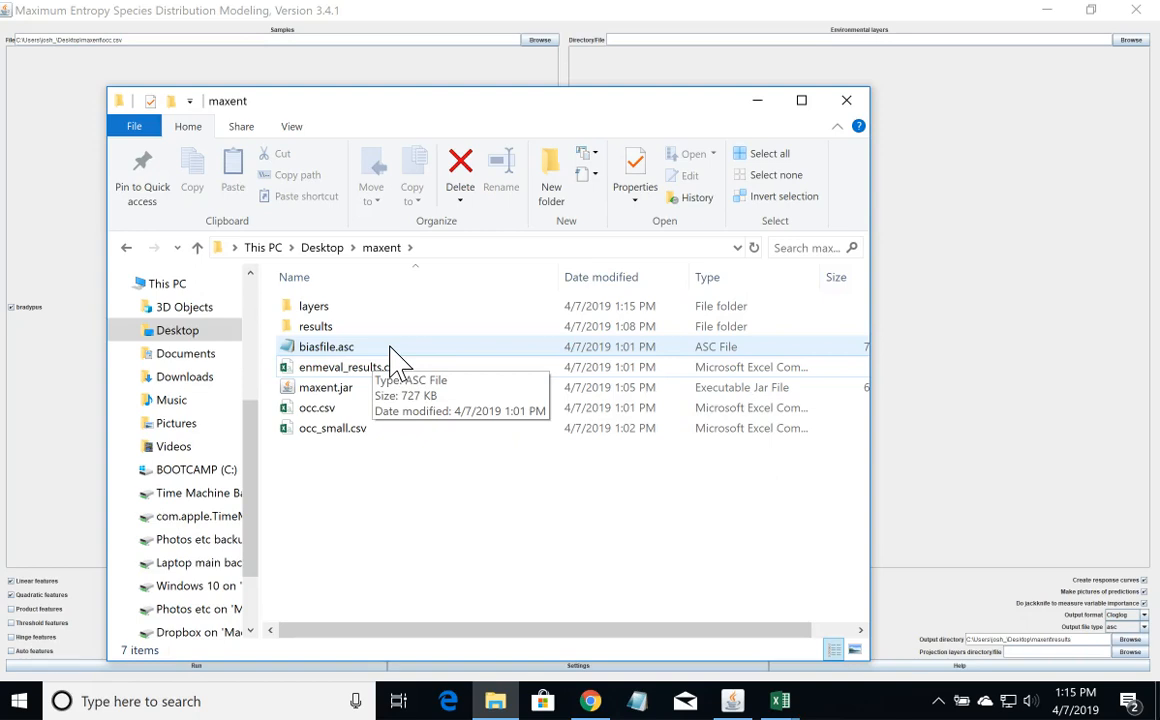
{"action": "double_click", "coordinate": [314, 306]}
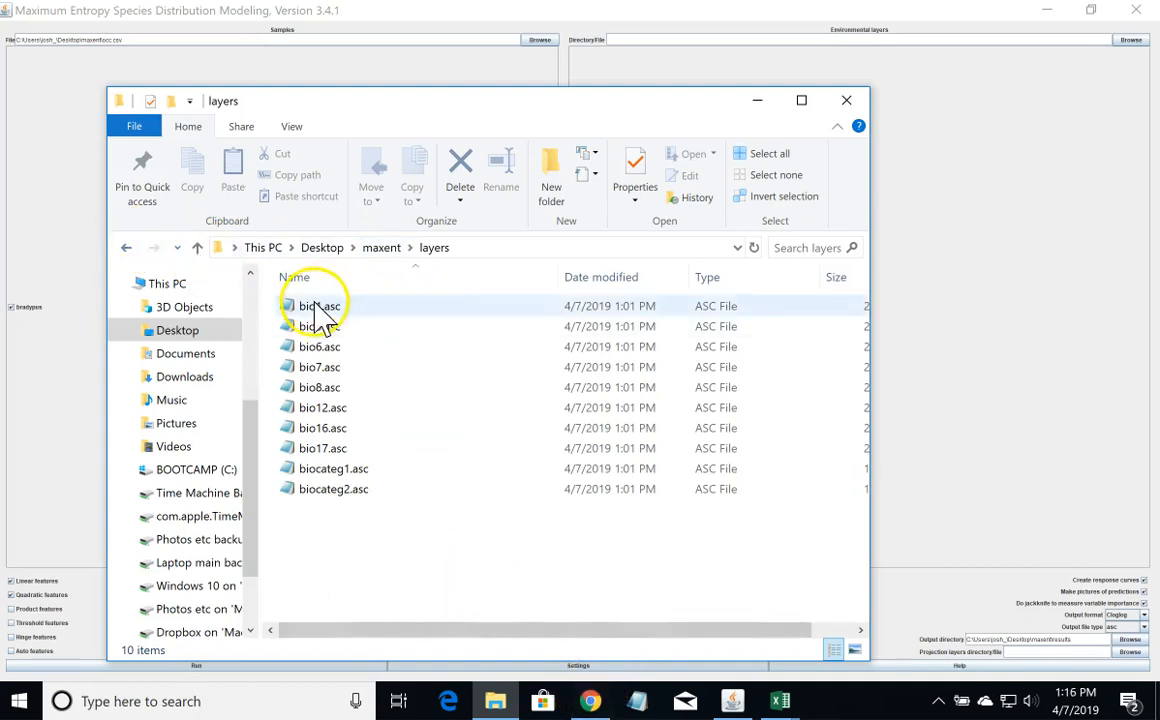
Step: Switch to Chrome, open worldclim.org/bioclim in a new tab, review the bioclimatic variable codes, and return to the layers folder in File Explorer
{"action": "left_click", "coordinate": [593, 697]}
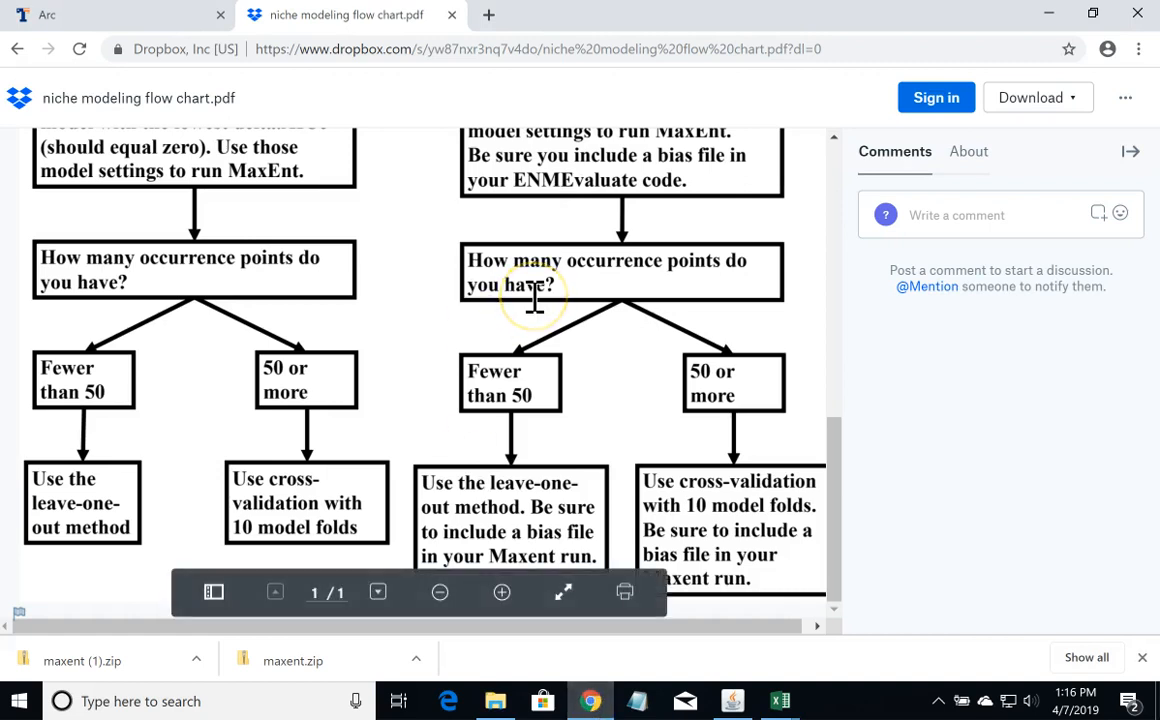
{"action": "key", "text": "ctrl+t"}
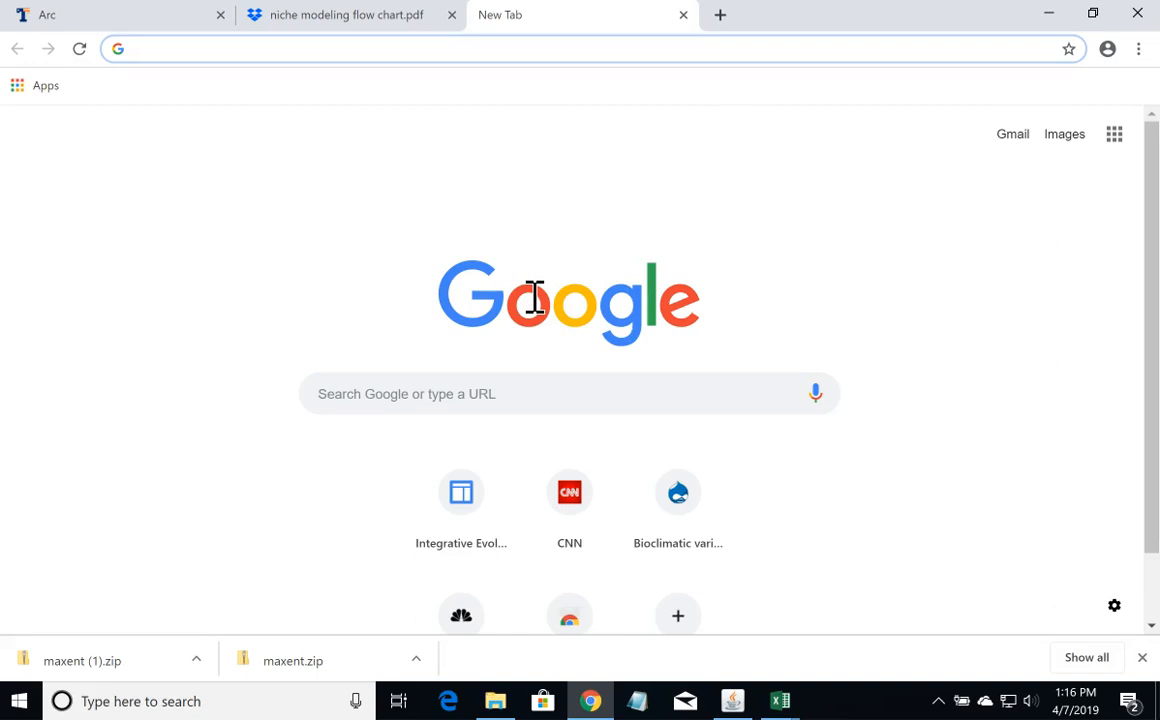
{"action": "type", "text": "worl"}
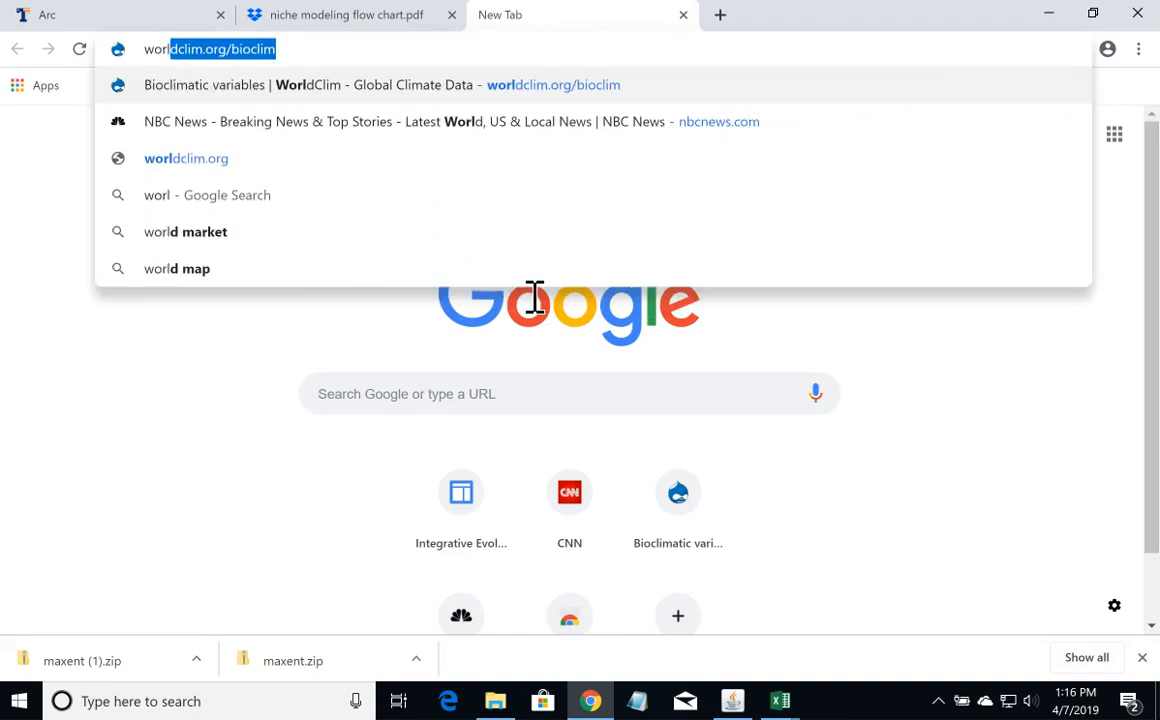
{"action": "key", "text": "Return"}
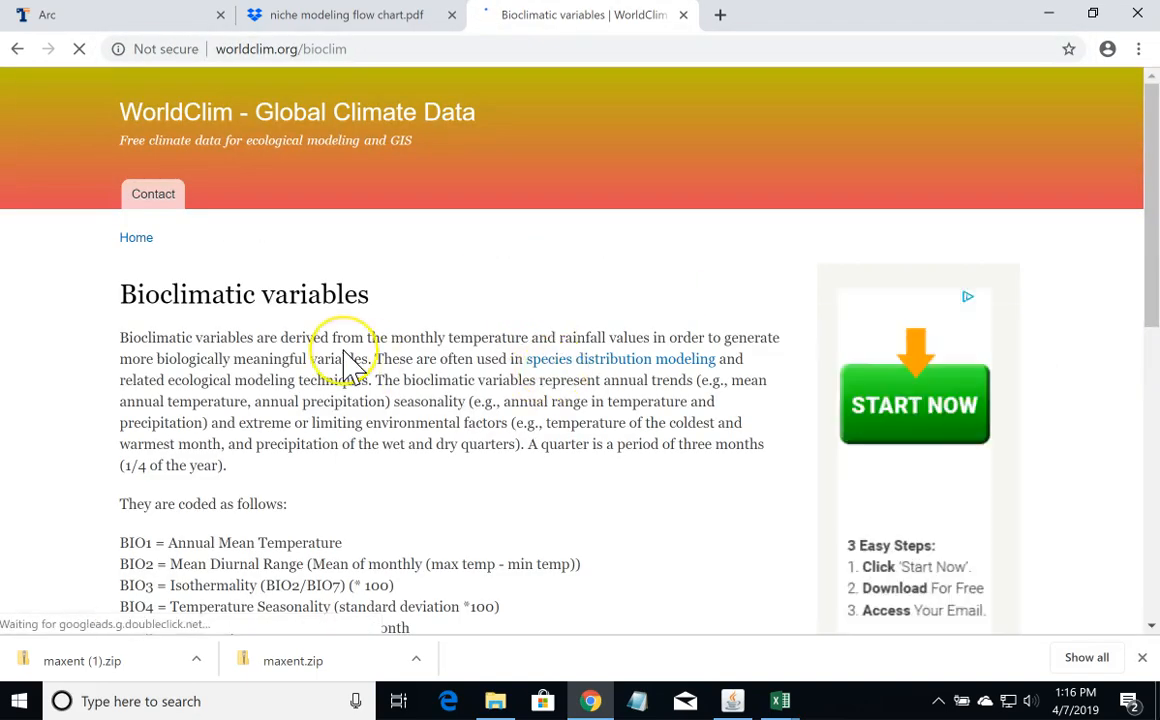
{"action": "scroll", "coordinate": [340, 357], "scroll_direction": "down", "scroll_amount": 3}
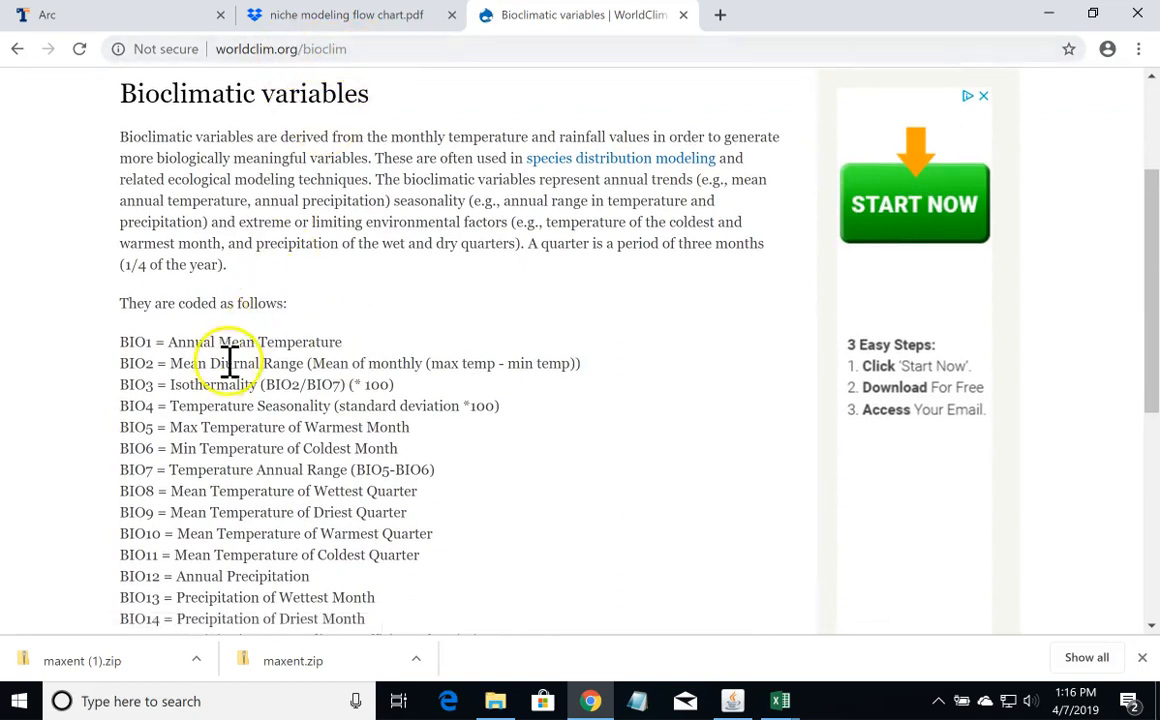
{"action": "left_click_drag", "start_coordinate": [119, 340], "coordinate": [600, 485]}
{"action": "left_click", "coordinate": [438, 408]}
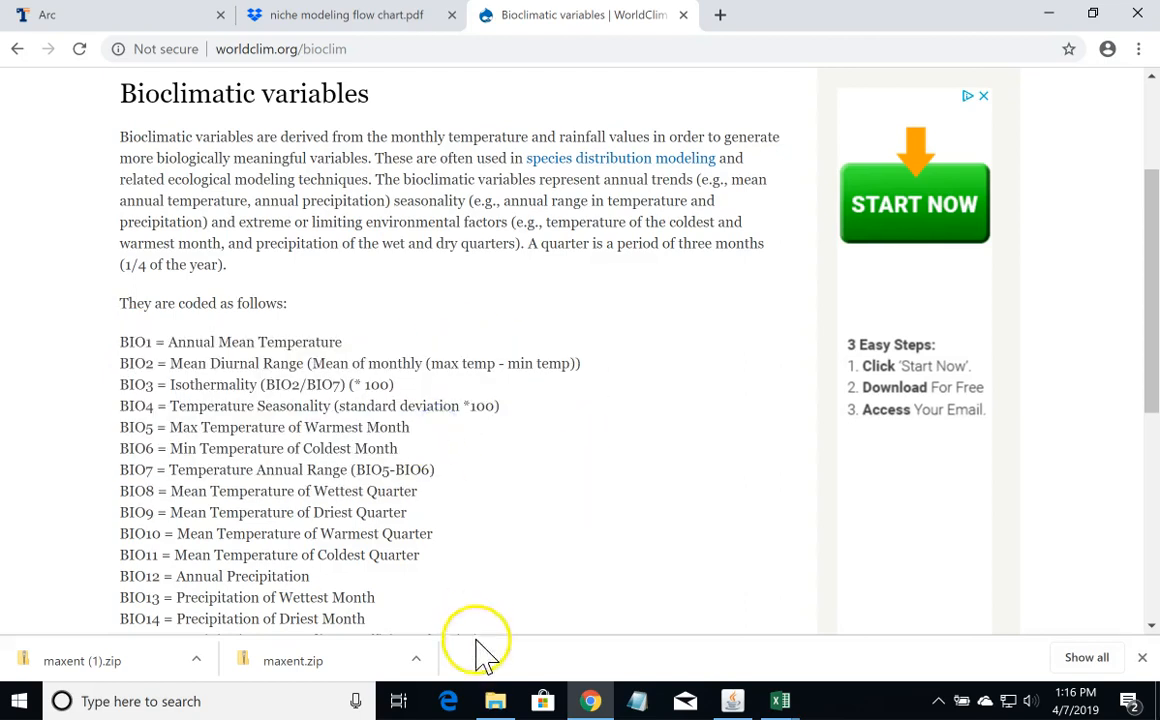
{"action": "left_click", "coordinate": [495, 700]}
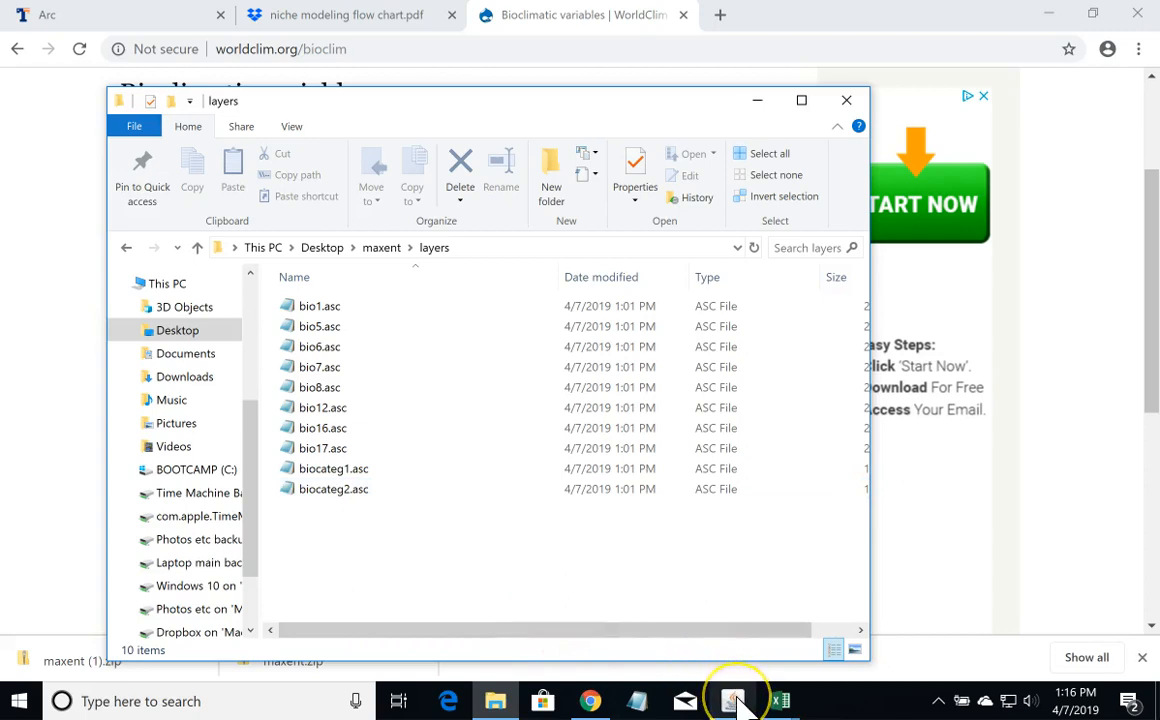
Step: Return to Maxent and load the layers folder inside maxent as the environmental layers directory
{"action": "mouse_move", "coordinate": [740, 705]}
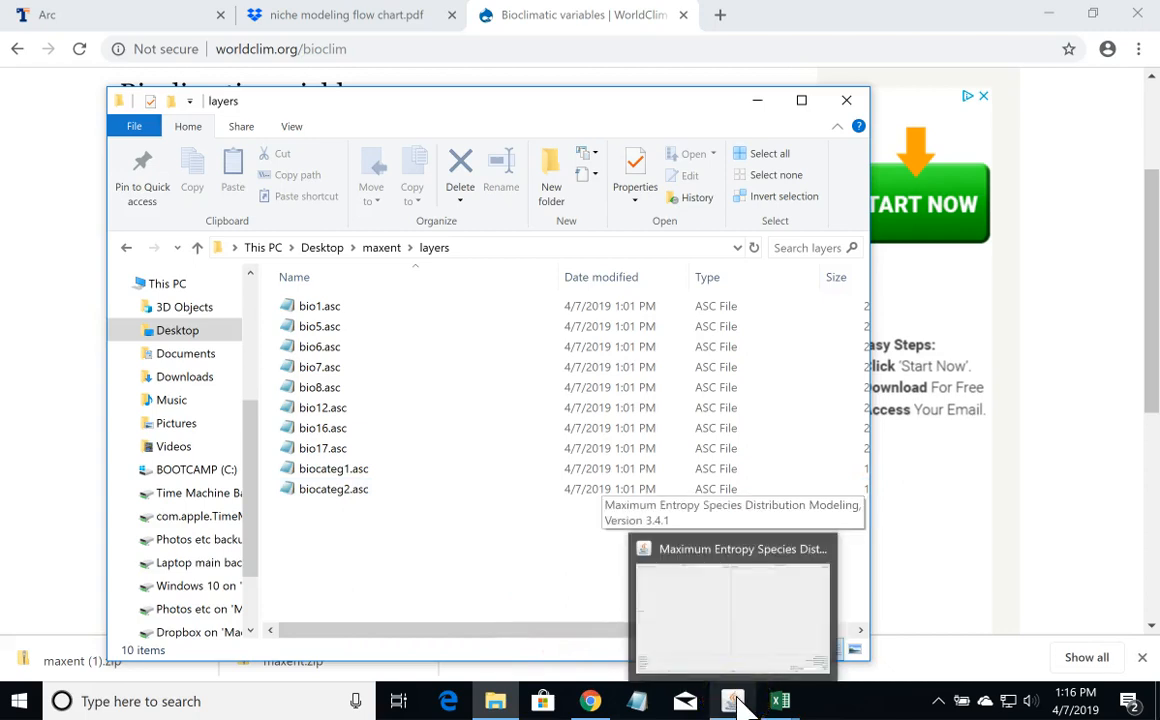
{"action": "left_click", "coordinate": [738, 703]}
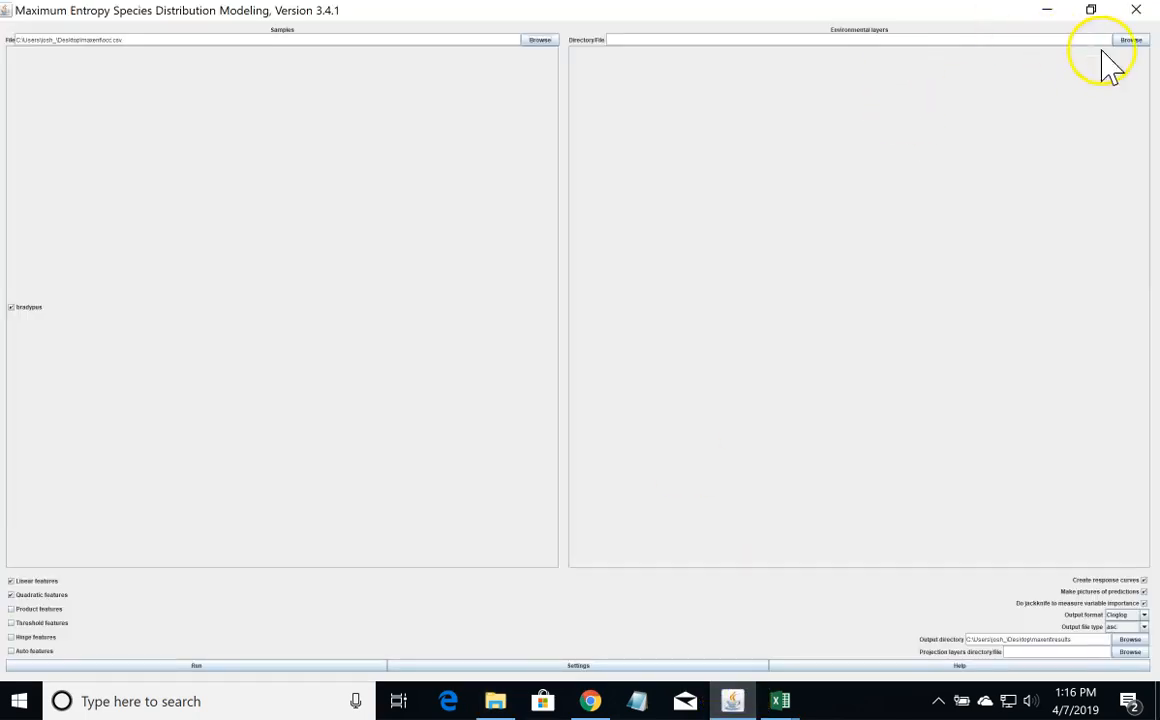
{"action": "left_click", "coordinate": [1133, 41]}
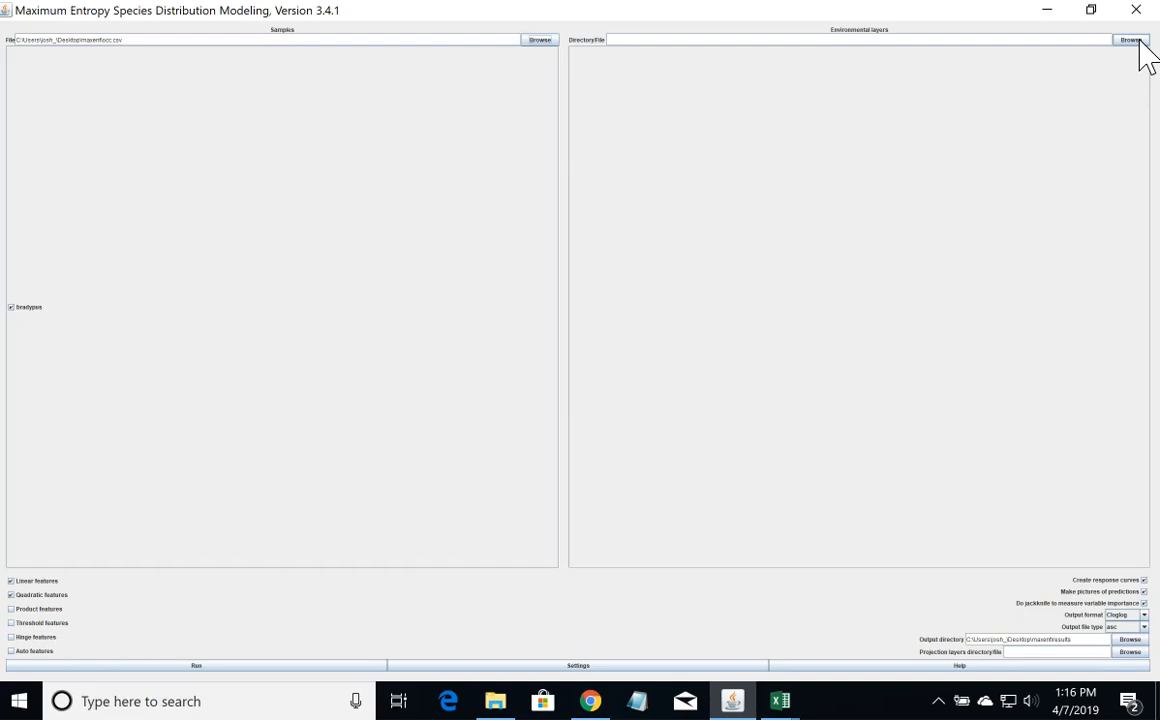
{"action": "left_click", "coordinate": [1130, 40]}
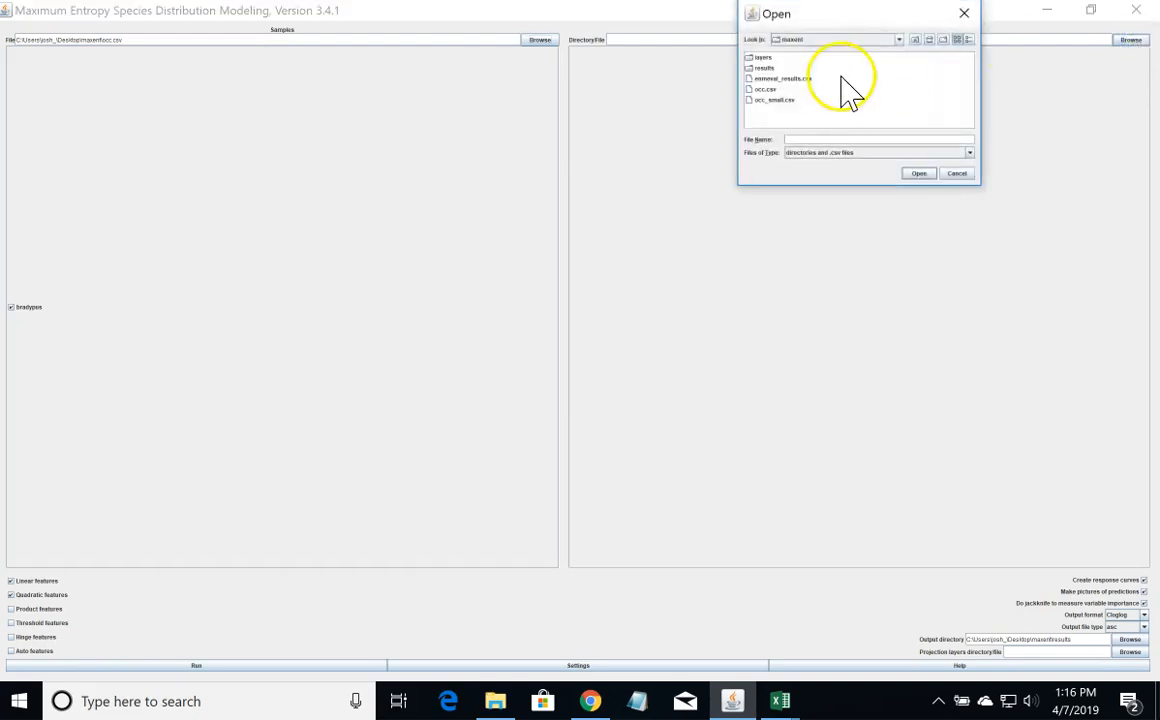
{"action": "left_click_drag", "start_coordinate": [831, 21], "coordinate": [719, 186]}
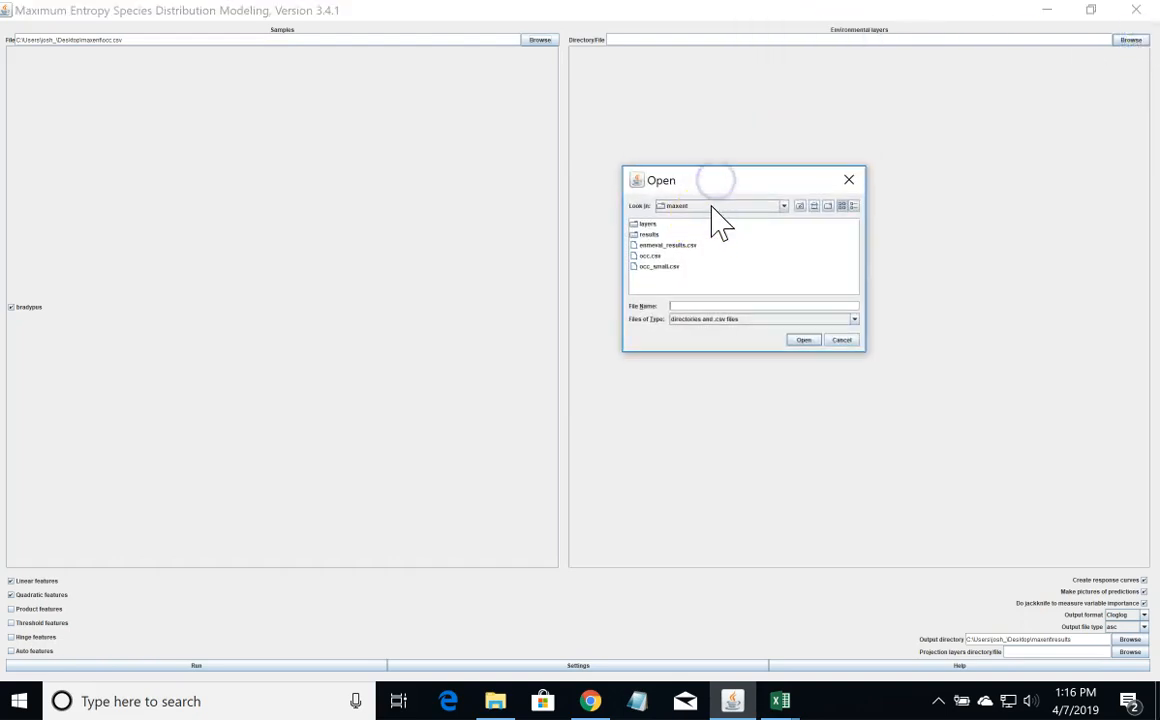
{"action": "left_click", "coordinate": [646, 224]}
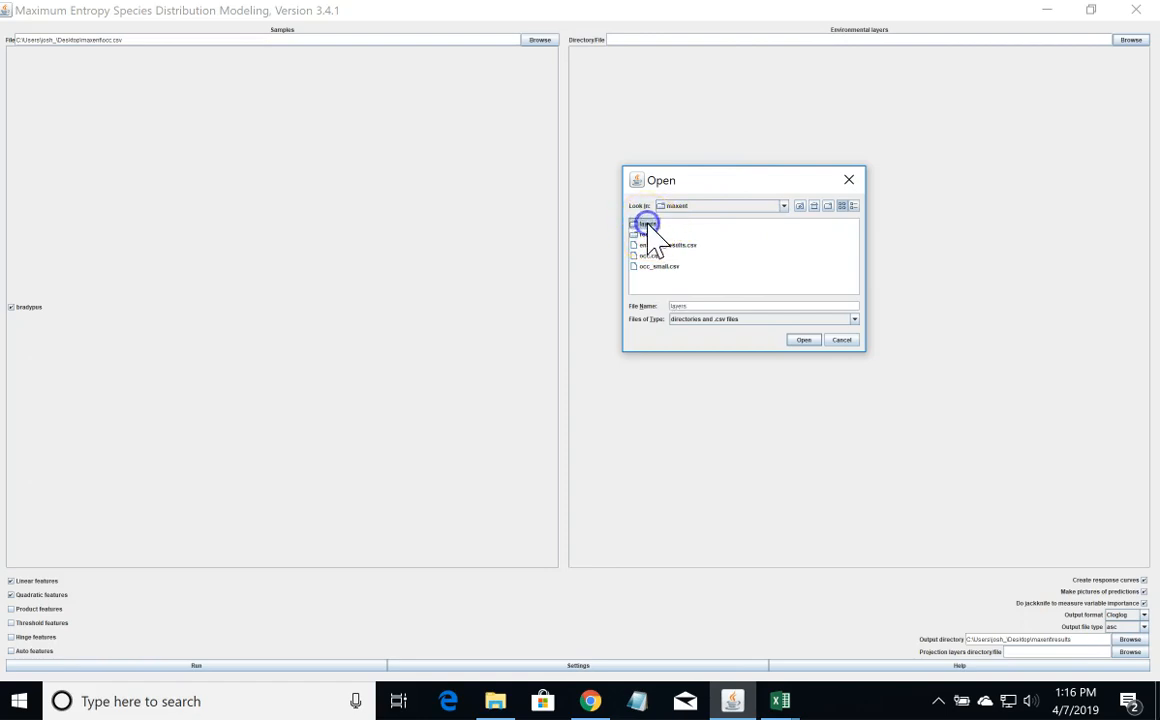
{"action": "left_click", "coordinate": [677, 306]}
{"action": "left_click_drag", "start_coordinate": [677, 306], "coordinate": [668, 306]}
{"action": "left_click", "coordinate": [696, 306]}
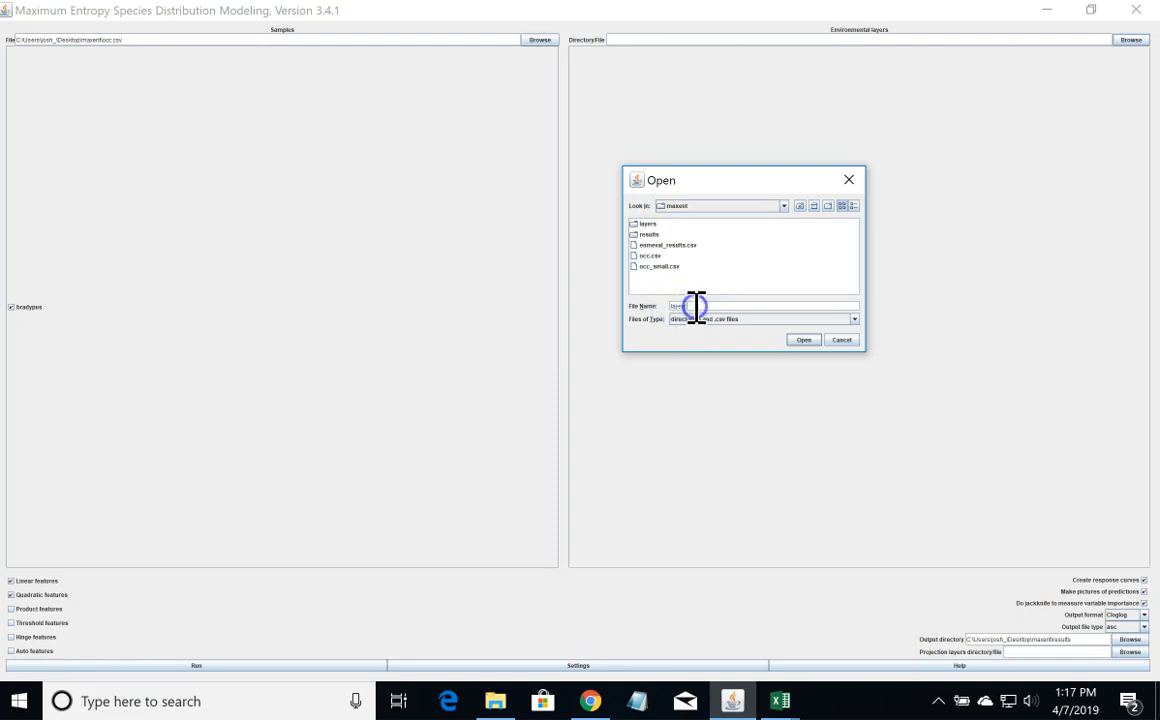
{"action": "left_click", "coordinate": [813, 342]}
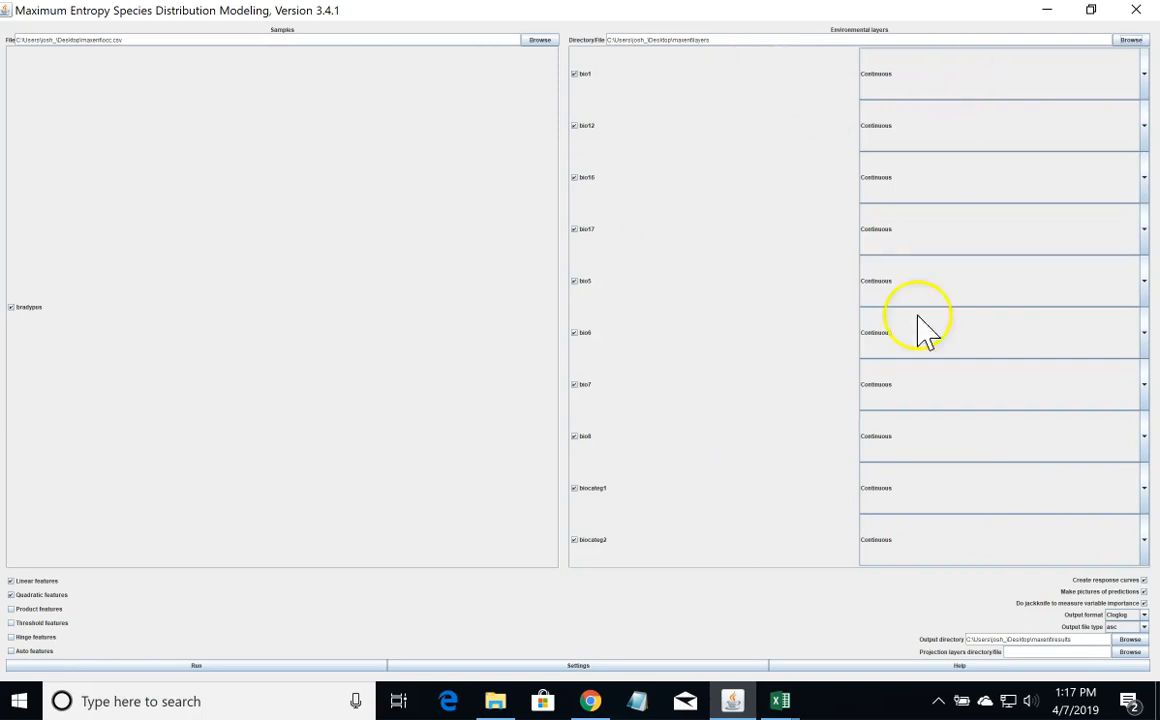
Step: Set the biocateg1 and biocateg2 environmental layers to Categorical and run the model
{"action": "left_click", "coordinate": [1144, 493]}
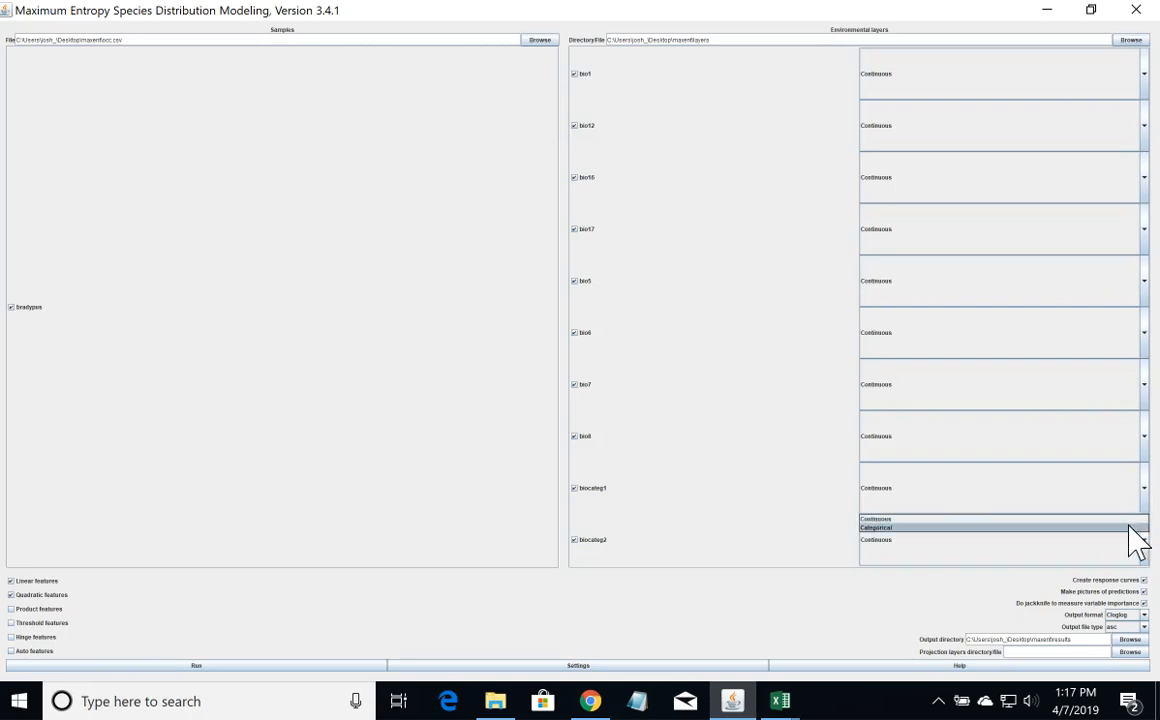
{"action": "left_click", "coordinate": [1129, 526]}
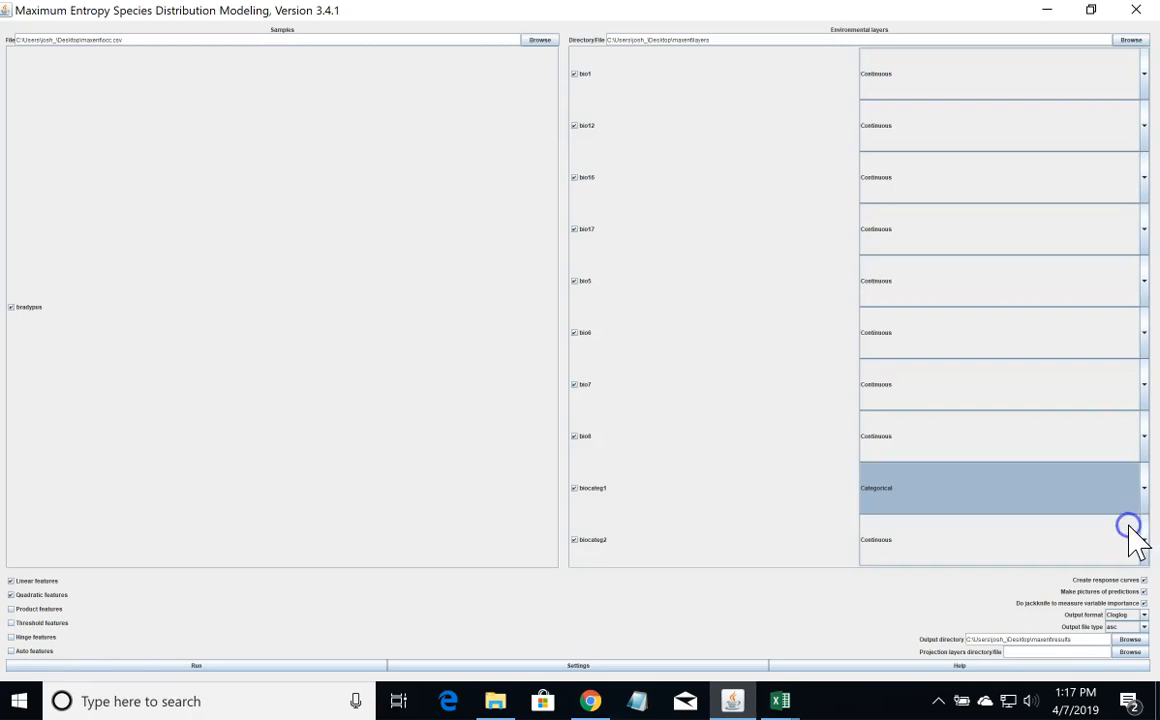
{"action": "left_click", "coordinate": [1140, 539]}
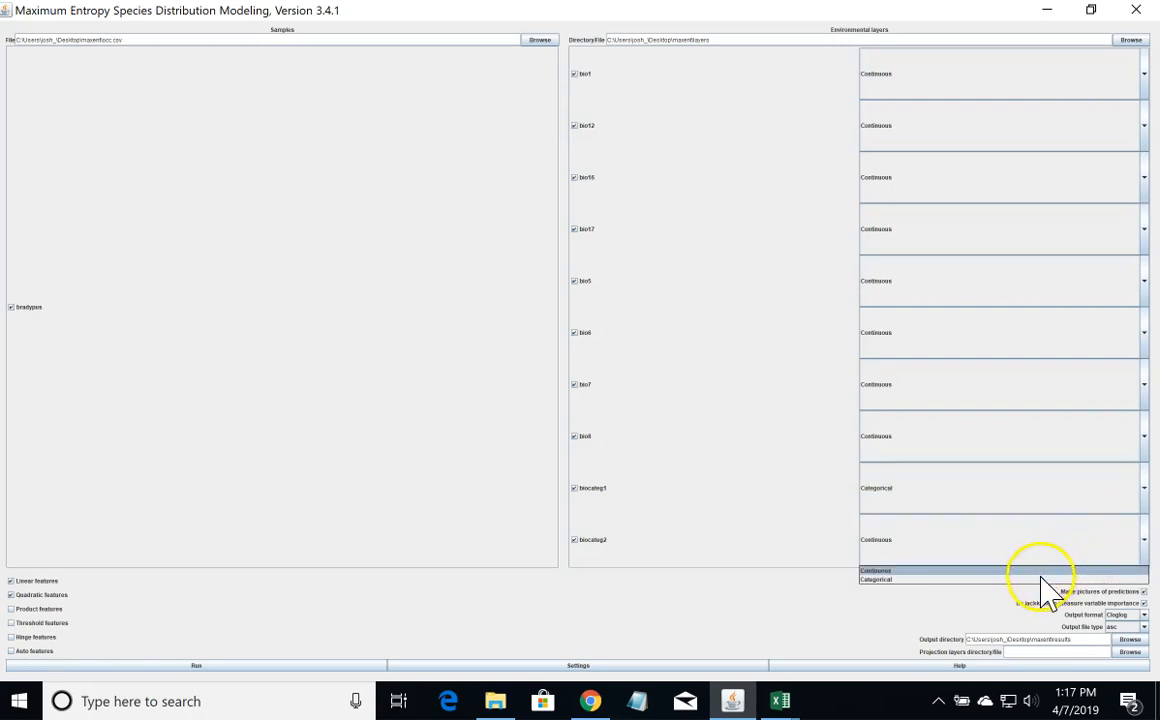
{"action": "left_click", "coordinate": [1040, 579]}
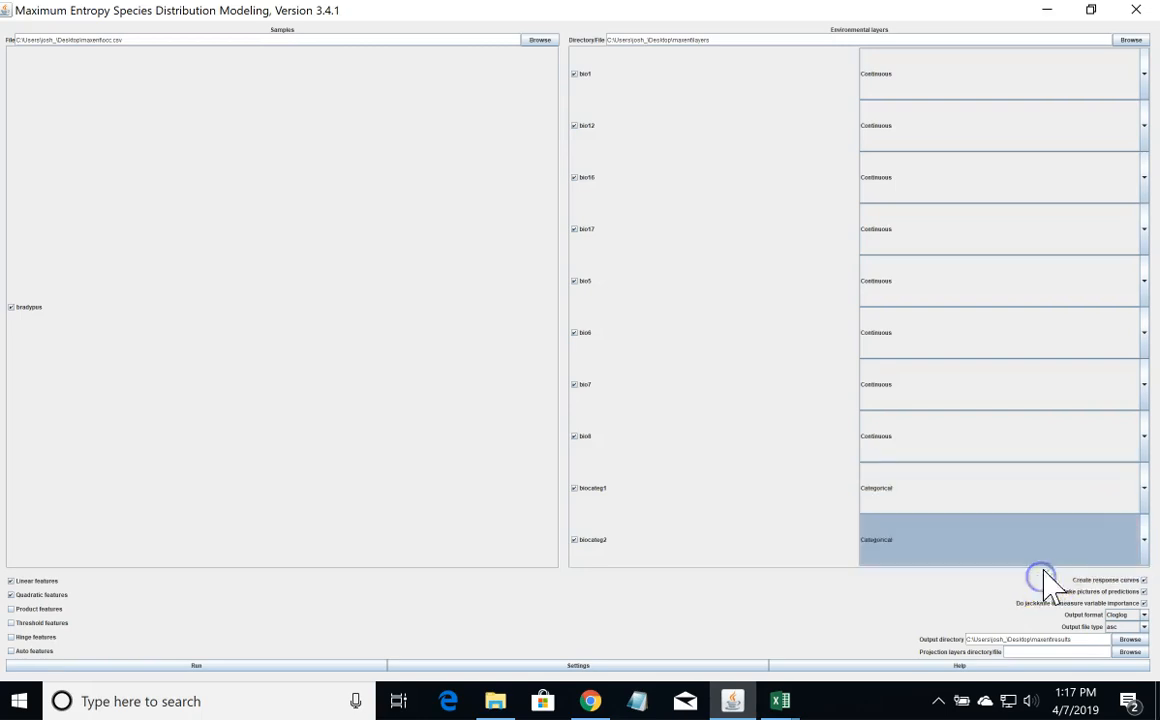
{"action": "left_click", "coordinate": [1144, 492]}
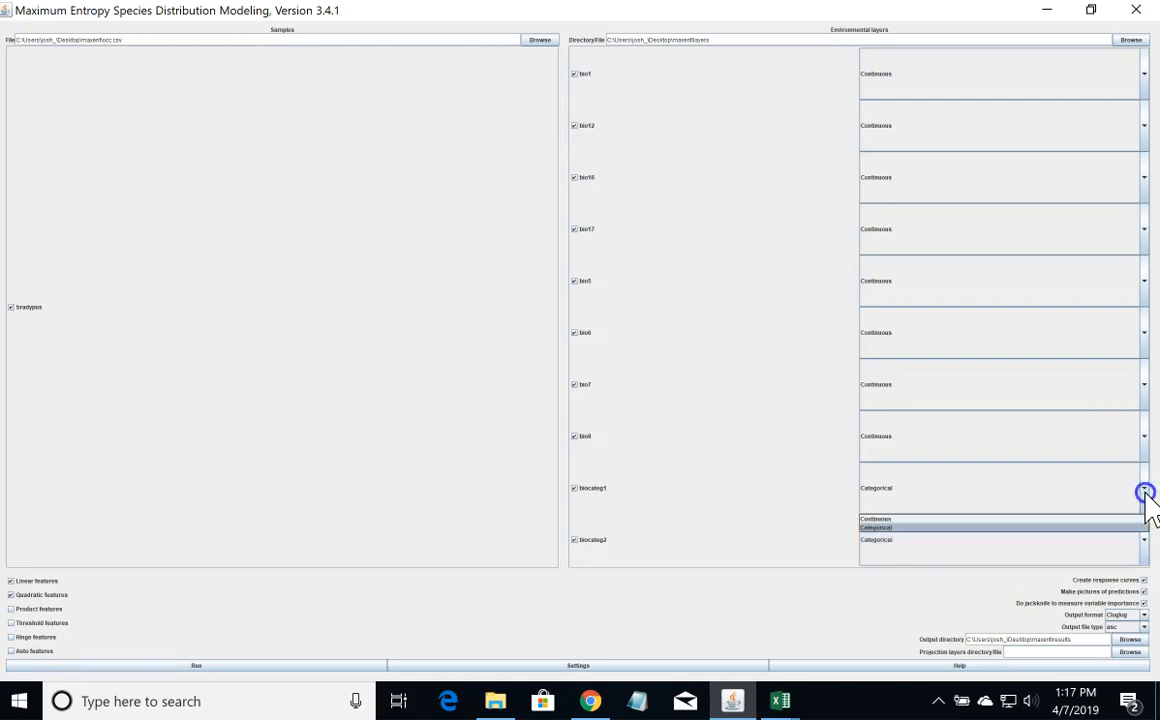
{"action": "left_click", "coordinate": [1075, 527]}
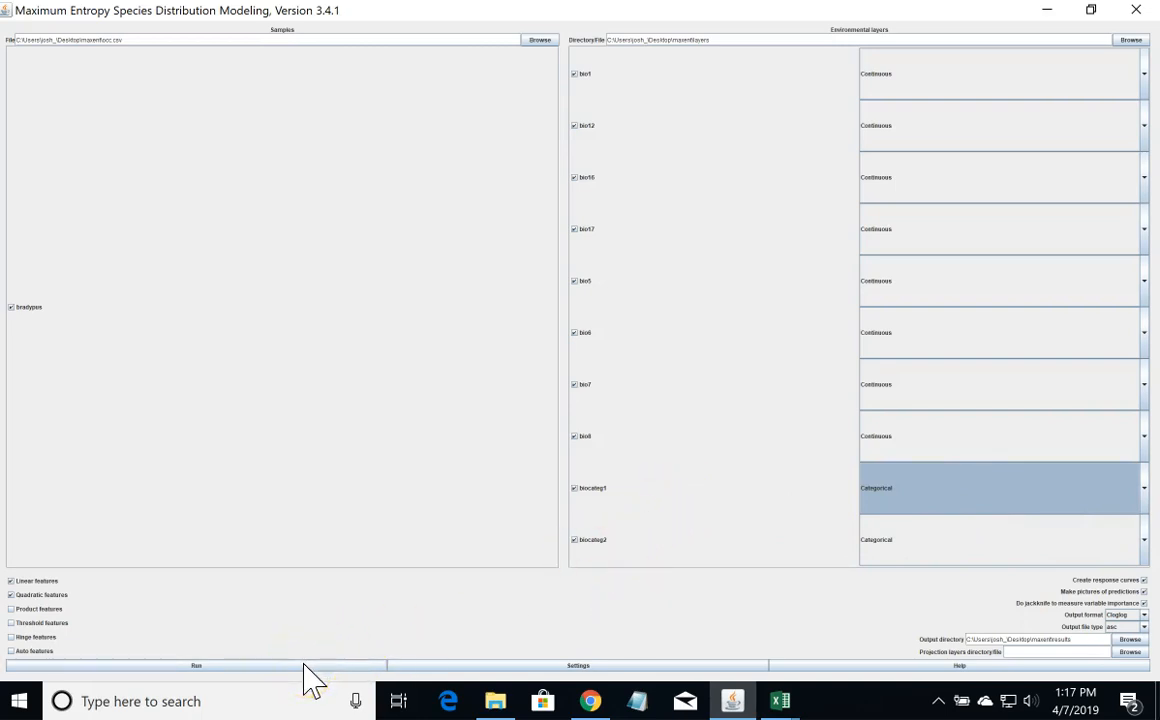
{"action": "left_click_drag", "start_coordinate": [304, 662], "coordinate": [205, 668]}
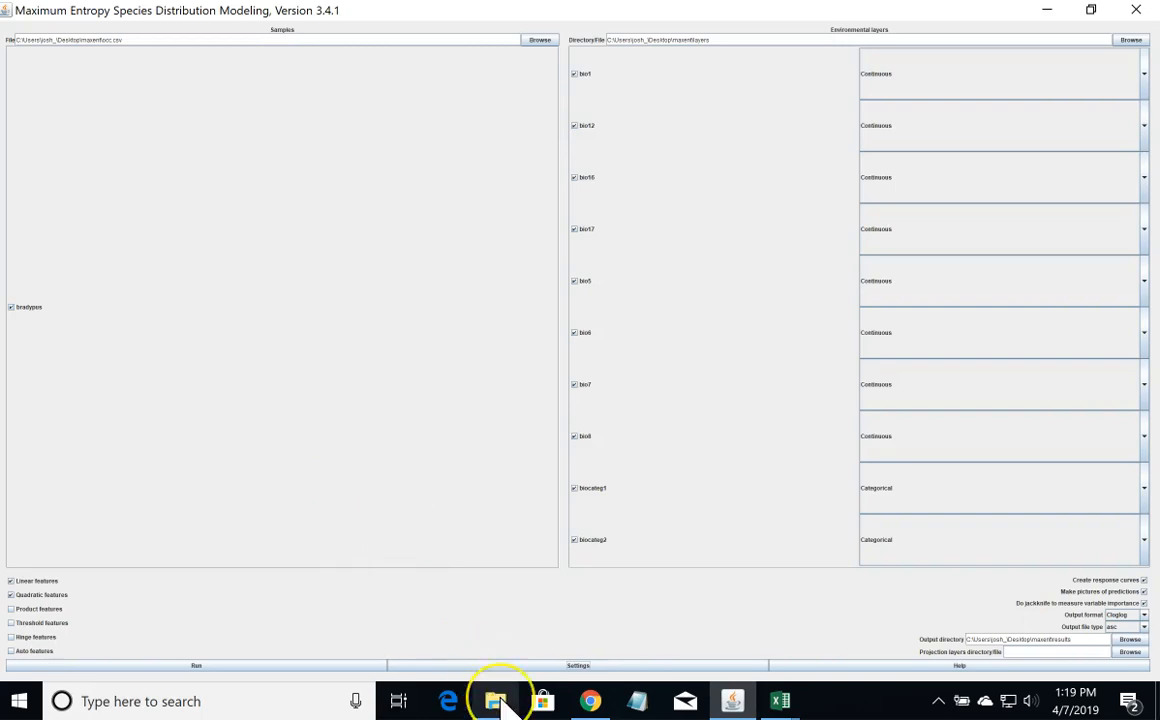
Step: Switch to File Explorer, go to the results folder inside maxent, and open the bradypus.html report
{"action": "left_click", "coordinate": [500, 701]}
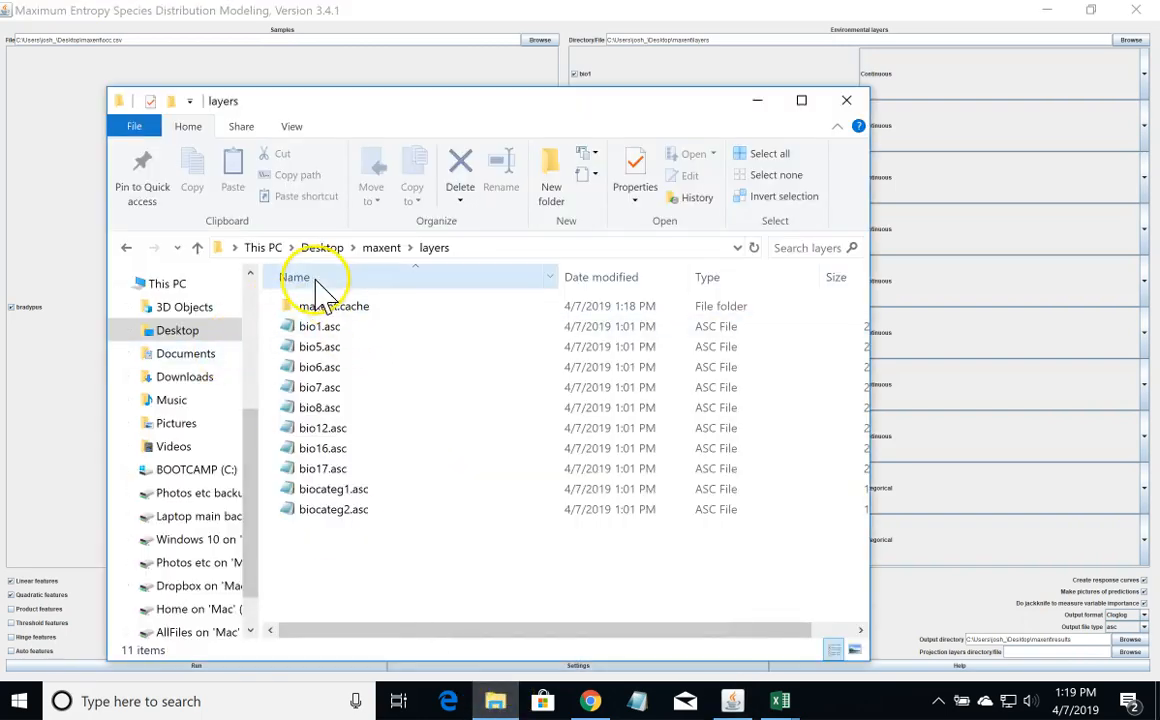
{"action": "left_click", "coordinate": [380, 248]}
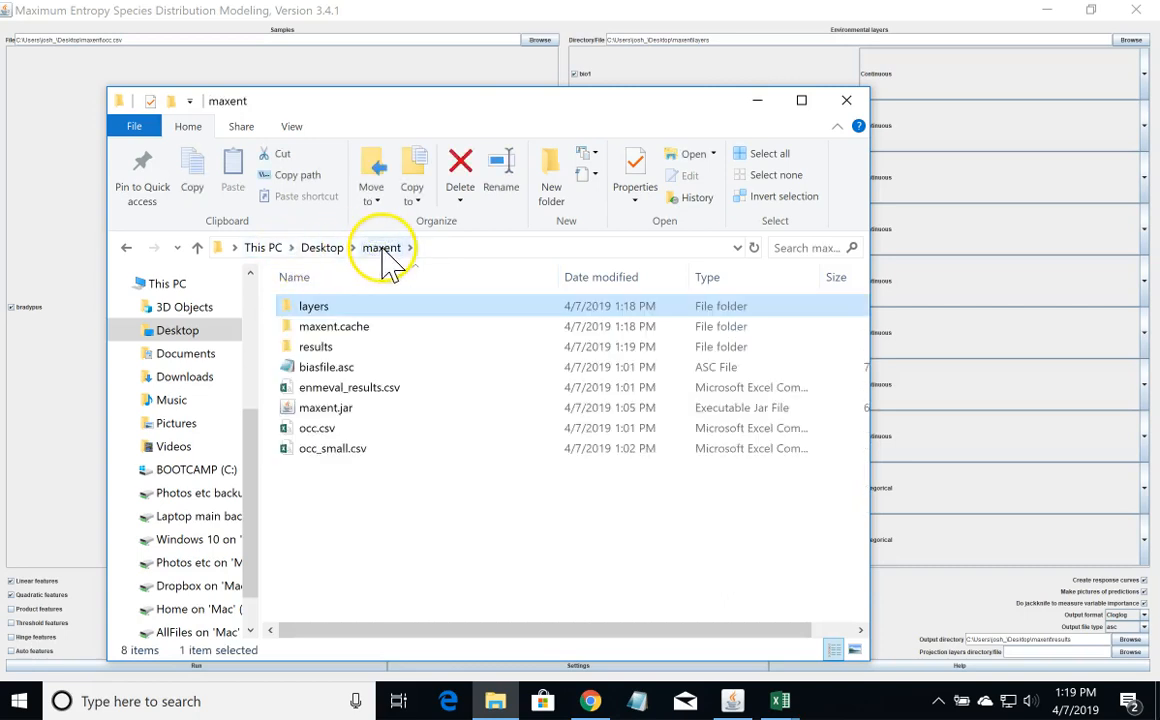
{"action": "left_click", "coordinate": [334, 346]}
{"action": "double_click", "coordinate": [334, 346]}
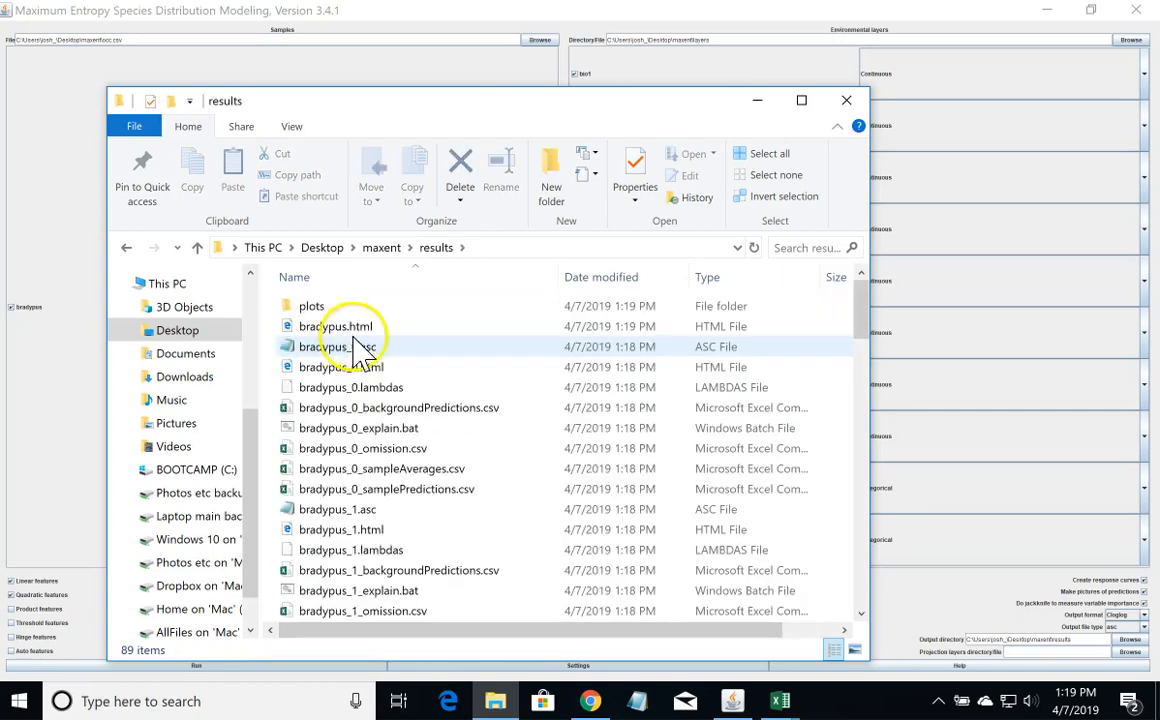
{"action": "double_click", "coordinate": [326, 327]}
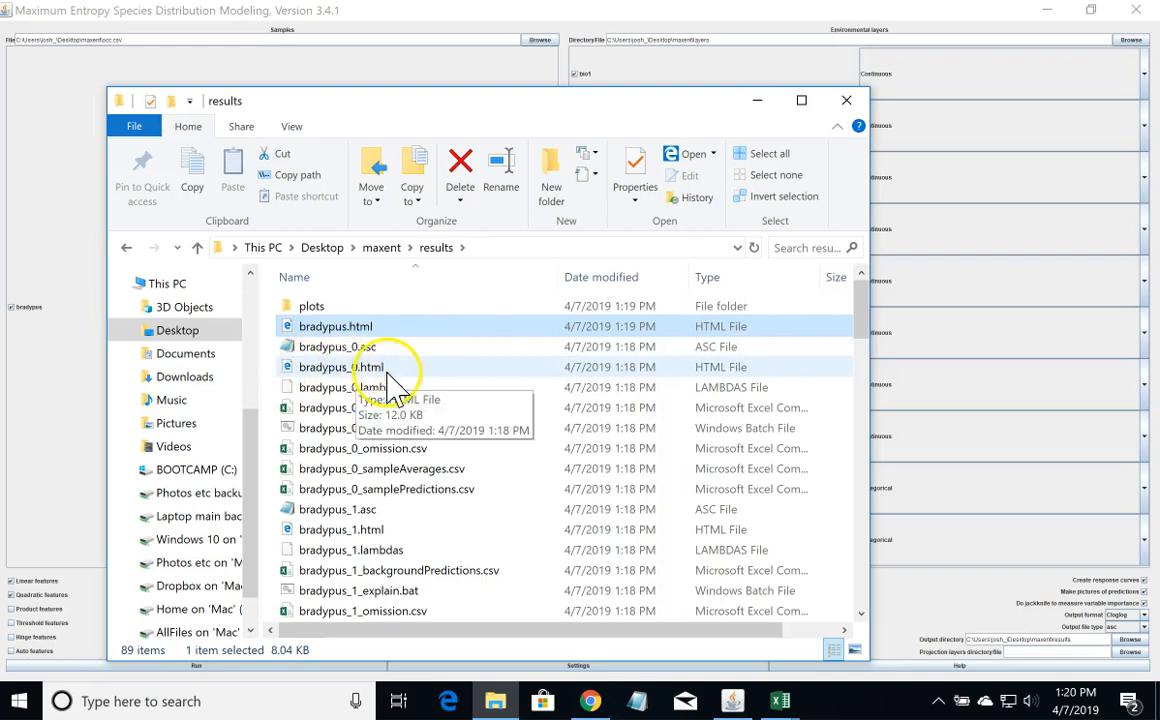
{"action": "left_click", "coordinate": [378, 326]}
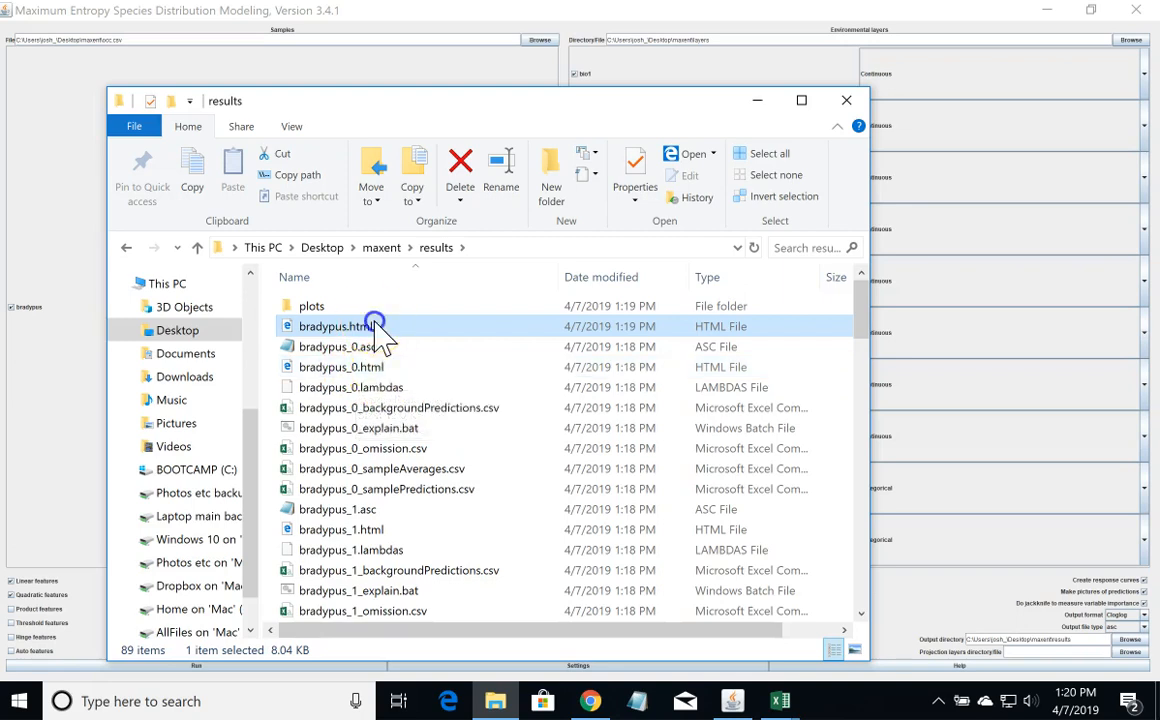
{"action": "left_click", "coordinate": [437, 333]}
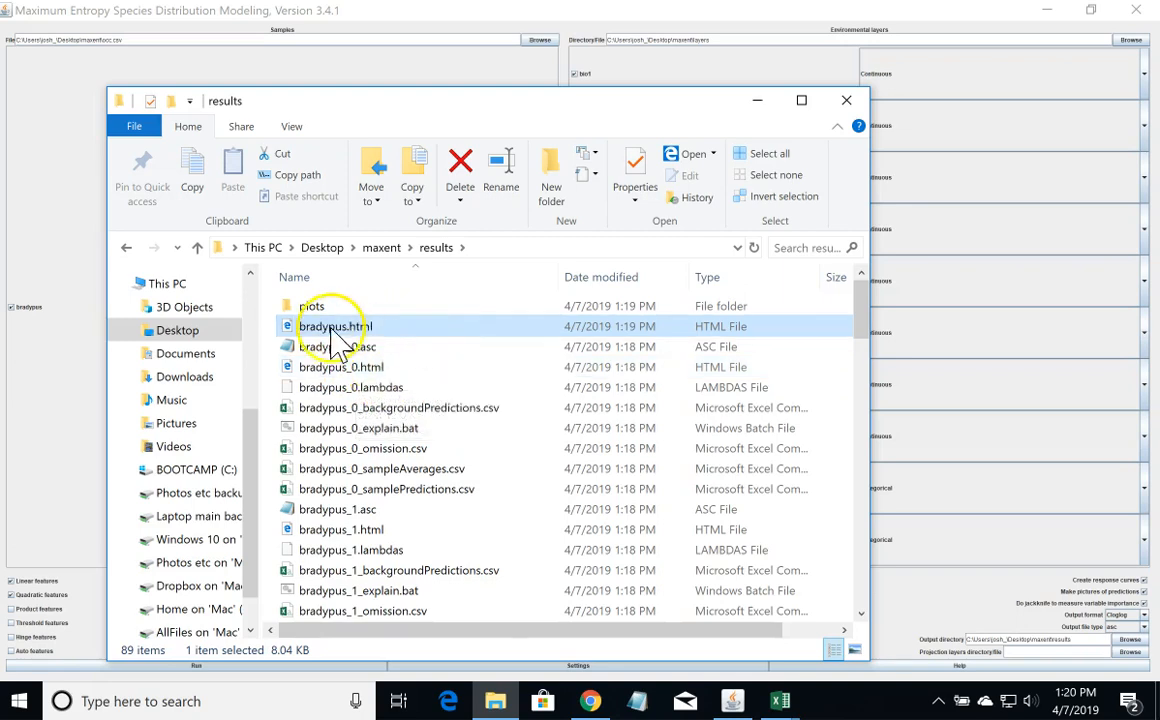
{"action": "double_click", "coordinate": [290, 338]}
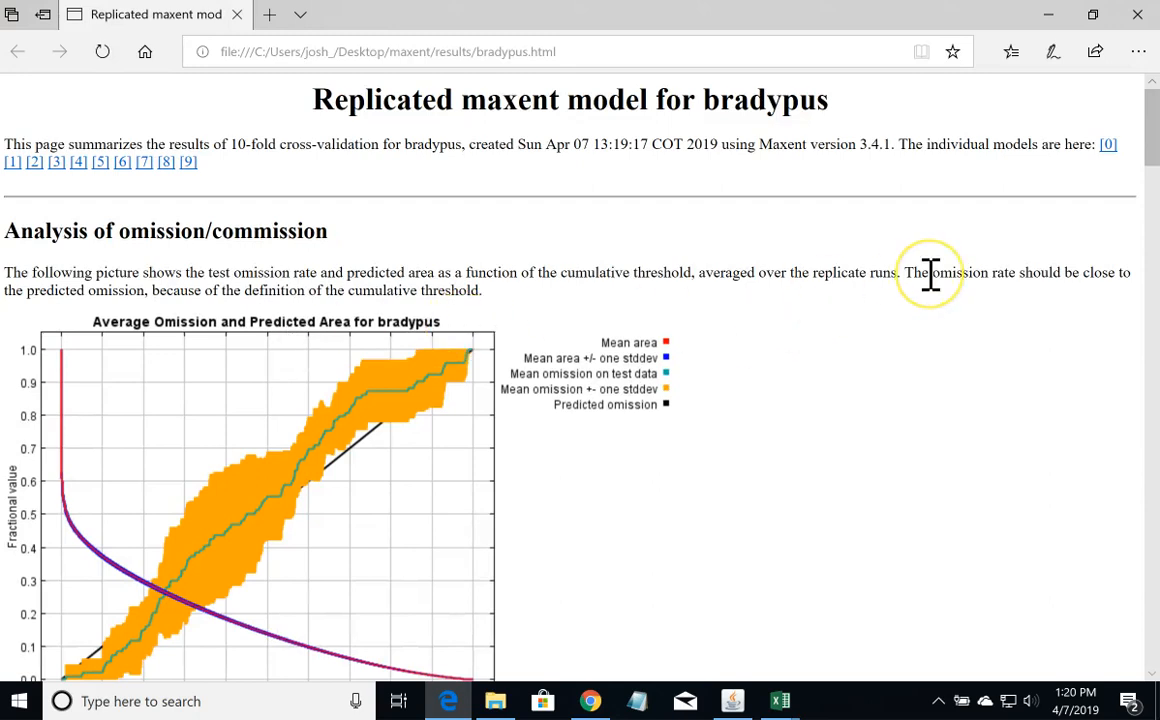
Step: Review the omission/commission plot and the ROC curve in the report, highlighting the average test AUC value in the text
{"action": "scroll", "coordinate": [930, 275], "scroll_direction": "down", "scroll_amount": 1}
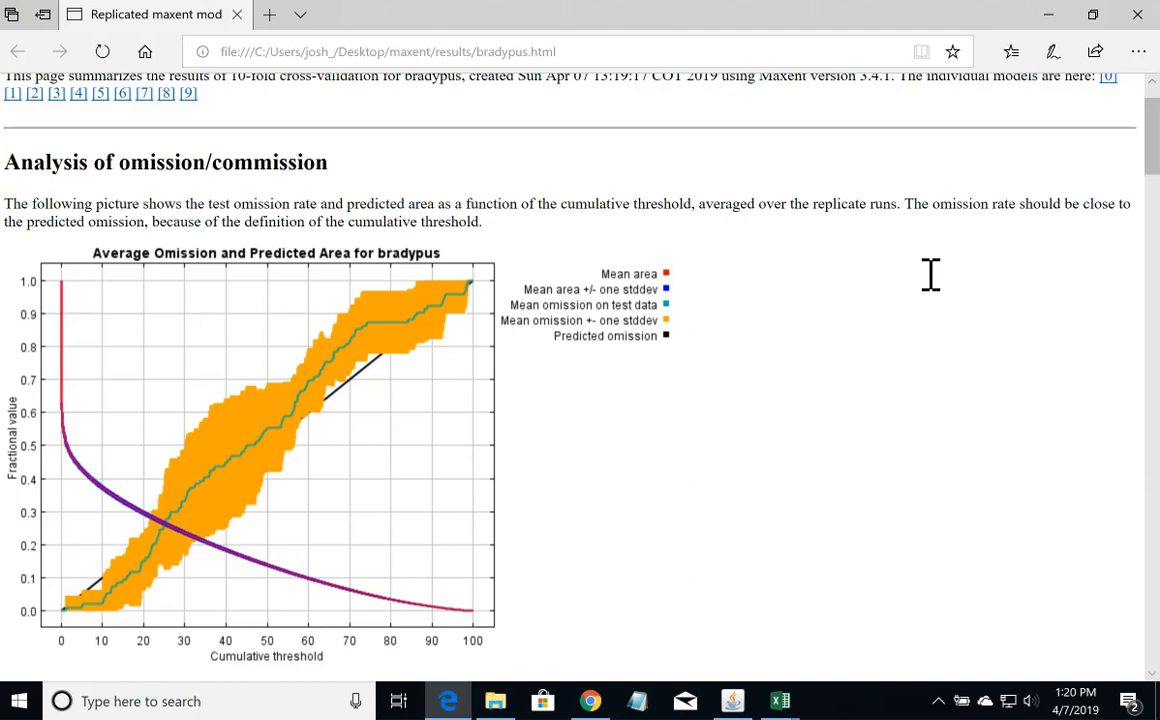
{"action": "scroll", "coordinate": [930, 275], "scroll_direction": "down", "scroll_amount": 6}
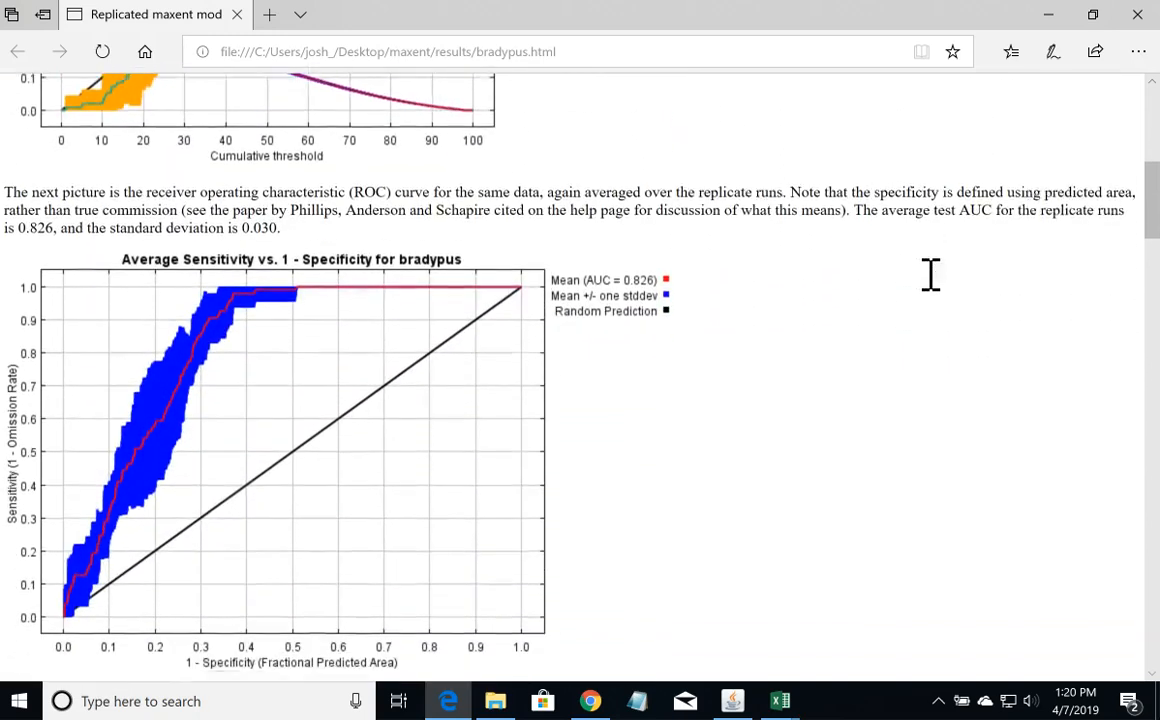
{"action": "left_click", "coordinate": [761, 238]}
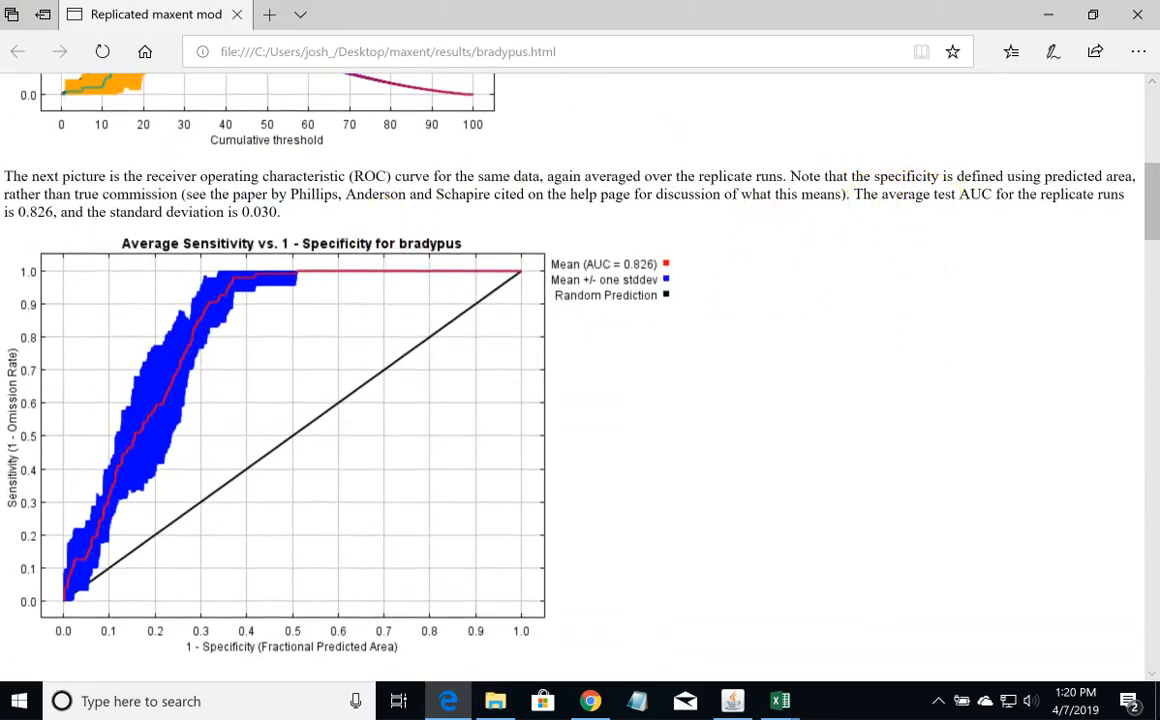
{"action": "left_click_drag", "start_coordinate": [18, 217], "coordinate": [50, 214]}
{"action": "left_click_drag", "start_coordinate": [50, 218], "coordinate": [55, 214]}
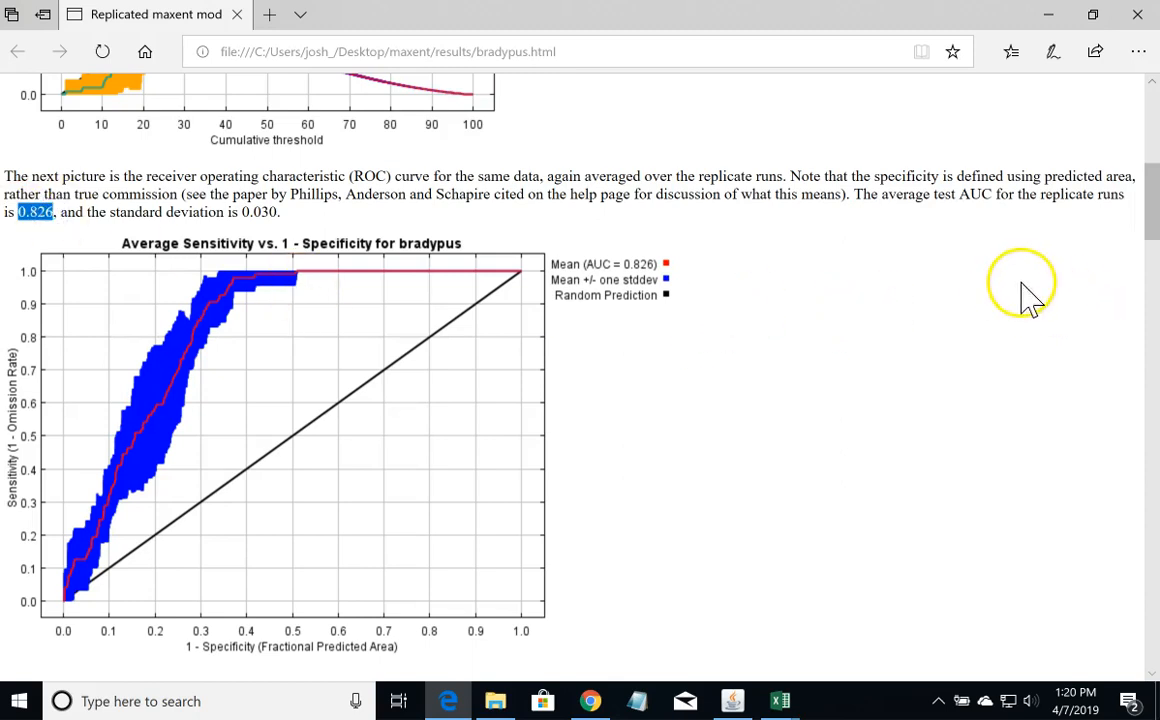
Step: View the mean prediction map from Pictures of the model at full size, enlarge it, and return to the report's Response curves section
{"action": "scroll", "coordinate": [1020, 282], "scroll_direction": "down", "scroll_amount": 5}
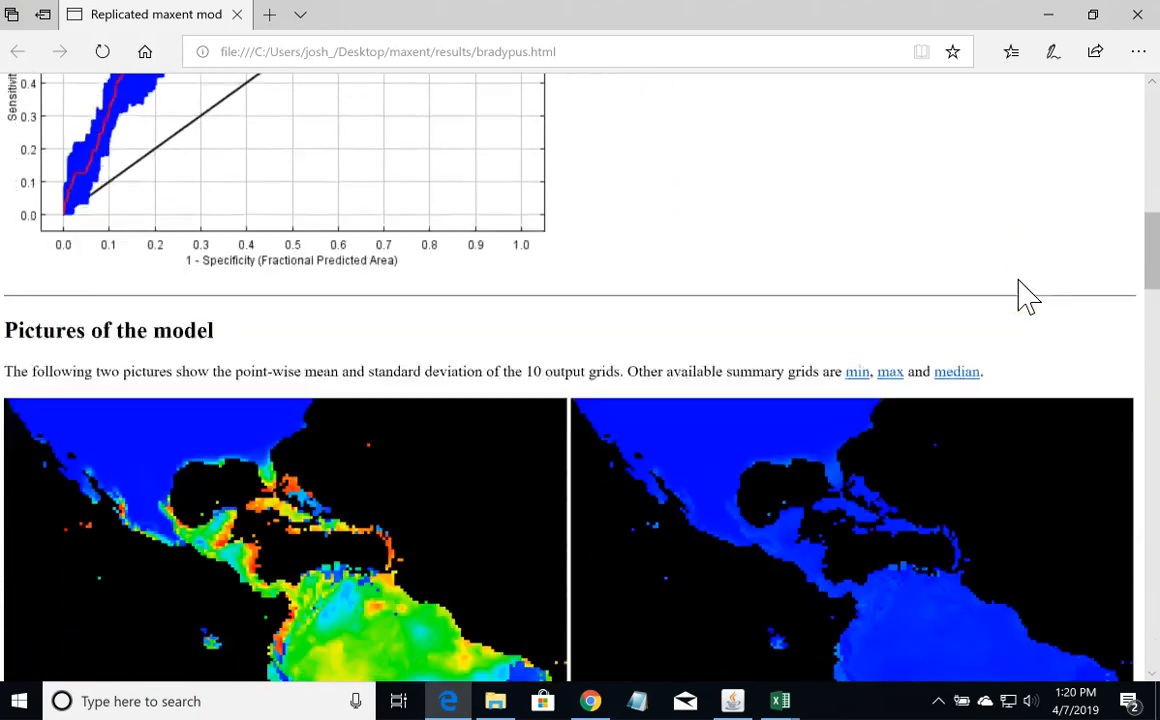
{"action": "scroll", "coordinate": [1023, 293], "scroll_direction": "down", "scroll_amount": 2}
{"action": "scroll", "coordinate": [1023, 293], "scroll_direction": "up", "scroll_amount": 1}
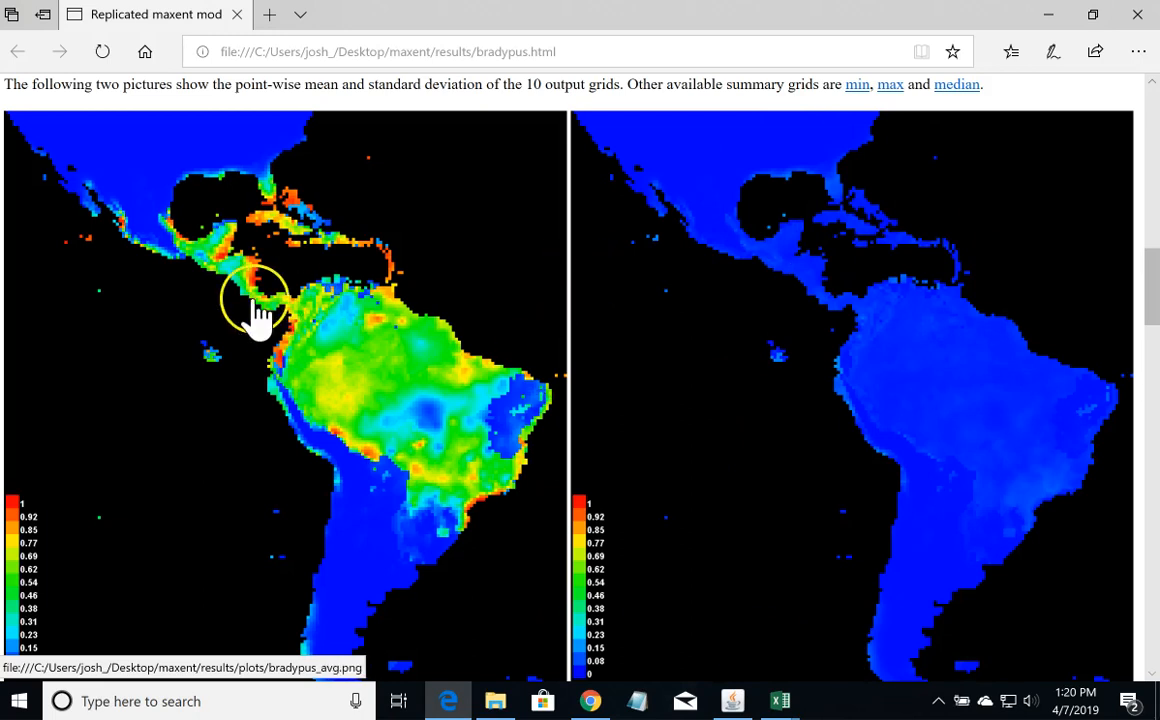
{"action": "left_click", "coordinate": [200, 320]}
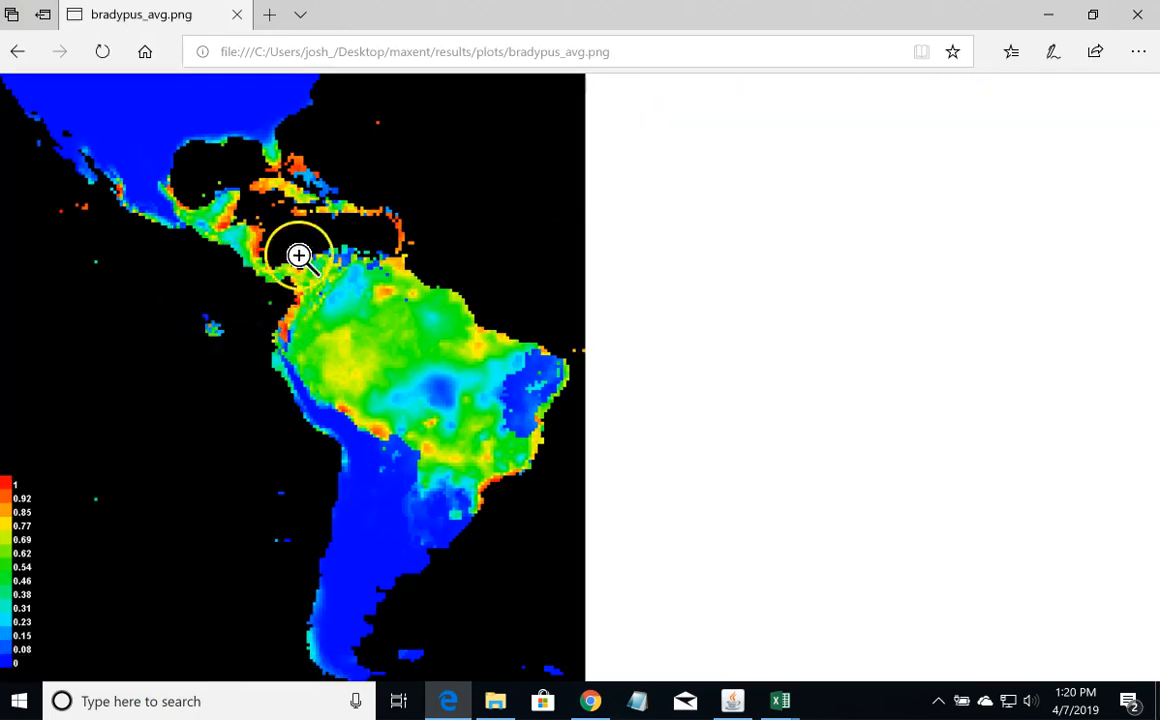
{"action": "left_click", "coordinate": [273, 303]}
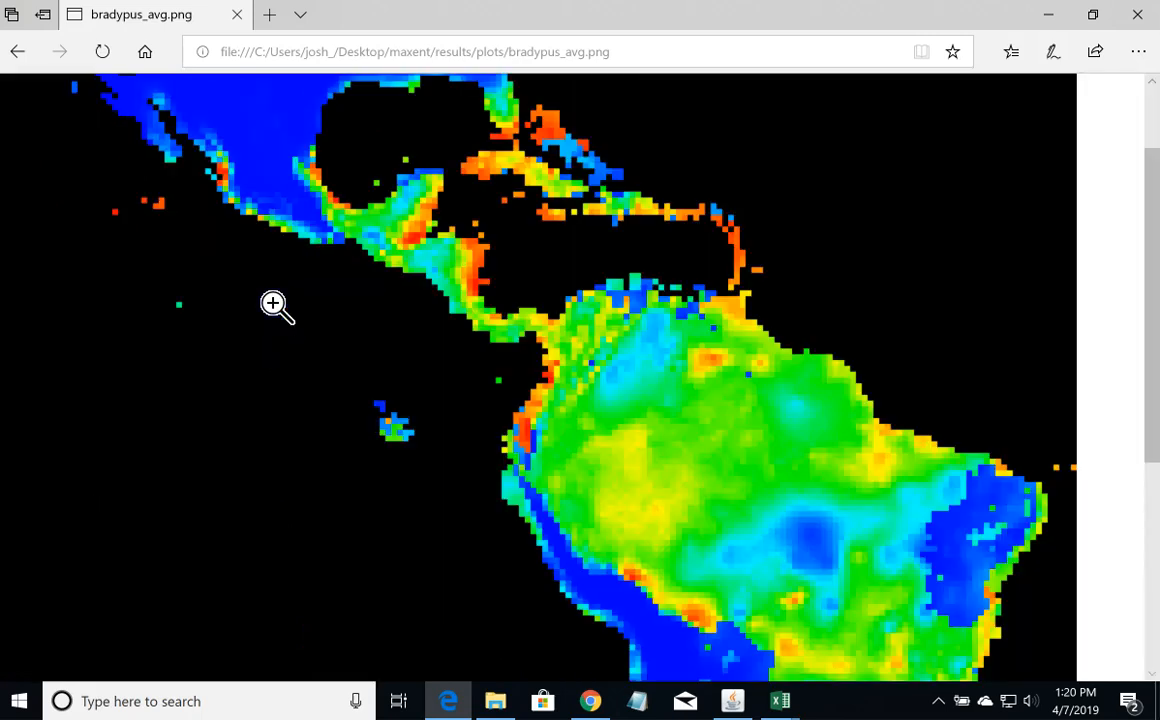
{"action": "scroll", "coordinate": [537, 300], "scroll_direction": "down", "scroll_amount": 1}
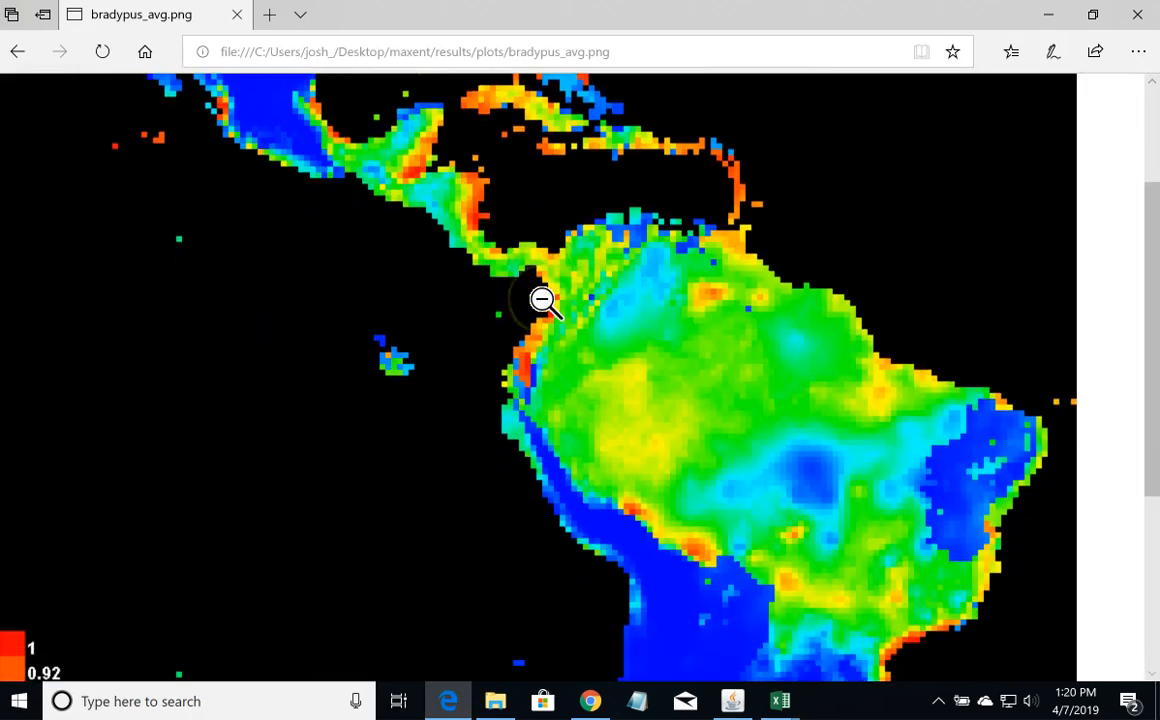
{"action": "right_click", "coordinate": [513, 232]}
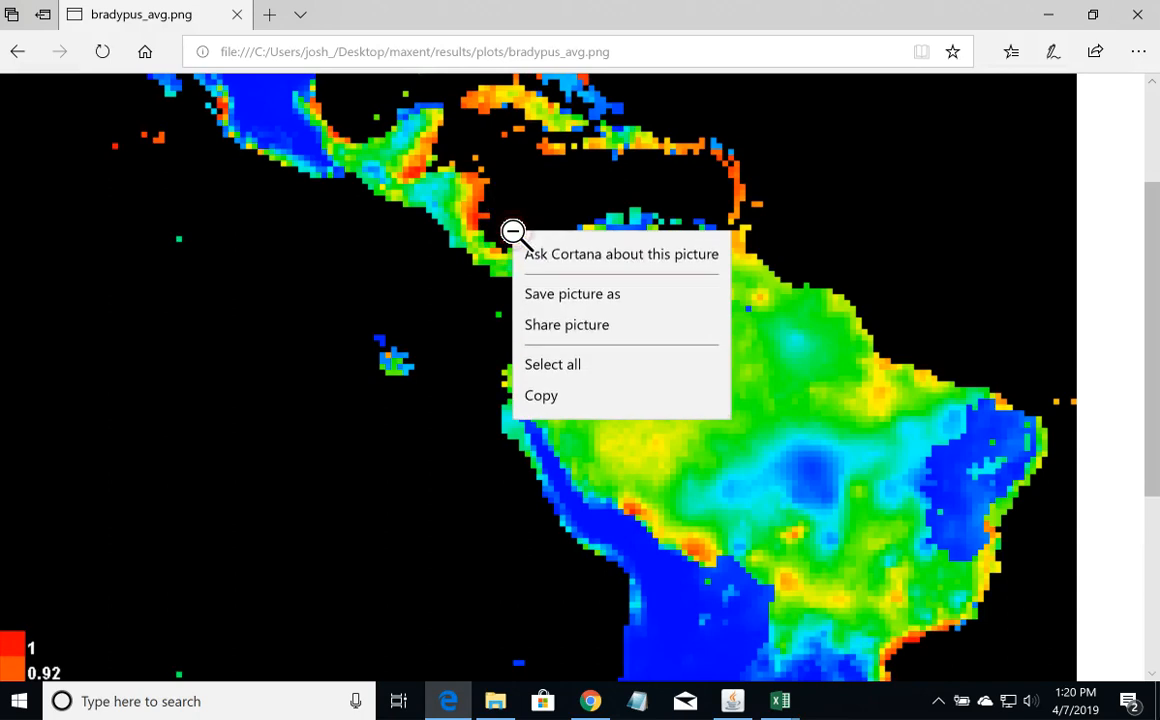
{"action": "left_click", "coordinate": [21, 55]}
{"action": "left_click", "coordinate": [21, 56]}
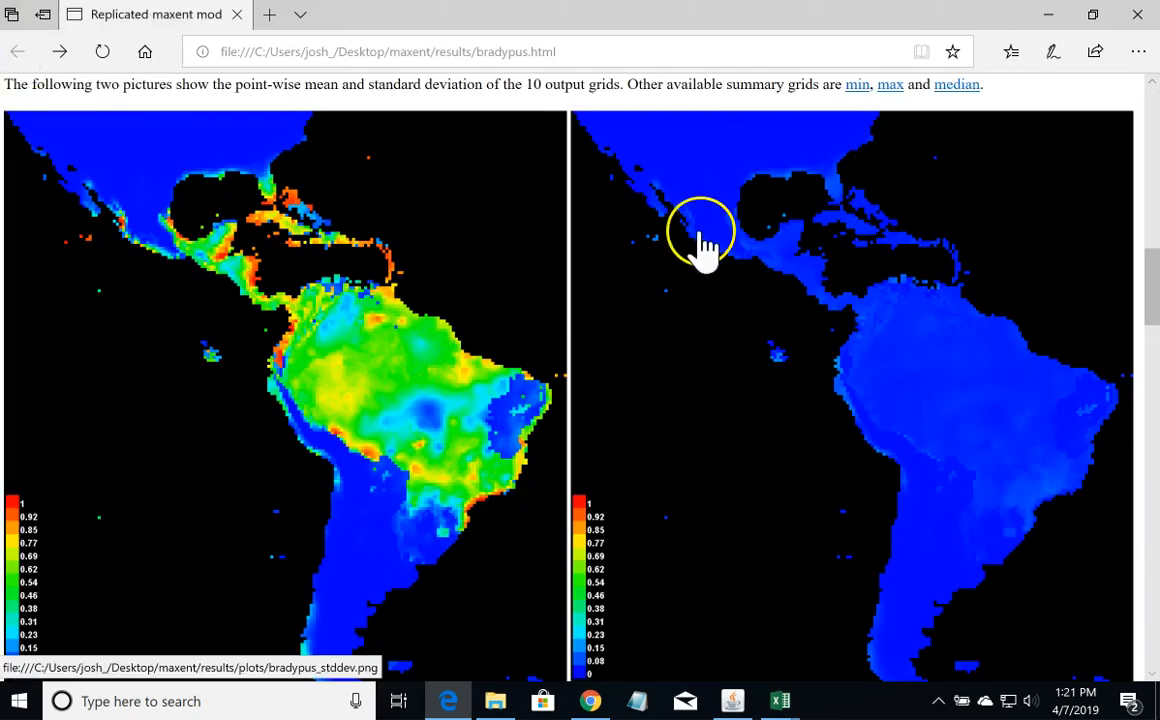
{"action": "scroll", "coordinate": [725, 196], "scroll_direction": "down", "scroll_amount": 3}
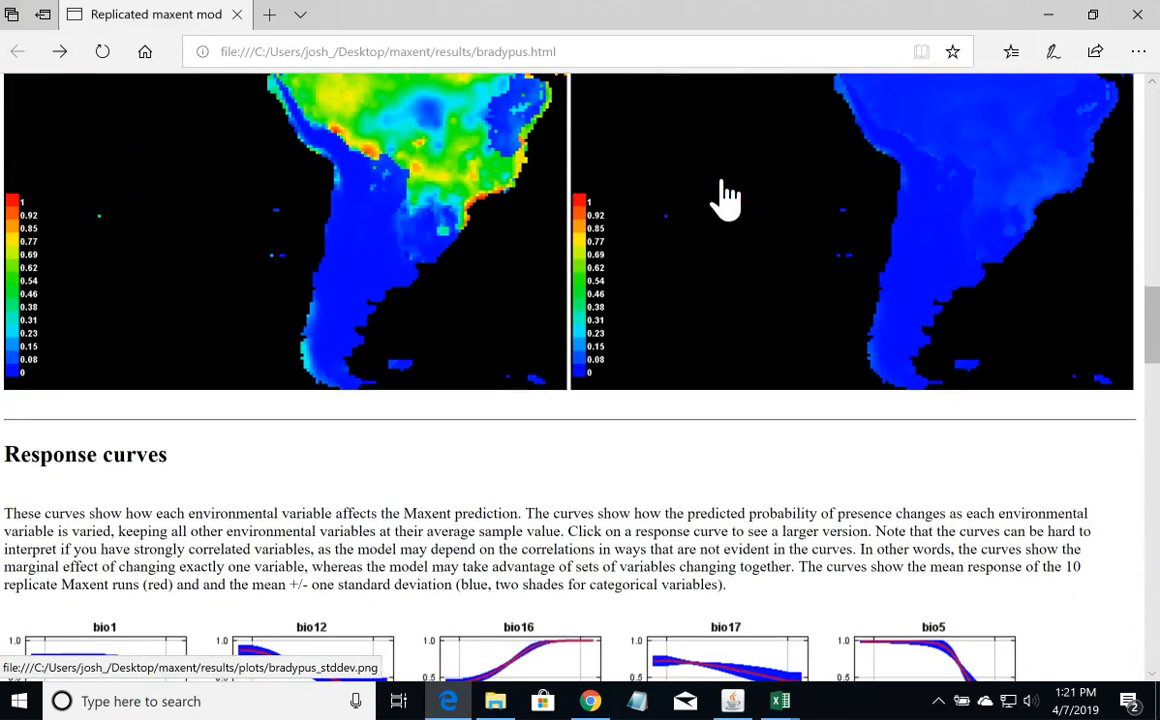
{"action": "scroll", "coordinate": [725, 196], "scroll_direction": "down", "scroll_amount": 1}
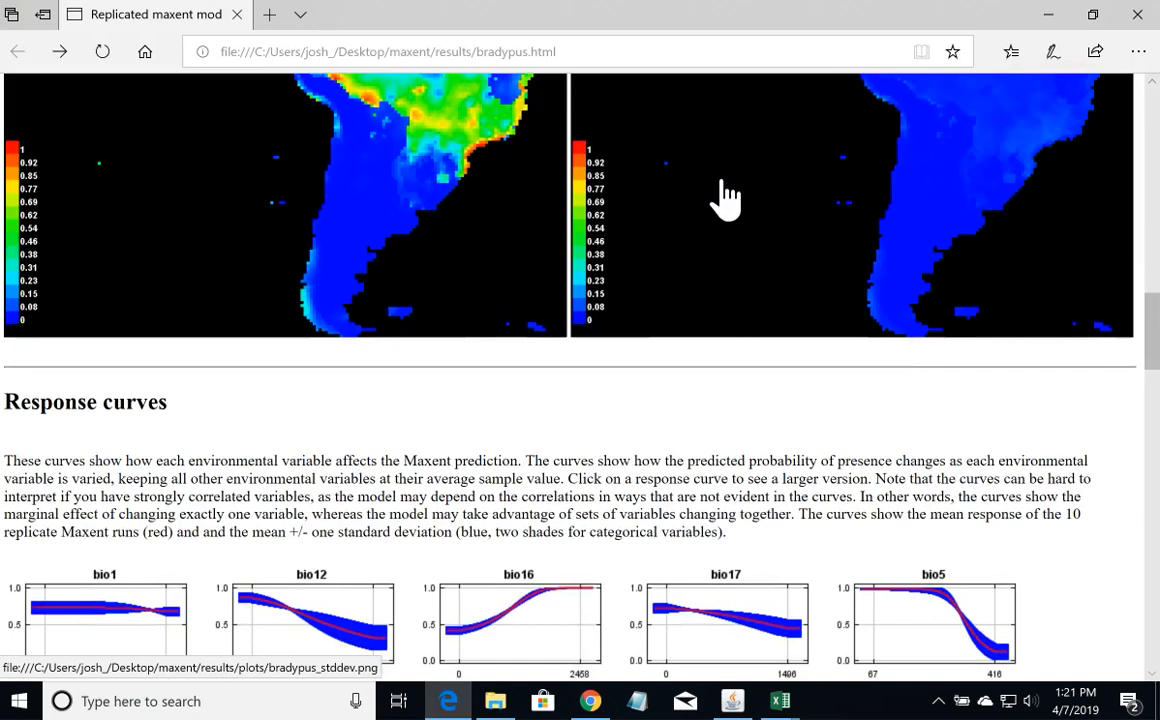
Step: Switch to File Explorer and select the averaged output raster bradypus_avg.asc in the results folder
{"action": "left_click", "coordinate": [495, 701]}
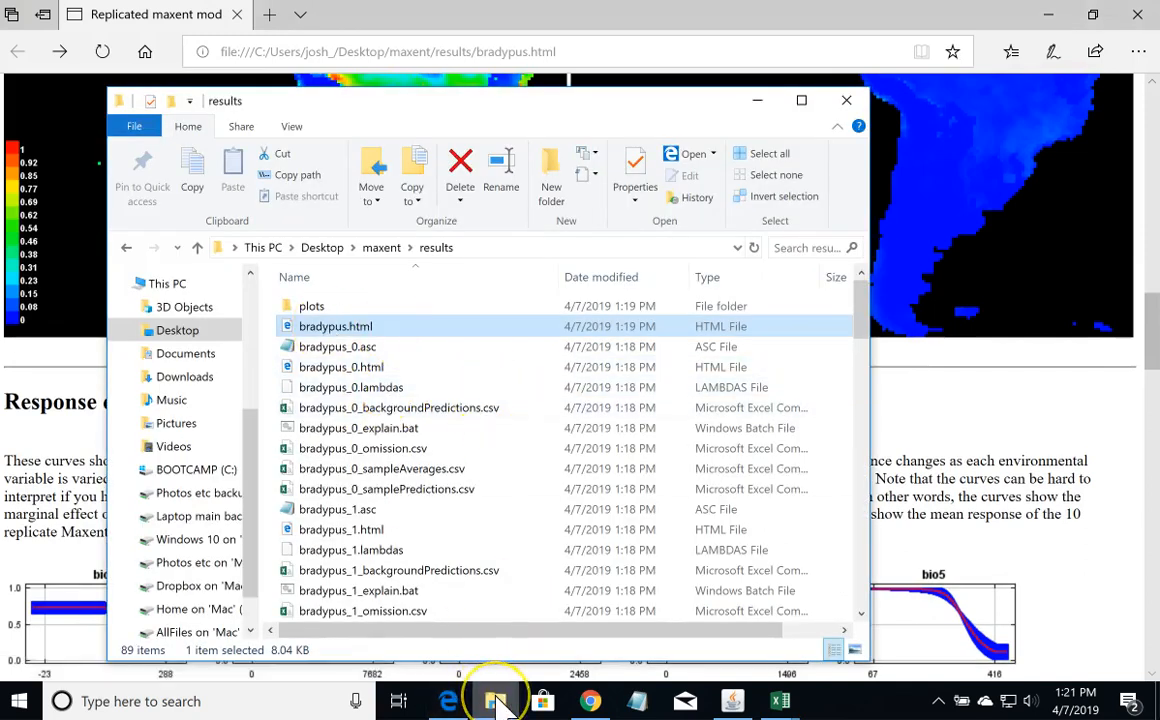
{"action": "mouse_move", "coordinate": [497, 699]}
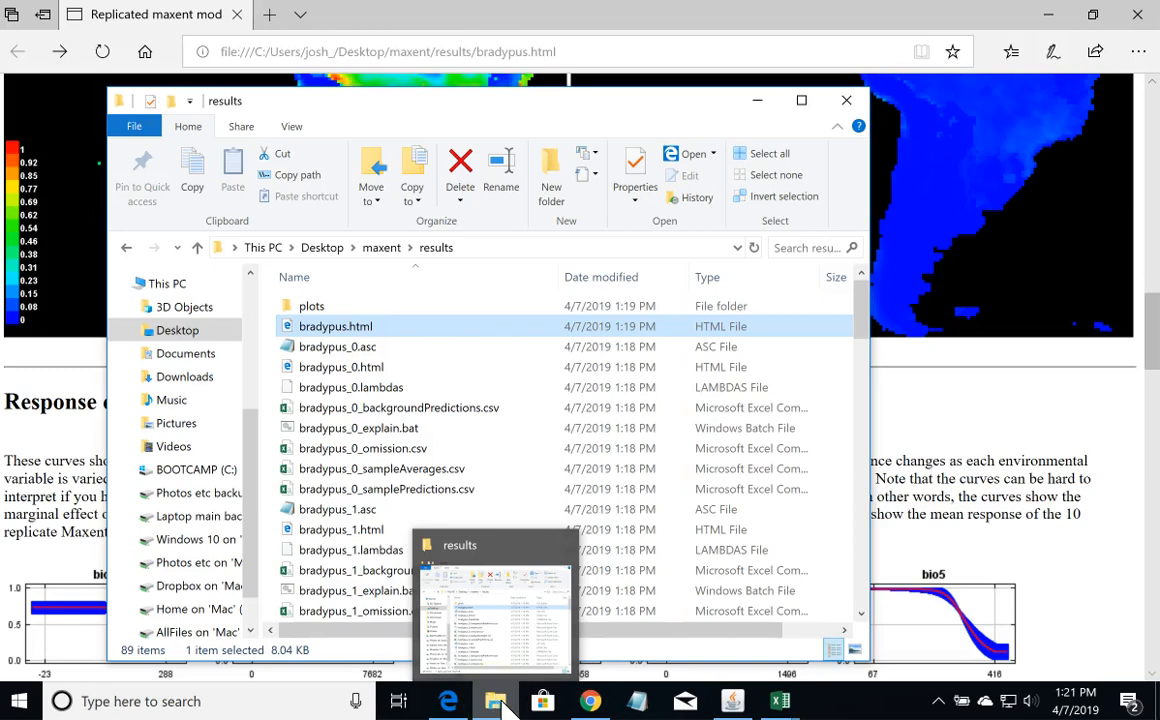
{"action": "left_click", "coordinate": [495, 701]}
{"action": "left_click", "coordinate": [490, 700]}
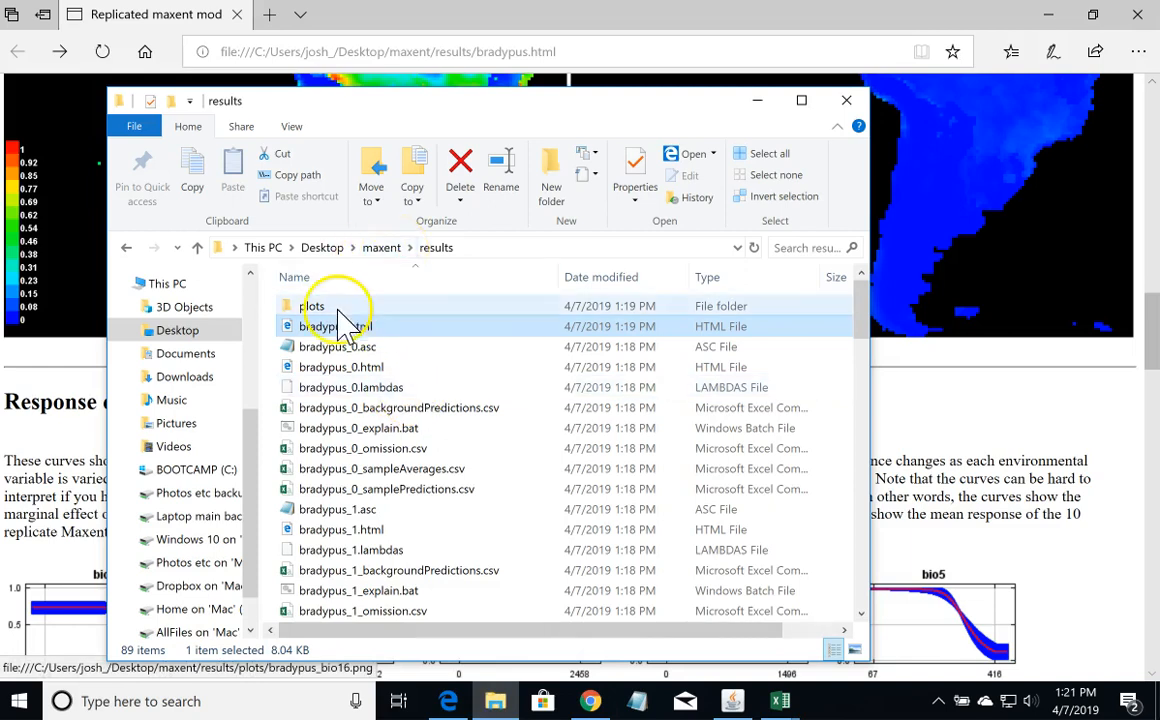
{"action": "left_click", "coordinate": [527, 318]}
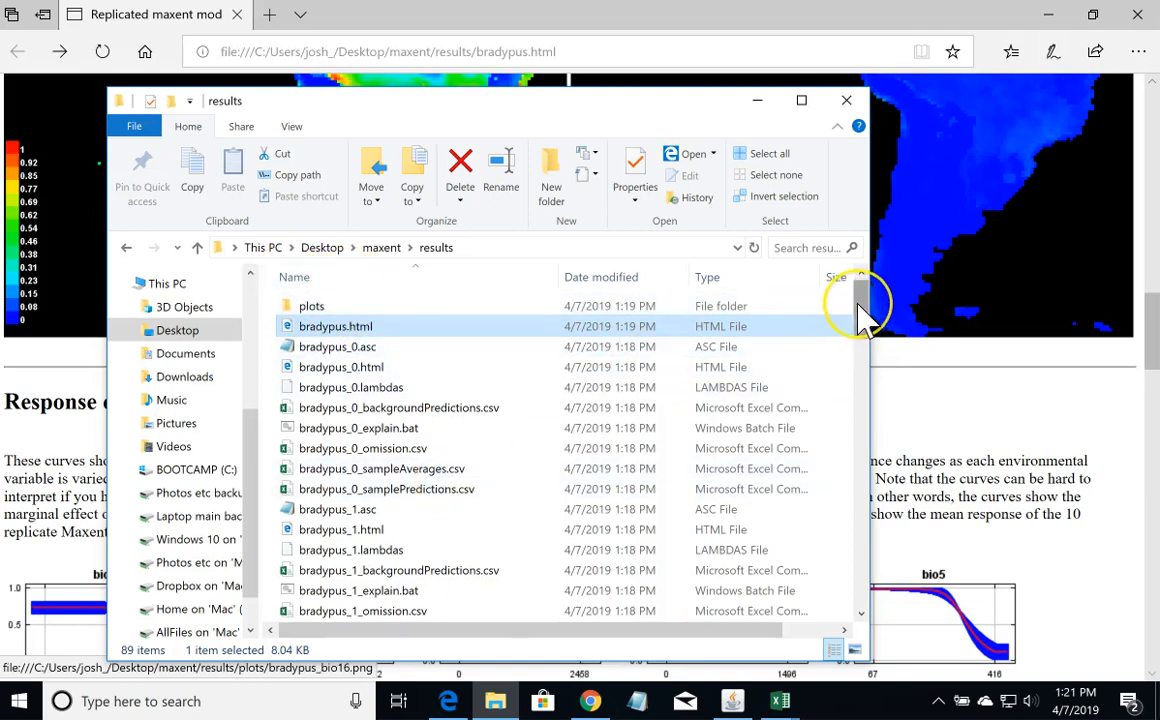
{"action": "left_click_drag", "start_coordinate": [857, 305], "coordinate": [870, 577]}
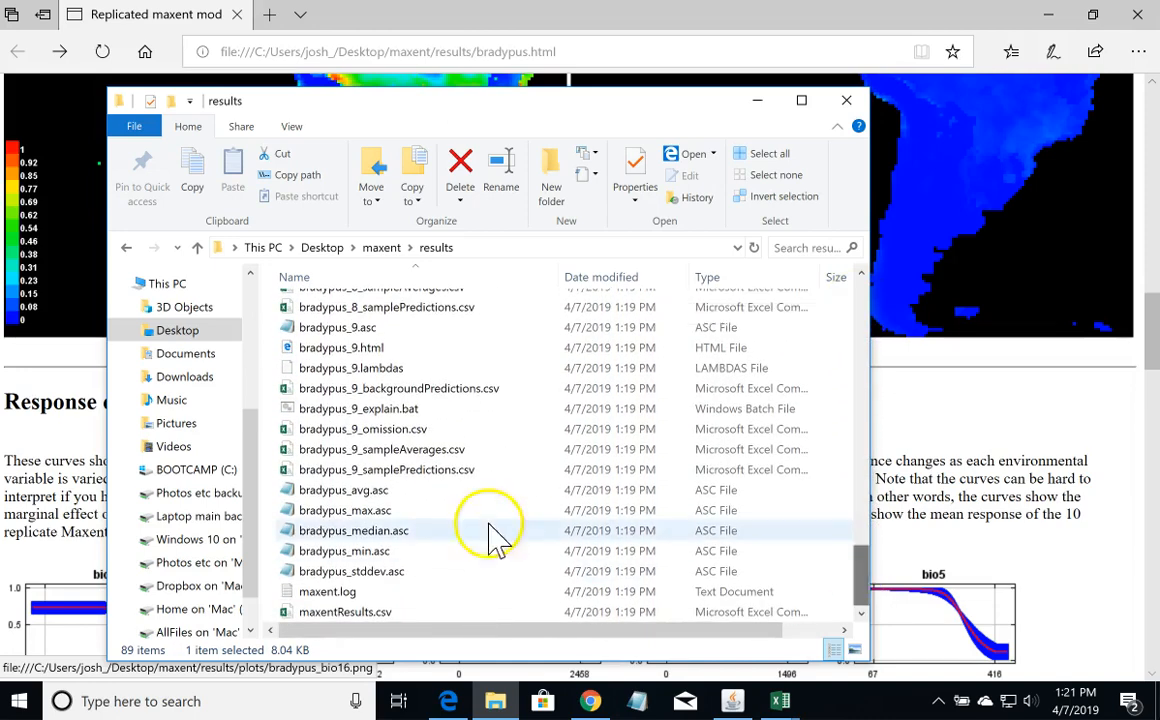
{"action": "left_click", "coordinate": [438, 486]}
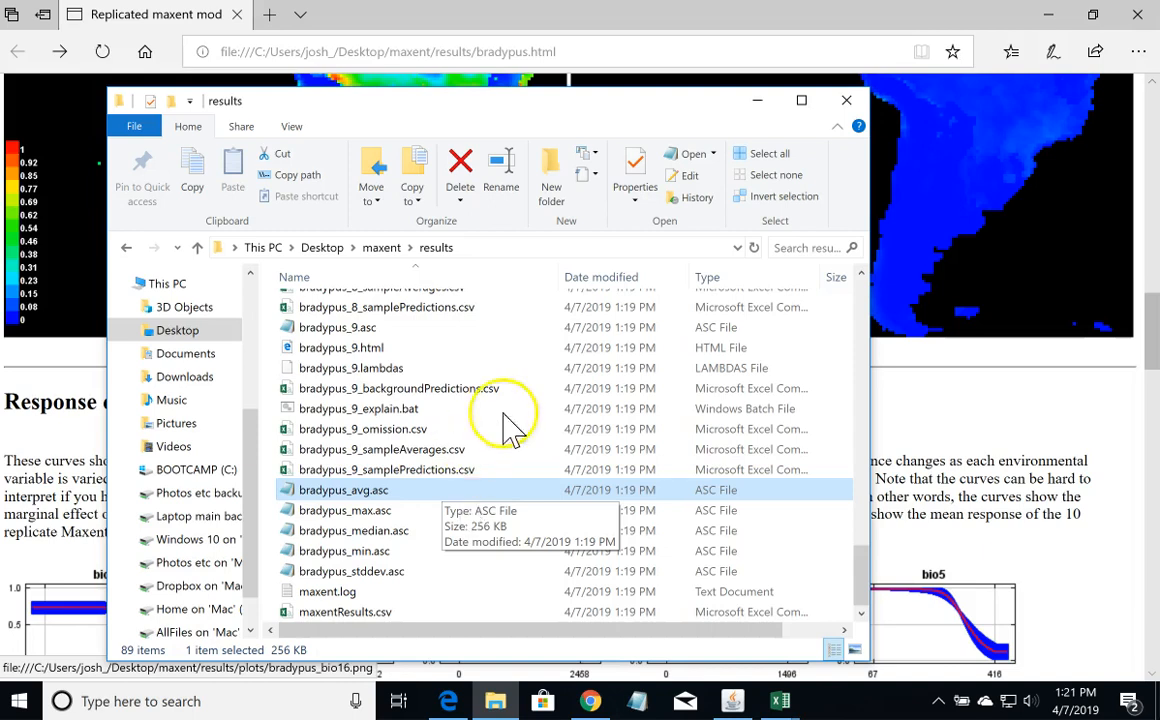
Step: Return to the bradypus report in Edge and examine the response curves and the jackknife plots of training gain, test gain and AUC
{"action": "left_click", "coordinate": [594, 701]}
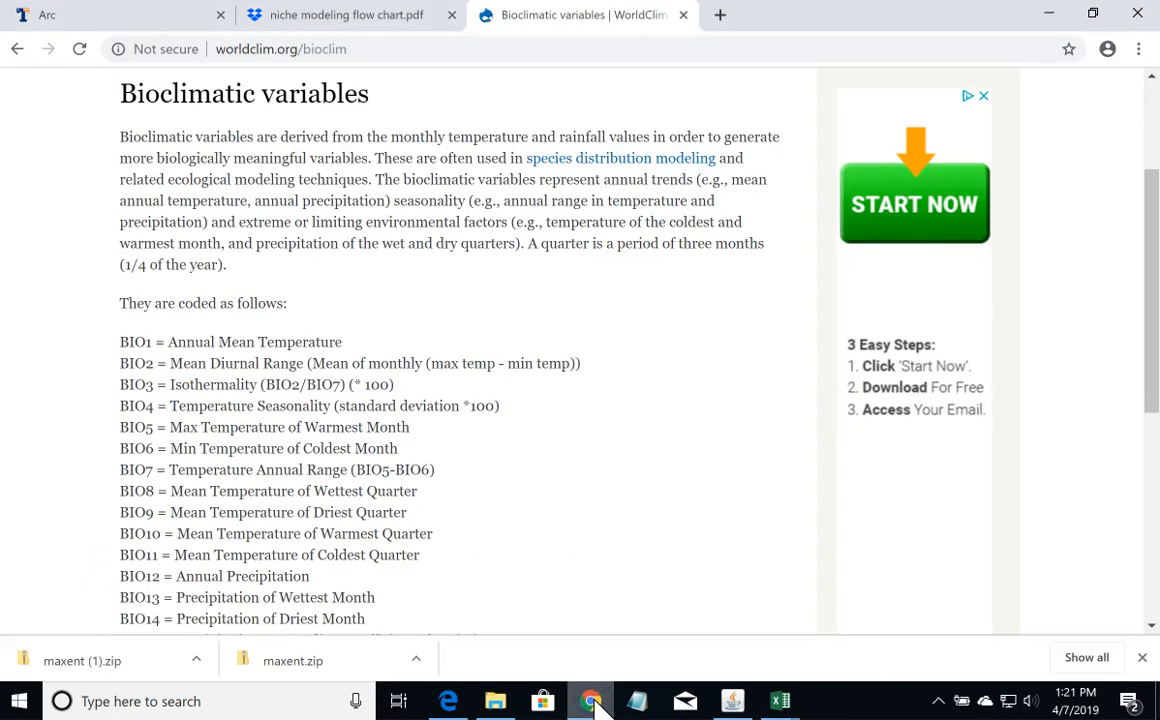
{"action": "left_click", "coordinate": [447, 701]}
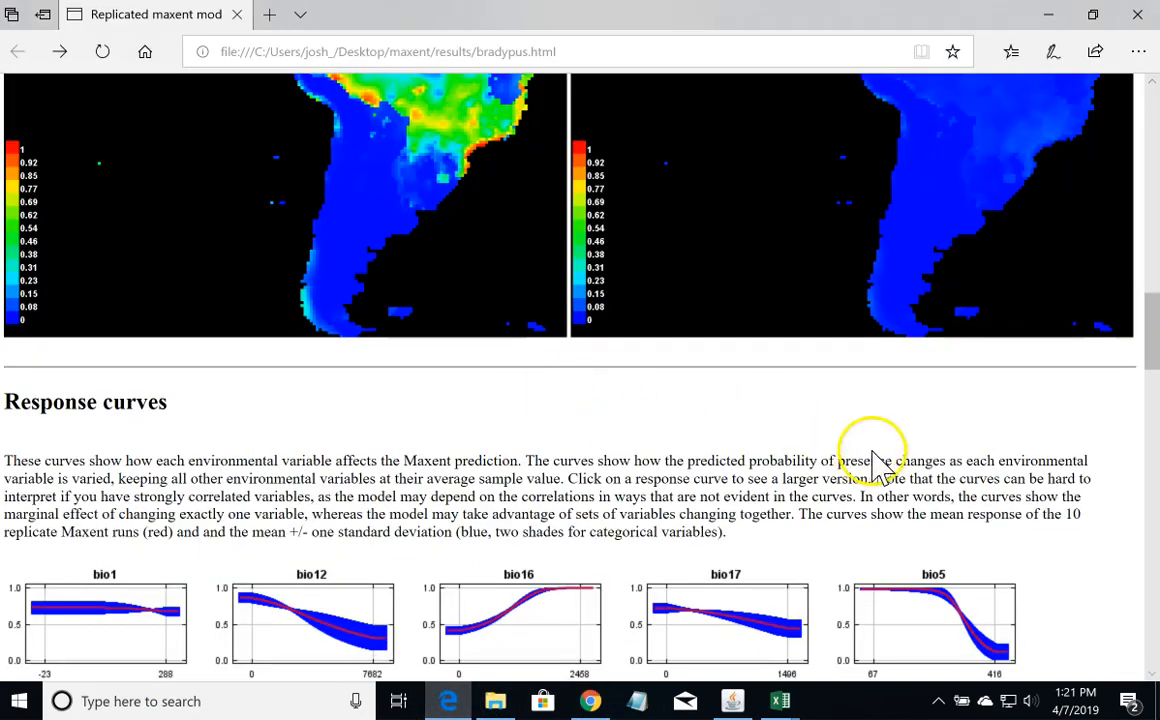
{"action": "scroll", "coordinate": [981, 423], "scroll_direction": "down", "scroll_amount": 5}
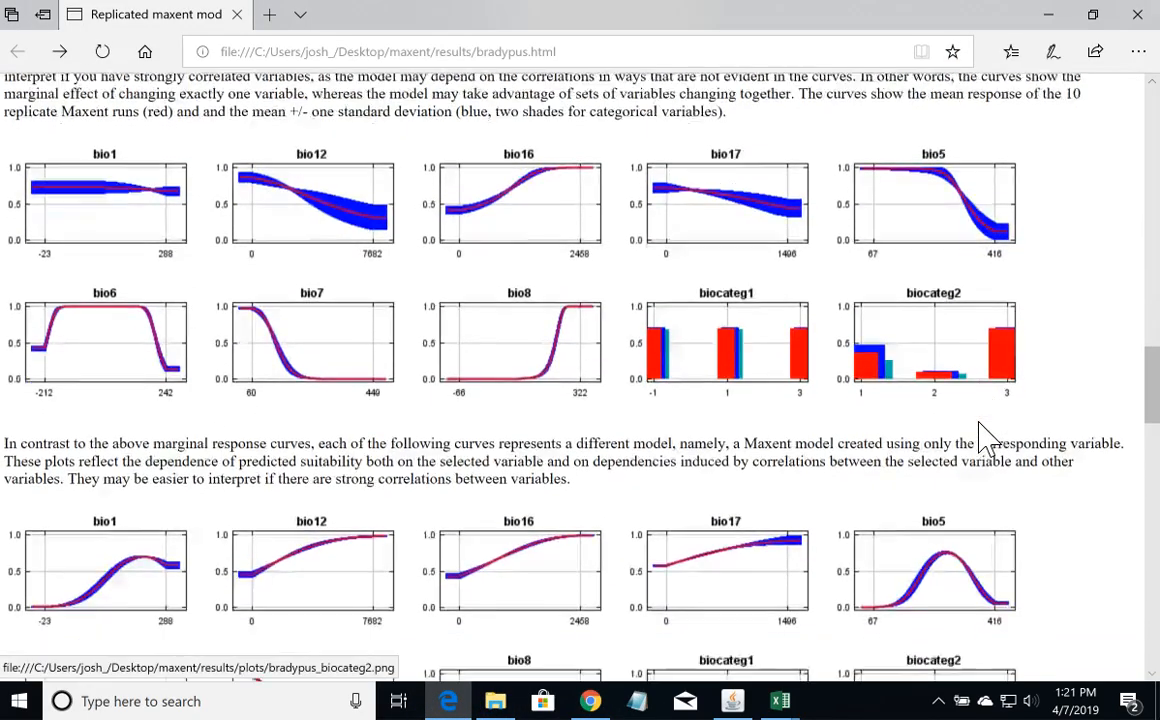
{"action": "scroll", "coordinate": [981, 423], "scroll_direction": "down", "scroll_amount": 10}
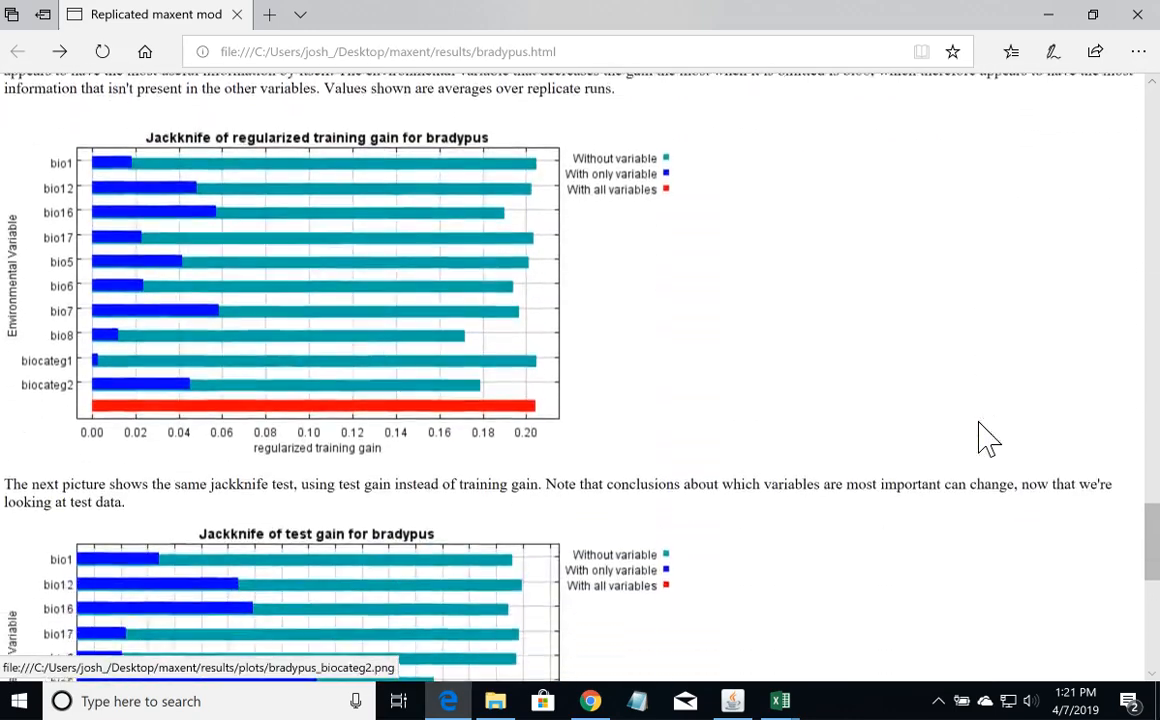
{"action": "scroll", "coordinate": [988, 437], "scroll_direction": "down", "scroll_amount": 3}
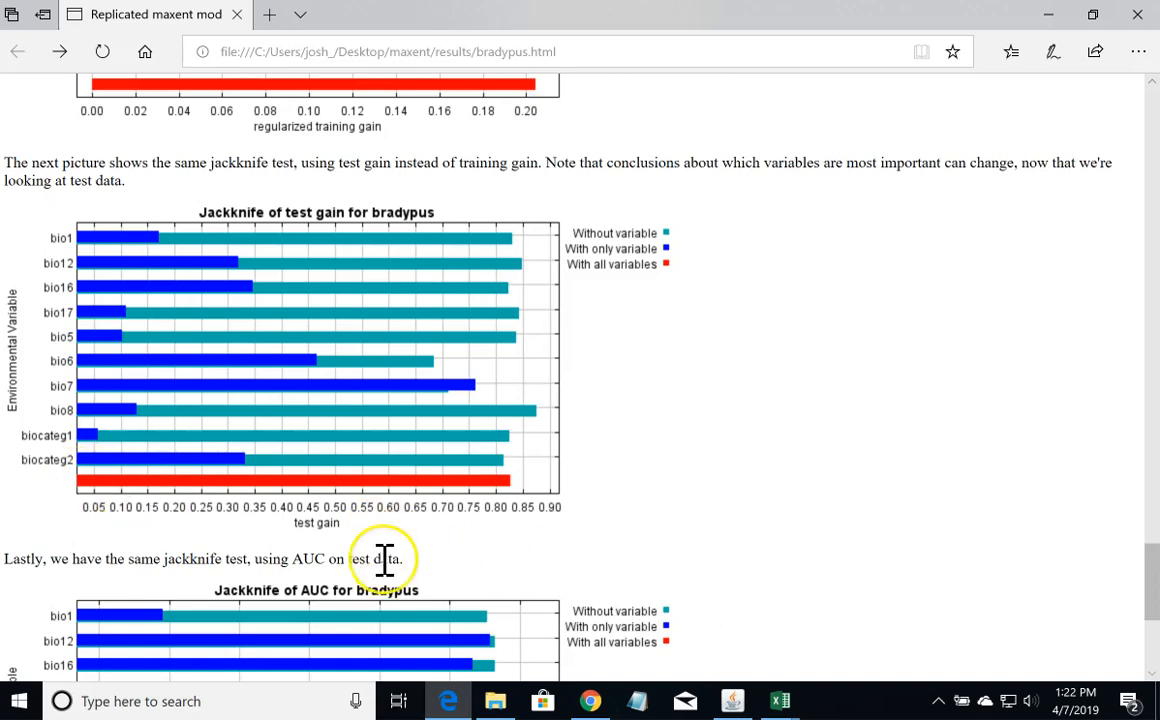
{"action": "scroll", "coordinate": [384, 560], "scroll_direction": "down", "scroll_amount": 2}
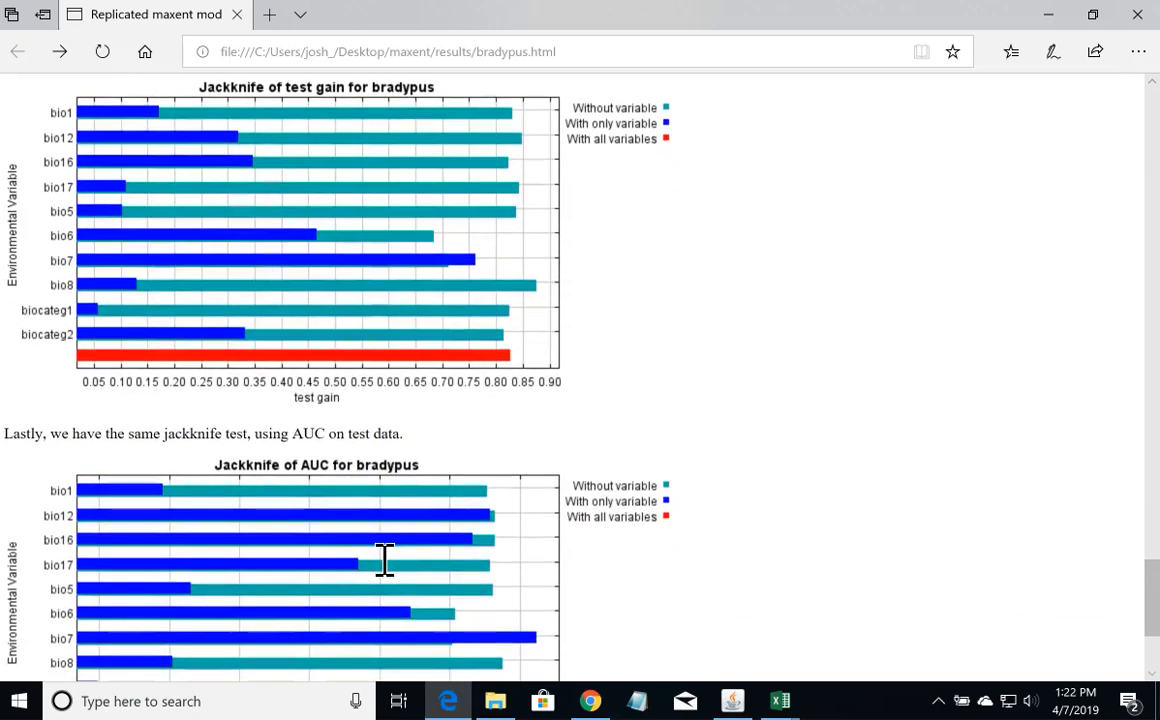
{"action": "scroll", "coordinate": [384, 560], "scroll_direction": "up", "scroll_amount": 8}
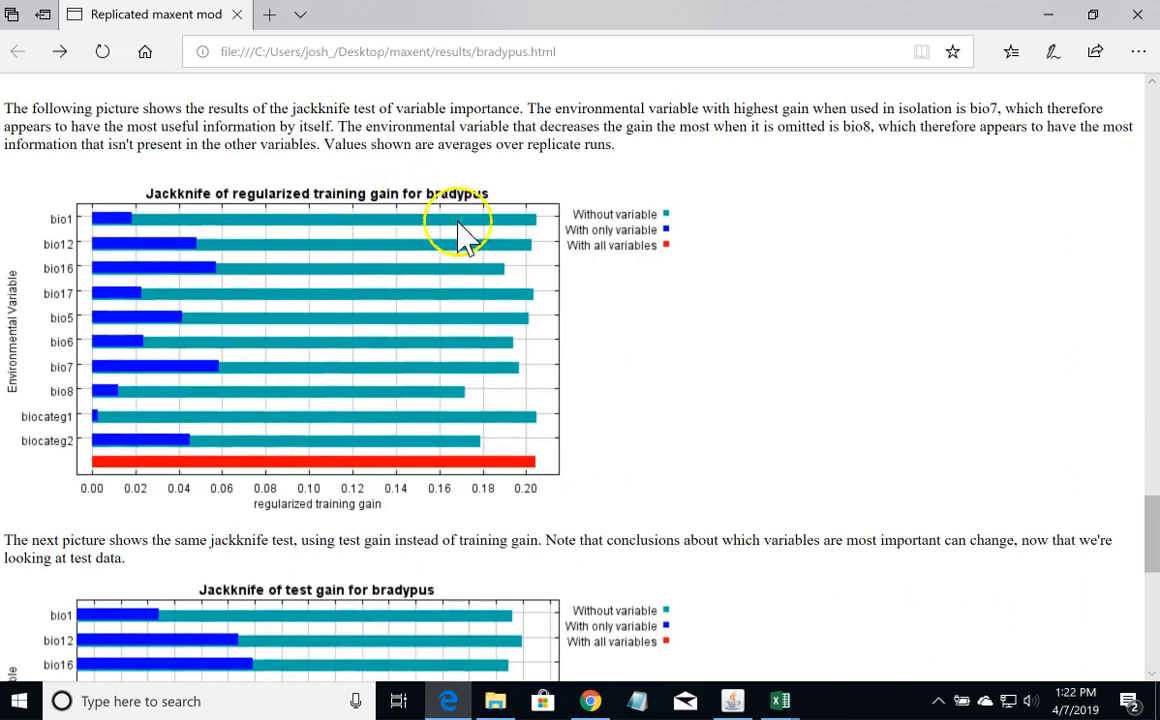
{"action": "scroll", "coordinate": [618, 462], "scroll_direction": "down", "scroll_amount": 6}
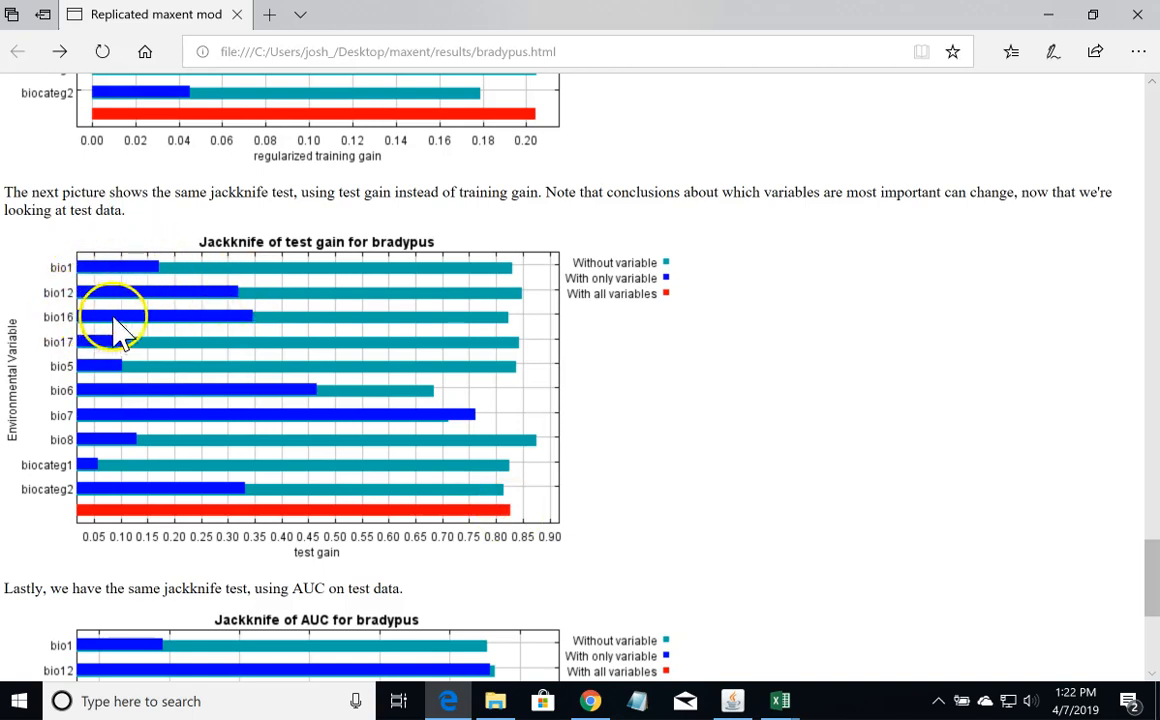
{"action": "left_click", "coordinate": [245, 325]}
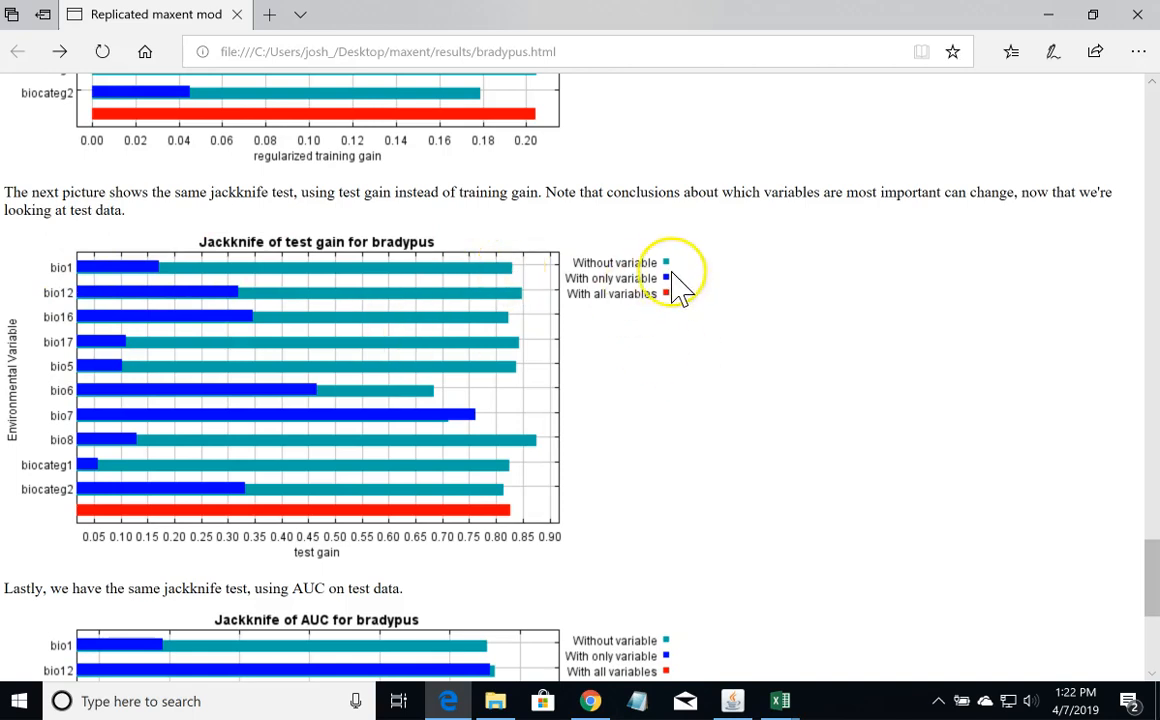
Step: Go back through the variable contributions table to the response curves and highlight the paragraph introducing the single-variable model curves
{"action": "scroll", "coordinate": [670, 285], "scroll_direction": "up", "scroll_amount": 1}
{"action": "scroll", "coordinate": [672, 285], "scroll_direction": "down", "scroll_amount": 2}
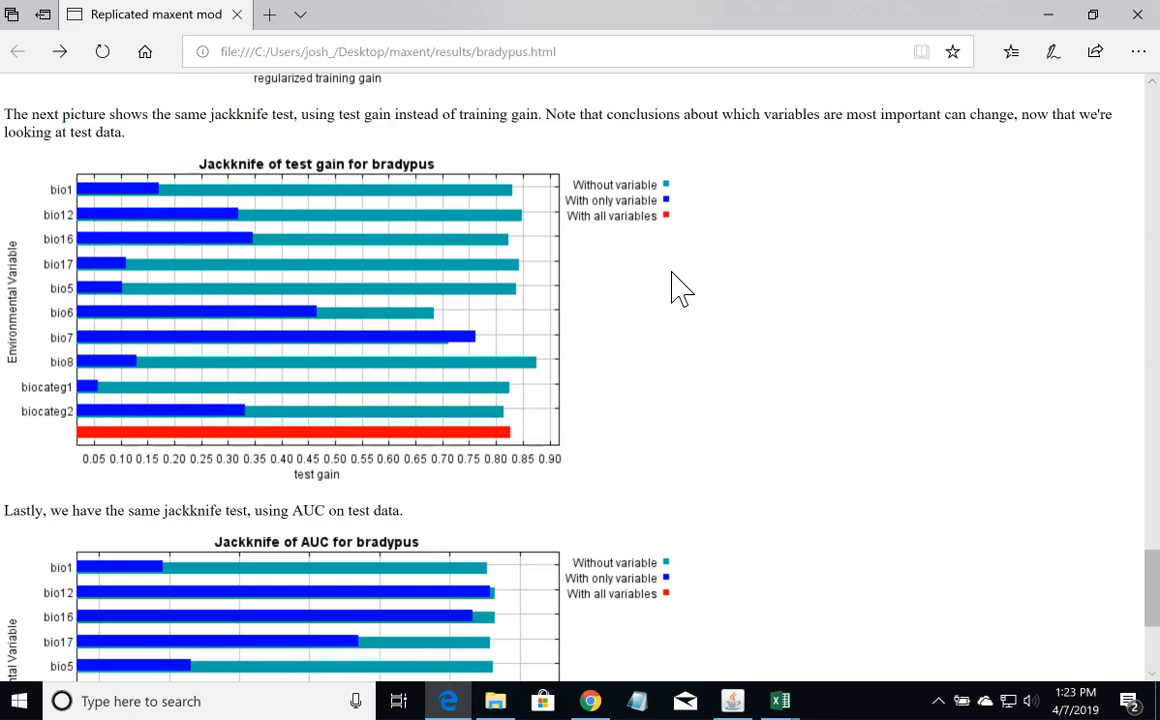
{"action": "scroll", "coordinate": [680, 290], "scroll_direction": "up", "scroll_amount": 15}
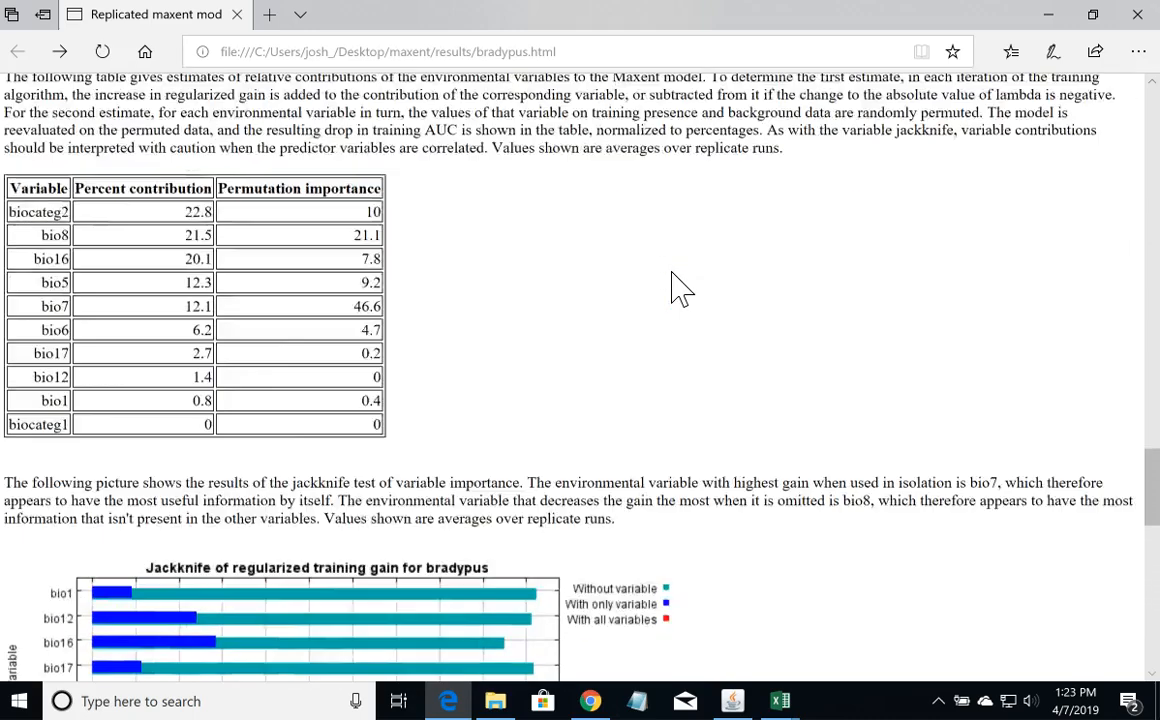
{"action": "scroll", "coordinate": [680, 290], "scroll_direction": "up", "scroll_amount": 5}
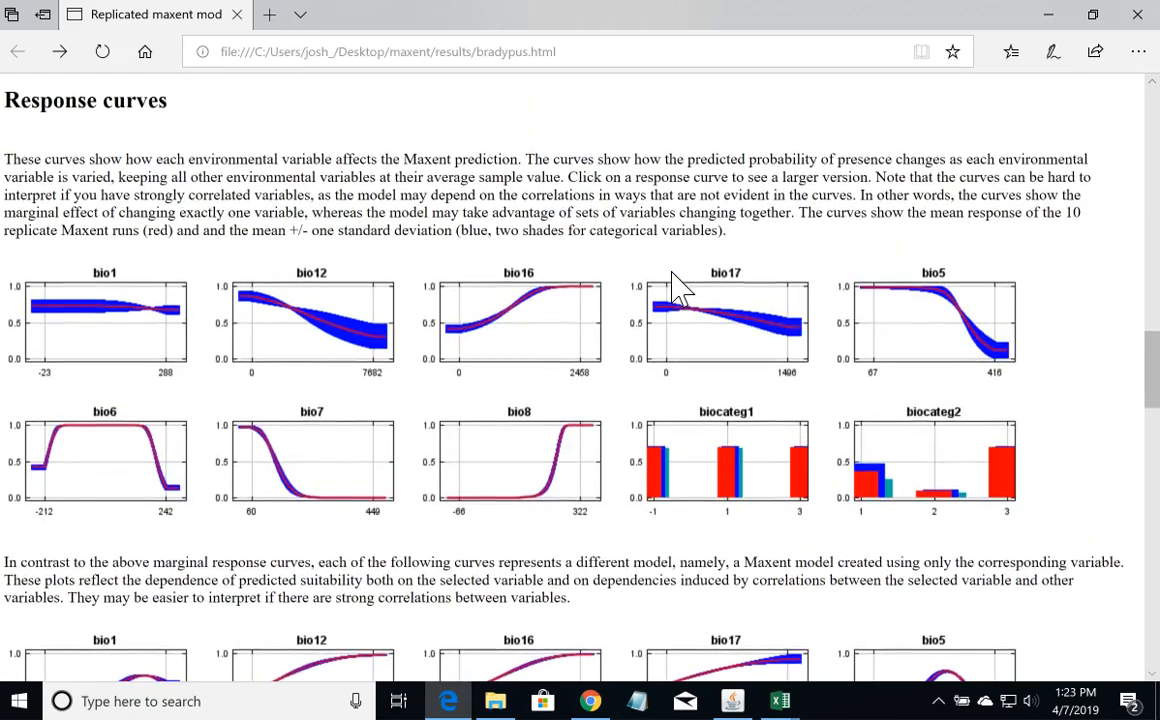
{"action": "scroll", "coordinate": [680, 290], "scroll_direction": "down", "scroll_amount": 5}
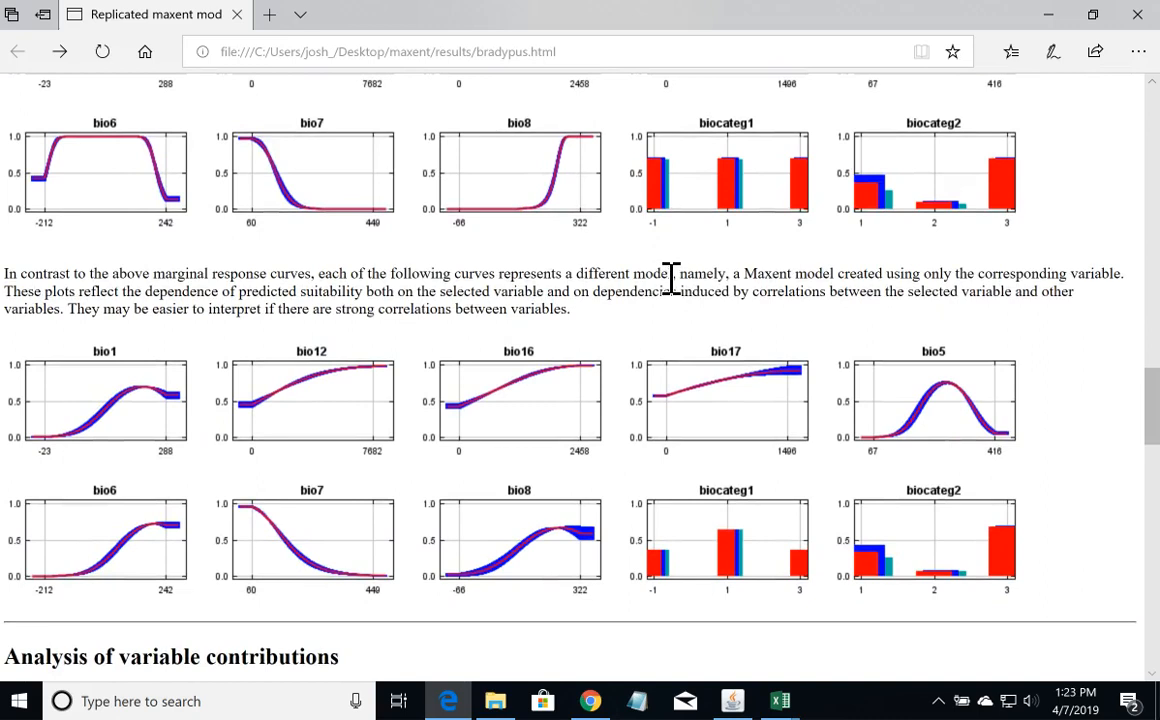
{"action": "triple_click", "coordinate": [670, 278]}
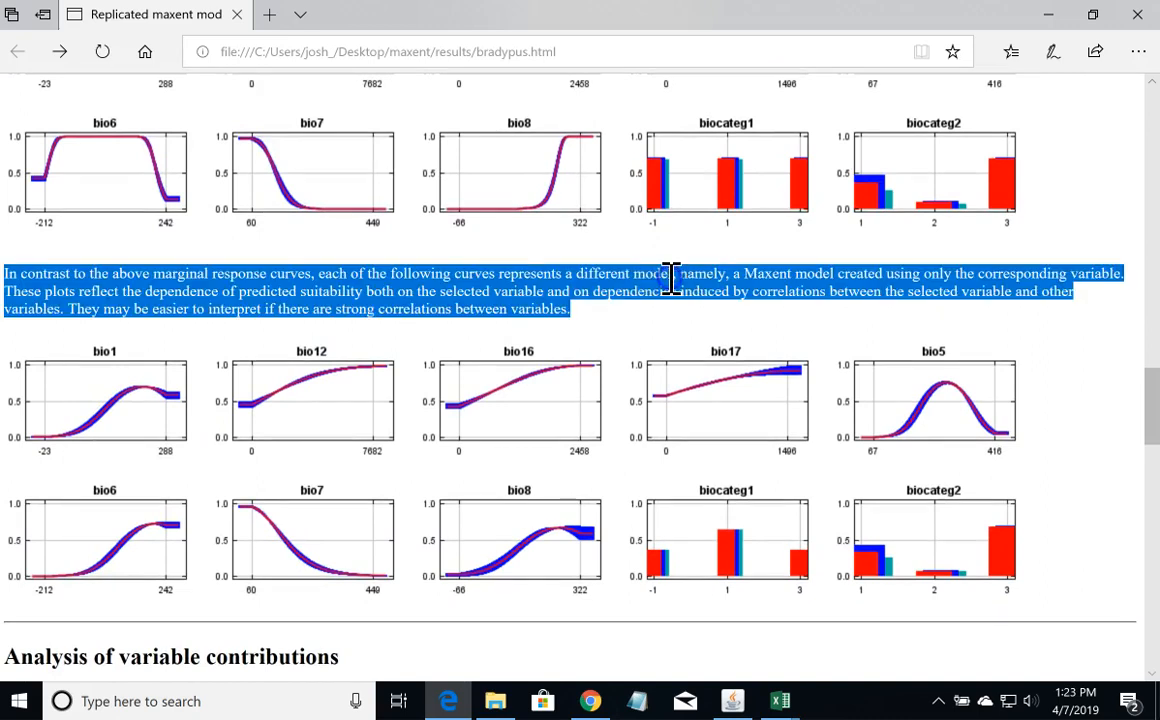
{"action": "left_click", "coordinate": [578, 310]}
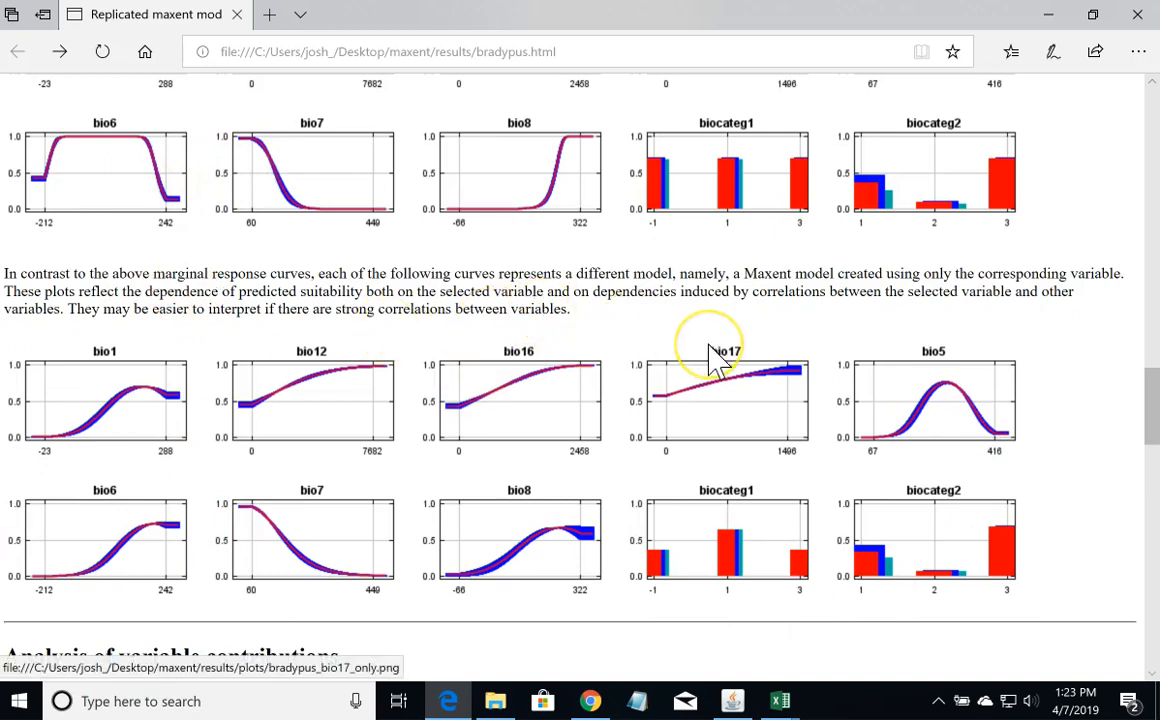
Step: View the enlarged single-variable response plots for bio1 and biocateg1, returning to the bradypus report after each
{"action": "left_click", "coordinate": [123, 393]}
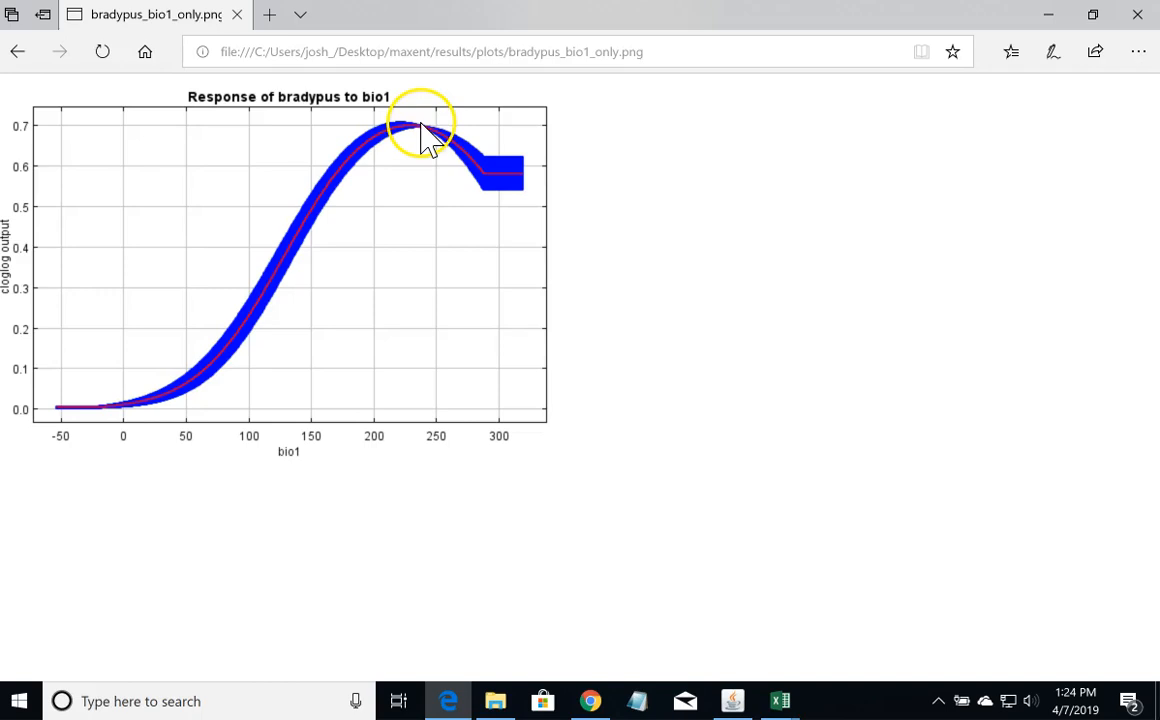
{"action": "left_click", "coordinate": [14, 54]}
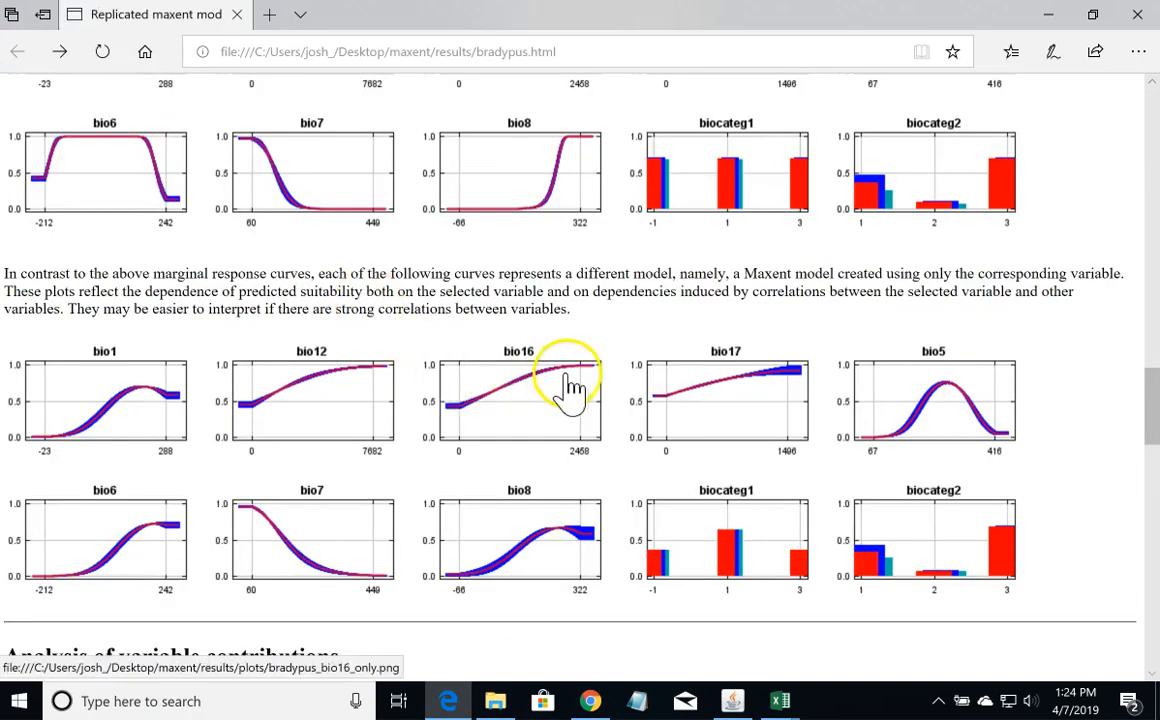
{"action": "left_click", "coordinate": [754, 538]}
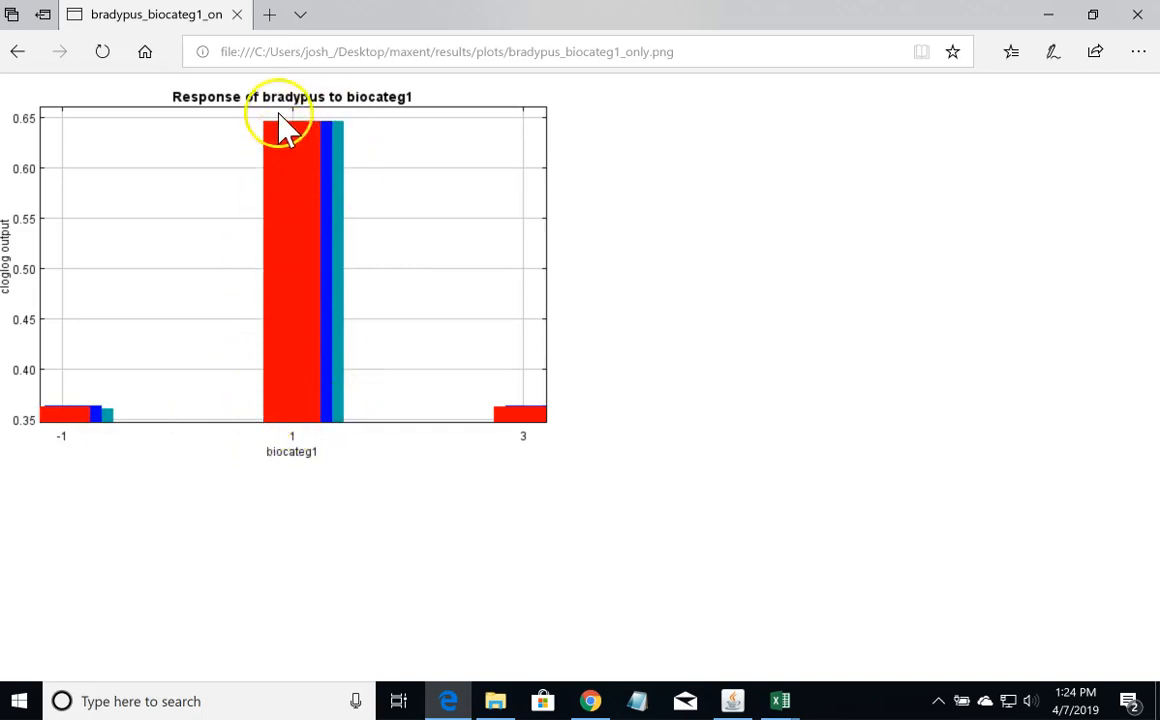
{"action": "left_click", "coordinate": [544, 438]}
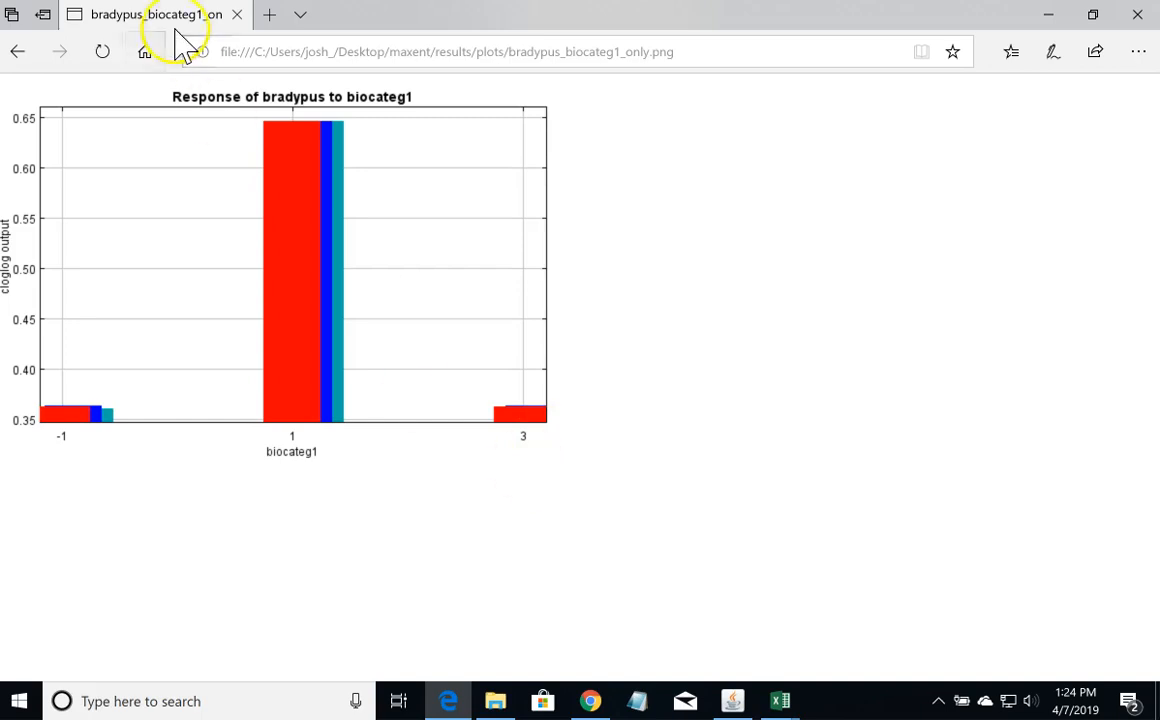
{"action": "left_click", "coordinate": [20, 57]}
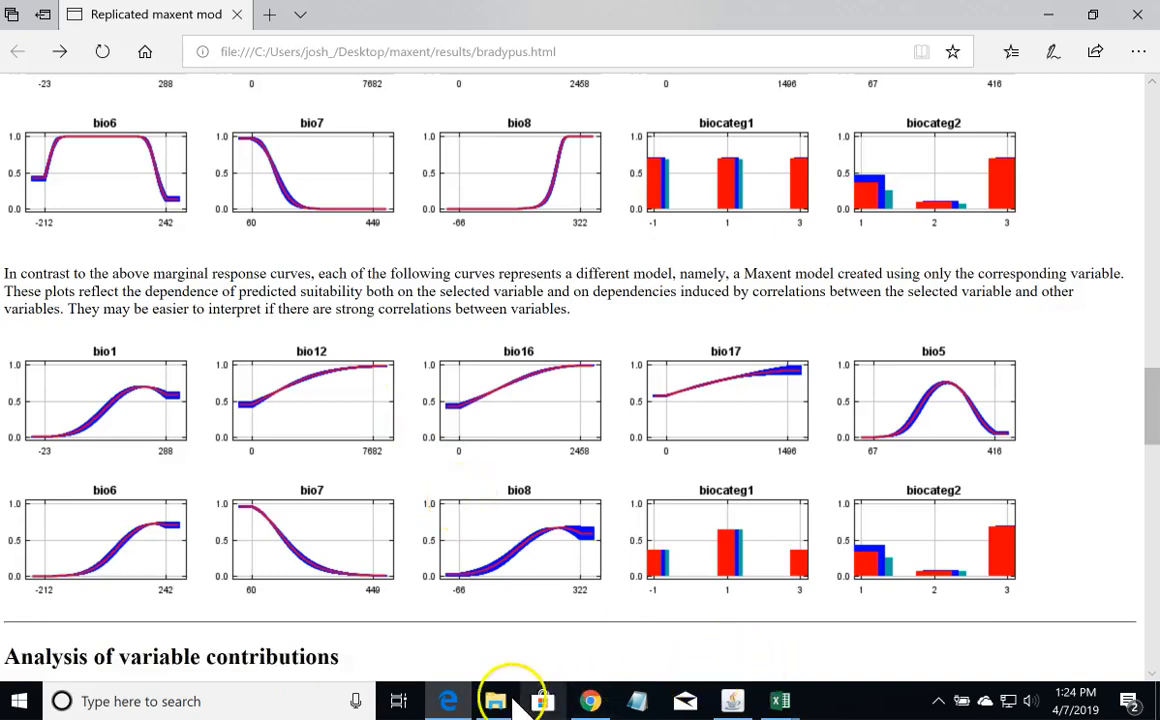
Step: Switch to File Explorer, browse the plot images and .dat files in the plots subfolder, and return to the results folder
{"action": "mouse_move", "coordinate": [500, 704]}
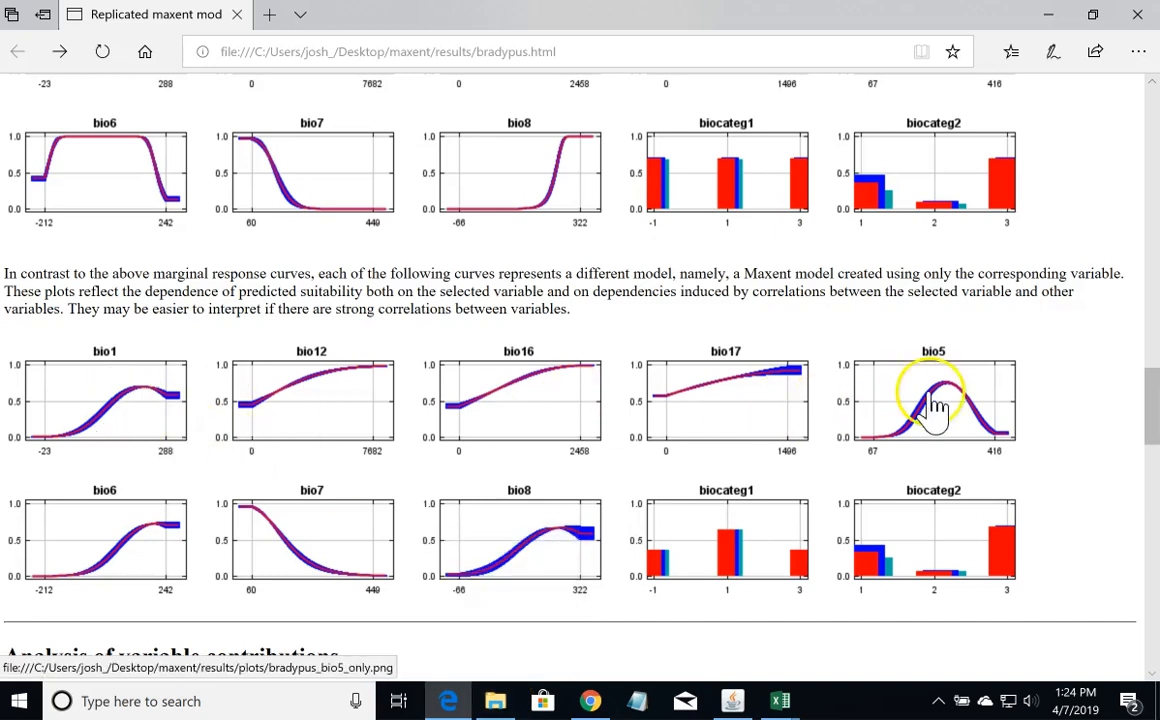
{"action": "left_click", "coordinate": [458, 640]}
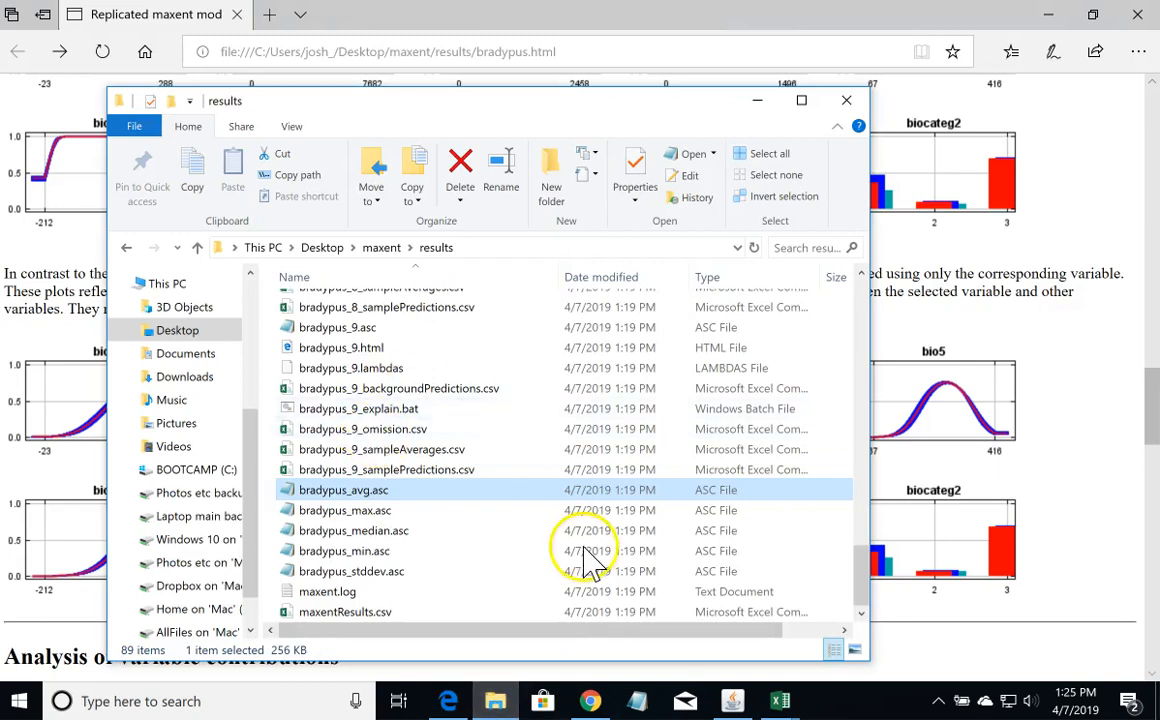
{"action": "left_click_drag", "start_coordinate": [861, 583], "coordinate": [854, 302]}
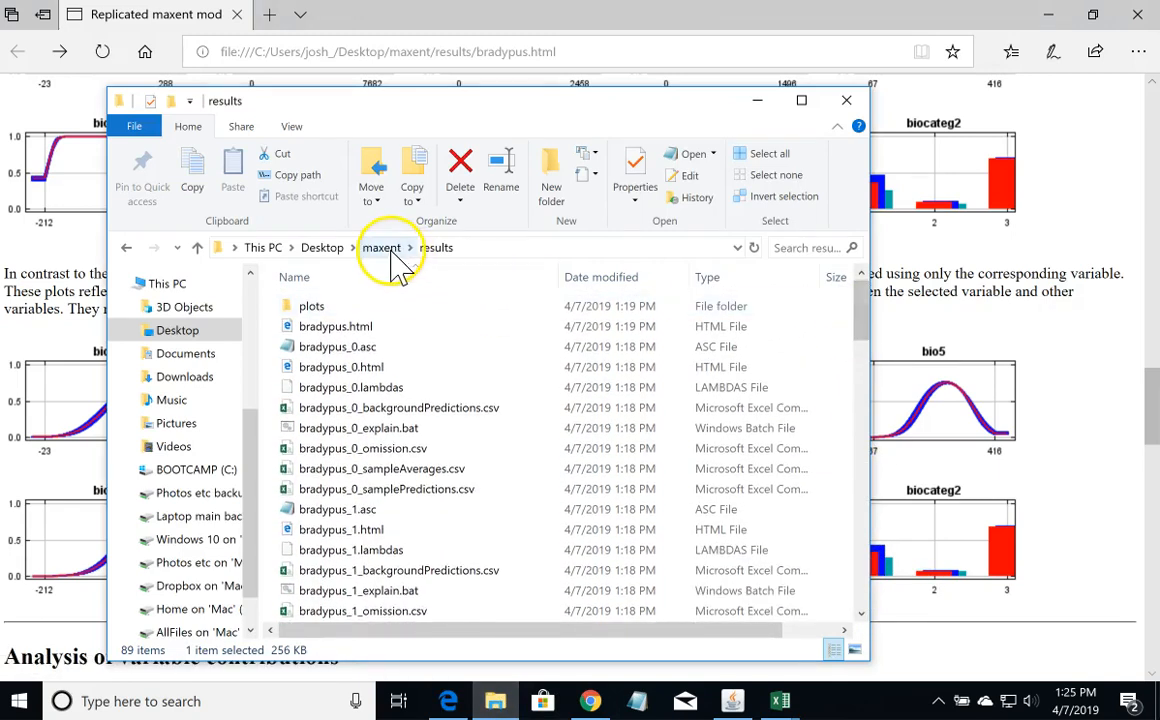
{"action": "double_click", "coordinate": [318, 306]}
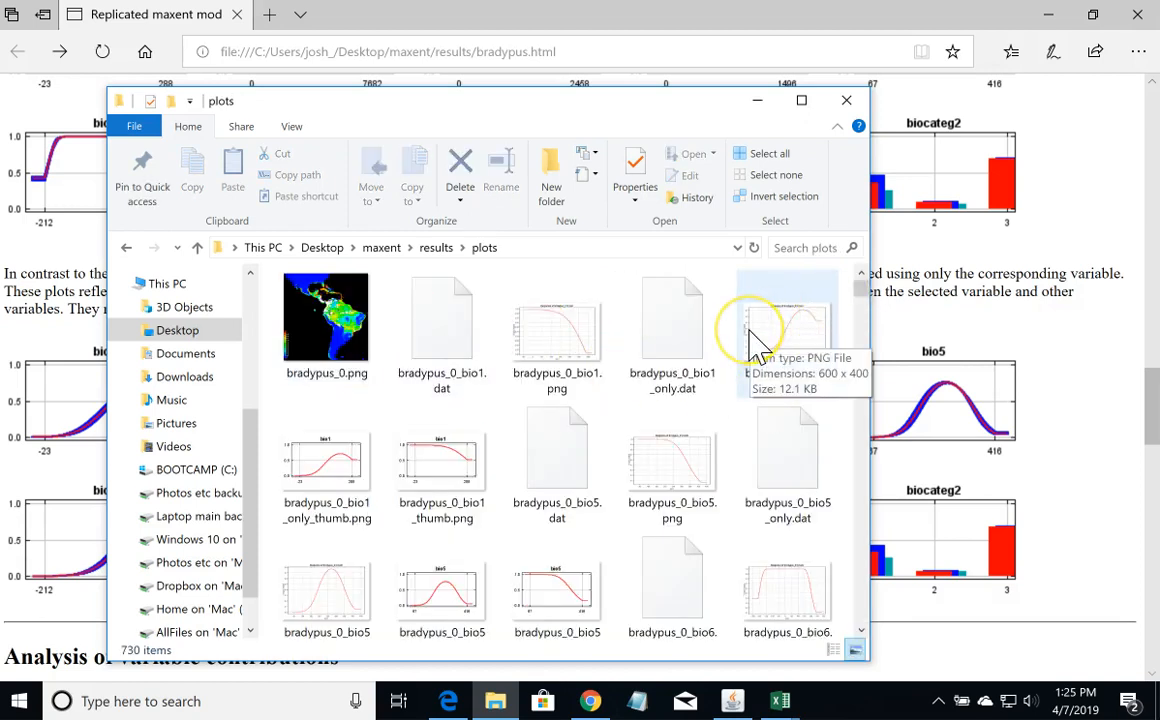
{"action": "scroll", "coordinate": [757, 347], "scroll_direction": "down", "scroll_amount": 1}
{"action": "scroll", "coordinate": [757, 347], "scroll_direction": "down", "scroll_amount": 5}
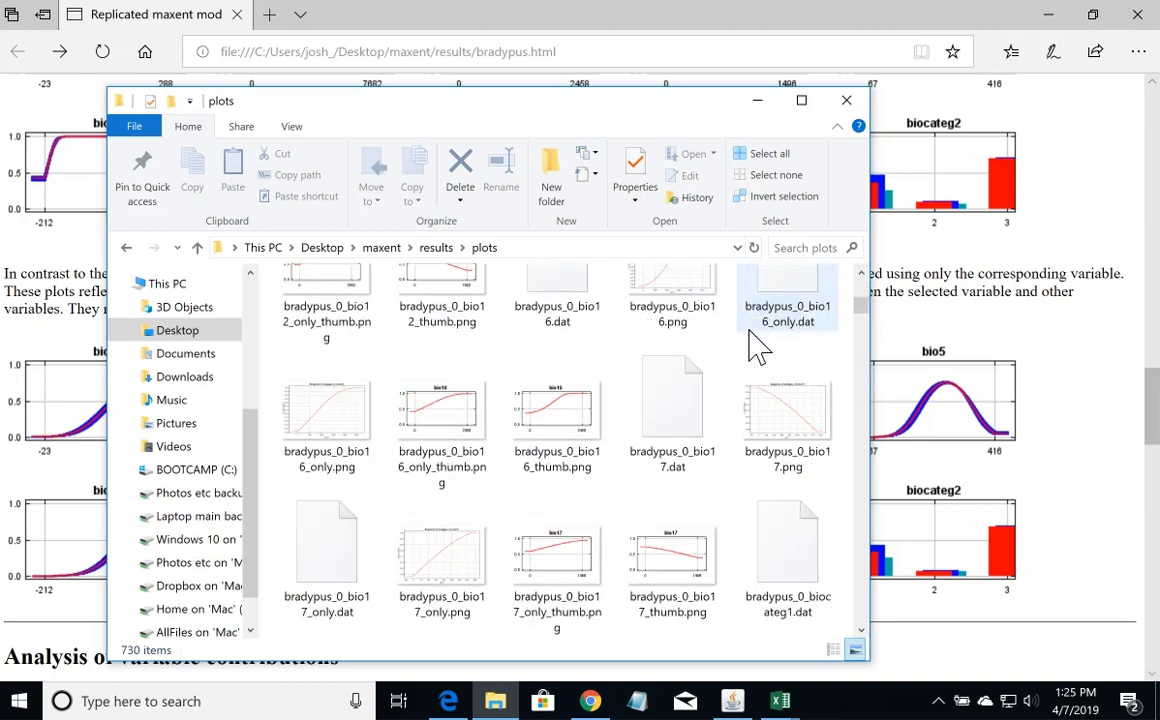
{"action": "scroll", "coordinate": [757, 347], "scroll_direction": "up", "scroll_amount": 1}
{"action": "scroll", "coordinate": [757, 347], "scroll_direction": "up", "scroll_amount": 5}
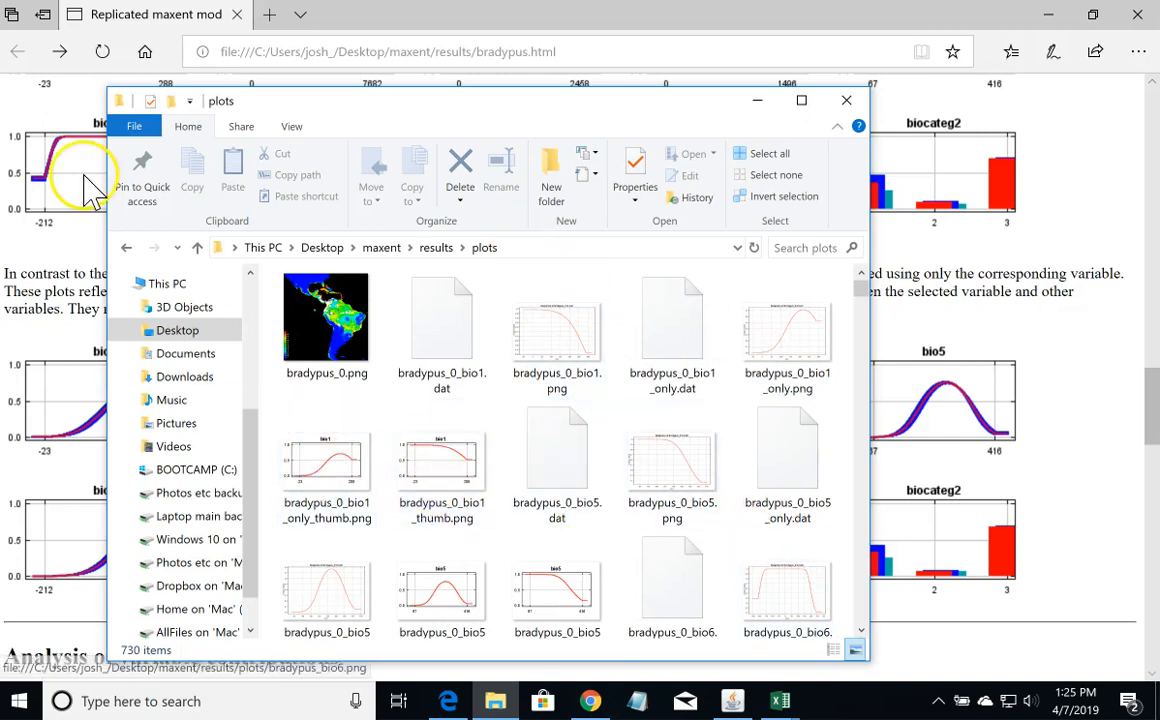
{"action": "left_click", "coordinate": [127, 250]}
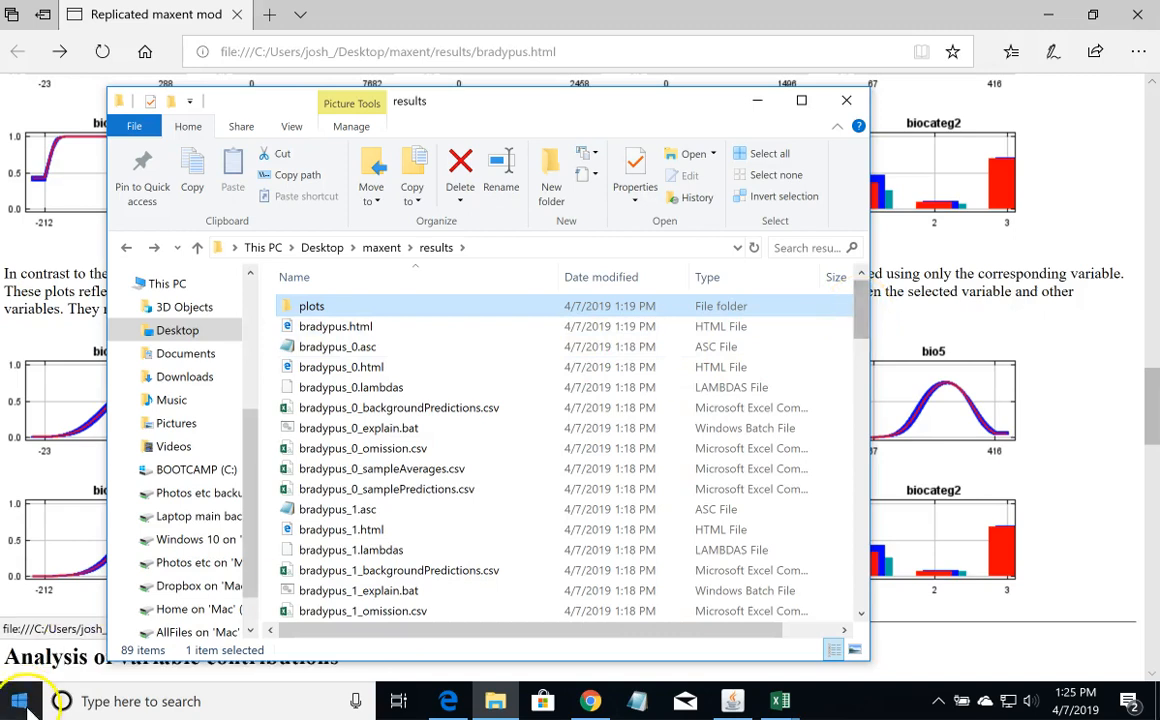
Step: Open maxentResults.csv from the results folder in Excel and widen the Species column to fit the replicate names
{"action": "scroll", "coordinate": [668, 365], "scroll_direction": "down", "scroll_amount": 20}
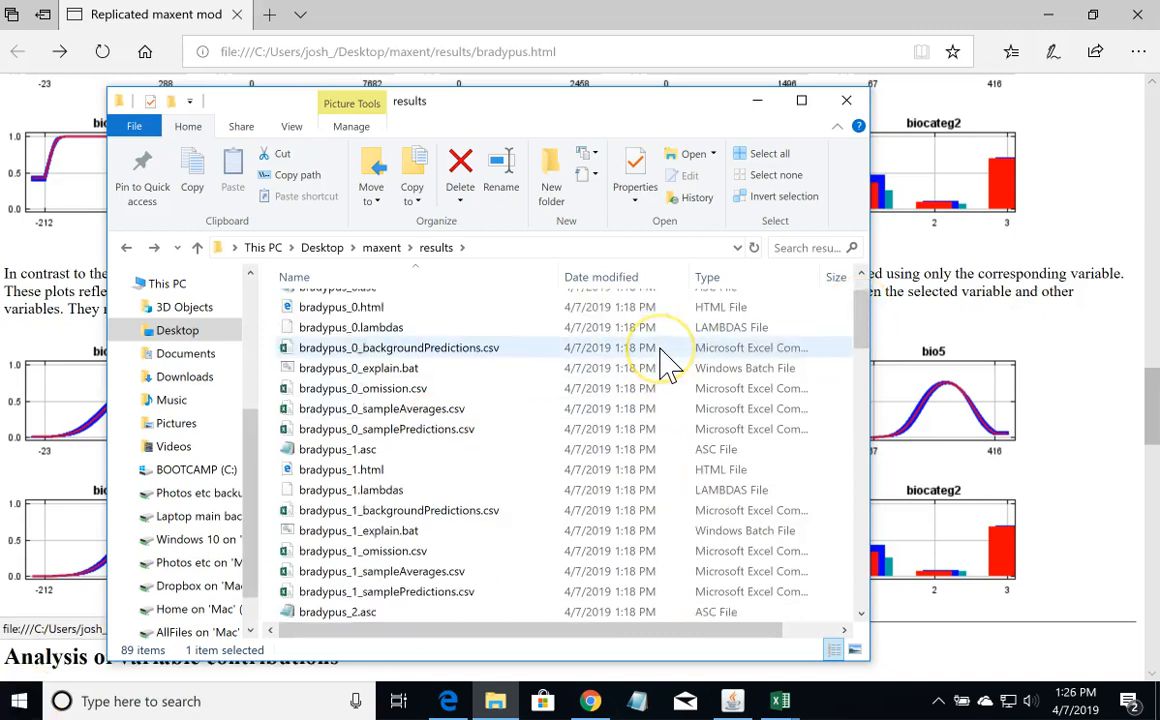
{"action": "scroll", "coordinate": [668, 365], "scroll_direction": "down", "scroll_amount": 2}
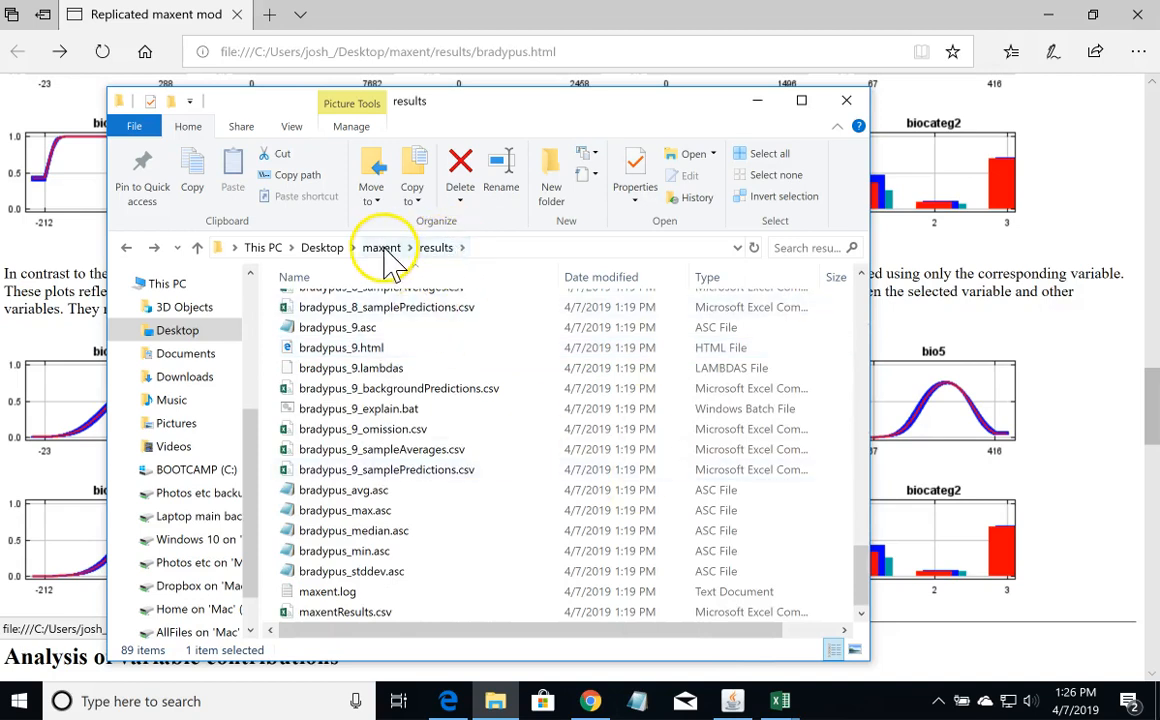
{"action": "left_click", "coordinate": [375, 617]}
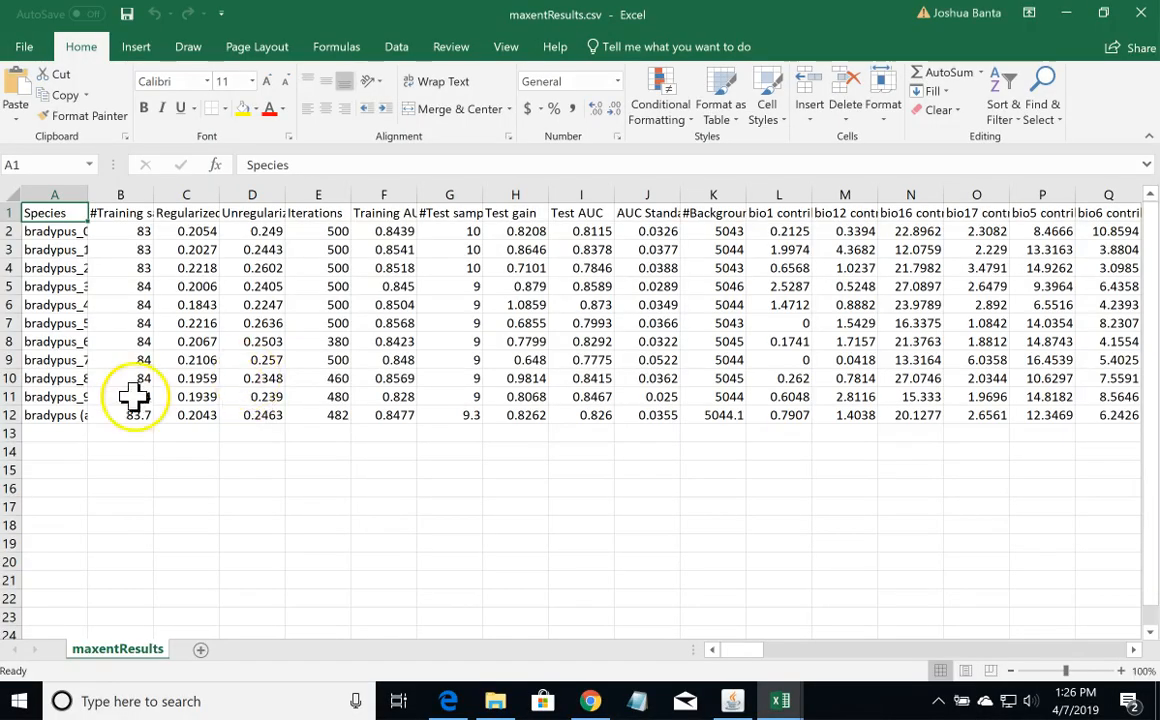
{"action": "left_click_drag", "start_coordinate": [86, 197], "coordinate": [171, 194]}
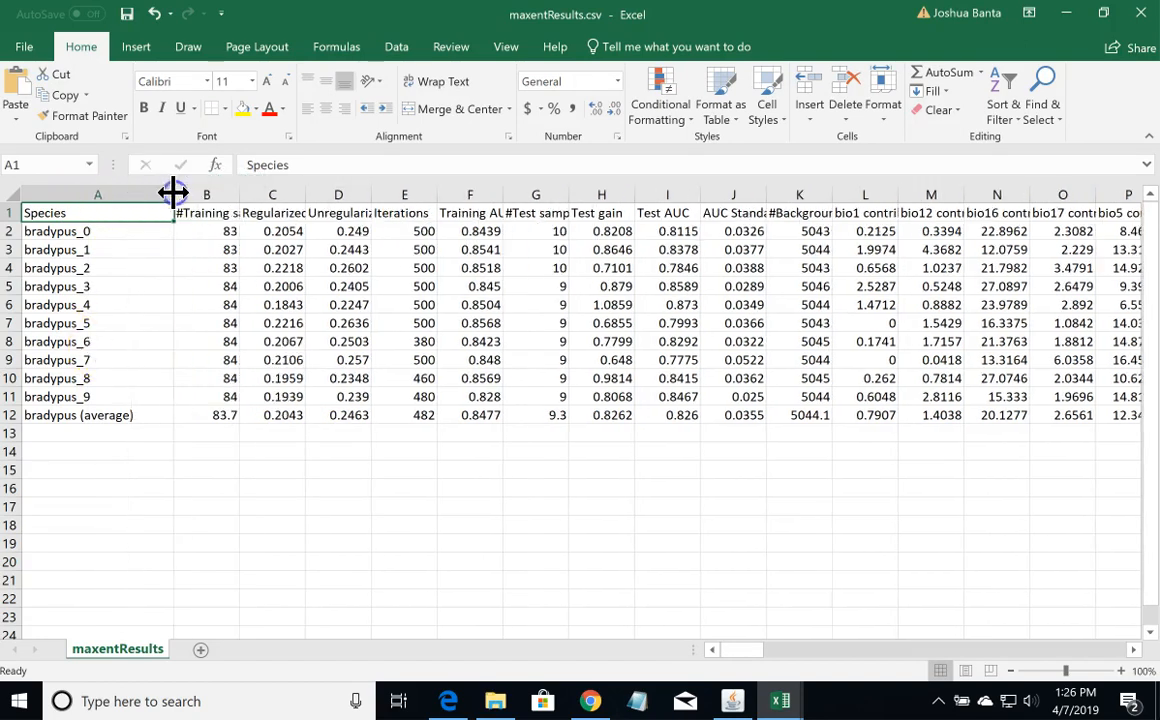
Step: Examine the bradypus (average) row across the sample count, gain, iterations and AUC columns up to Test AUC
{"action": "left_click", "coordinate": [137, 416]}
{"action": "key", "text": "Right"}
{"action": "key", "text": "Left"}
{"action": "key", "text": "Right"}
{"action": "key", "text": "Right"}
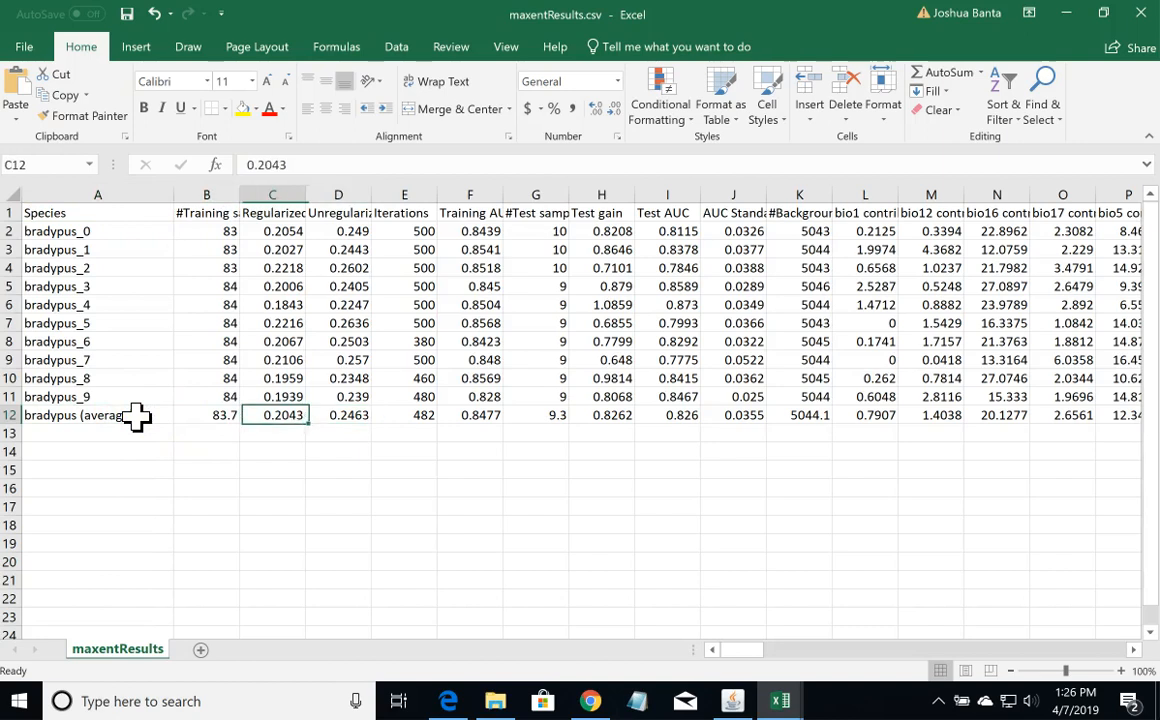
{"action": "key", "text": "Left"}
{"action": "key", "text": "Left"}
{"action": "key", "text": "Right"}
{"action": "key", "text": "Left"}
{"action": "key", "text": "Right"}
{"action": "key", "text": "Left"}
{"action": "key", "text": "Right"}
{"action": "key", "text": "Right"}
{"action": "key", "text": "Right"}
{"action": "key", "text": "Right"}
{"action": "key", "text": "Right"}
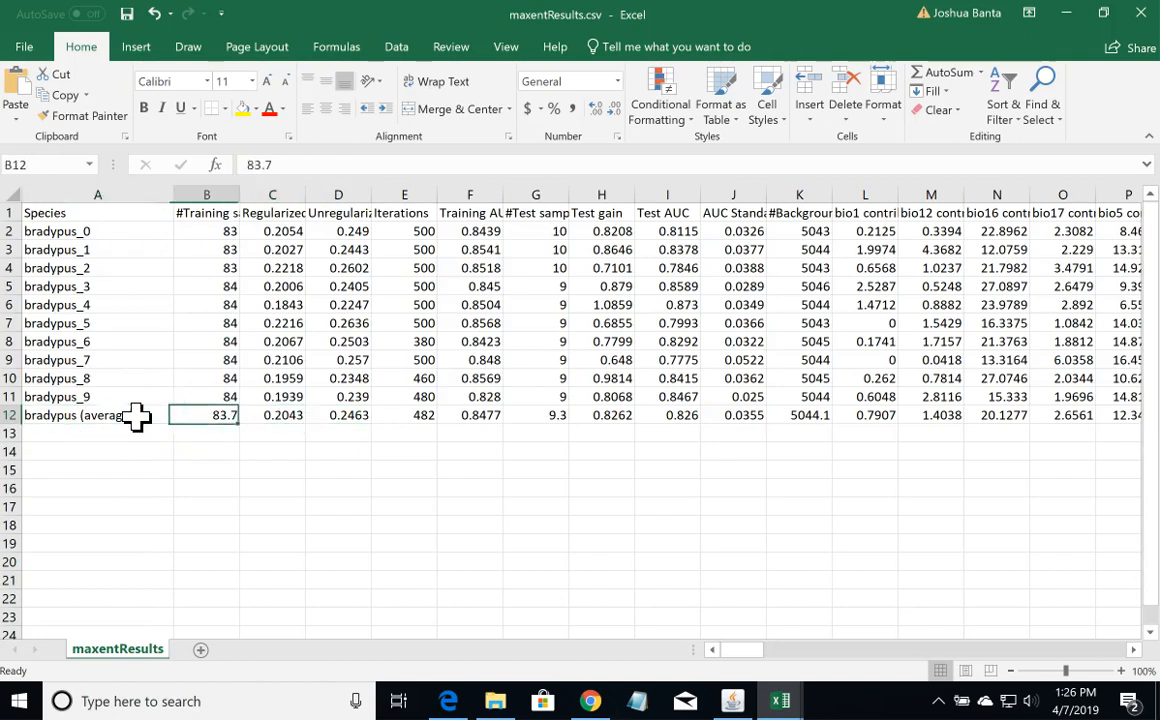
{"action": "key", "text": "Right"}
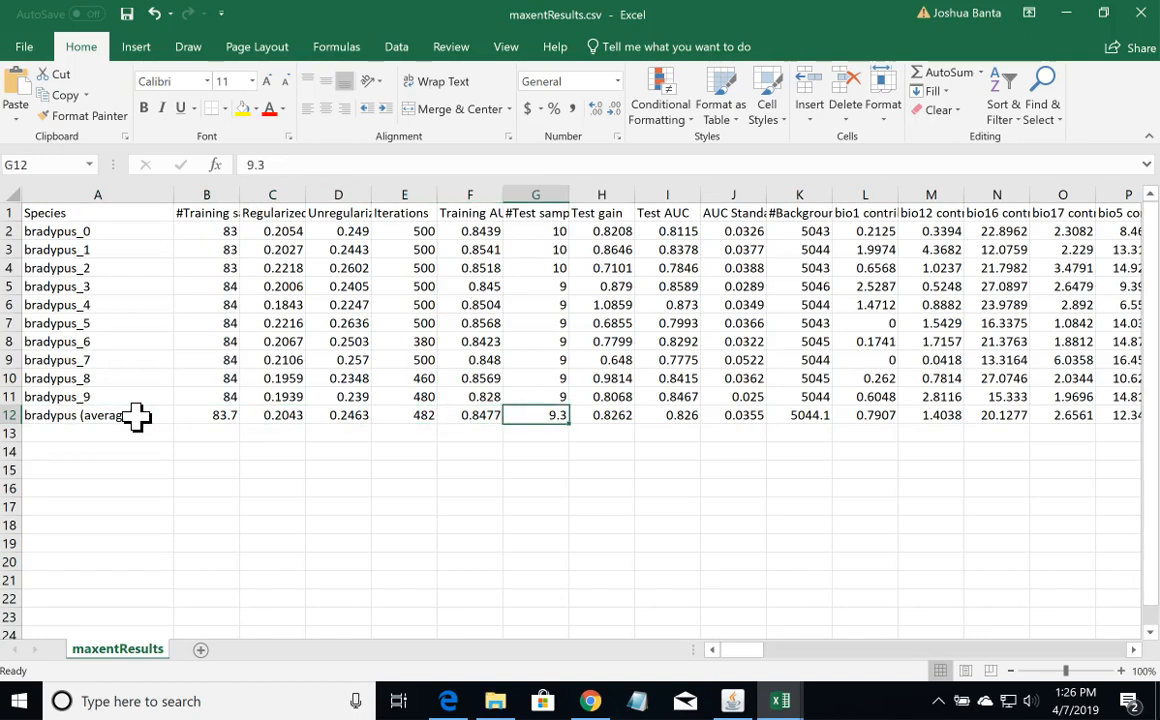
{"action": "key", "text": "Right"}
{"action": "key", "text": "Left"}
{"action": "key", "text": "Left"}
{"action": "key", "text": "Left"}
{"action": "key", "text": "Left"}
{"action": "key", "text": "Left"}
{"action": "key", "text": "Left"}
{"action": "key", "text": "Left"}
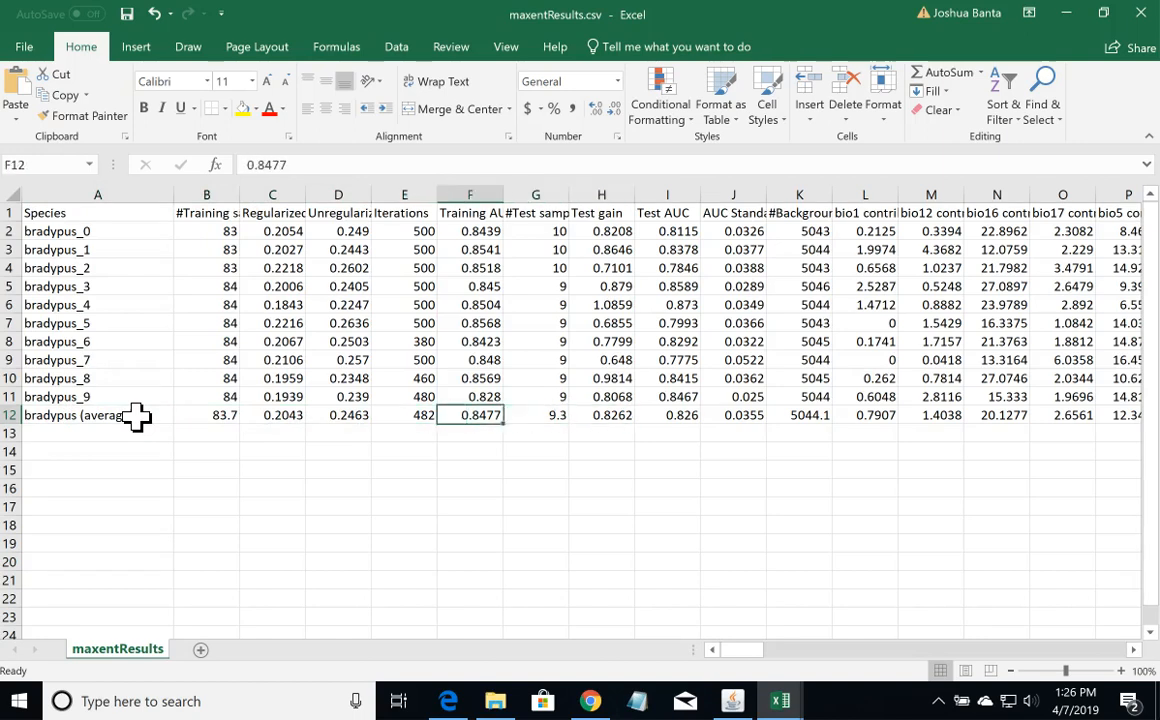
{"action": "key", "text": "Right"}
{"action": "key", "text": "Right"}
{"action": "key", "text": "Right"}
{"action": "key", "text": "Right"}
{"action": "key", "text": "Right"}
{"action": "key", "text": "Right"}
{"action": "key", "text": "Right"}
{"action": "key", "text": "Right"}
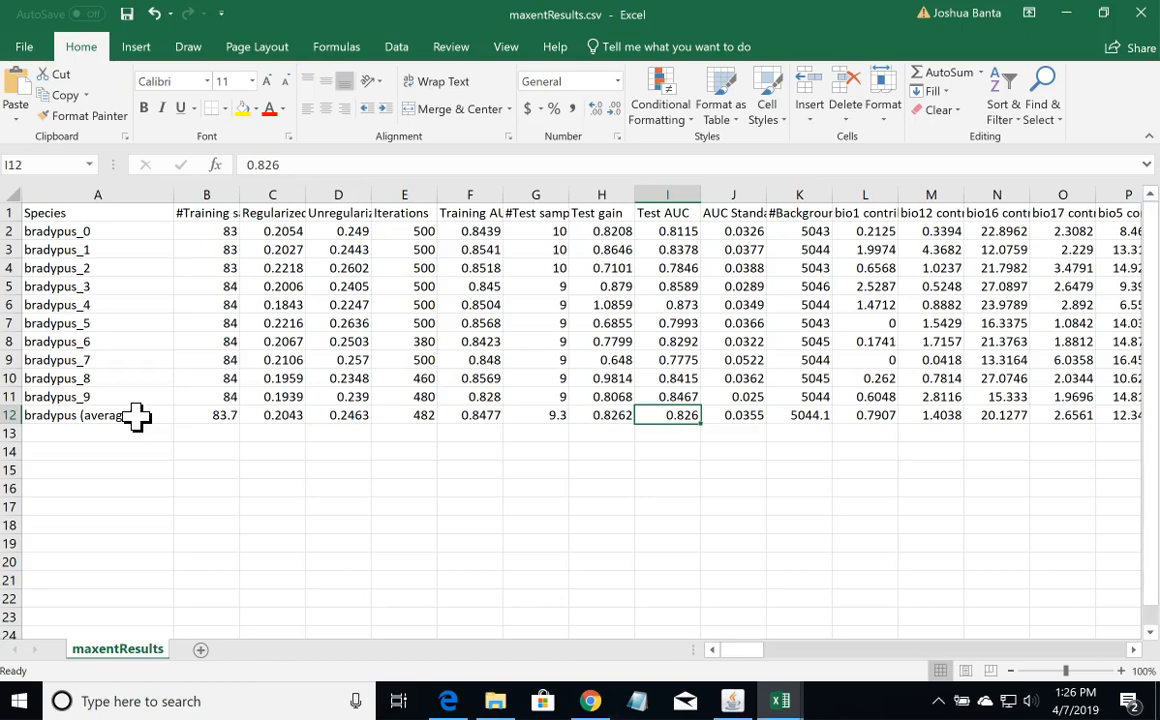
Step: Continue along the average row through the variable contribution columns, ending on the biocateg2 contribution
{"action": "key", "text": "Right"}
{"action": "key", "text": "Right"}
{"action": "key", "text": "Right"}
{"action": "key", "text": "Right"}
{"action": "key", "text": "Right"}
{"action": "key", "text": "Right"}
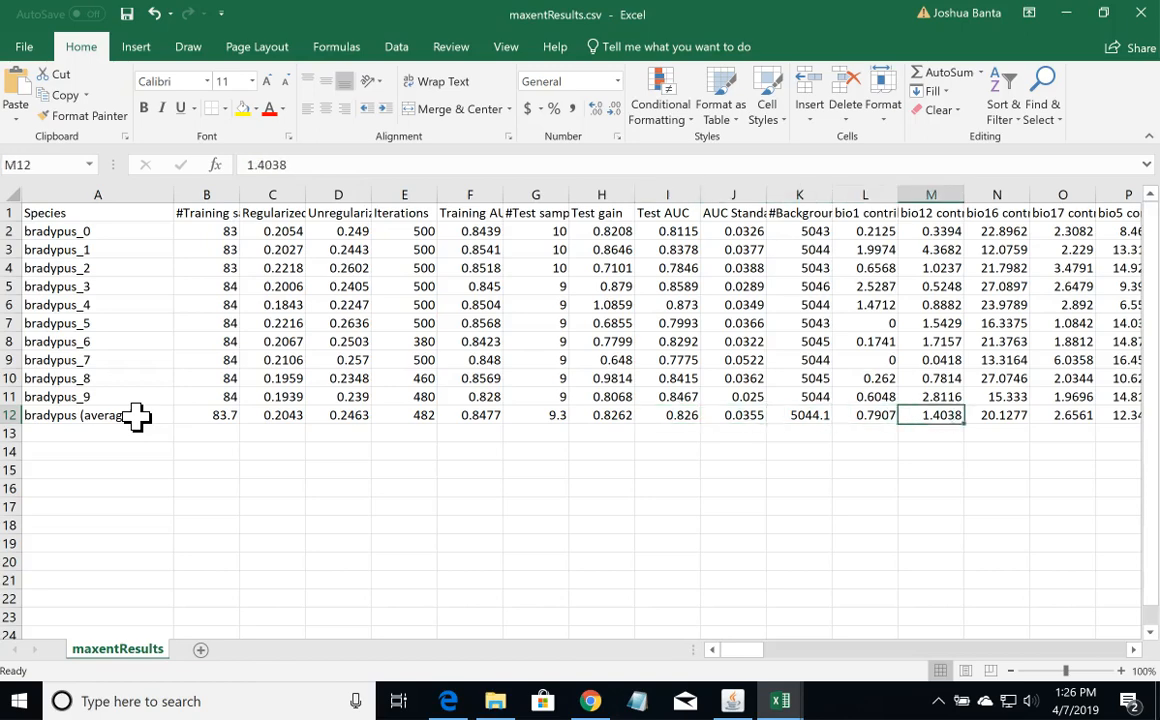
{"action": "key", "text": "Right"}
{"action": "key", "text": "Right"}
{"action": "key", "text": "Right"}
{"action": "key", "text": "Right"}
{"action": "key", "text": "Right"}
{"action": "key", "text": "Right"}
{"action": "key", "text": "Right"}
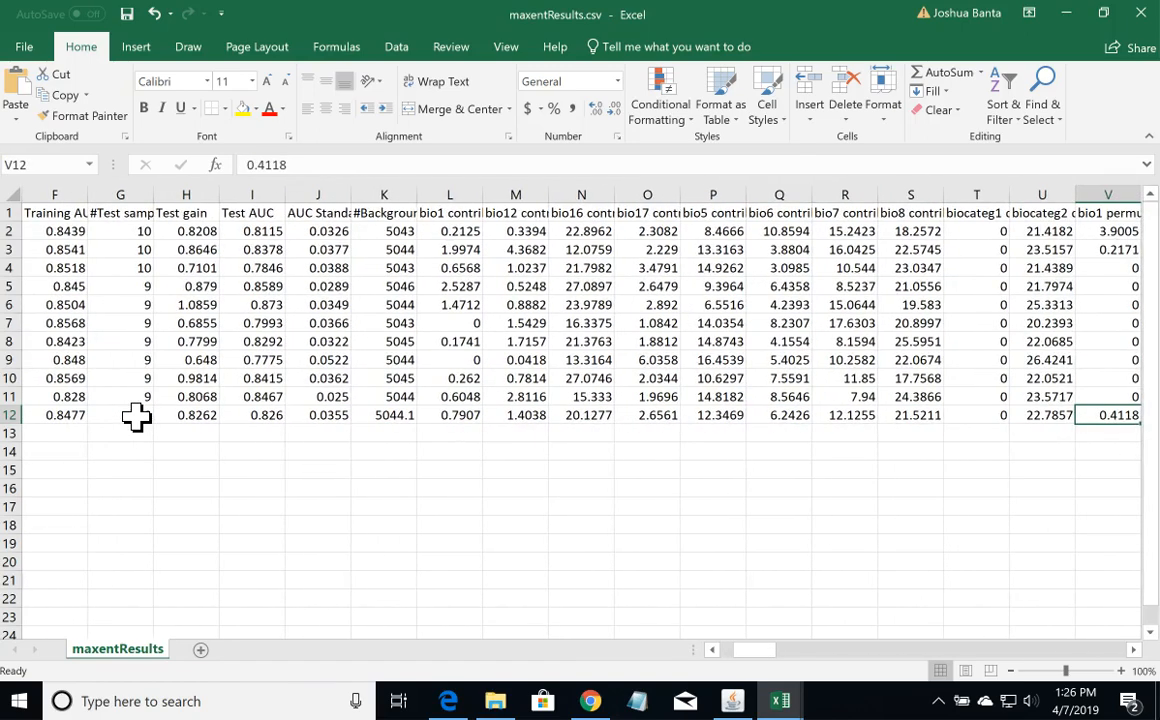
{"action": "key", "text": "Left"}
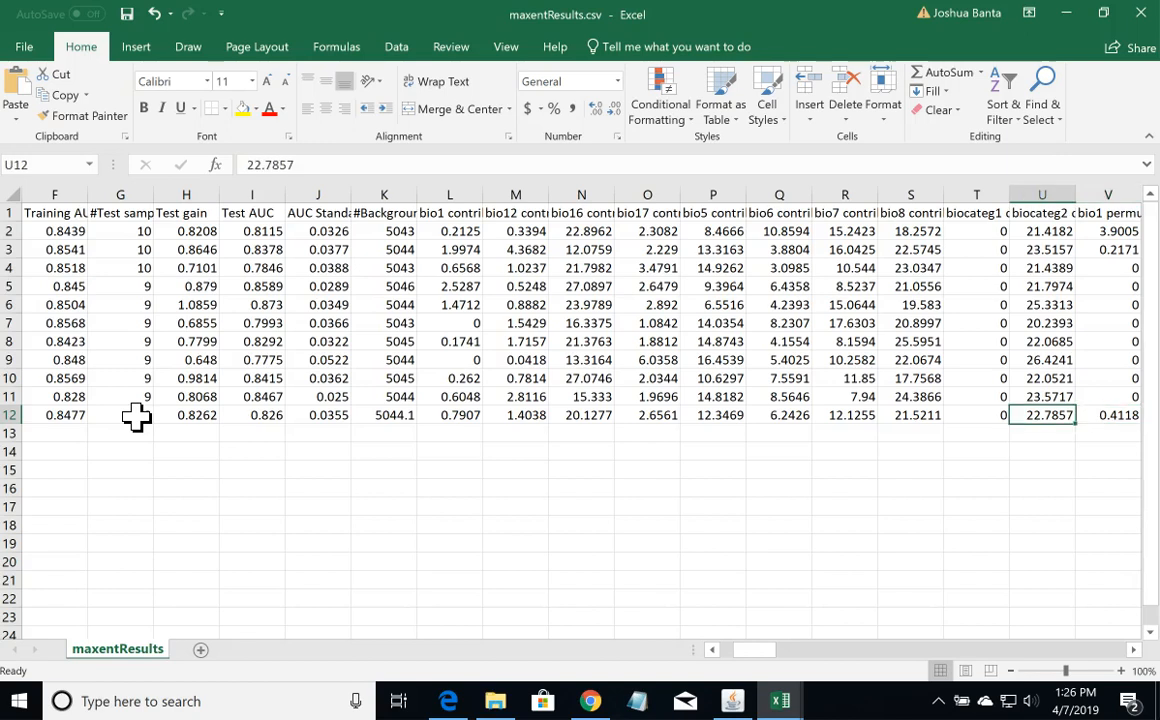
Step: Search the sheet for "with only" up to the "Test gain with only bio5" column, and select its average-row cell BN12
{"action": "key", "text": "ctrl+f"}
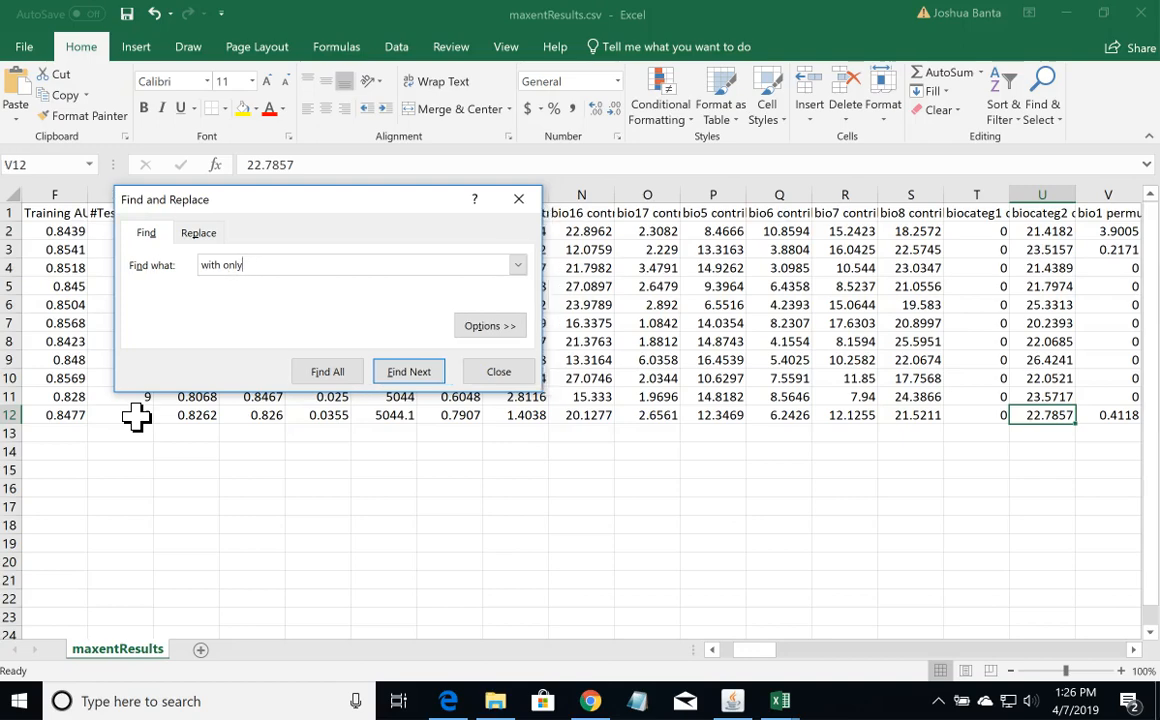
{"action": "key", "text": "Return"}
{"action": "key", "text": "Return"}
{"action": "key", "text": "Return"}
{"action": "key", "text": "Return"}
{"action": "key", "text": "Return"}
{"action": "key", "text": "Return"}
{"action": "key", "text": "Return"}
{"action": "key", "text": "Return"}
{"action": "key", "text": "Return"}
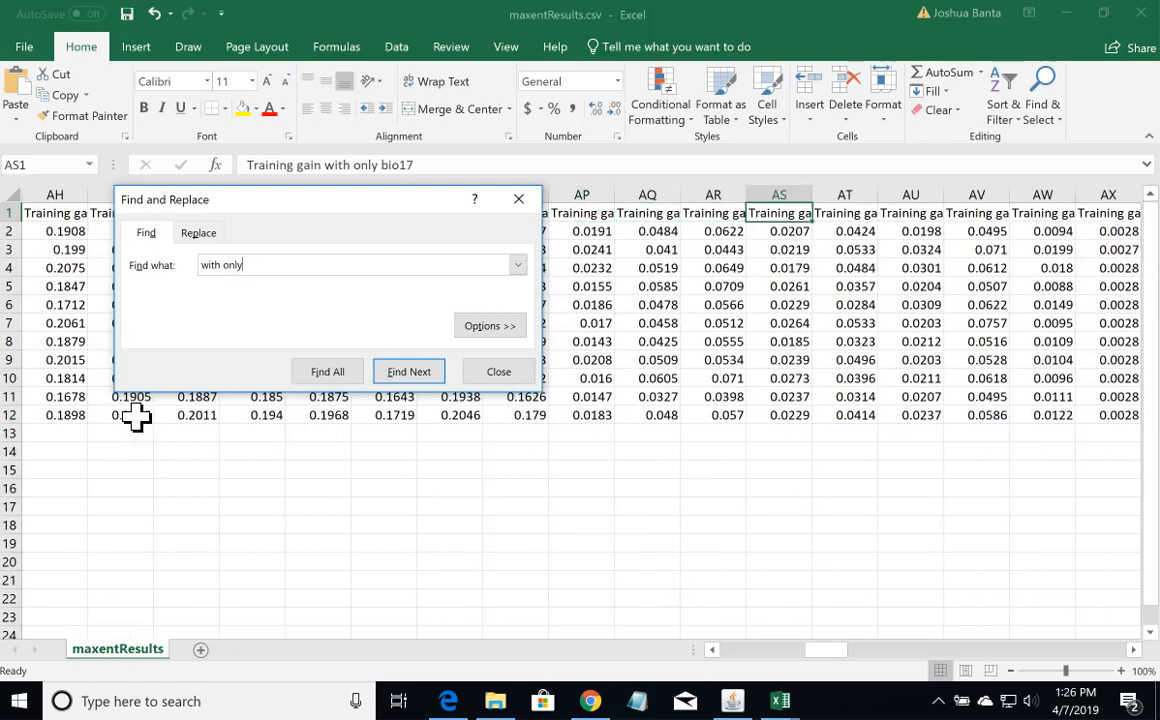
{"action": "key", "text": "Return"}
{"action": "key", "text": "Return"}
{"action": "key", "text": "Return"}
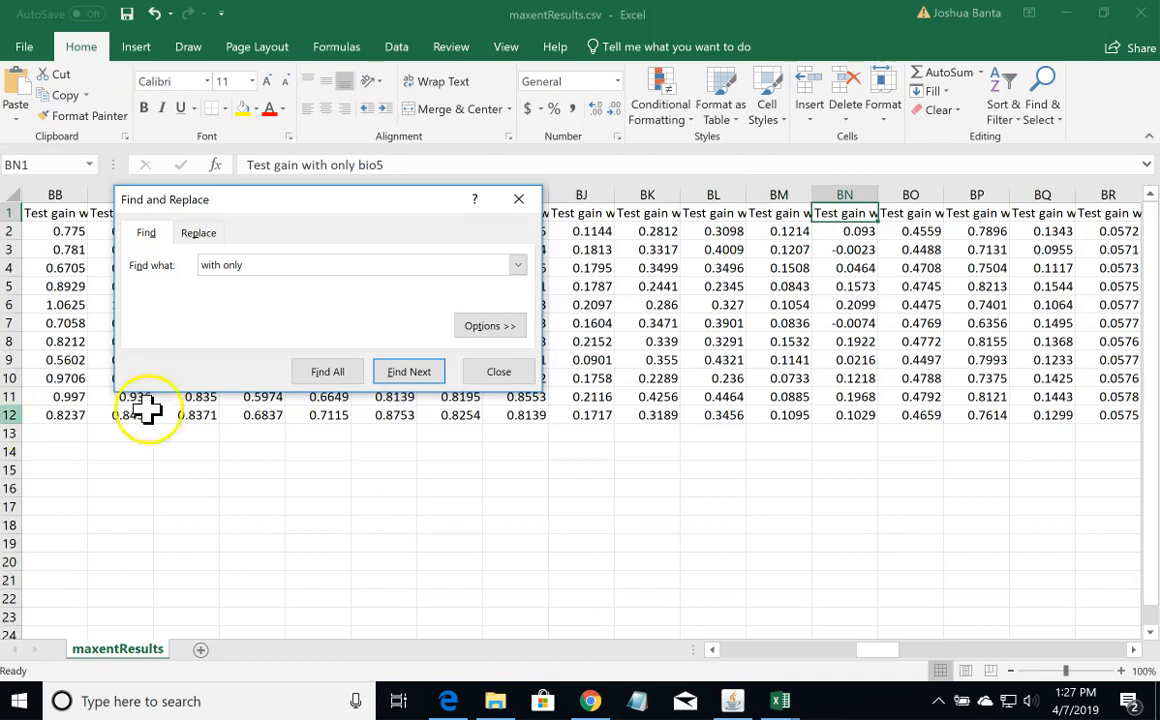
{"action": "left_click", "coordinate": [497, 370]}
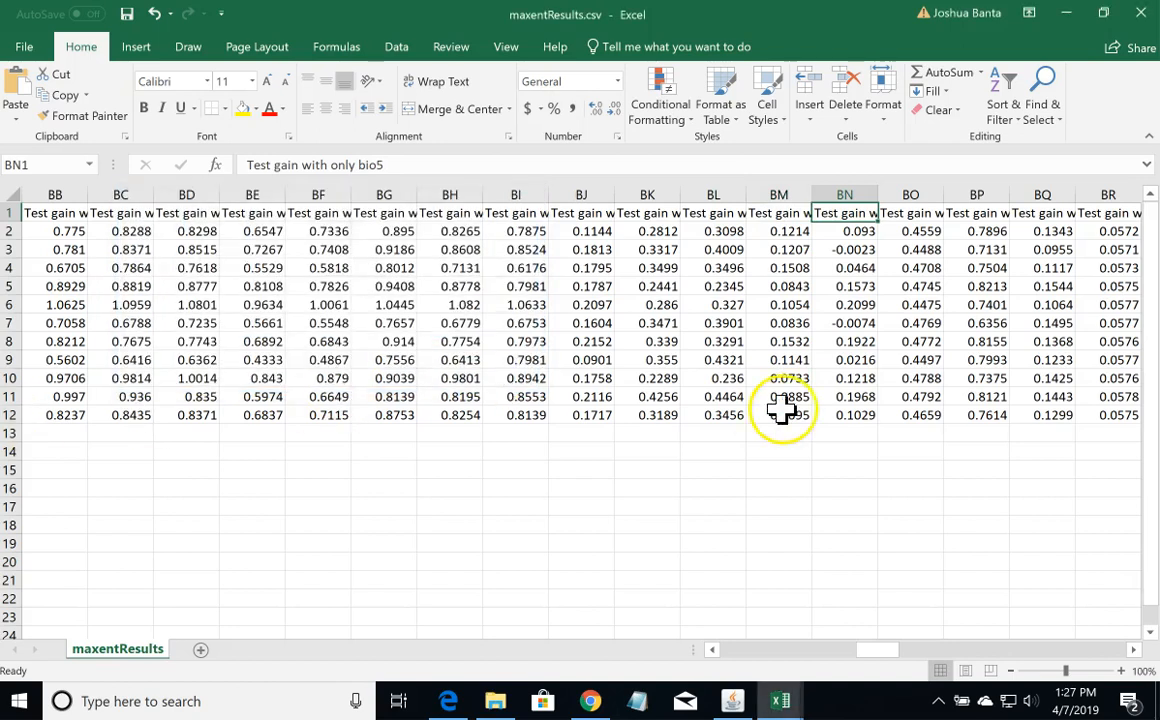
{"action": "left_click", "coordinate": [855, 415]}
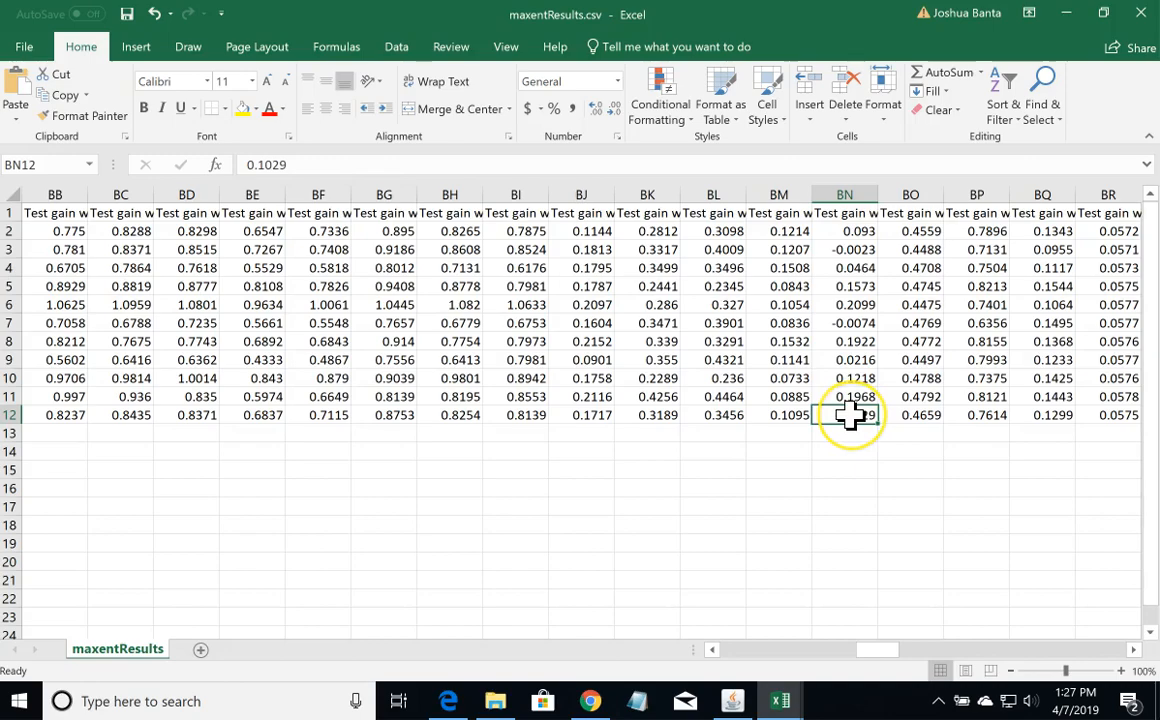
Step: Review the average row backwards from the "Test gain with only bio5" column through the permutation importance columns to the bio6 contribution
{"action": "key", "text": "Left"}
{"action": "key", "text": "Left"}
{"action": "key", "text": "Left"}
{"action": "key", "text": "Left"}
{"action": "key", "text": "Left"}
{"action": "key", "text": "Left"}
{"action": "key", "text": "Left"}
{"action": "key", "text": "Left"}
{"action": "key", "text": "Left"}
{"action": "key", "text": "Left"}
{"action": "key", "text": "Left"}
{"action": "key", "text": "Left"}
{"action": "key", "text": "Left"}
{"action": "key", "text": "Left"}
{"action": "key", "text": "Left"}
{"action": "key", "text": "Left"}
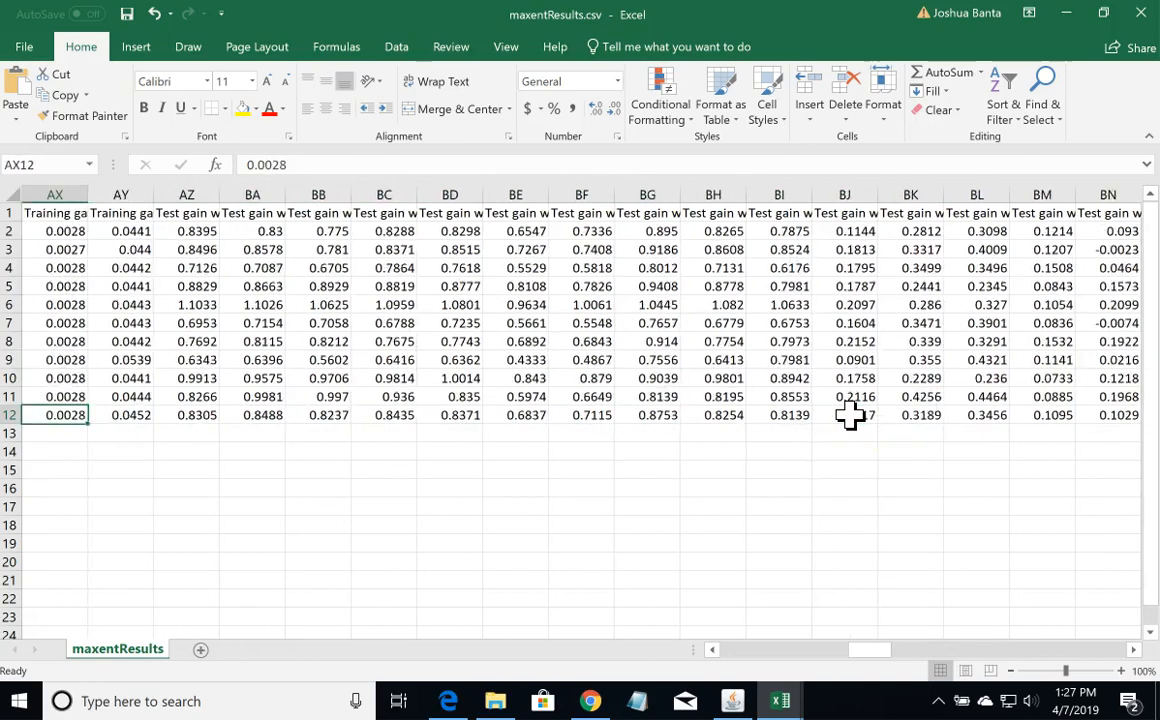
{"action": "key", "text": "Left"}
{"action": "key", "text": "Left"}
{"action": "key", "text": "Left"}
{"action": "key", "text": "Left"}
{"action": "key", "text": "Left"}
{"action": "key", "text": "Left"}
{"action": "key", "text": "Left"}
{"action": "key", "text": "Left"}
{"action": "key", "text": "Left"}
{"action": "key", "text": "Left"}
{"action": "key", "text": "Left"}
{"action": "key", "text": "Left"}
{"action": "key", "text": "Left"}
{"action": "key", "text": "Left"}
{"action": "key", "text": "Left"}
{"action": "key", "text": "Left"}
{"action": "key", "text": "Left"}
{"action": "key", "text": "Left"}
{"action": "key", "text": "Left"}
{"action": "key", "text": "Left"}
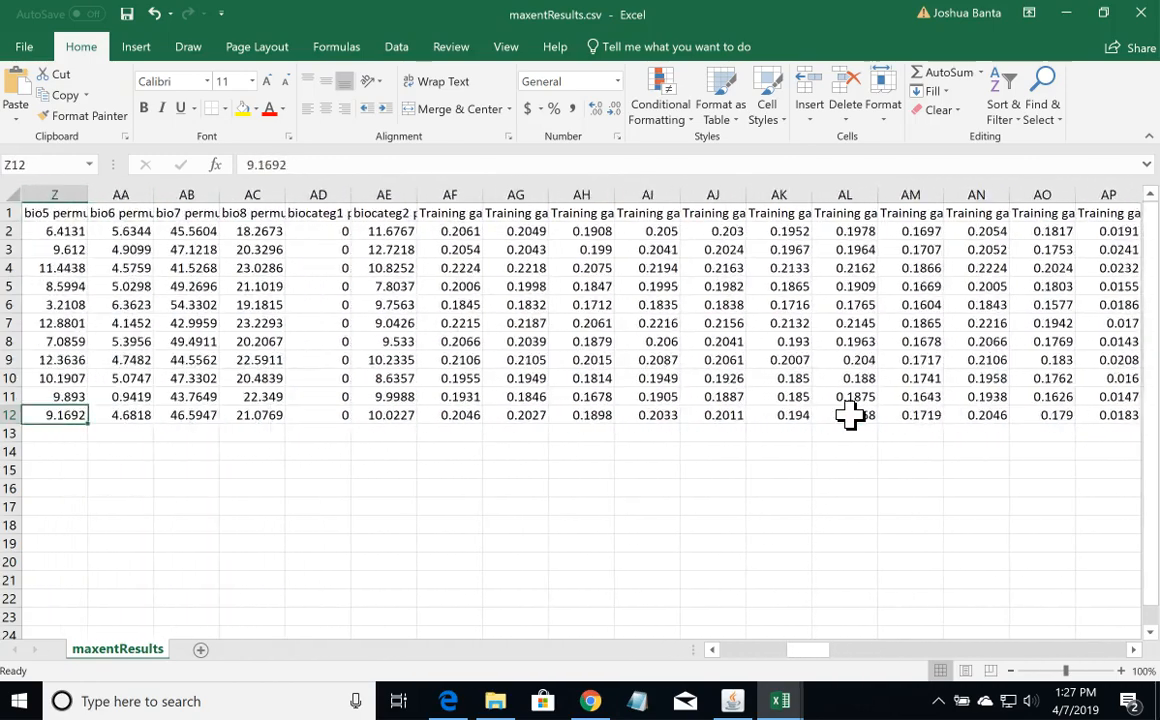
{"action": "key", "text": "Left"}
{"action": "key", "text": "Left"}
{"action": "key", "text": "Left"}
{"action": "key", "text": "Left"}
{"action": "key", "text": "Left"}
{"action": "key", "text": "Left"}
{"action": "key", "text": "Left"}
{"action": "key", "text": "Left"}
{"action": "key", "text": "Left"}
Step: Close maxentResults.csv without saving its changes
{"action": "left_click", "coordinate": [1145, 16]}
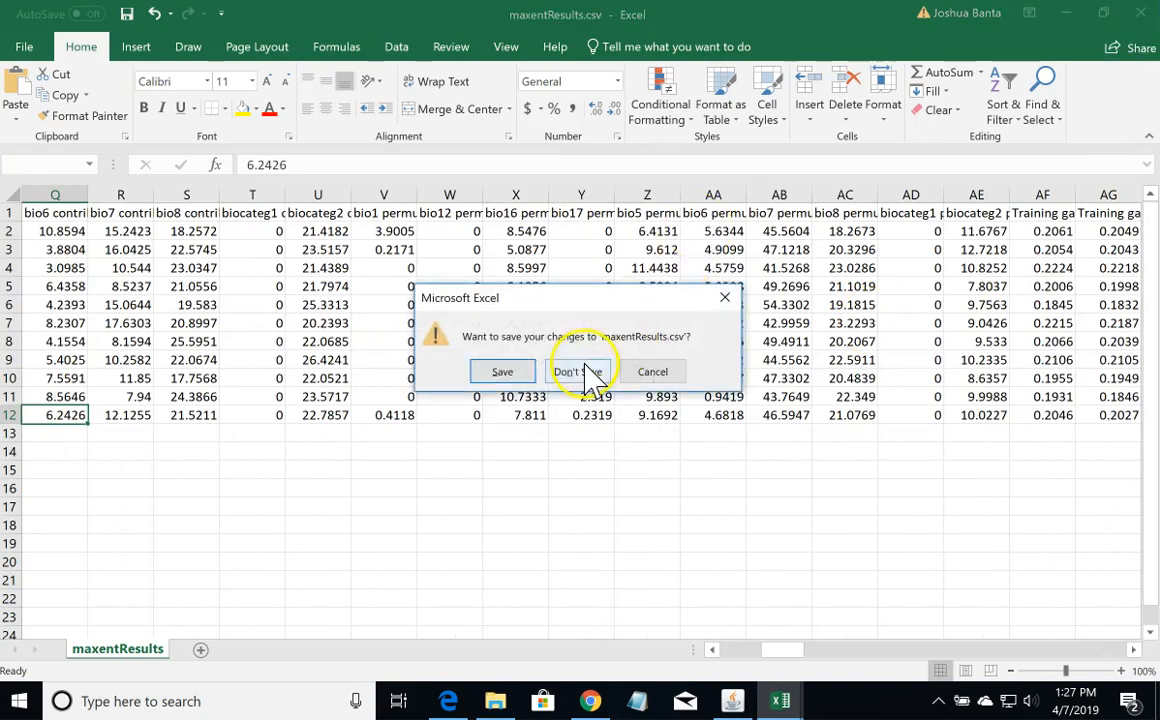
{"action": "left_click", "coordinate": [594, 372]}
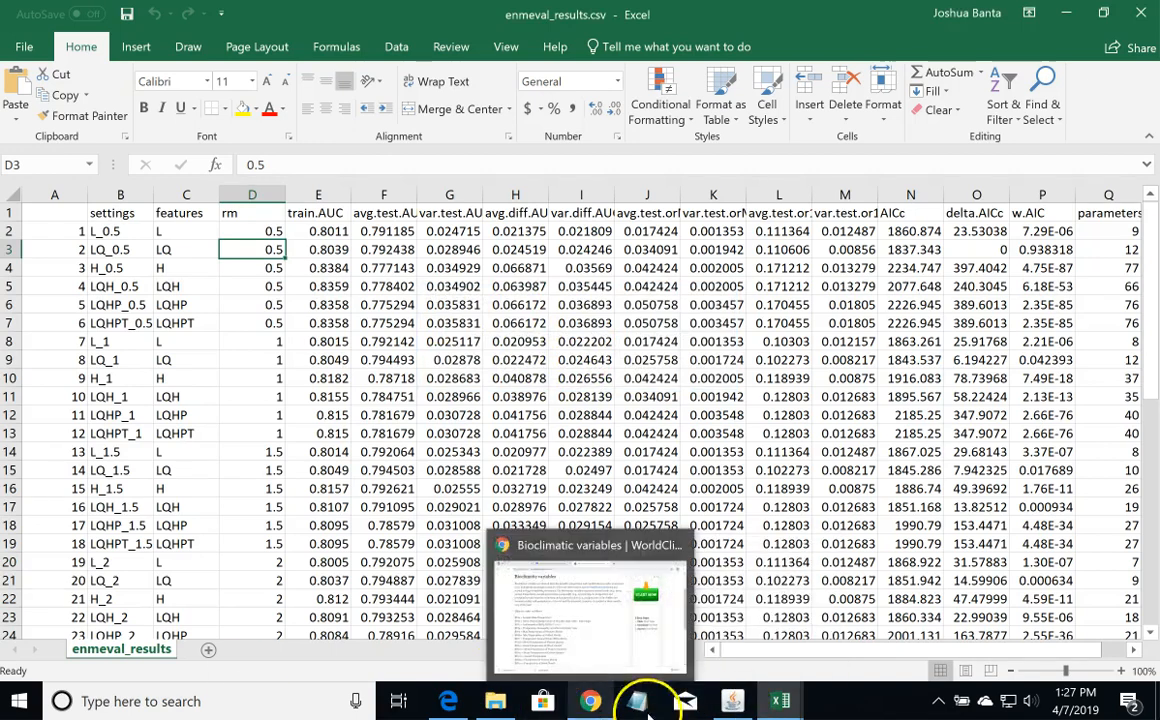
{"action": "mouse_move", "coordinate": [733, 703]}
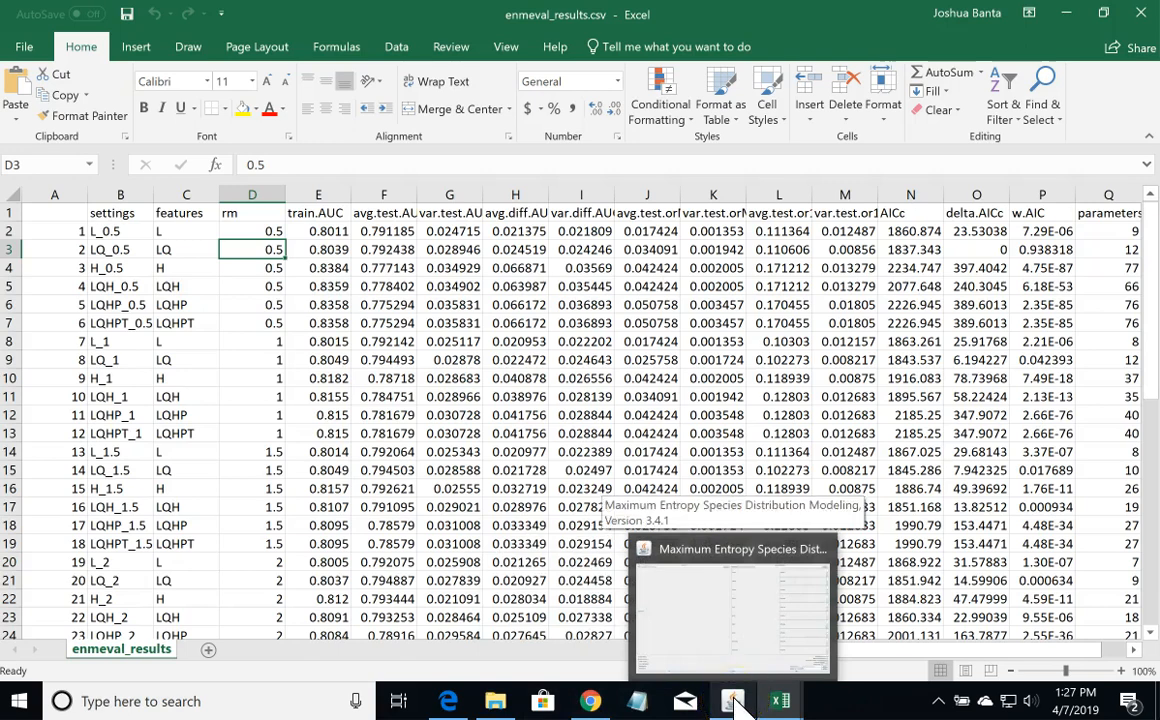
Step: In File Explorer, go up to the maxent folder and create a new folder named results2
{"action": "left_click", "coordinate": [497, 701]}
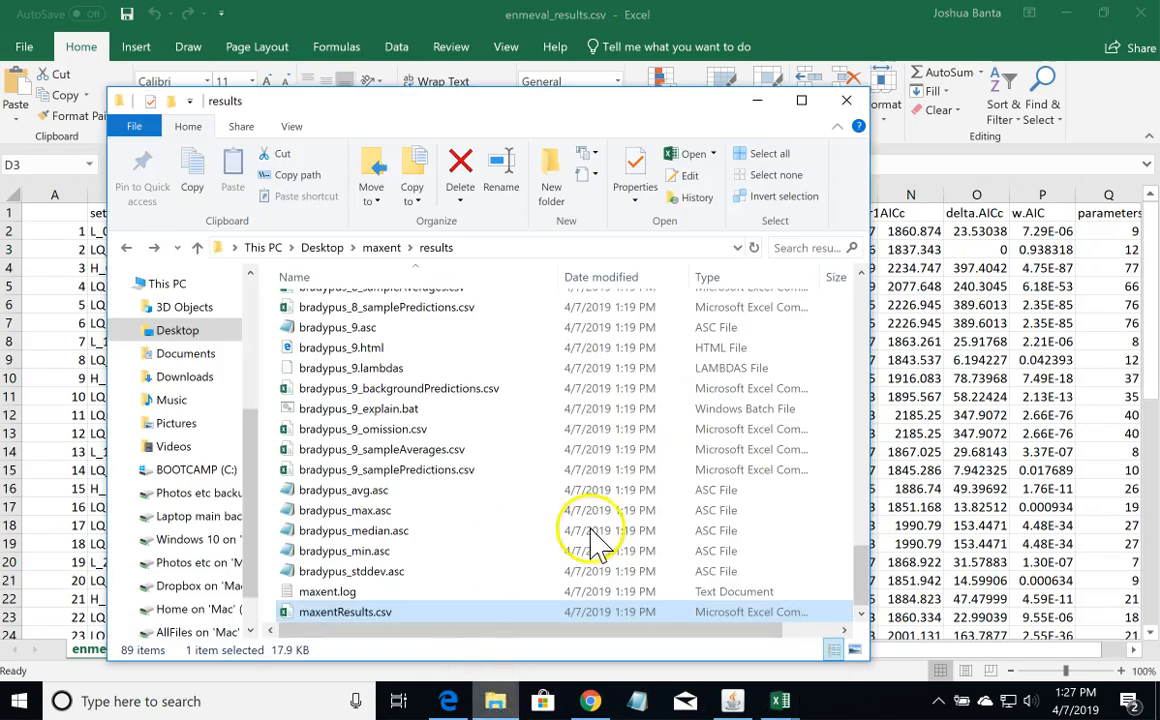
{"action": "left_click_drag", "start_coordinate": [862, 592], "coordinate": [858, 318]}
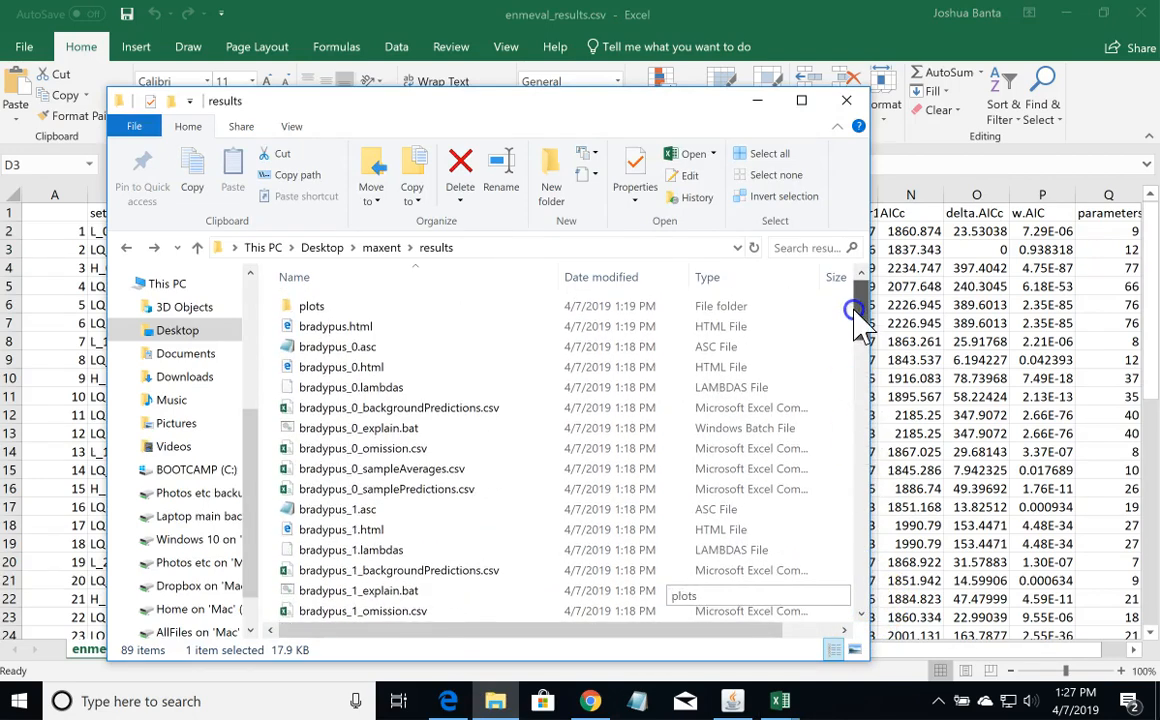
{"action": "left_click", "coordinate": [382, 248]}
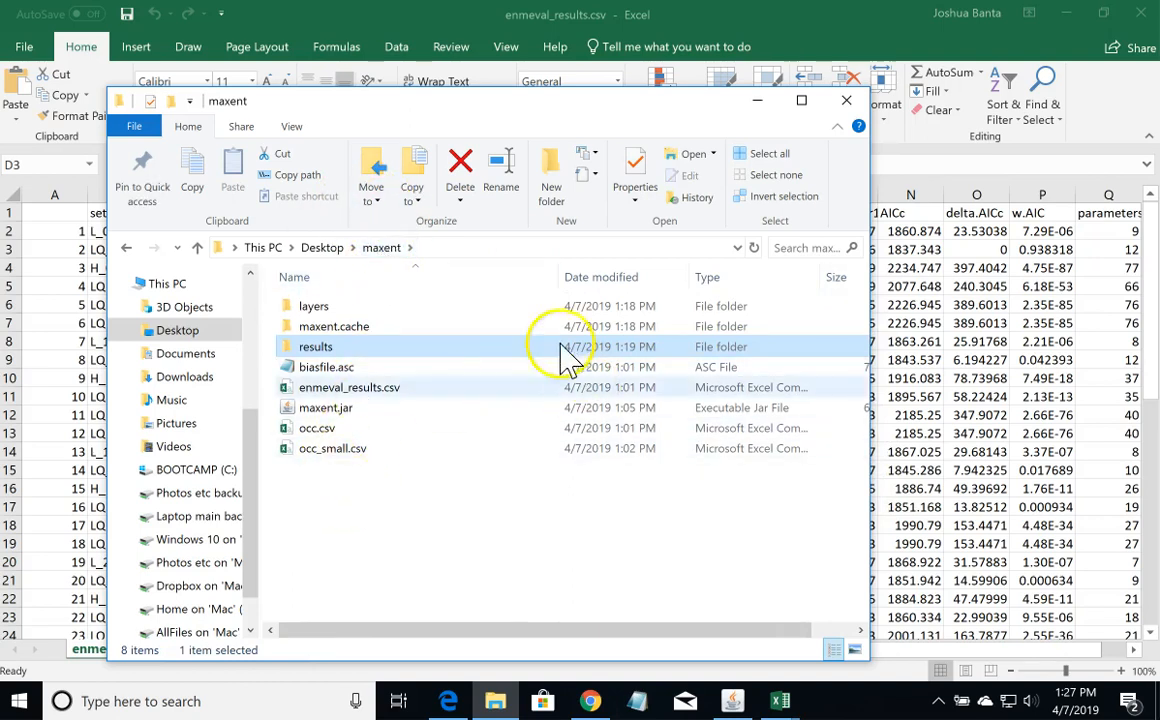
{"action": "left_click", "coordinate": [553, 170]}
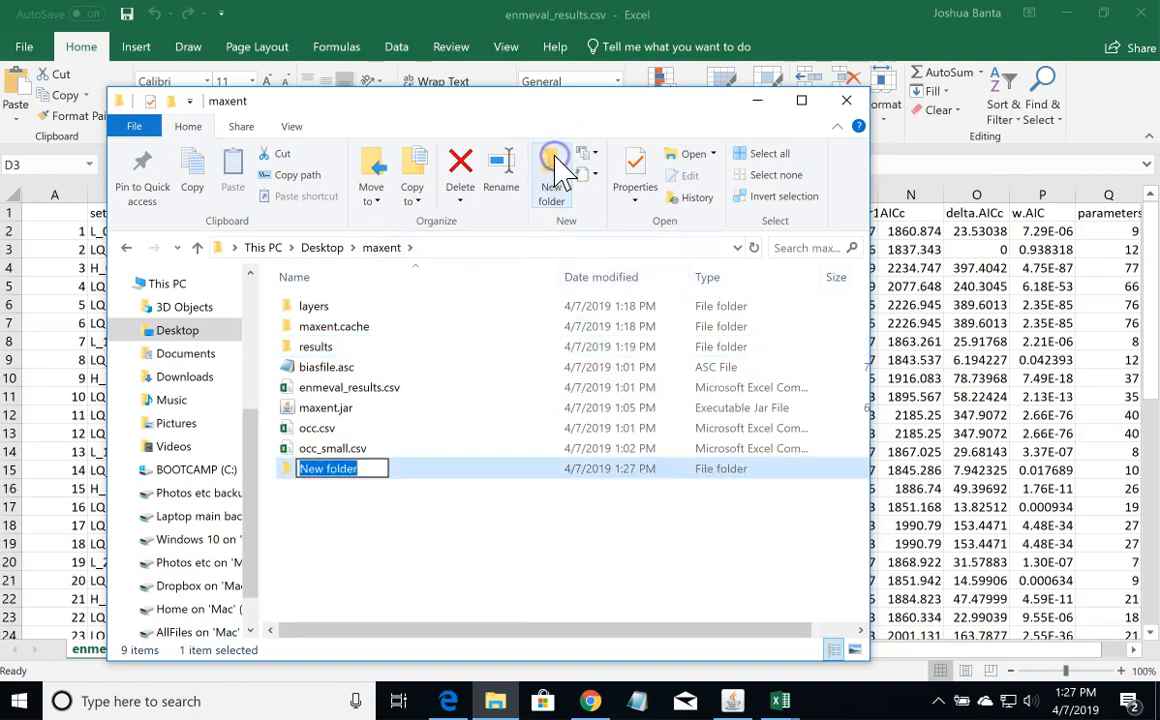
{"action": "type", "text": "results2"}
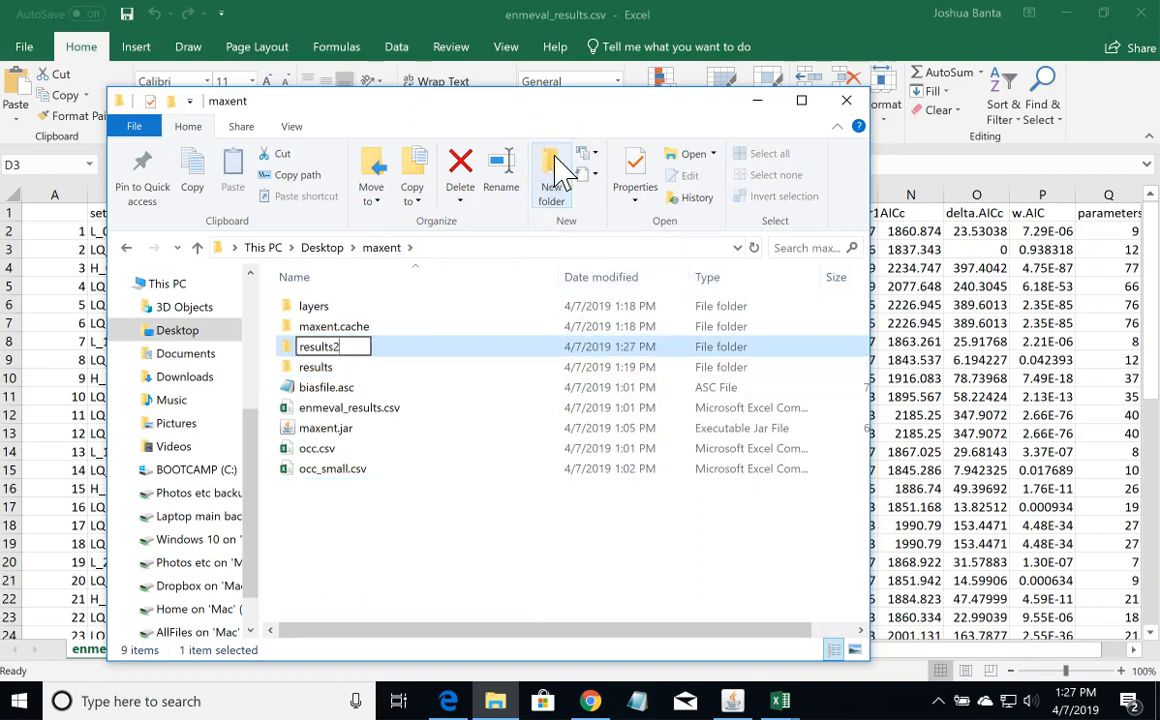
{"action": "left_click", "coordinate": [564, 362]}
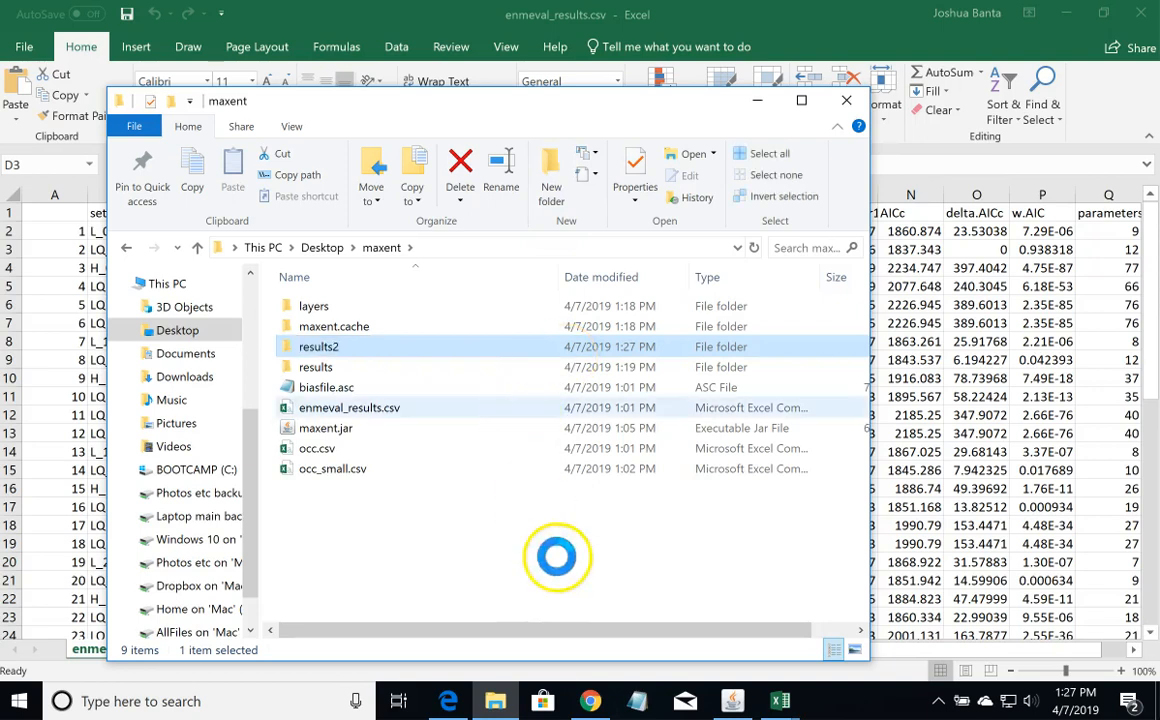
Step: Switch to Maxent and set the output directory to the results2 folder inside the maxent folder
{"action": "left_click", "coordinate": [733, 701]}
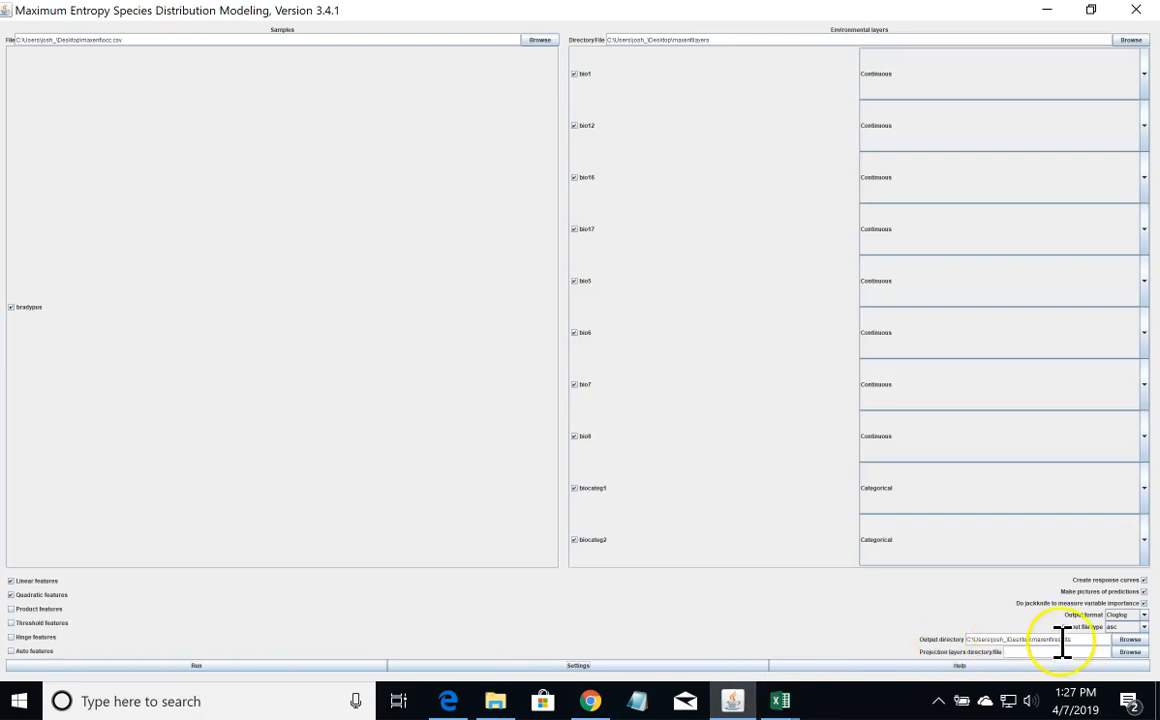
{"action": "left_click", "coordinate": [1129, 640]}
{"action": "left_click", "coordinate": [785, 542]}
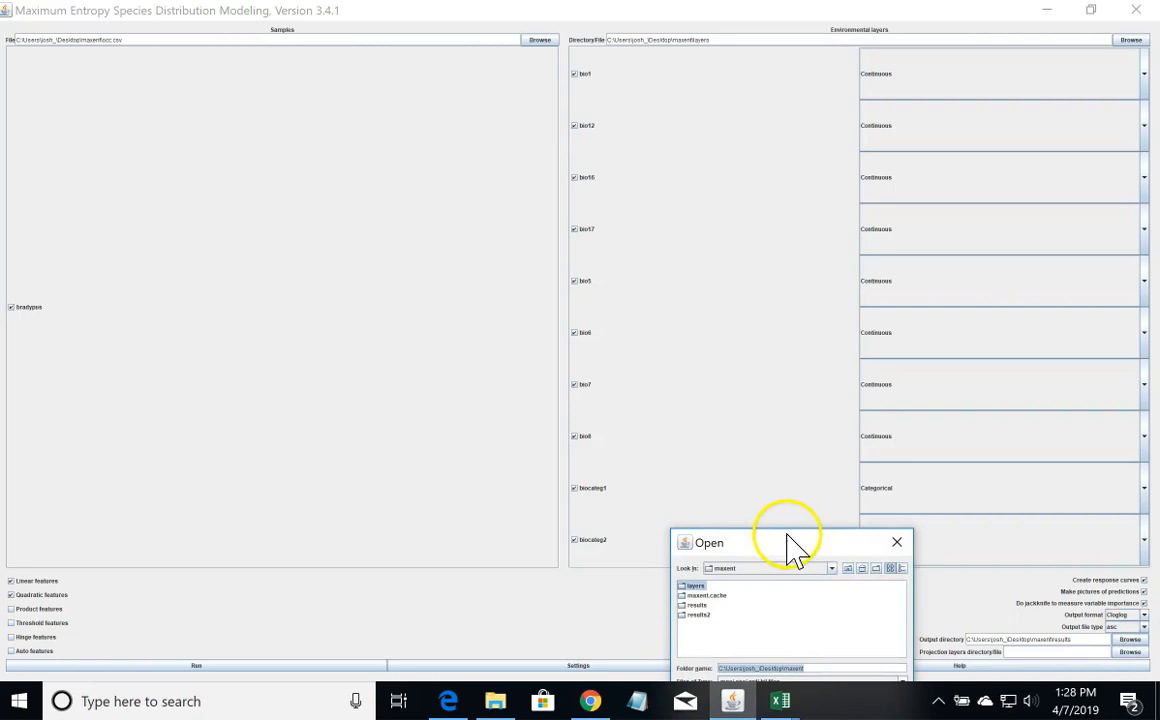
{"action": "left_click_drag", "start_coordinate": [777, 547], "coordinate": [365, 302]}
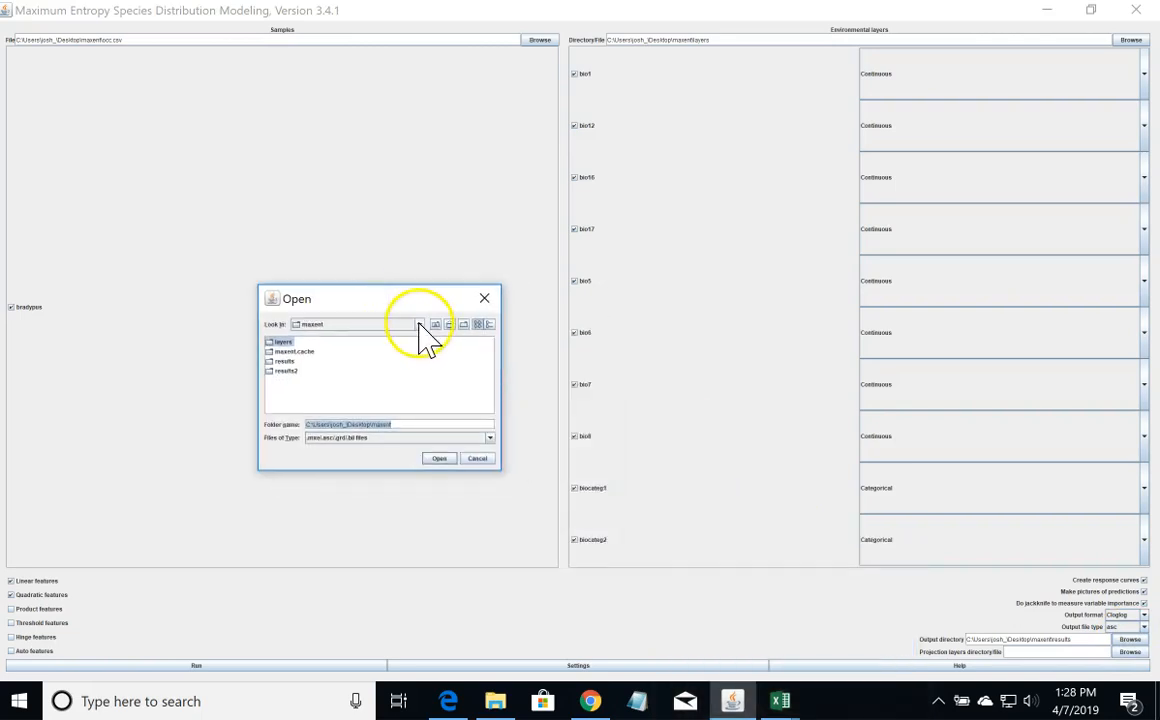
{"action": "left_click", "coordinate": [285, 370]}
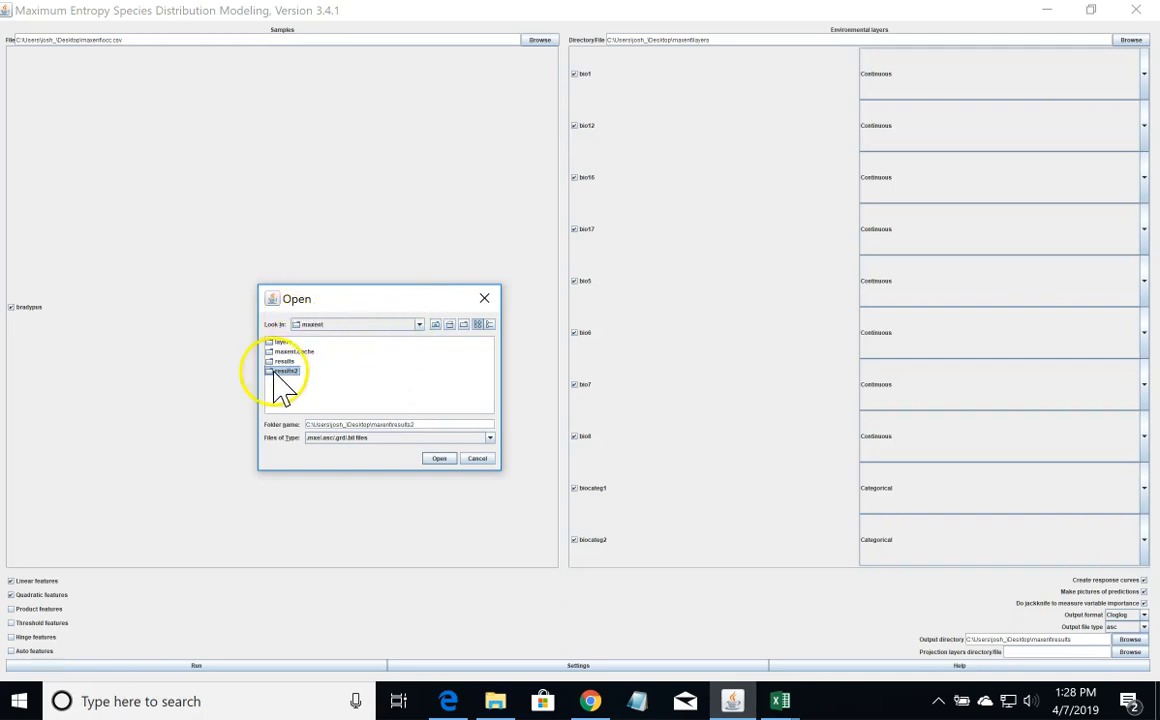
{"action": "left_click", "coordinate": [440, 459]}
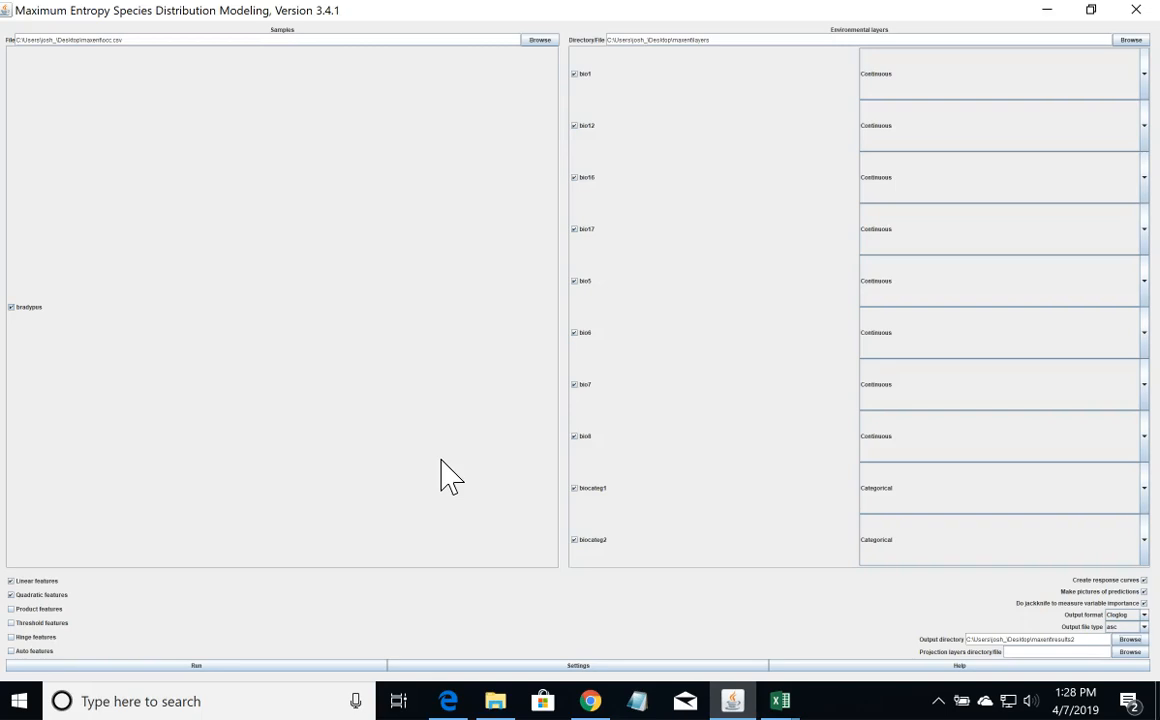
Step: Load occ_small.csv from the maxent folder as the samples file, with the bradypus species selected
{"action": "left_click", "coordinate": [495, 701]}
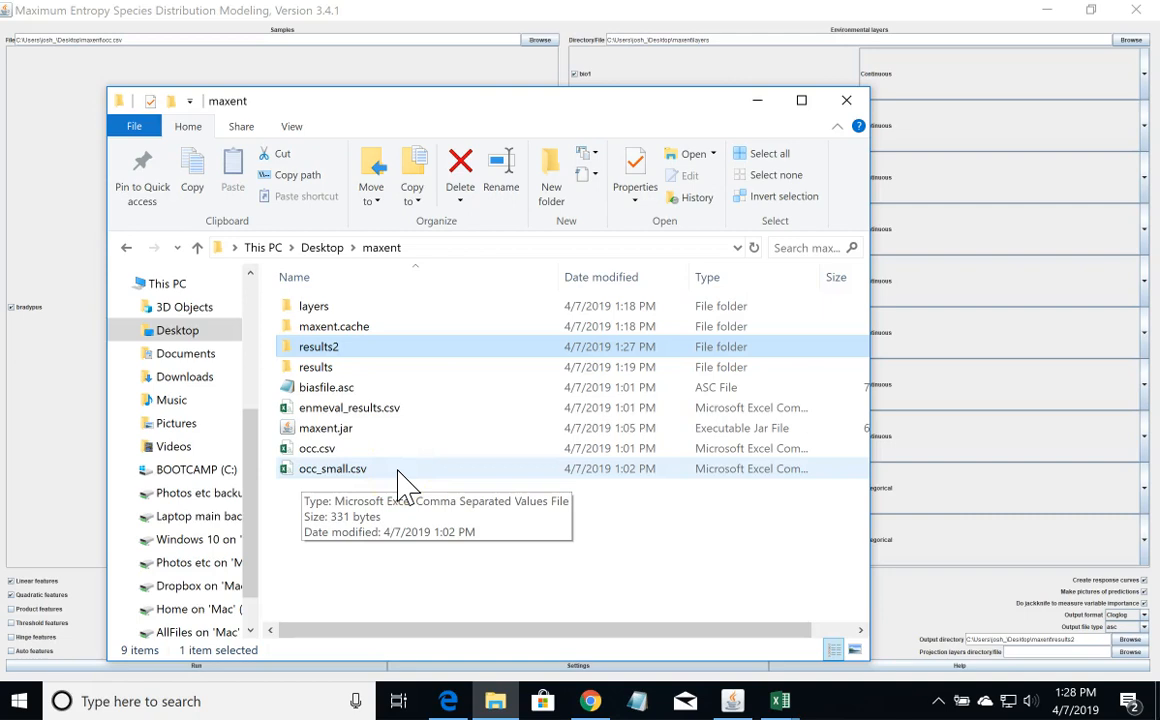
{"action": "left_click", "coordinate": [67, 233]}
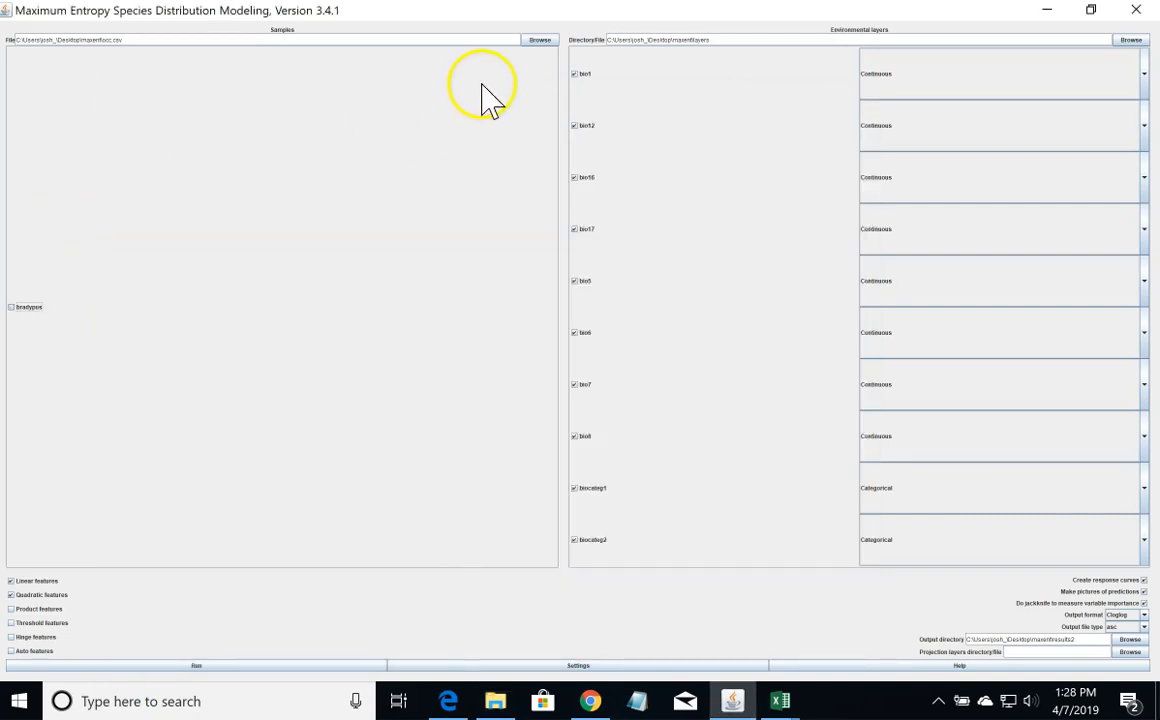
{"action": "left_click", "coordinate": [540, 42]}
{"action": "left_click", "coordinate": [200, 121]}
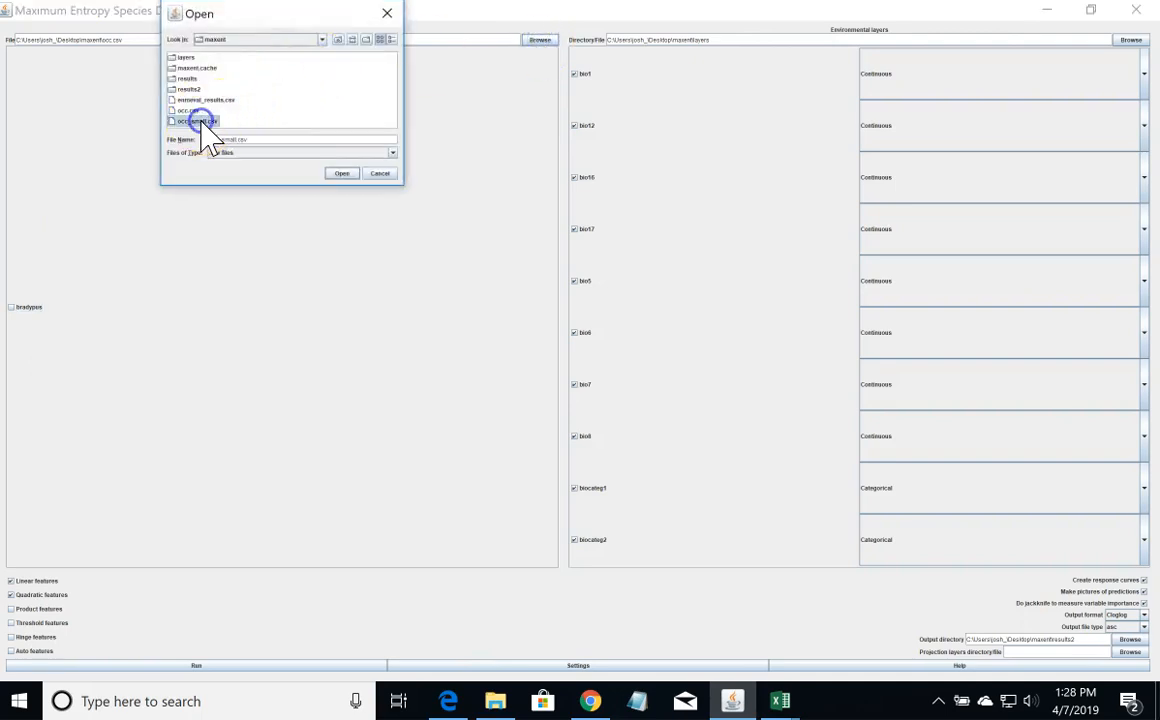
{"action": "left_click", "coordinate": [341, 175]}
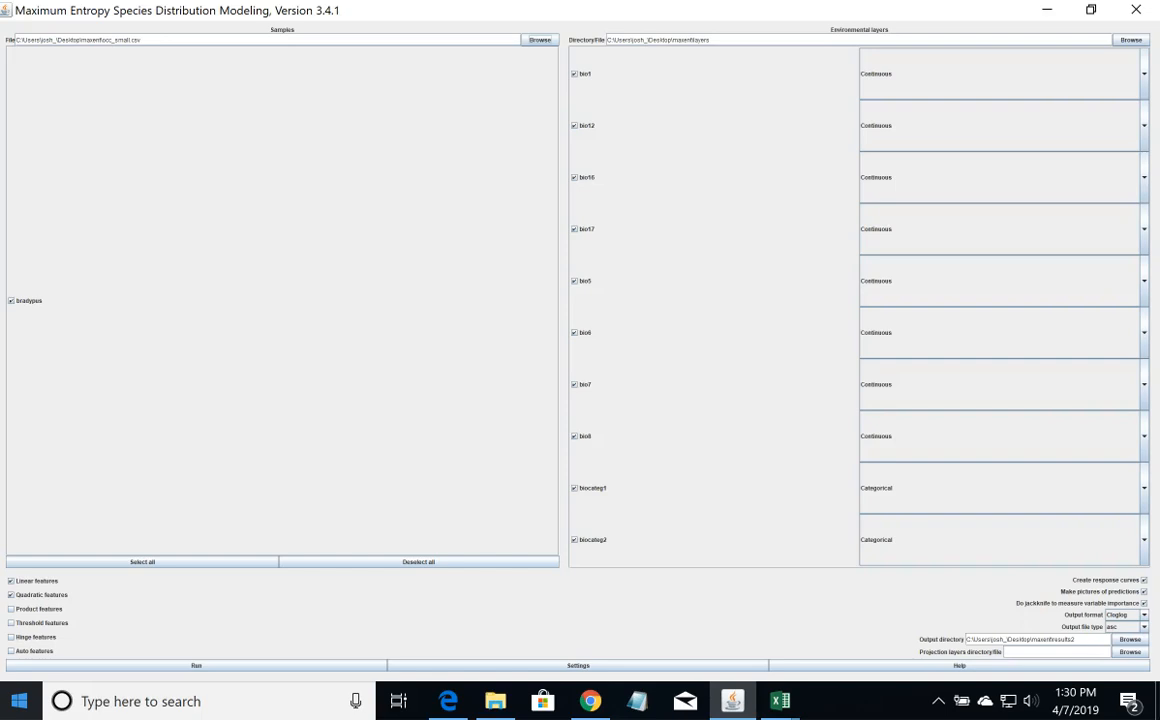
{"action": "left_click_drag", "start_coordinate": [146, 40], "coordinate": [101, 38]}
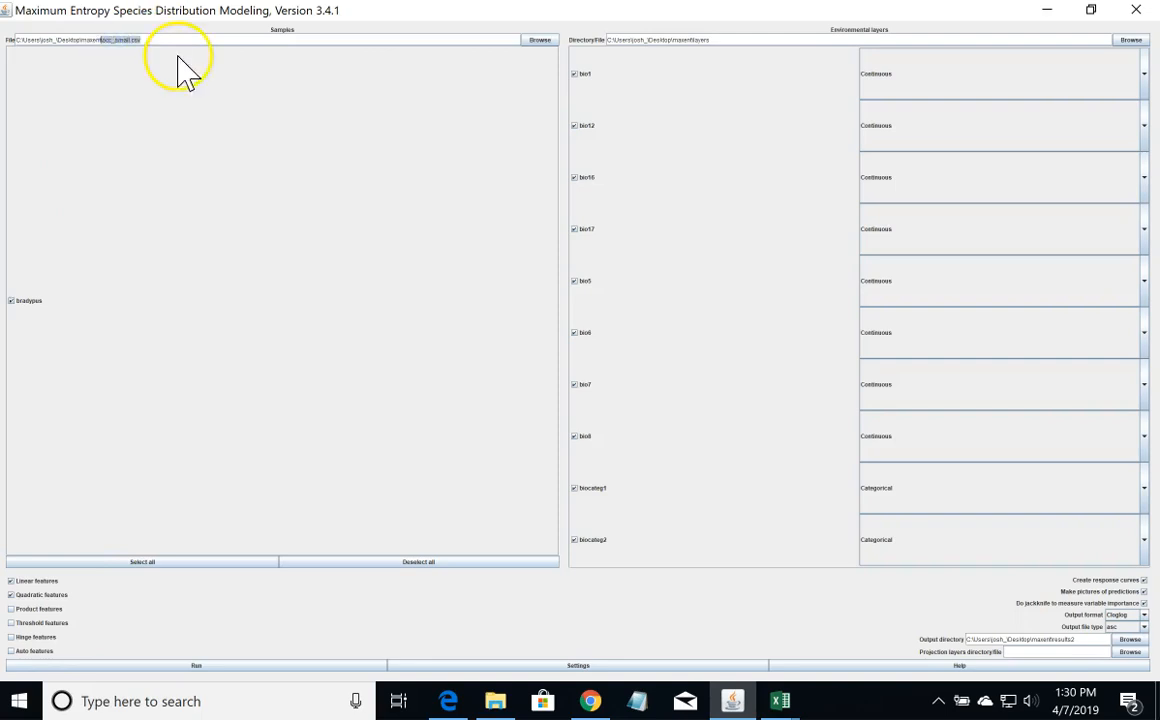
{"action": "left_click", "coordinate": [231, 231]}
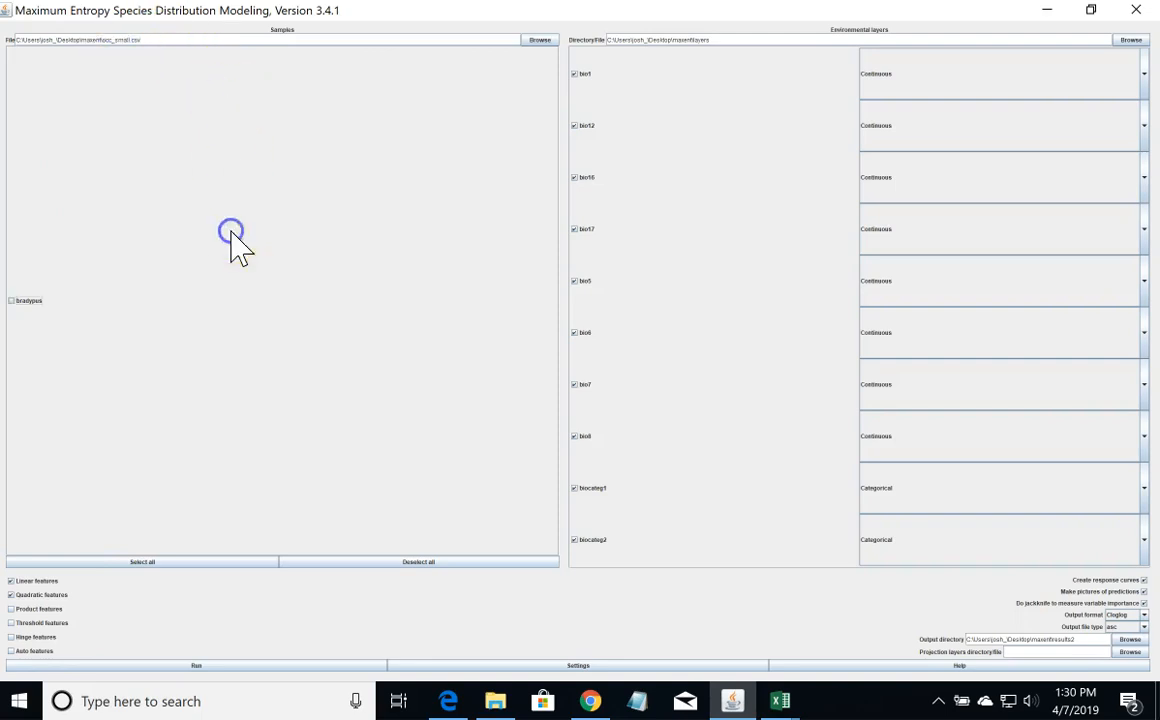
{"action": "left_click", "coordinate": [12, 301]}
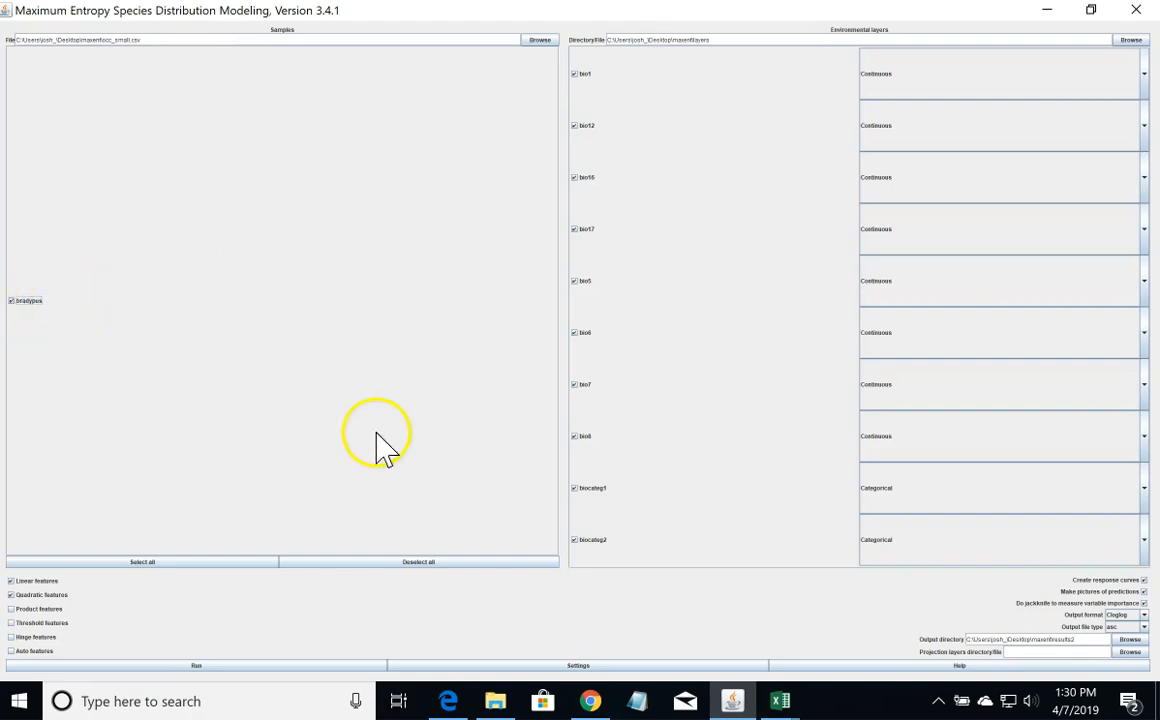
Step: Check the last record of occ_small.csv in Excel, and consult the niche modeling flow chart in Chrome for the method suited to that sample size
{"action": "mouse_move", "coordinate": [495, 712]}
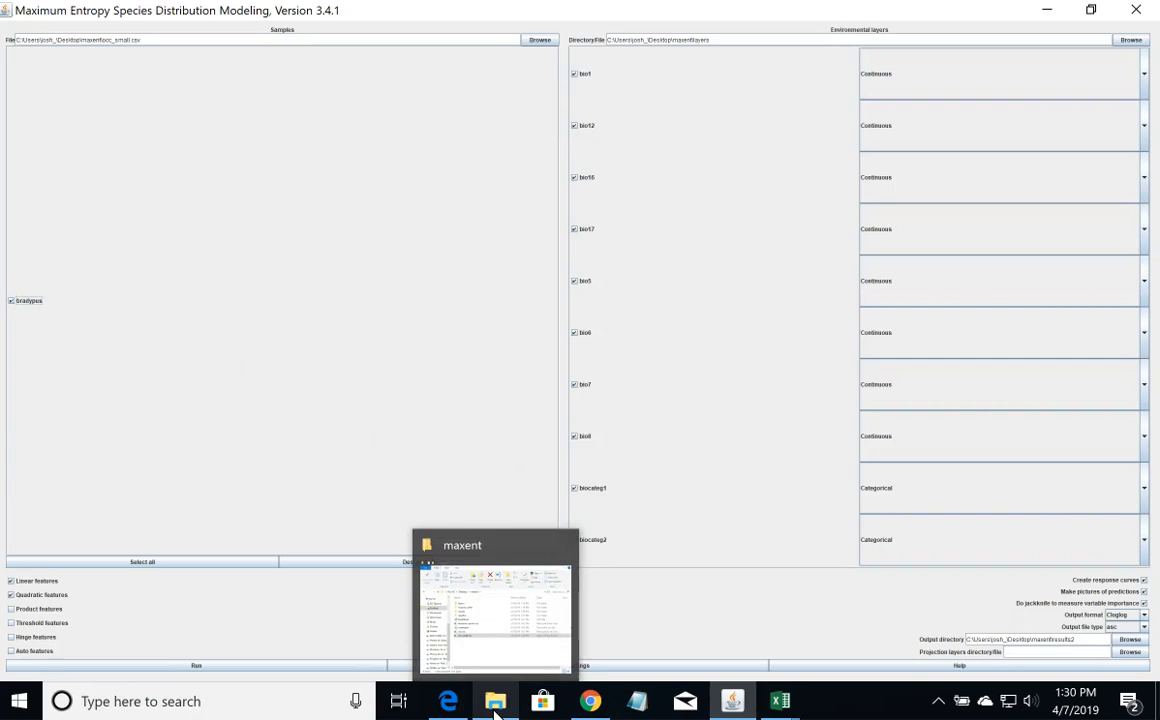
{"action": "left_click", "coordinate": [495, 707]}
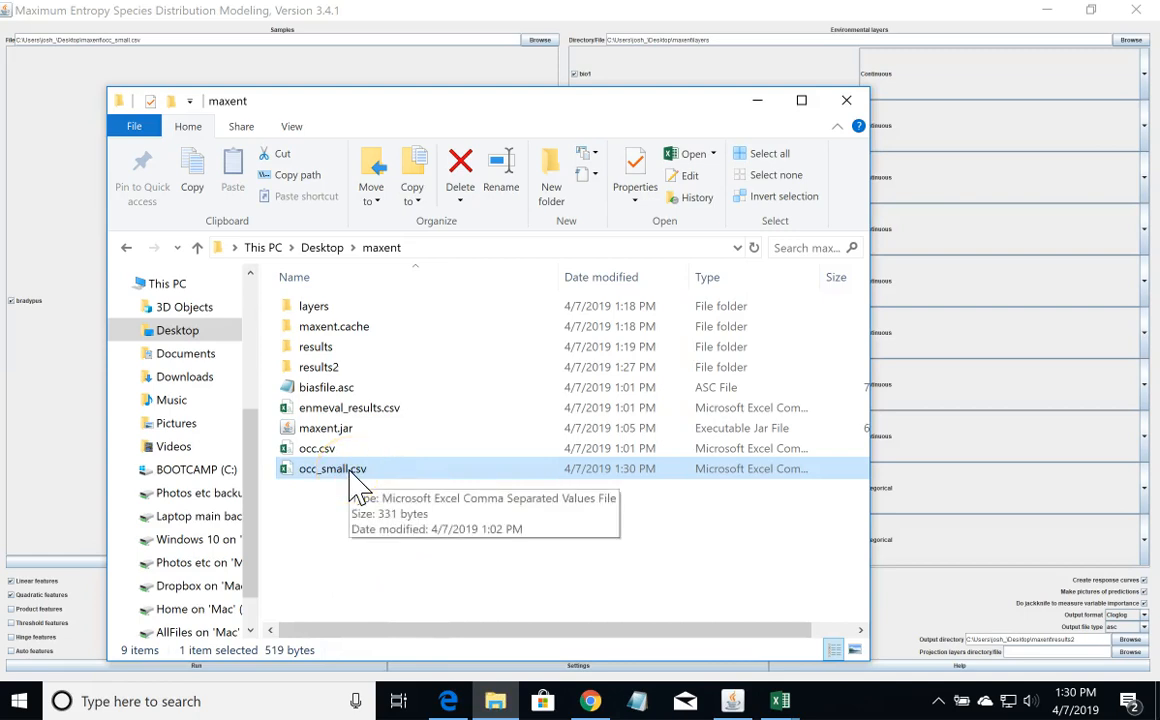
{"action": "left_click", "coordinate": [350, 474]}
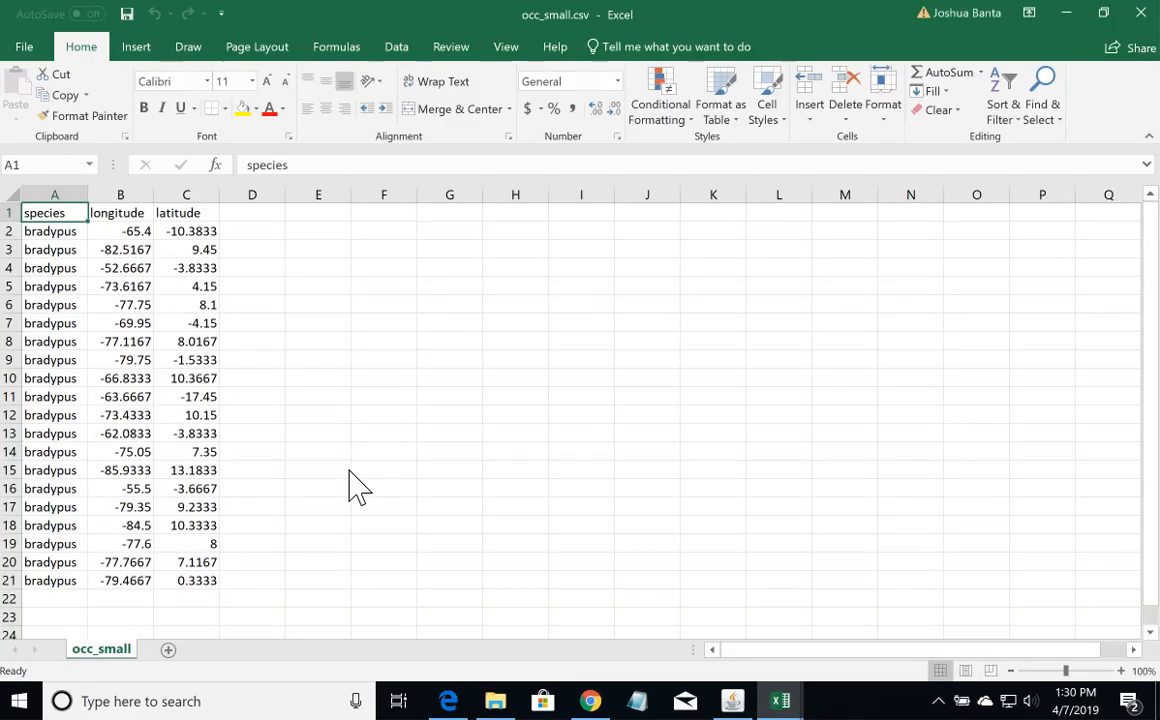
{"action": "left_click", "coordinate": [60, 582]}
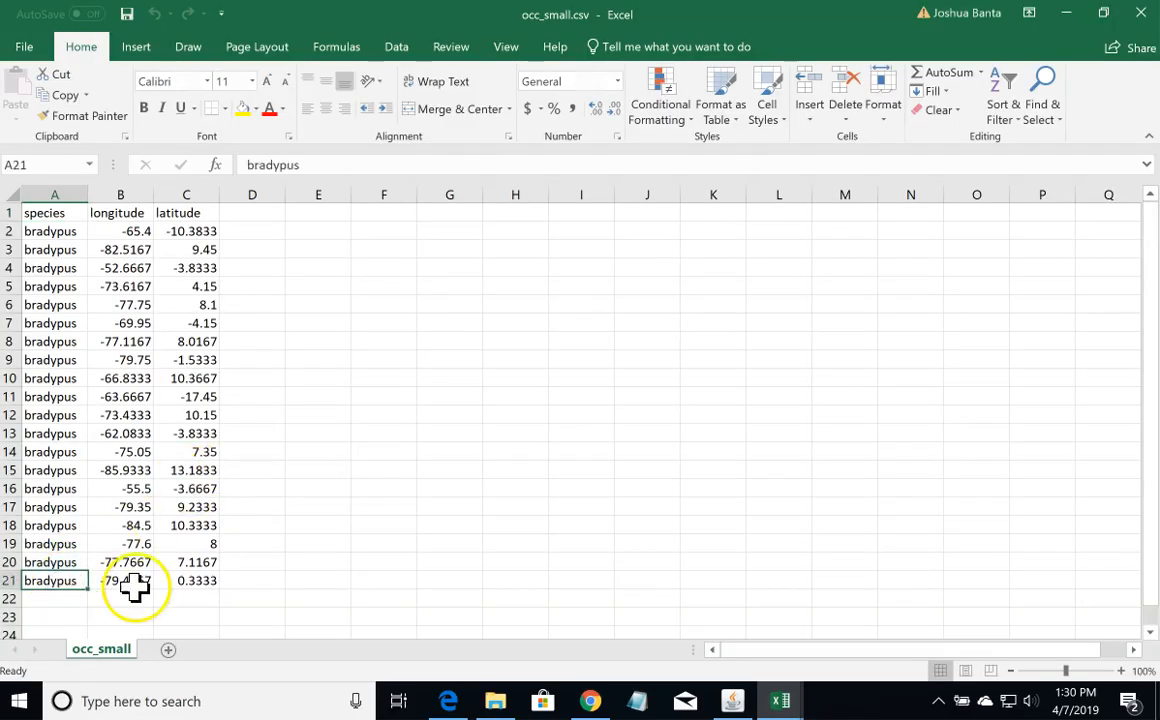
{"action": "left_click", "coordinate": [591, 700]}
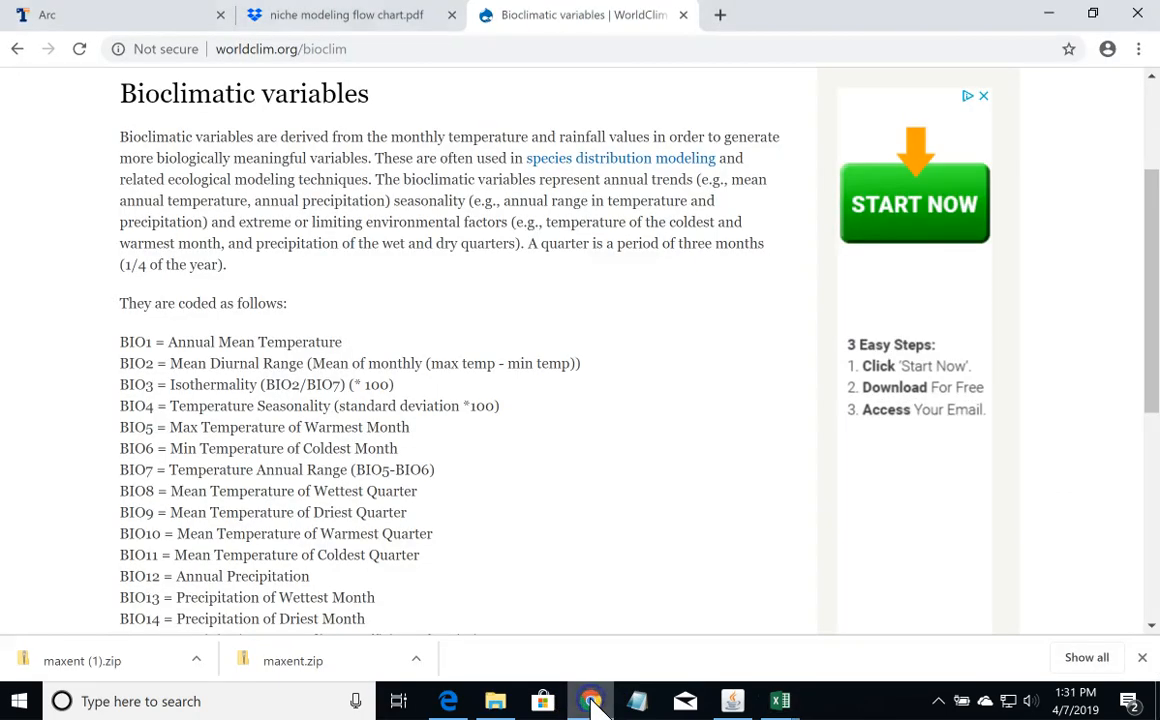
{"action": "left_click", "coordinate": [300, 22]}
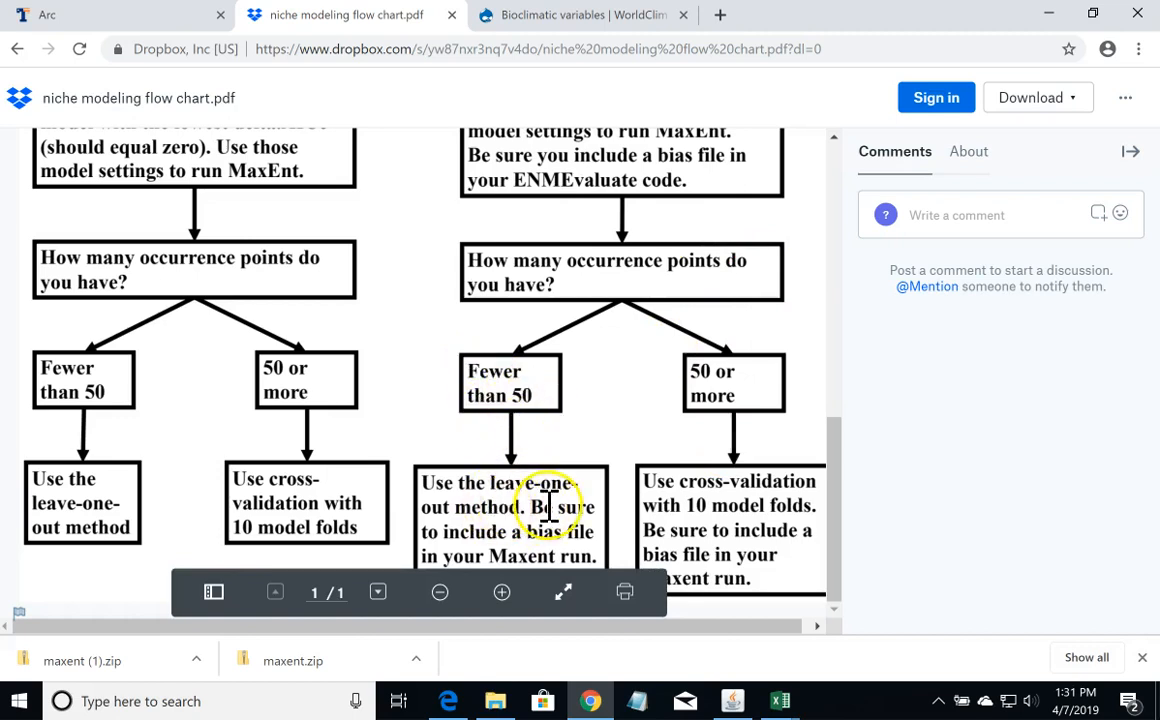
Step: Return to Maxent and open the Replicates value in the basic settings for editing
{"action": "left_click", "coordinate": [733, 703]}
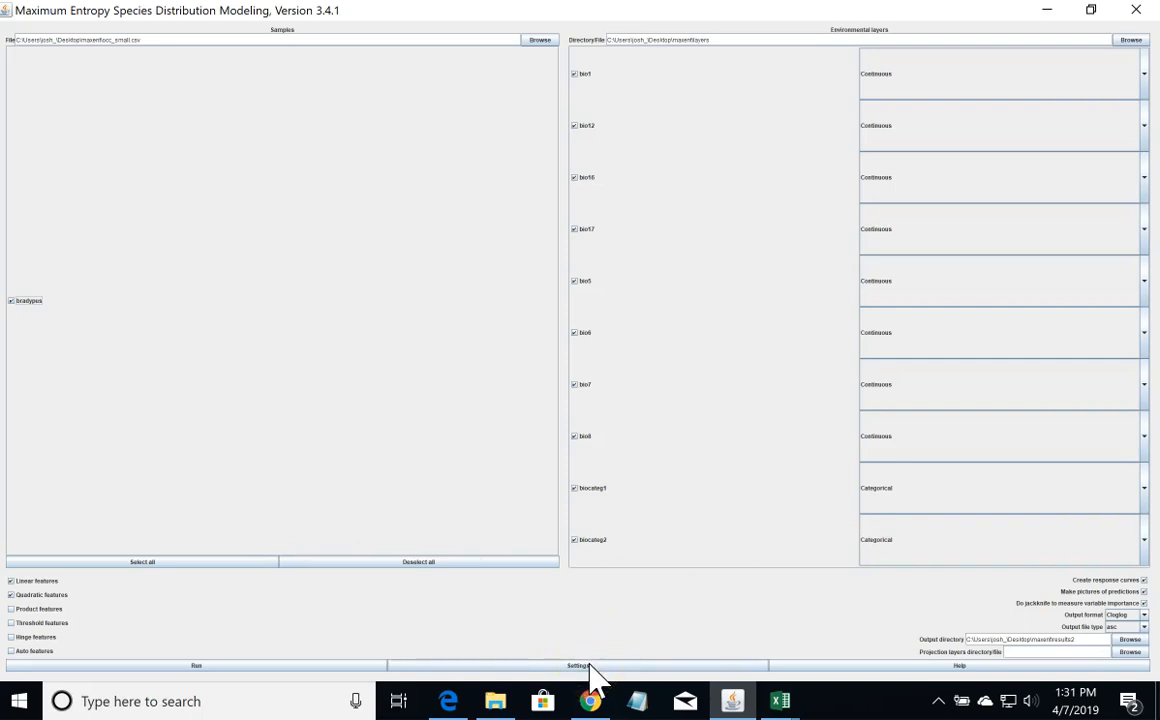
{"action": "left_click", "coordinate": [589, 665]}
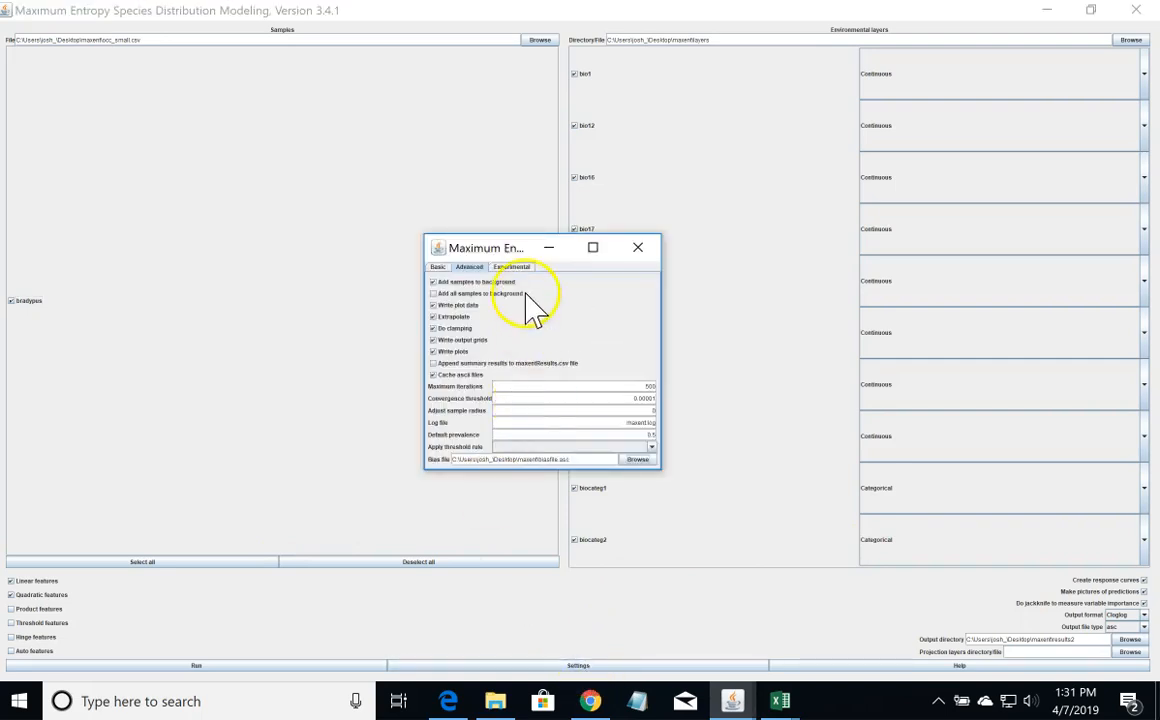
{"action": "left_click", "coordinate": [437, 267]}
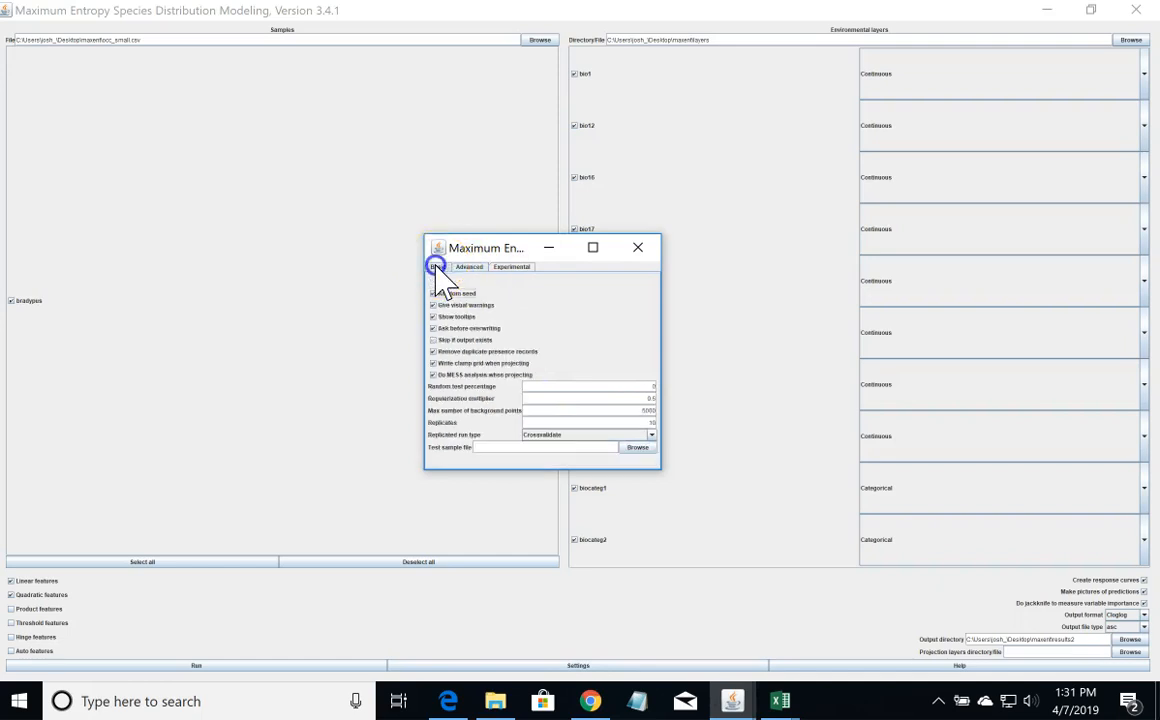
{"action": "left_click", "coordinate": [651, 423]}
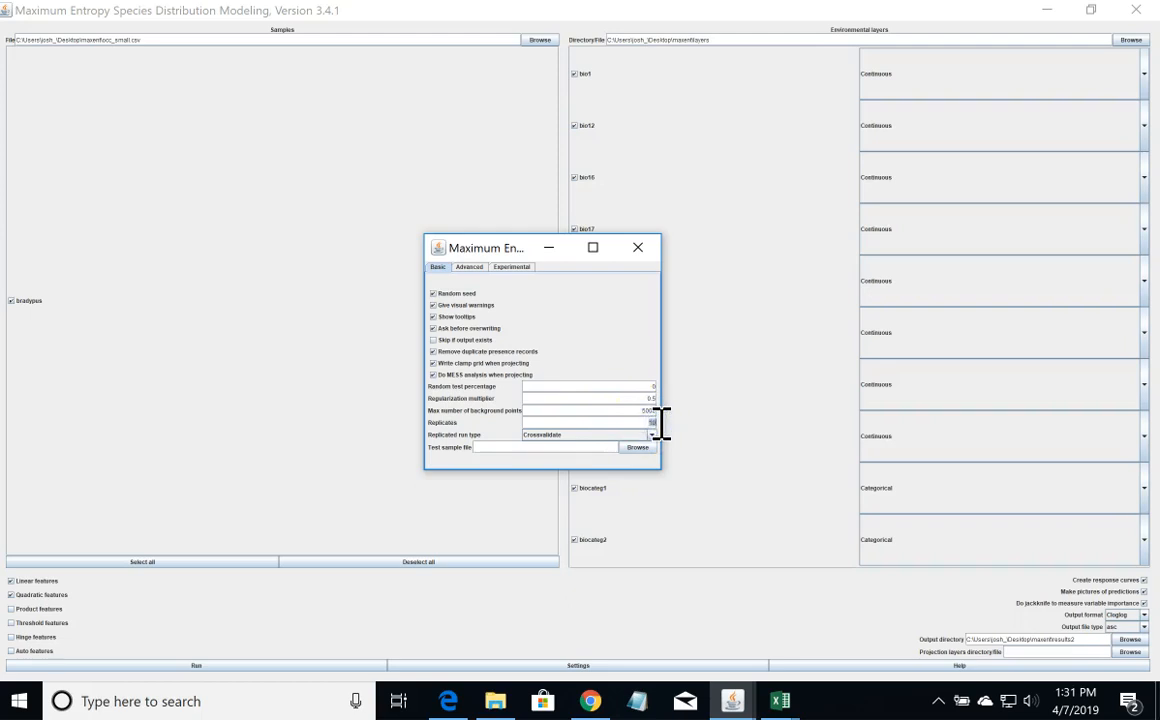
Step: Reopen occ_small.csv in Excel and check the row number of its last bradypus record to count the occurrence points
{"action": "left_click", "coordinate": [495, 701]}
{"action": "double_click", "coordinate": [350, 469]}
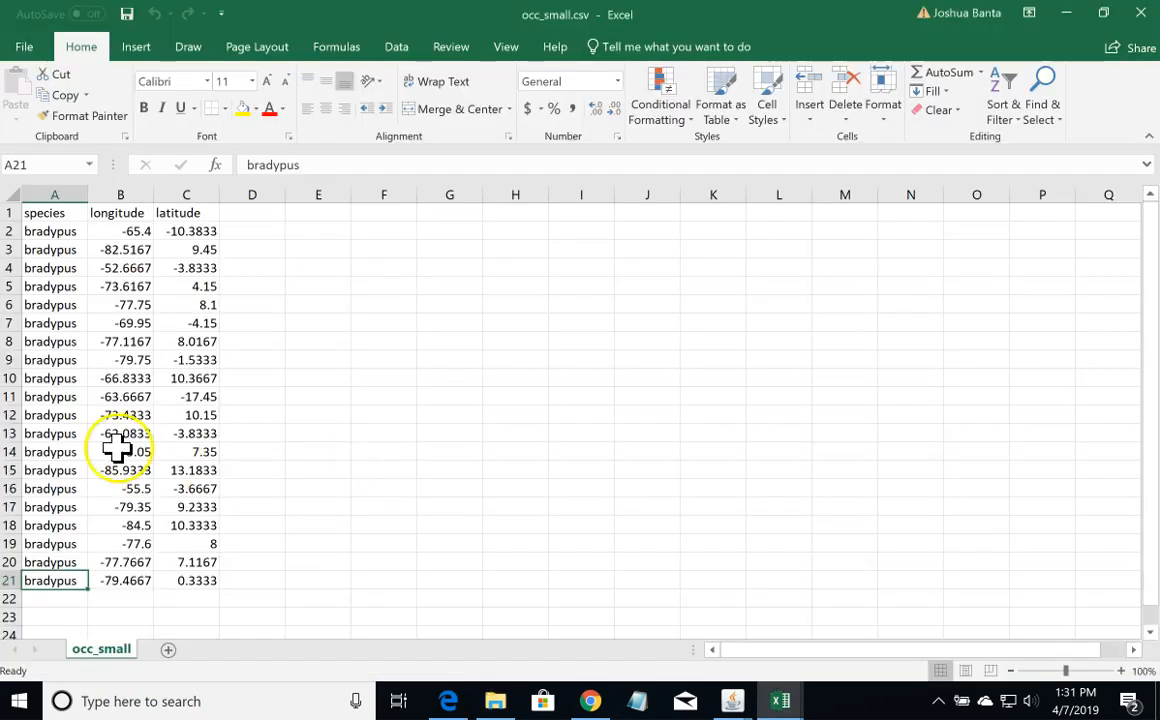
{"action": "key", "text": "Up"}
{"action": "key", "text": "Up"}
{"action": "key", "text": "Down"}
{"action": "key", "text": "Down"}
{"action": "left_click", "coordinate": [20, 588]}
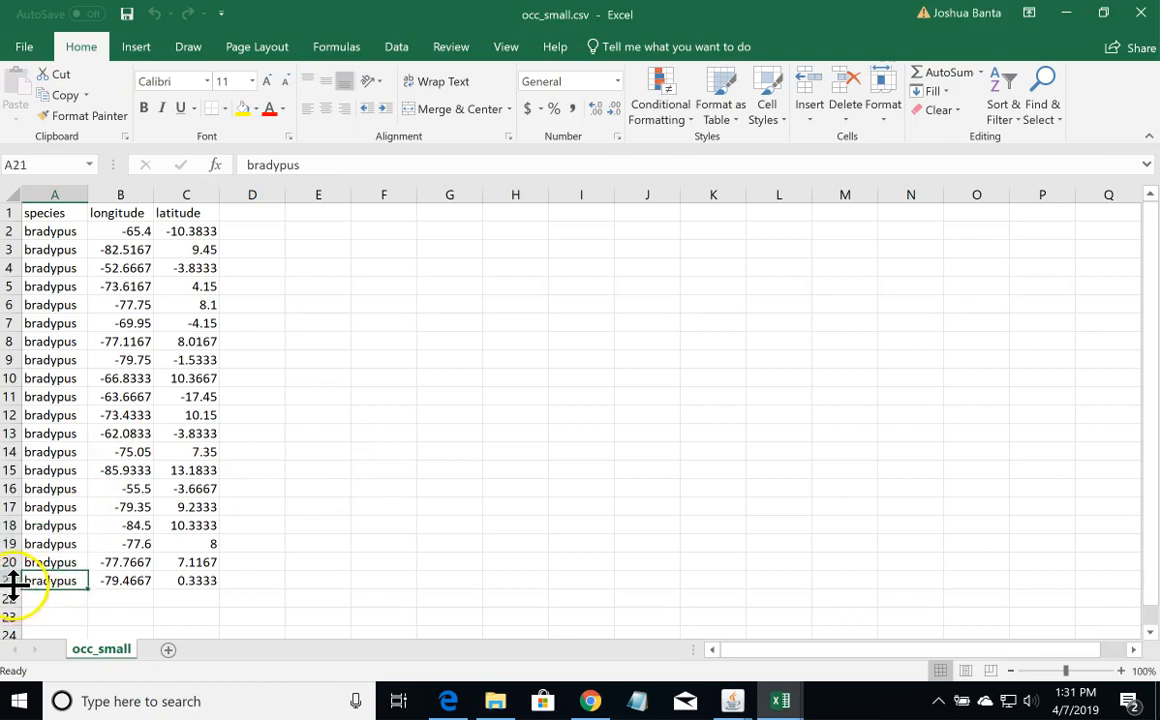
Step: Check the header row of occ_small.csv and go down the latitude column to the last bradypus record to verify the row count
{"action": "left_click", "coordinate": [42, 211]}
{"action": "key", "text": "ctrl+Right"}
{"action": "key", "text": "Left"}
{"action": "key", "text": "Left"}
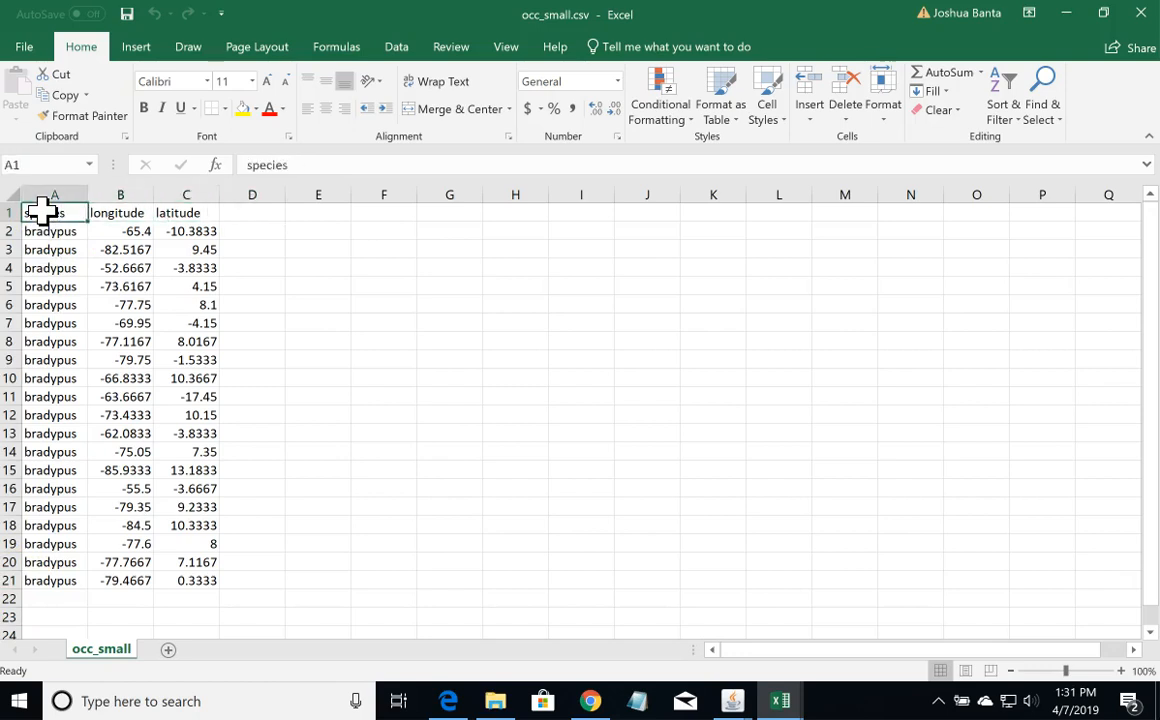
{"action": "key", "text": "ctrl+Right"}
{"action": "key", "text": "Down"}
{"action": "key", "text": "Down"}
{"action": "key", "text": "Down"}
{"action": "key", "text": "Down"}
{"action": "key", "text": "Down"}
{"action": "key", "text": "Down"}
{"action": "key", "text": "Down"}
{"action": "key", "text": "Down"}
{"action": "key", "text": "Down"}
{"action": "key", "text": "Down"}
{"action": "key", "text": "Down"}
{"action": "key", "text": "Down"}
{"action": "key", "text": "Down"}
{"action": "key", "text": "Down"}
{"action": "key", "text": "Down"}
{"action": "key", "text": "Down"}
{"action": "key", "text": "Down"}
{"action": "key", "text": "Down"}
{"action": "key", "text": "Down"}
{"action": "key", "text": "Down"}
{"action": "key", "text": "Down"}
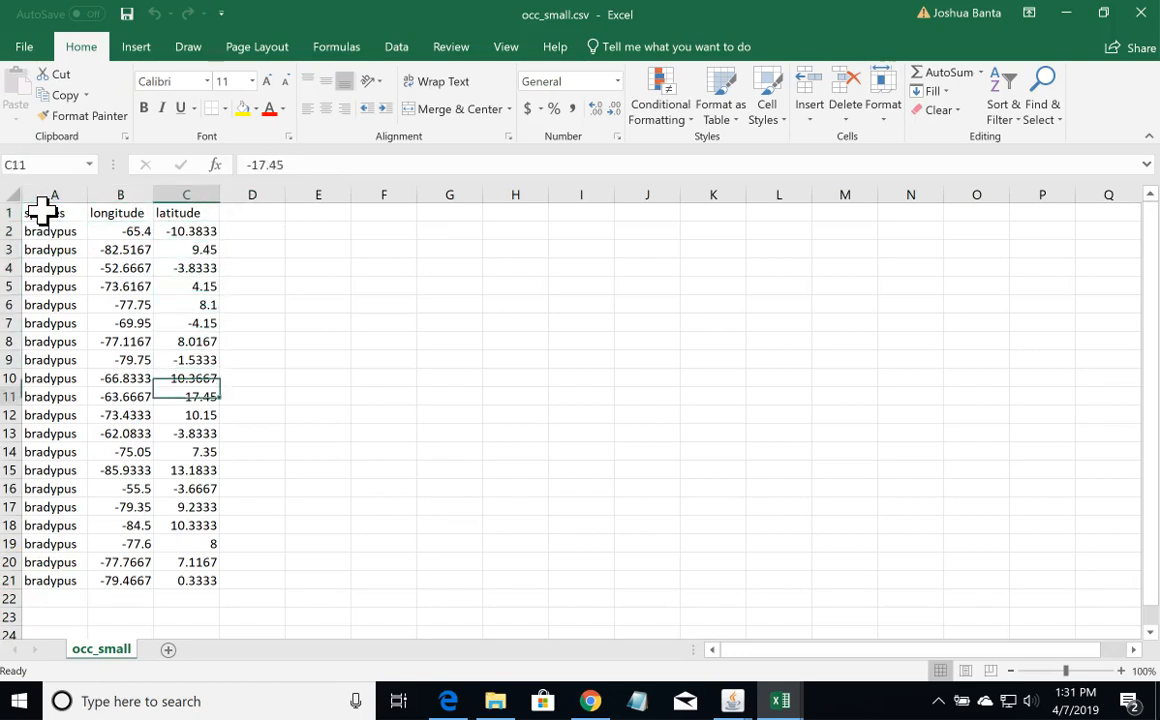
{"action": "key", "text": "Up"}
{"action": "key", "text": "Left"}
{"action": "key", "text": "Left"}
{"action": "key", "text": "Right"}
{"action": "key", "text": "Right"}
{"action": "key", "text": "Right"}
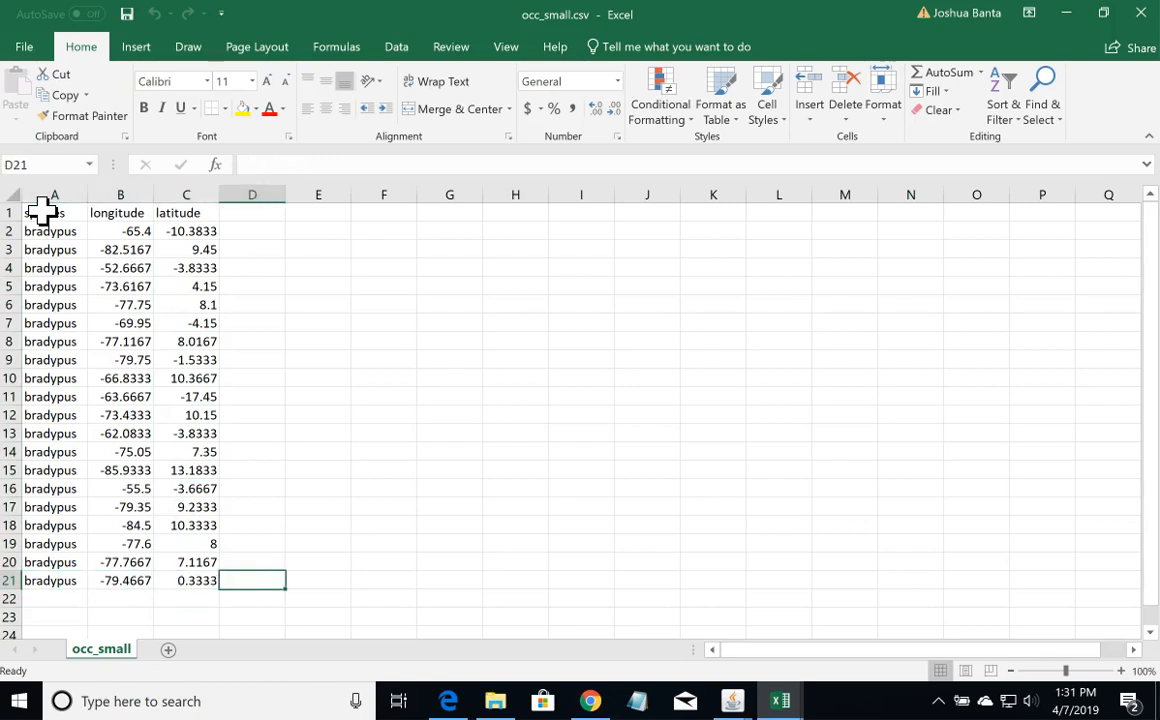
Step: Switch to Maxent, set Replicates to 20 in the basic settings, close the settings and run the model
{"action": "left_click", "coordinate": [735, 704]}
{"action": "left_click", "coordinate": [715, 660]}
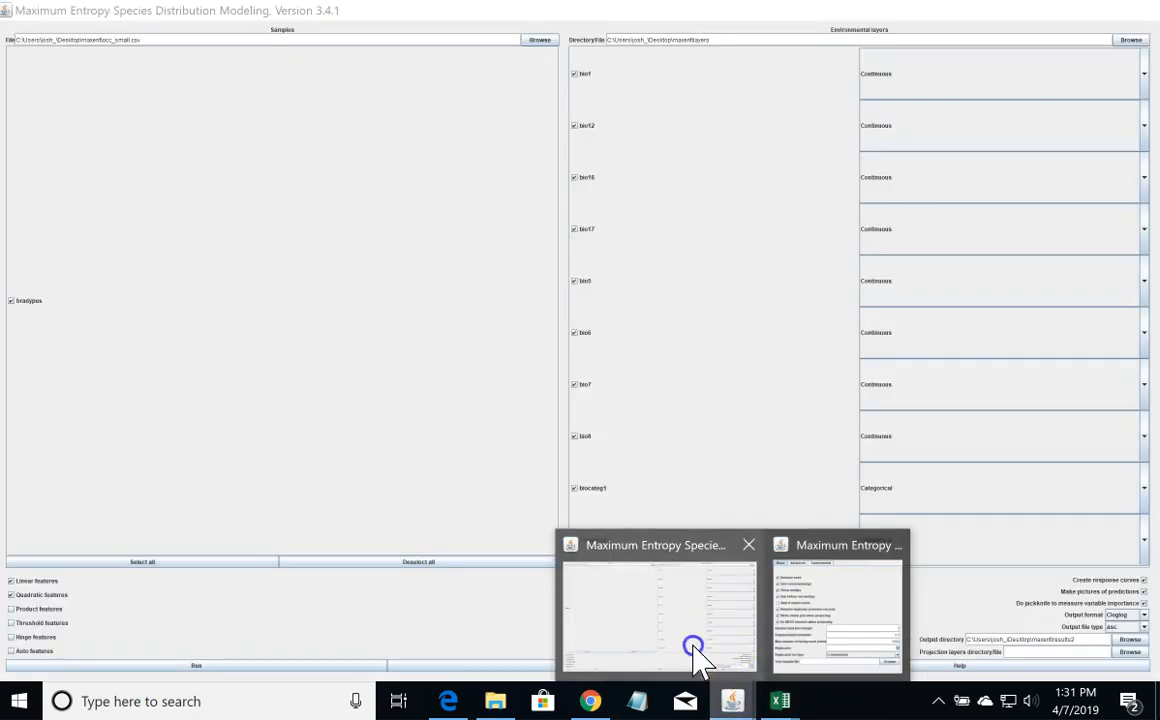
{"action": "left_click", "coordinate": [735, 704]}
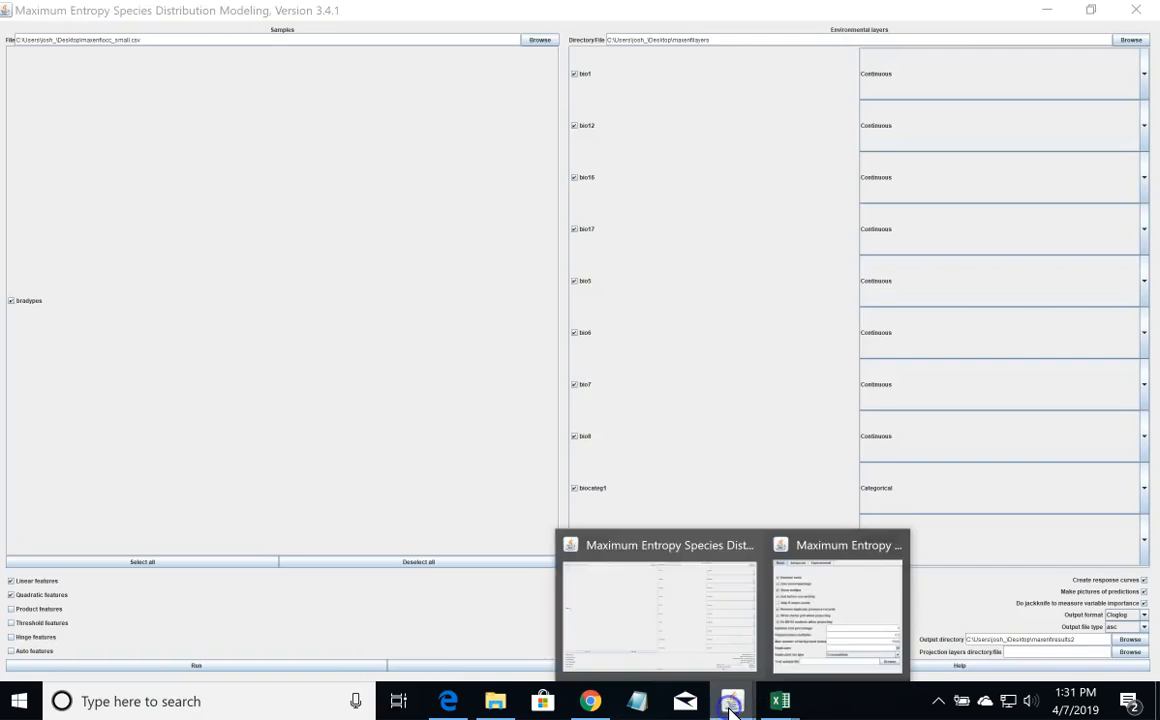
{"action": "left_click", "coordinate": [829, 575]}
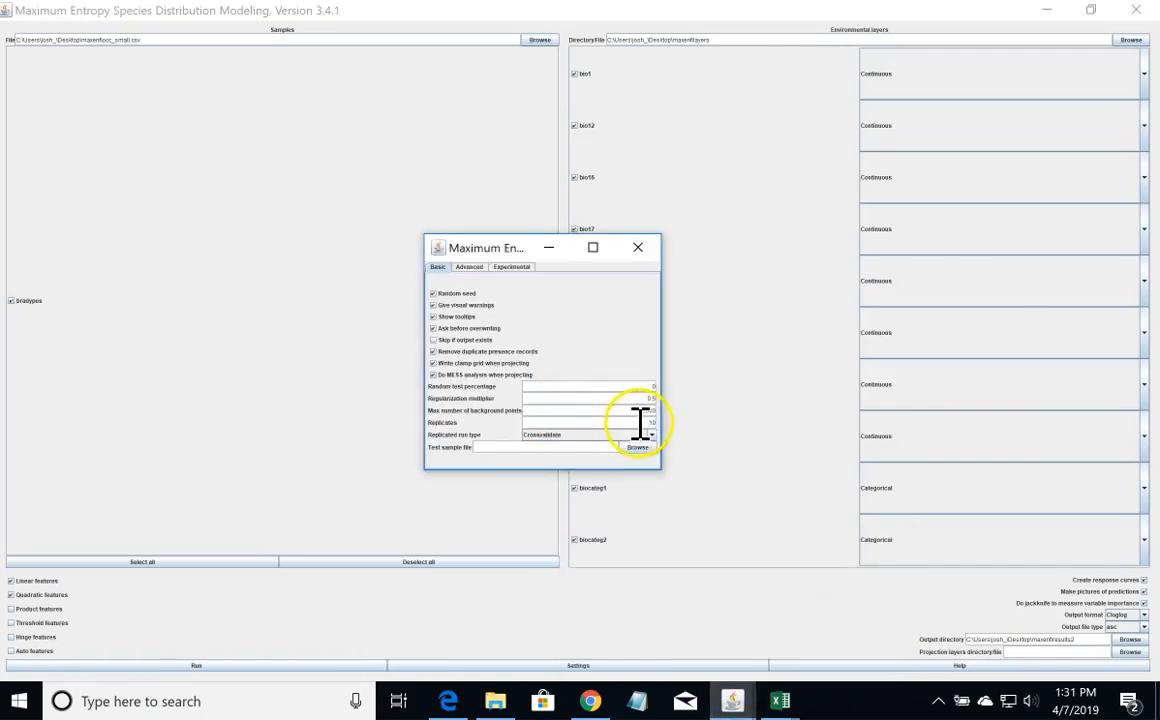
{"action": "left_click_drag", "start_coordinate": [649, 423], "coordinate": [680, 425]}
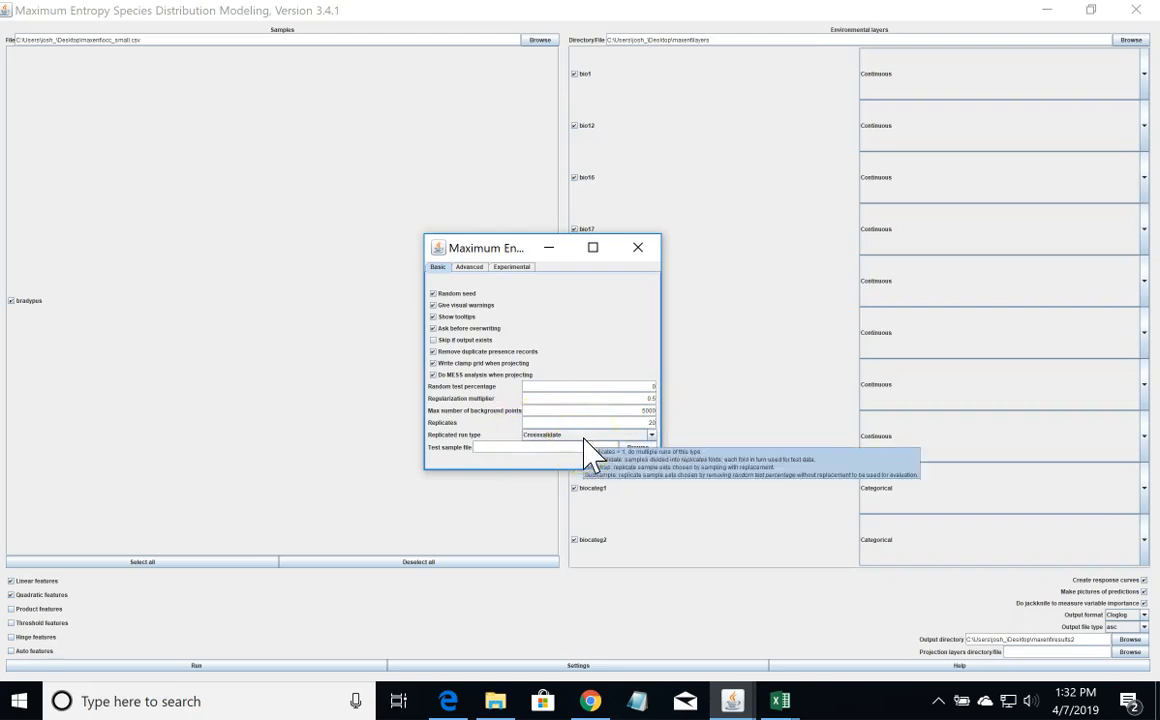
{"action": "left_click", "coordinate": [638, 249]}
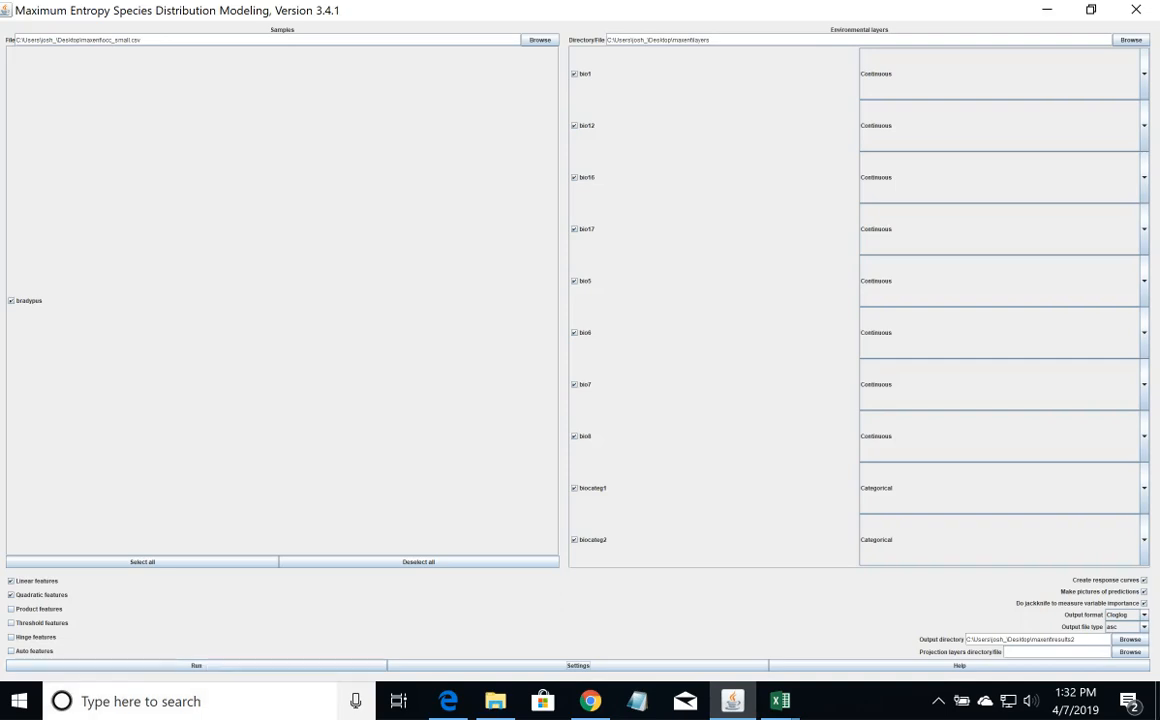
{"action": "left_click", "coordinate": [212, 665]}
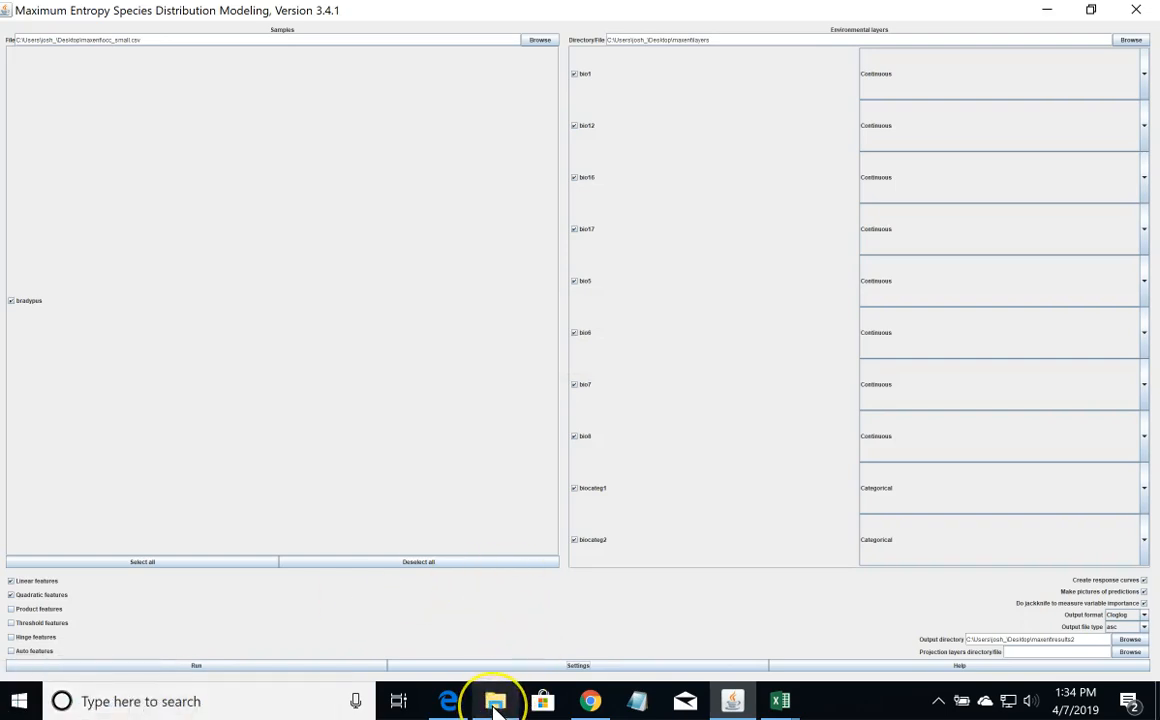
Step: Switch to File Explorer and open the bradypus.html report from the maxent results2 folder
{"action": "mouse_move", "coordinate": [495, 706]}
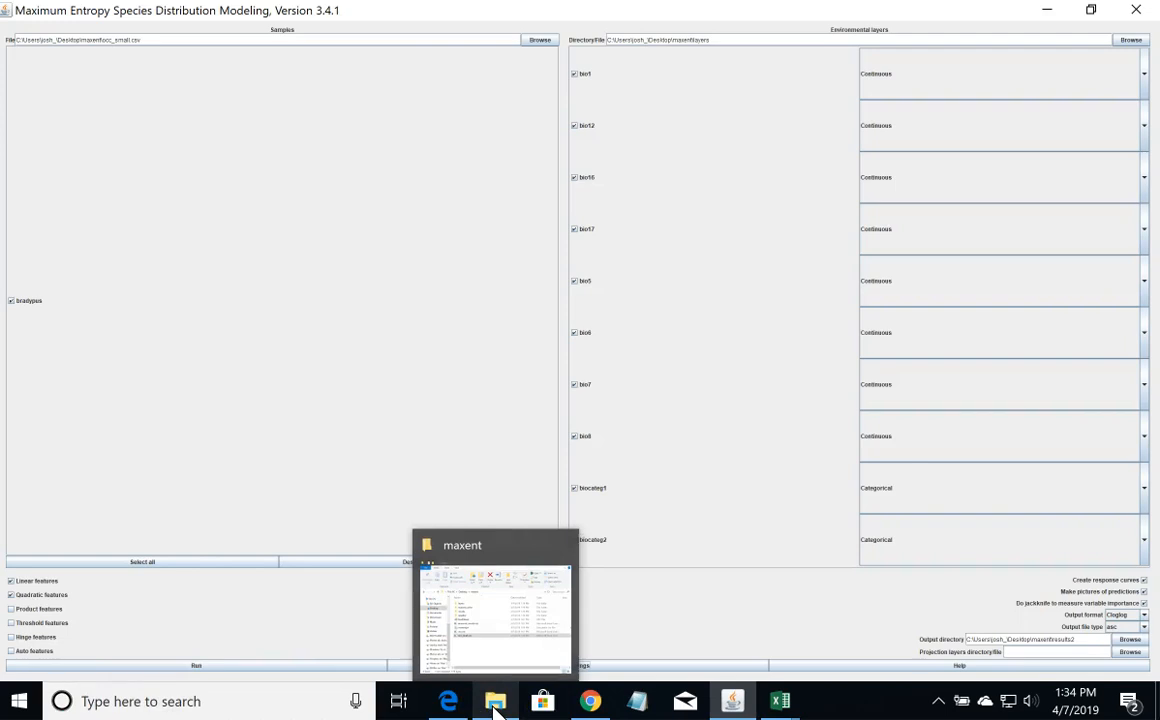
{"action": "left_click", "coordinate": [448, 636]}
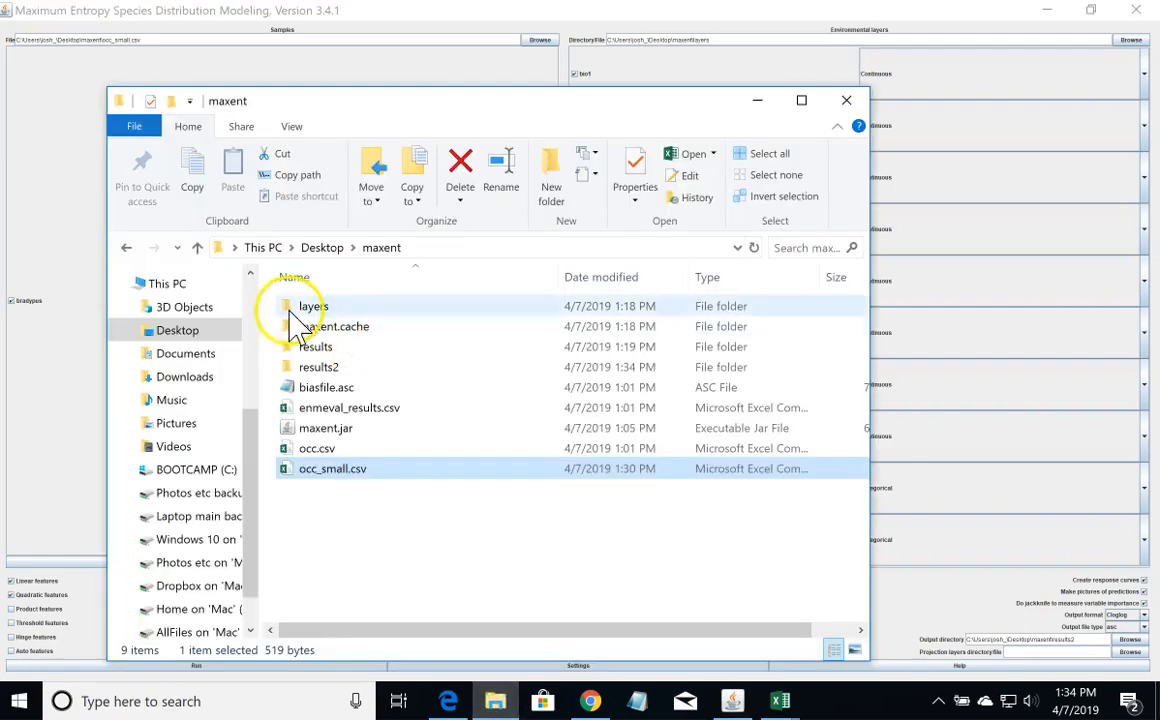
{"action": "double_click", "coordinate": [295, 370]}
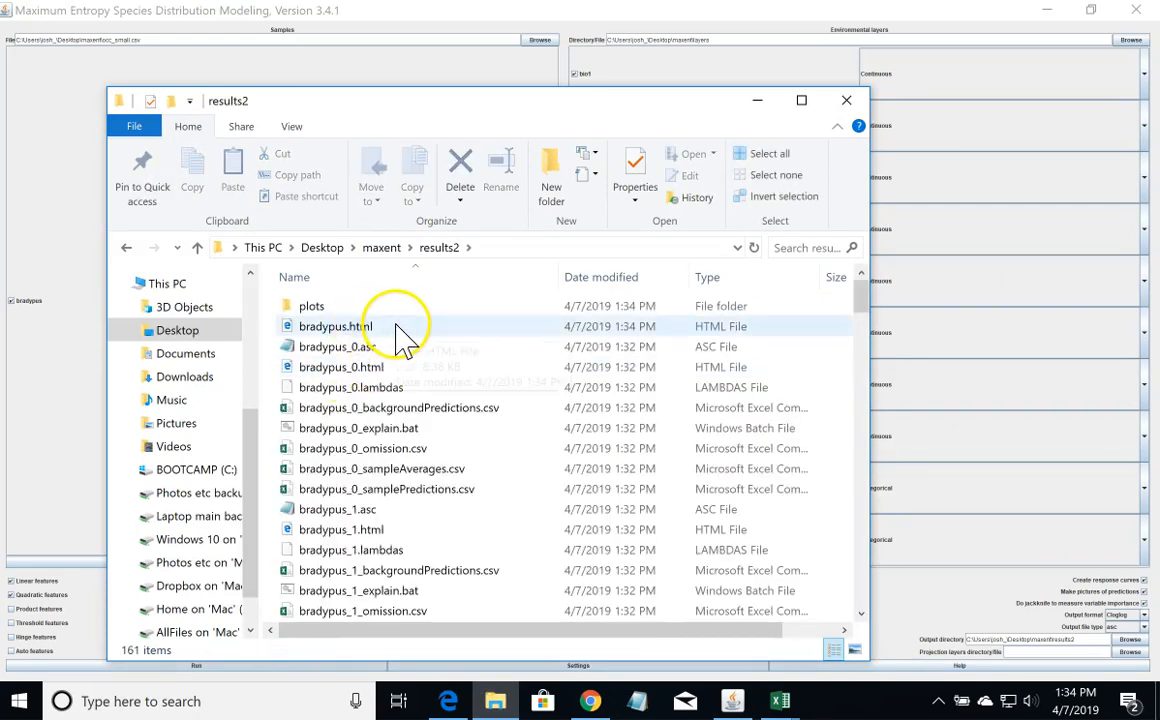
{"action": "double_click", "coordinate": [396, 327]}
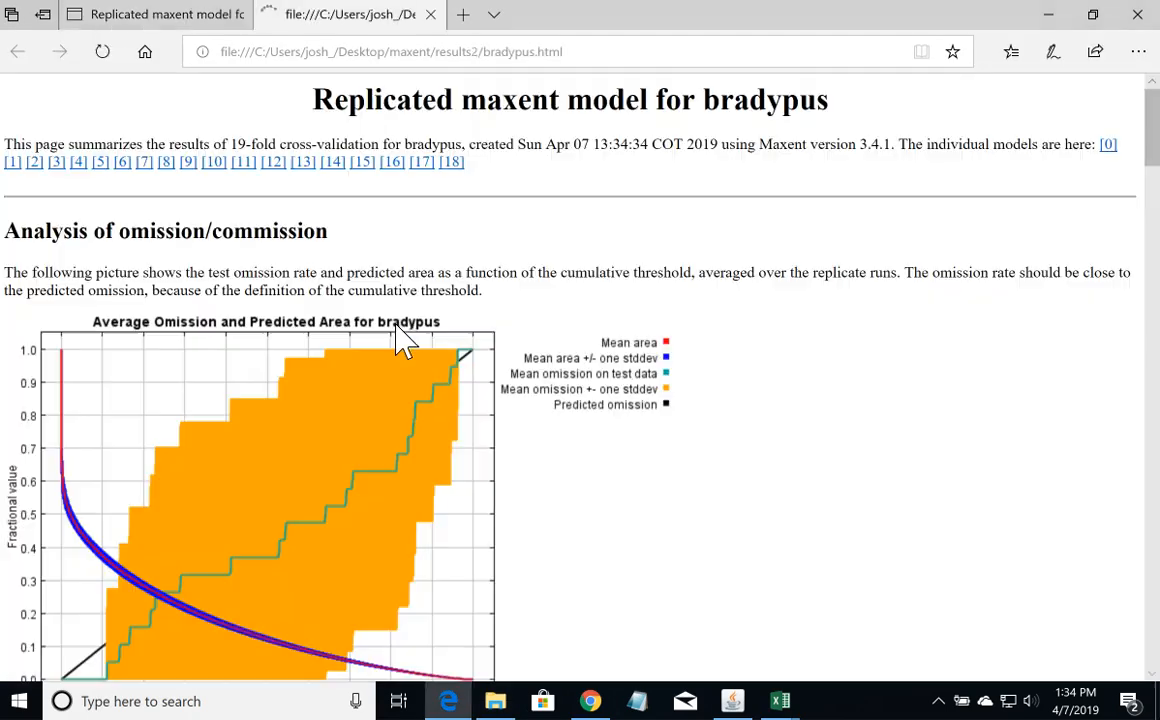
Step: Review the bradypus report's omission and ROC plots, mean and standard deviation maps, response curves, variable contributions and jackknife charts
{"action": "scroll", "coordinate": [945, 329], "scroll_direction": "down", "scroll_amount": 3}
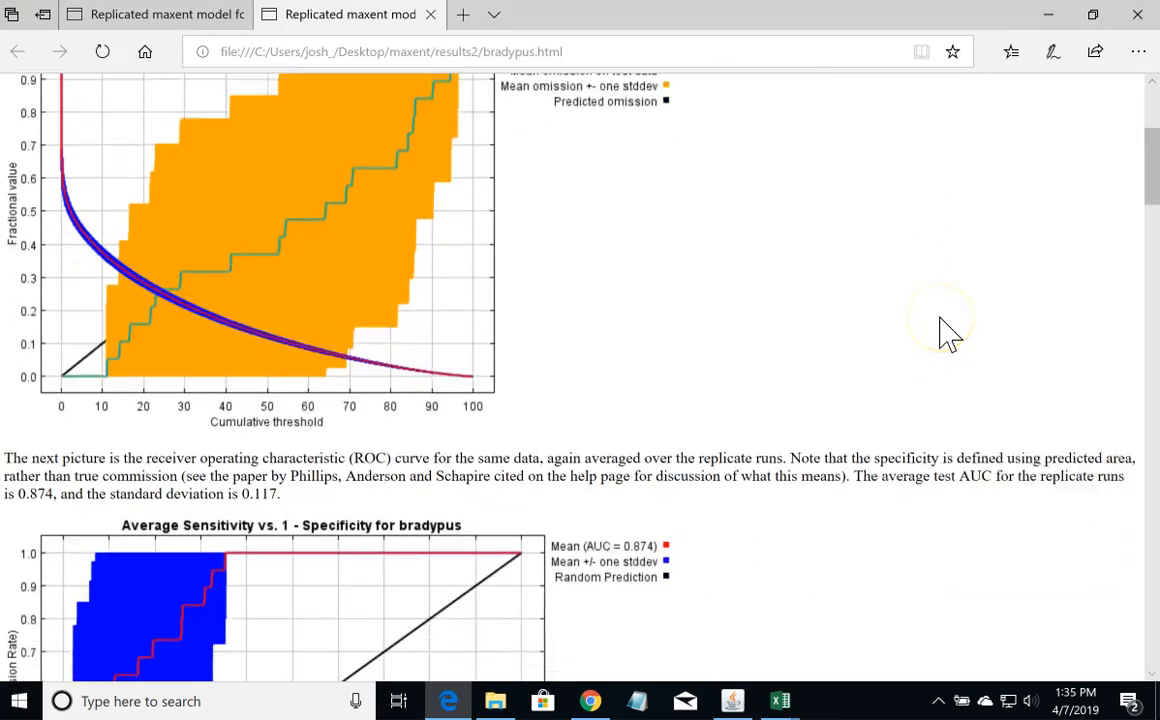
{"action": "scroll", "coordinate": [948, 330], "scroll_direction": "down", "scroll_amount": 2}
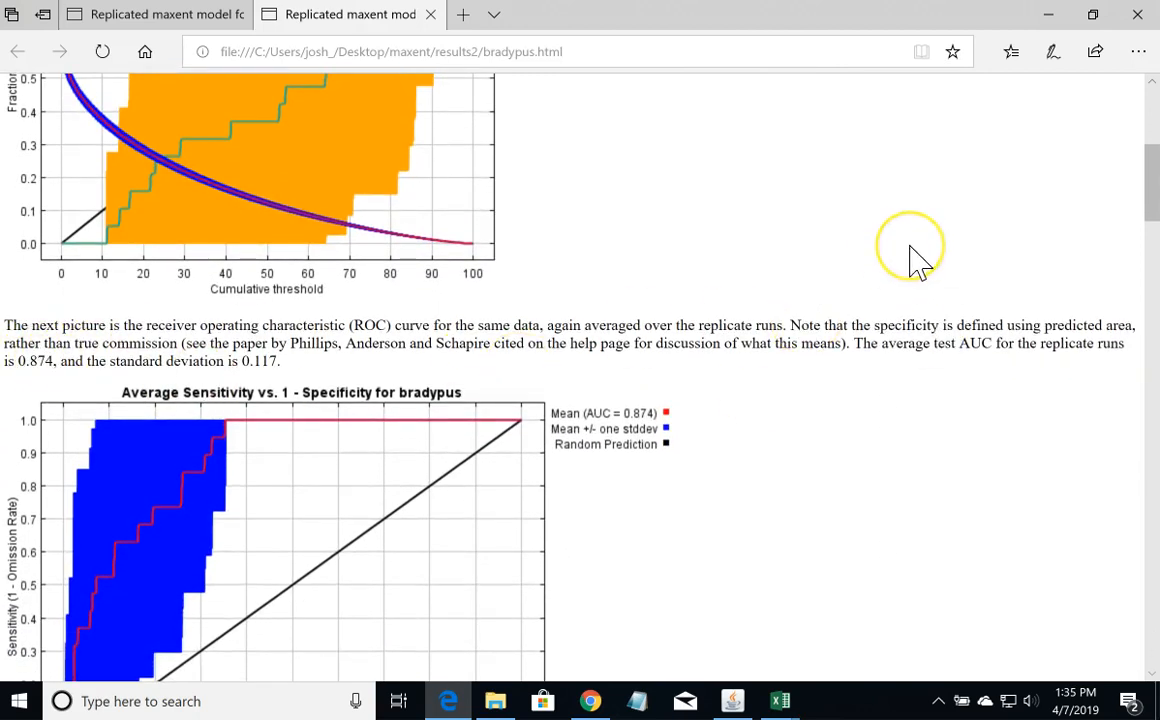
{"action": "scroll", "coordinate": [911, 256], "scroll_direction": "down", "scroll_amount": 3}
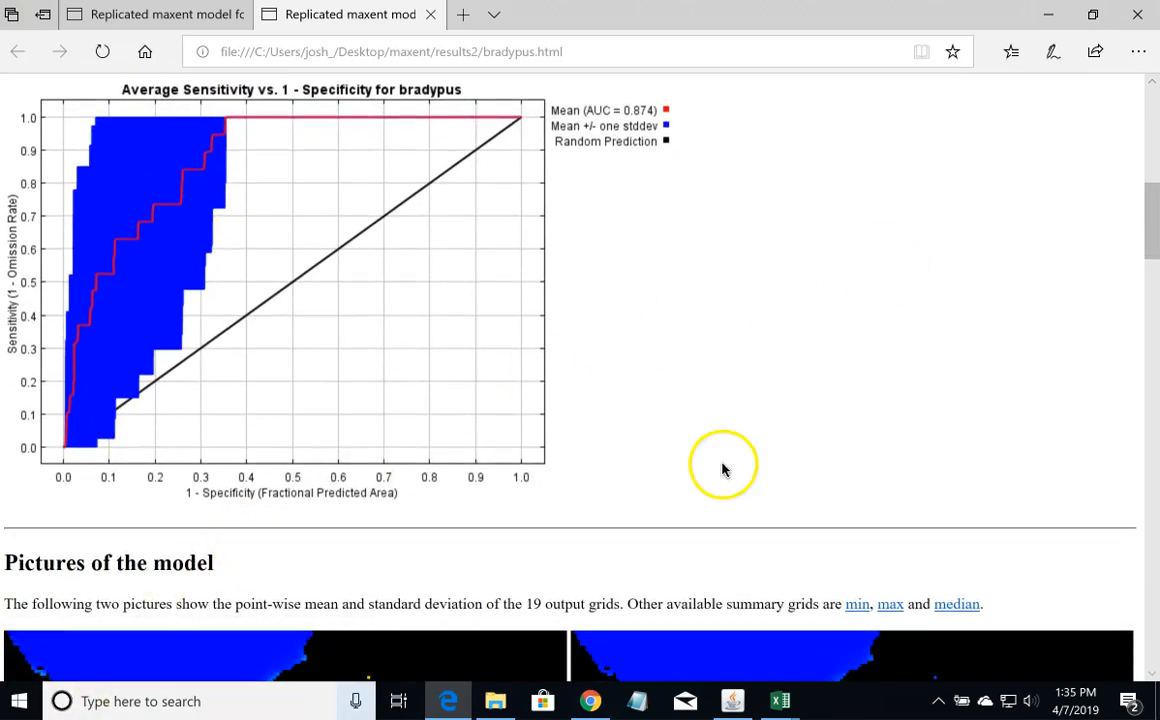
{"action": "scroll", "coordinate": [927, 293], "scroll_direction": "down", "scroll_amount": 4}
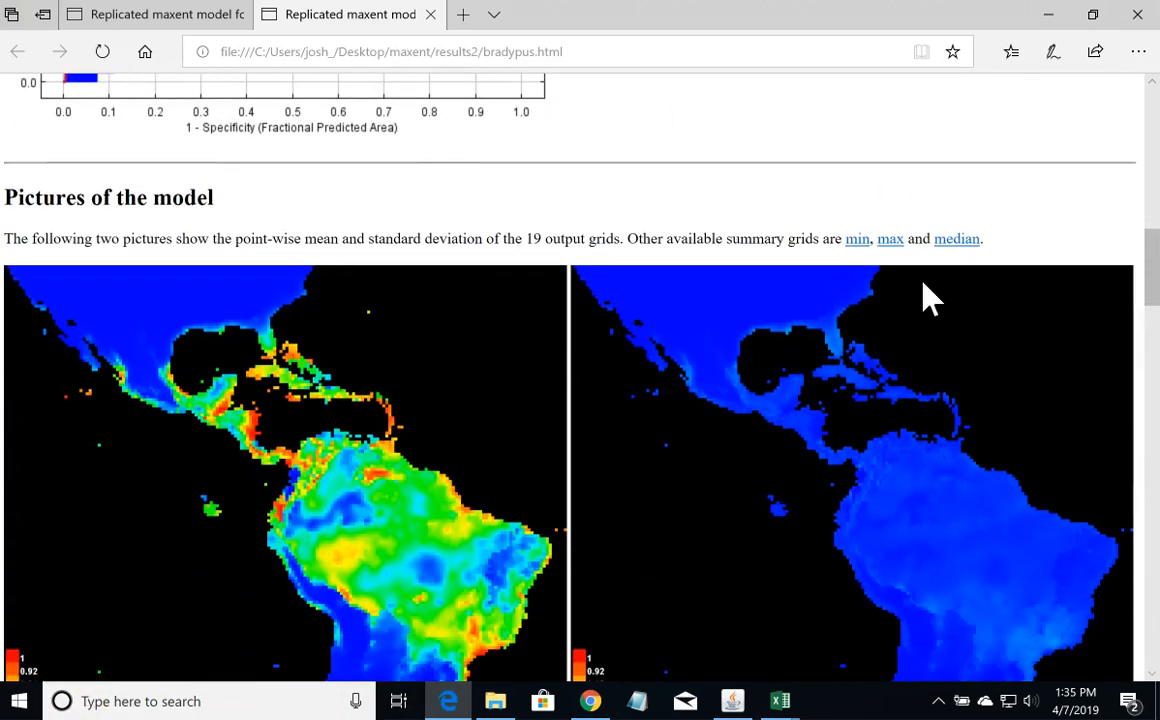
{"action": "scroll", "coordinate": [900, 312], "scroll_direction": "down", "scroll_amount": 2}
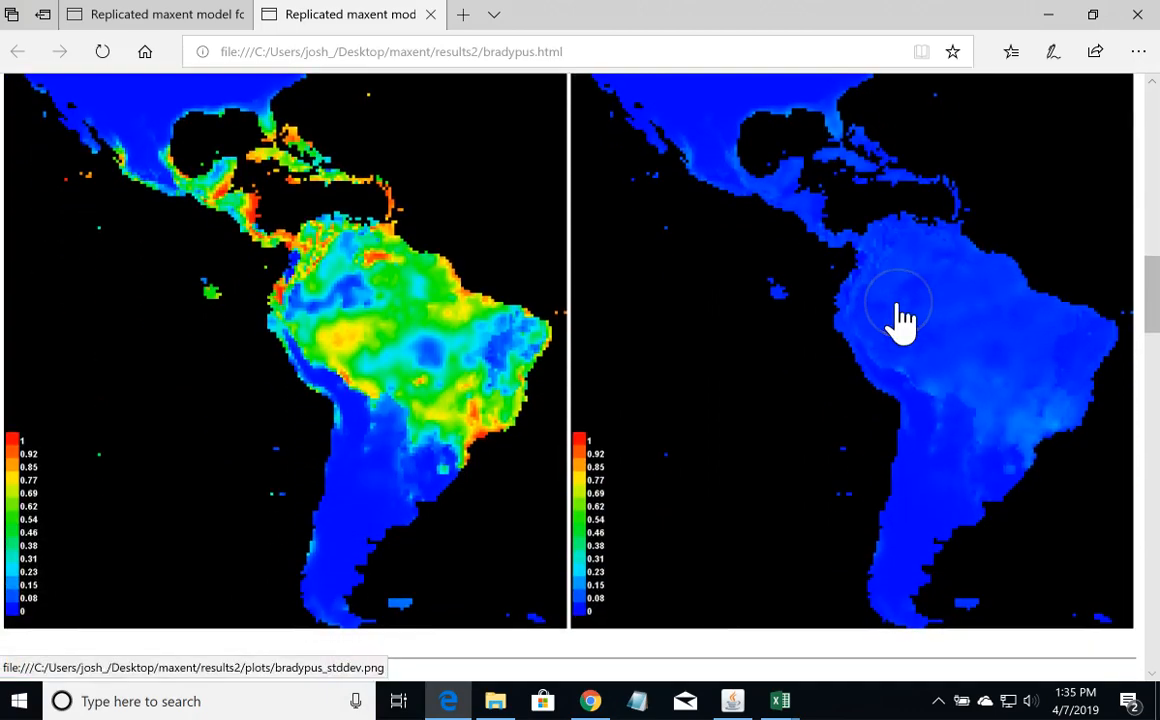
{"action": "scroll", "coordinate": [400, 350], "scroll_direction": "down", "scroll_amount": 13}
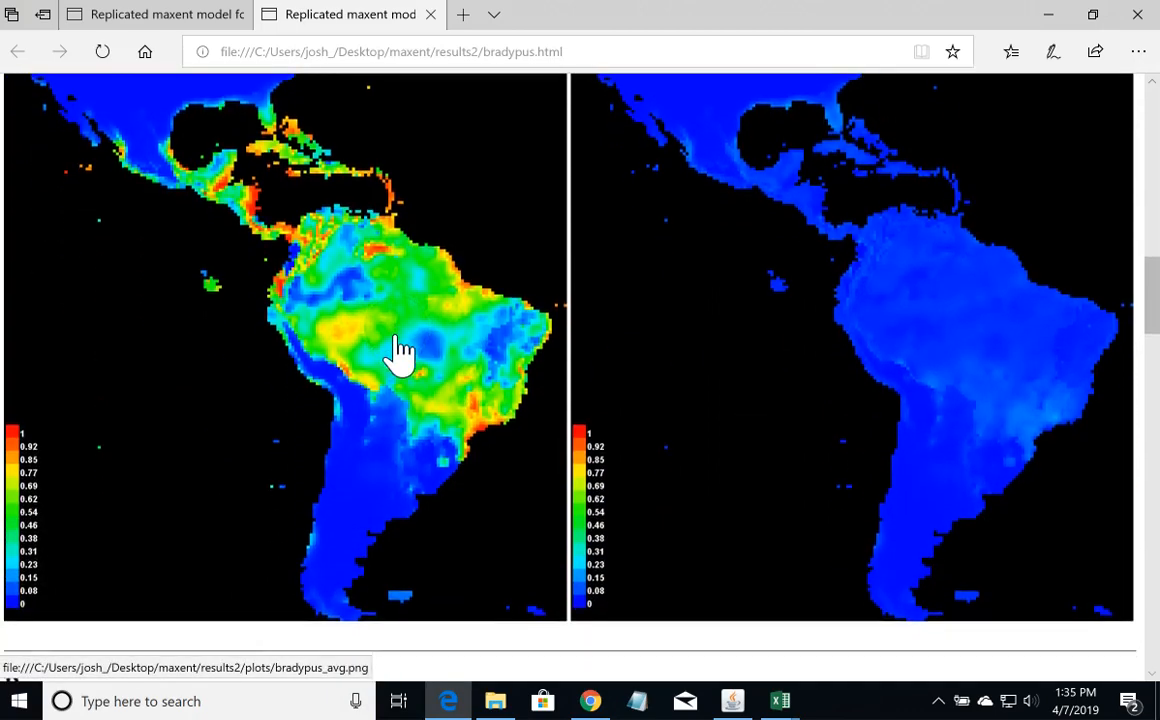
{"action": "scroll", "coordinate": [400, 350], "scroll_direction": "down", "scroll_amount": 12}
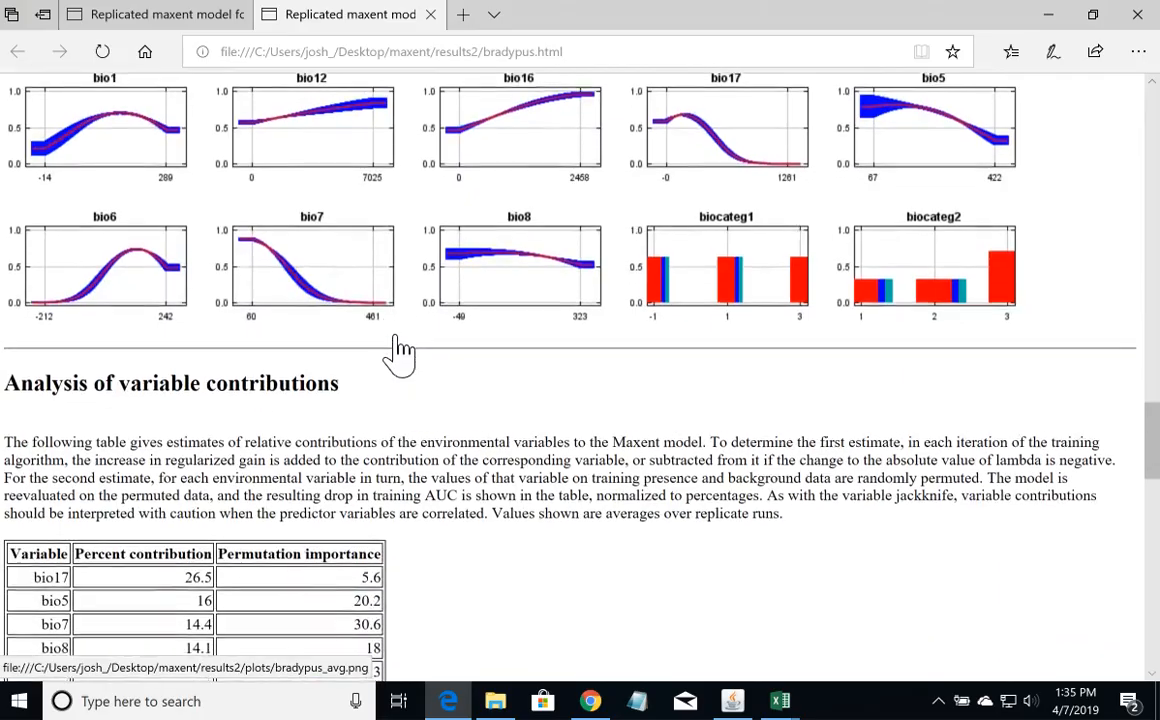
{"action": "scroll", "coordinate": [400, 350], "scroll_direction": "down", "scroll_amount": 6}
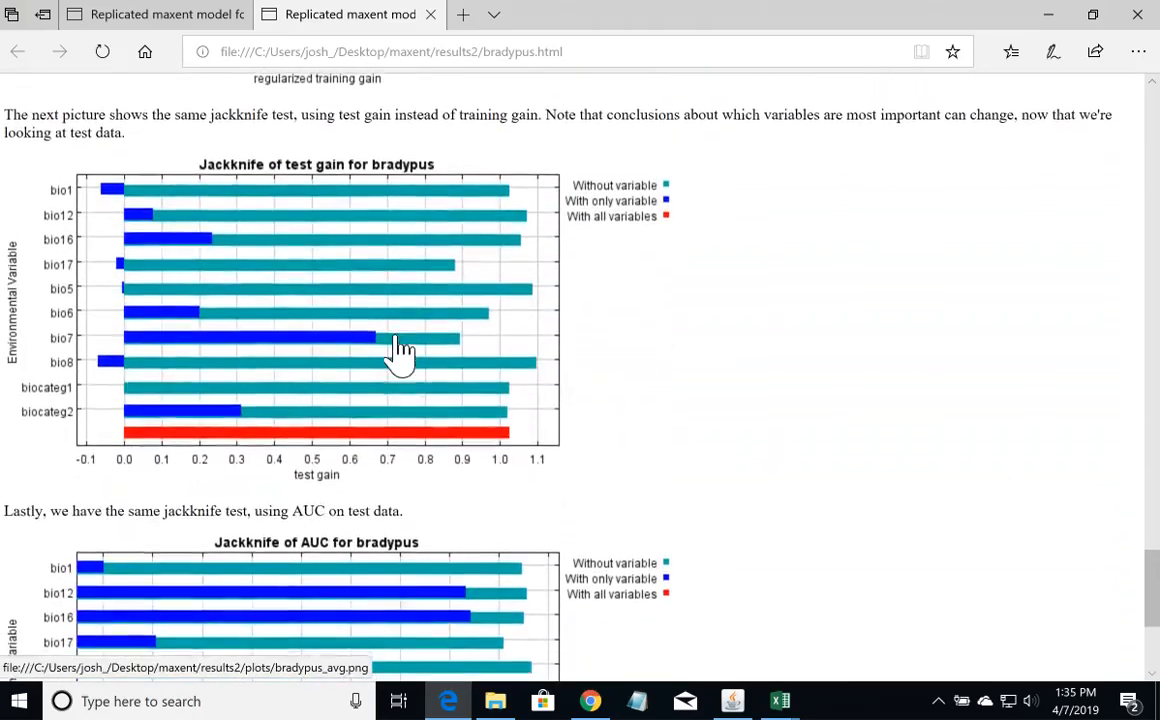
{"action": "scroll", "coordinate": [400, 350], "scroll_direction": "up", "scroll_amount": 20}
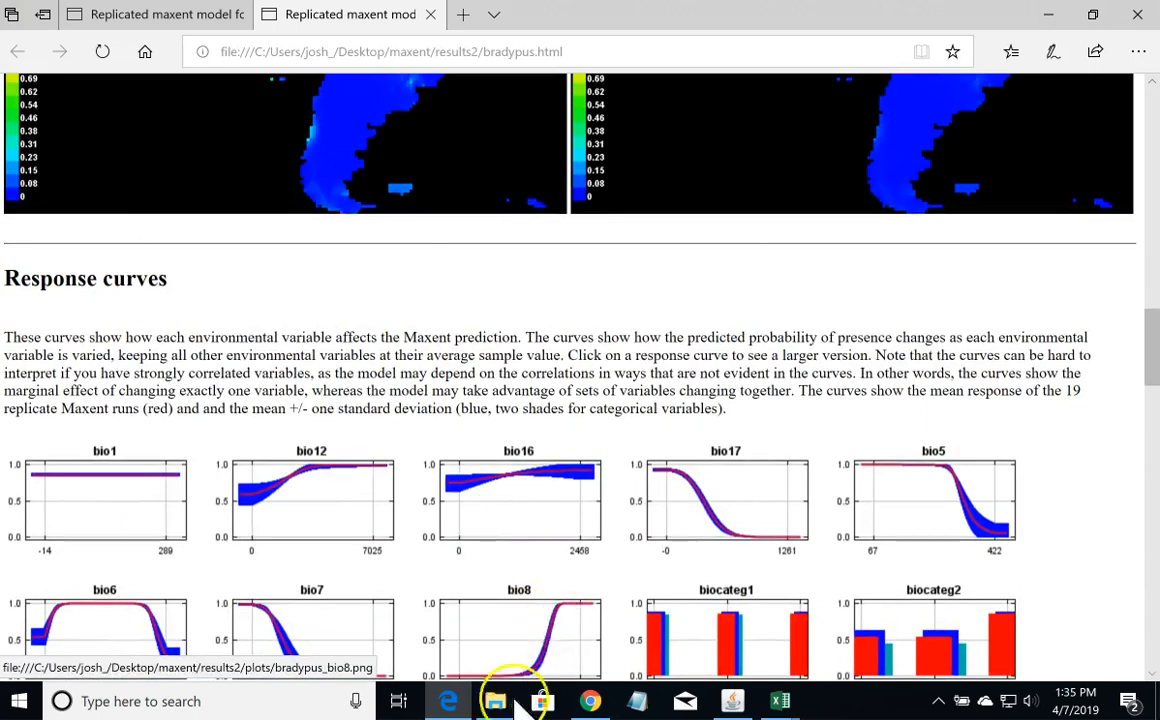
Step: Look through the output files in the results2 folder and its plots subfolder in File Explorer, then close the folder window
{"action": "left_click", "coordinate": [495, 701]}
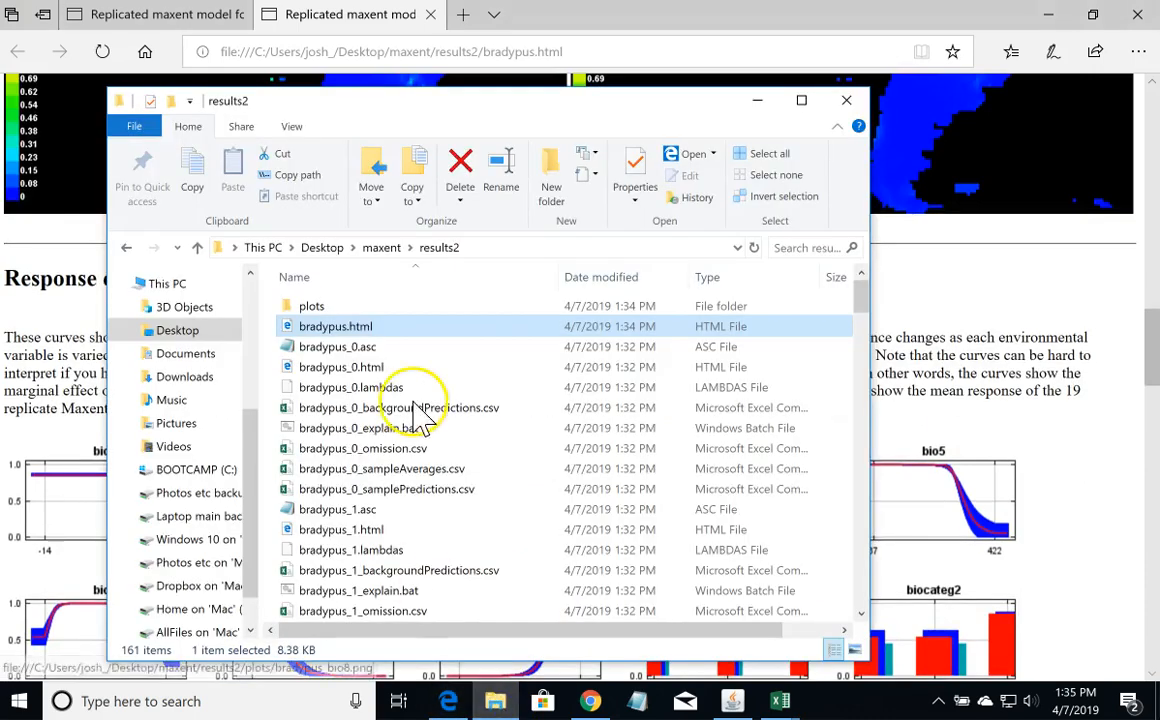
{"action": "scroll", "coordinate": [390, 395], "scroll_direction": "down", "scroll_amount": 20}
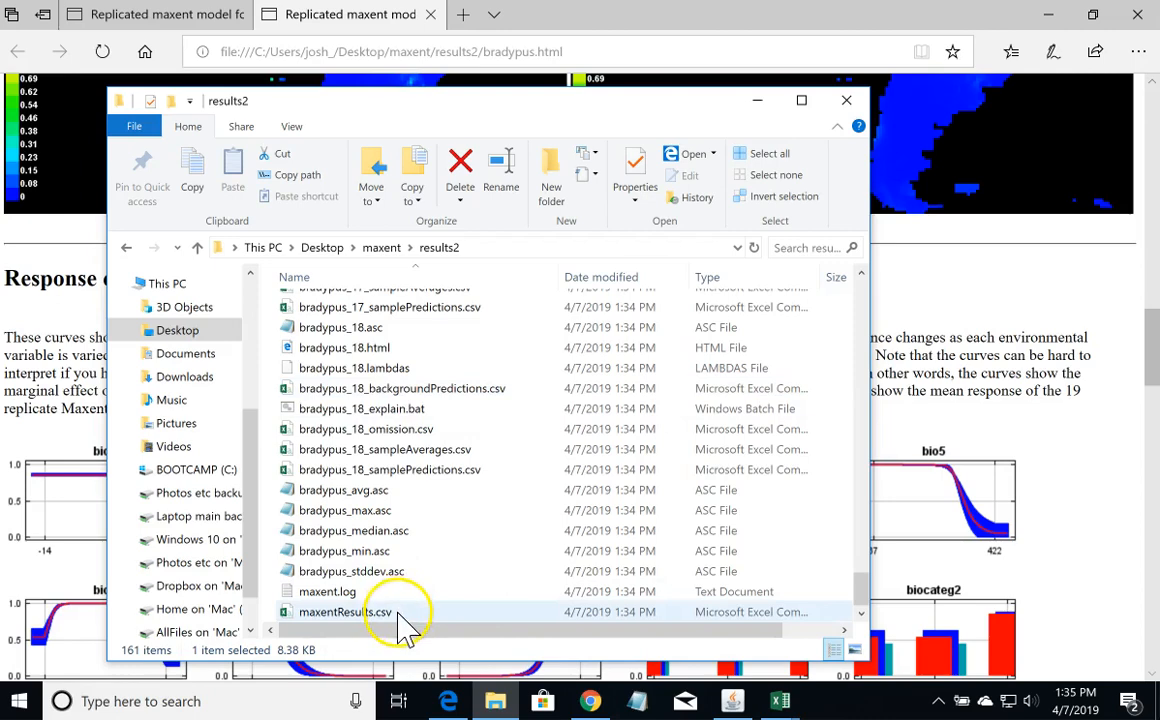
{"action": "scroll", "coordinate": [440, 461], "scroll_direction": "up", "scroll_amount": 20}
{"action": "scroll", "coordinate": [445, 466], "scroll_direction": "up", "scroll_amount": 15}
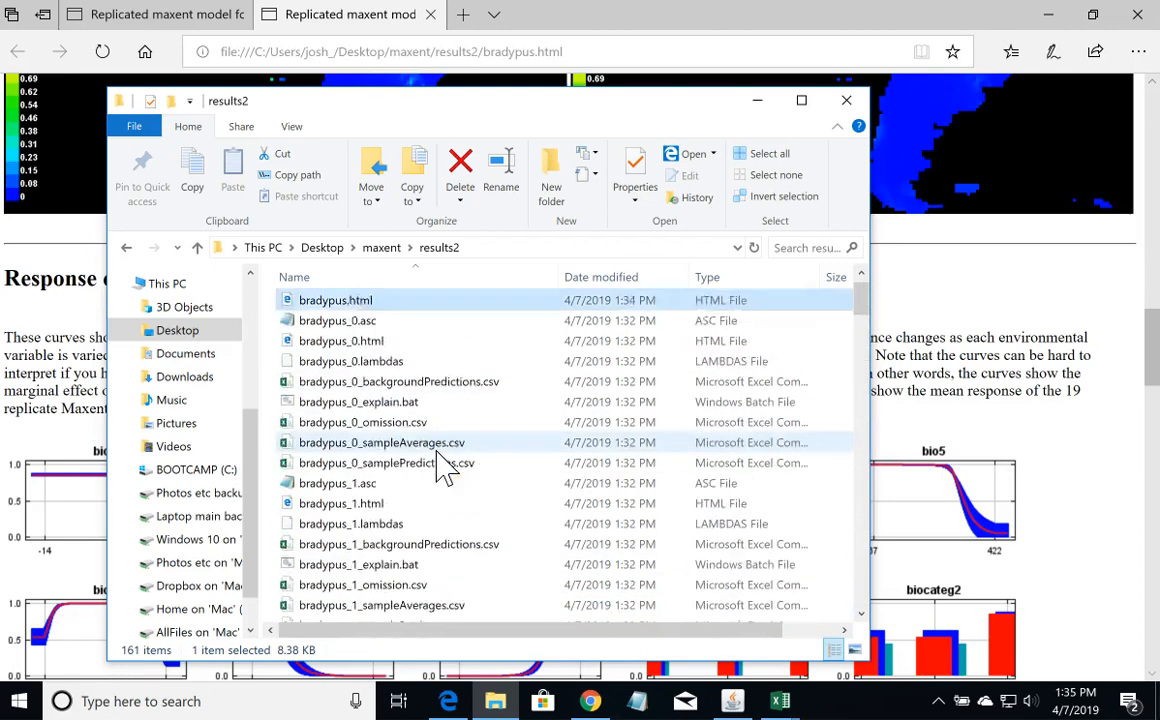
{"action": "double_click", "coordinate": [312, 306]}
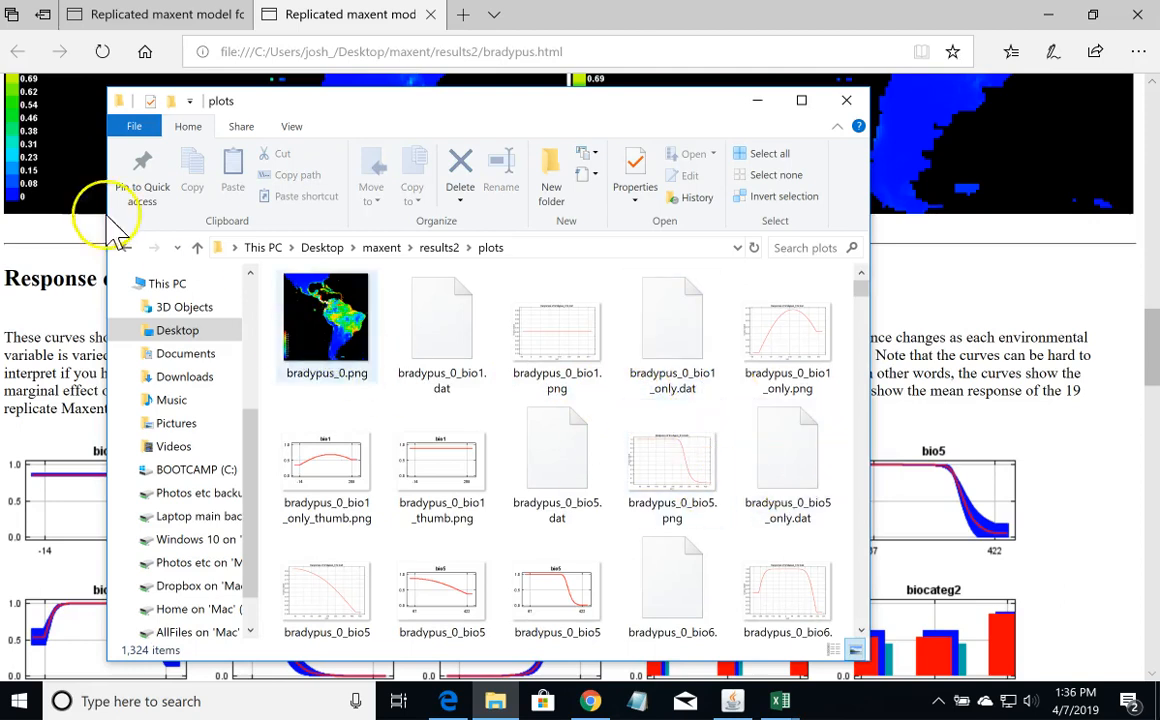
{"action": "left_click", "coordinate": [126, 248]}
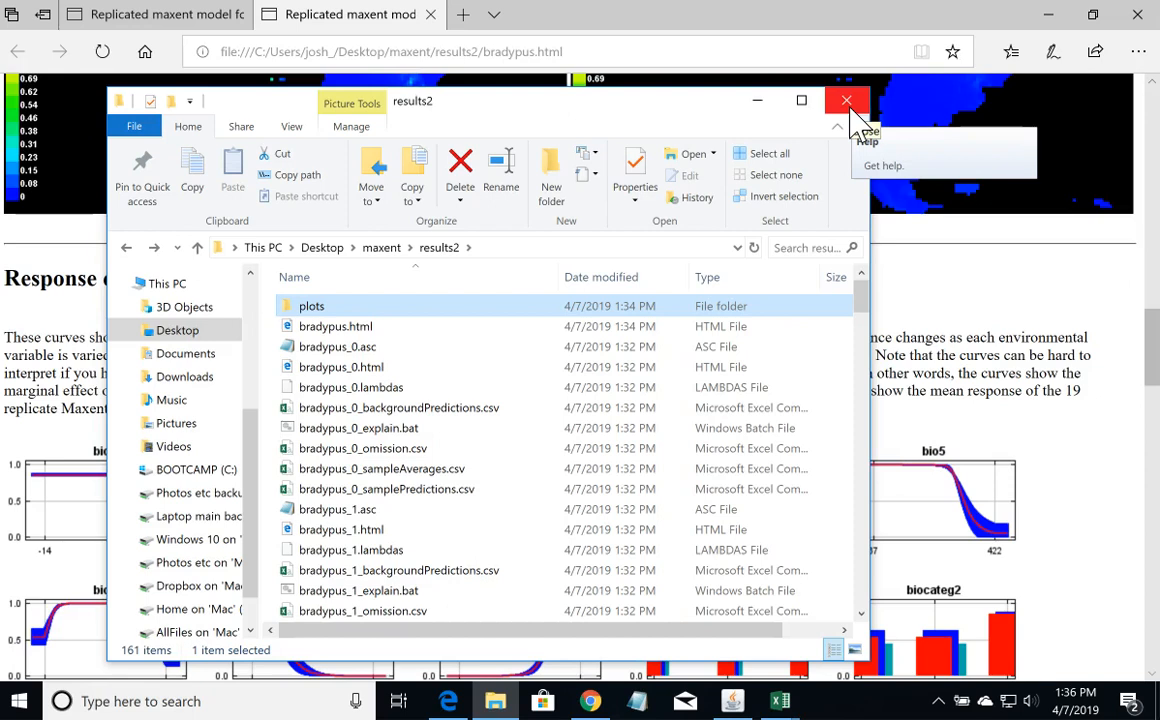
{"action": "left_click", "coordinate": [849, 104]}
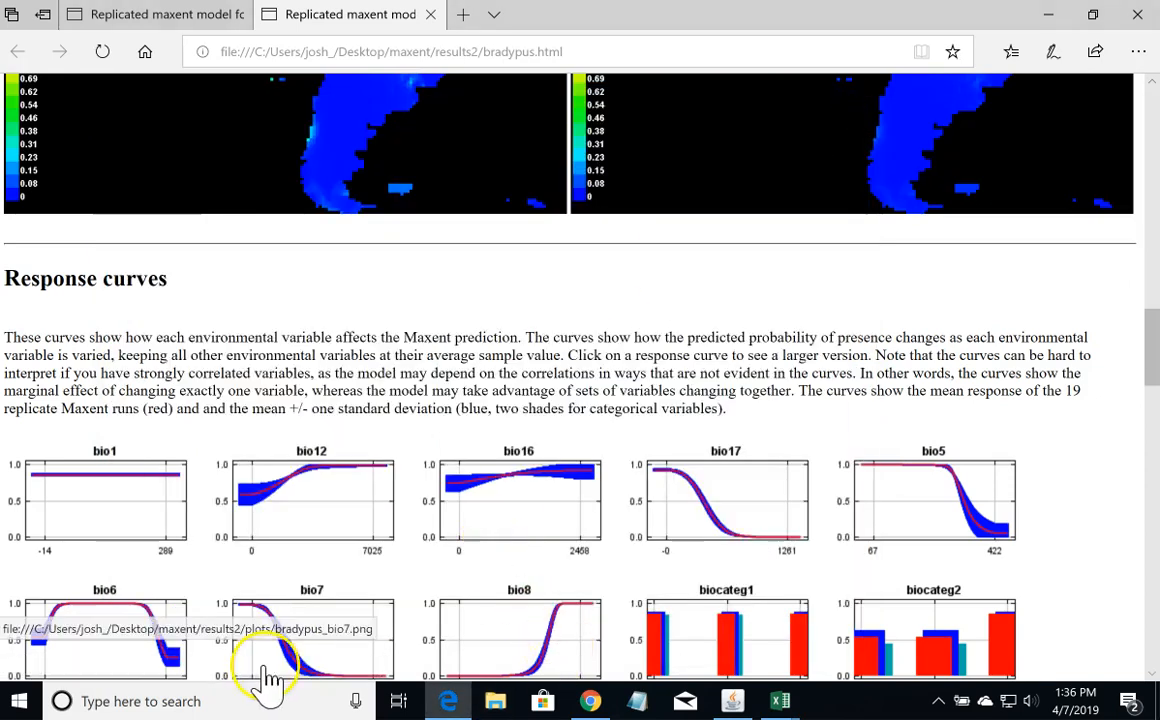